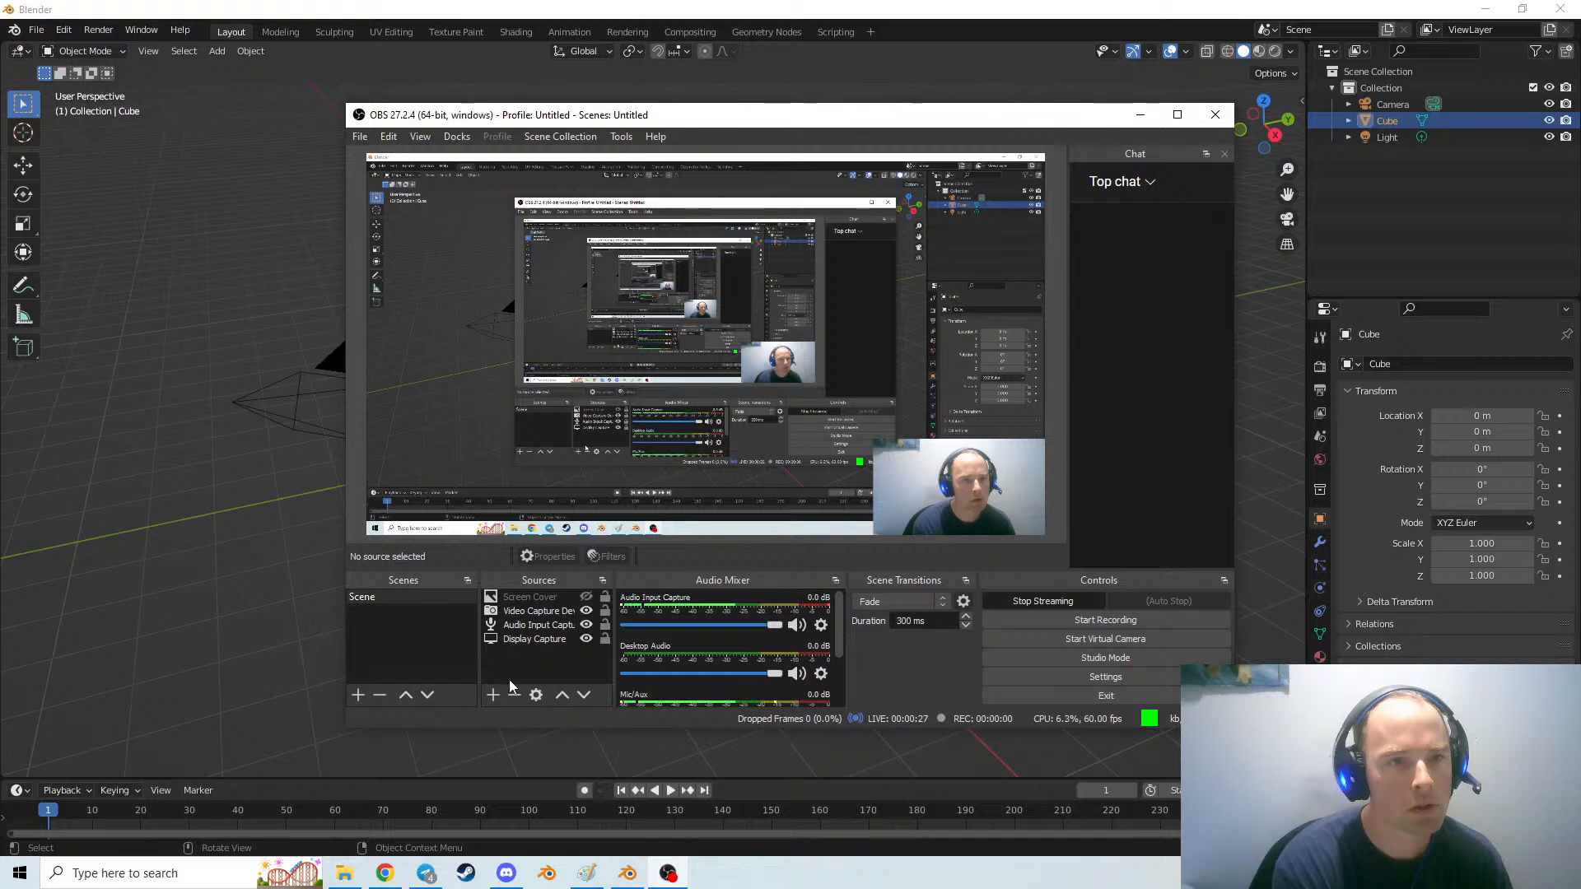
Remove the Video Capture Device source from the OBS scene
{"action": "left_click", "coordinate": [544, 612]}
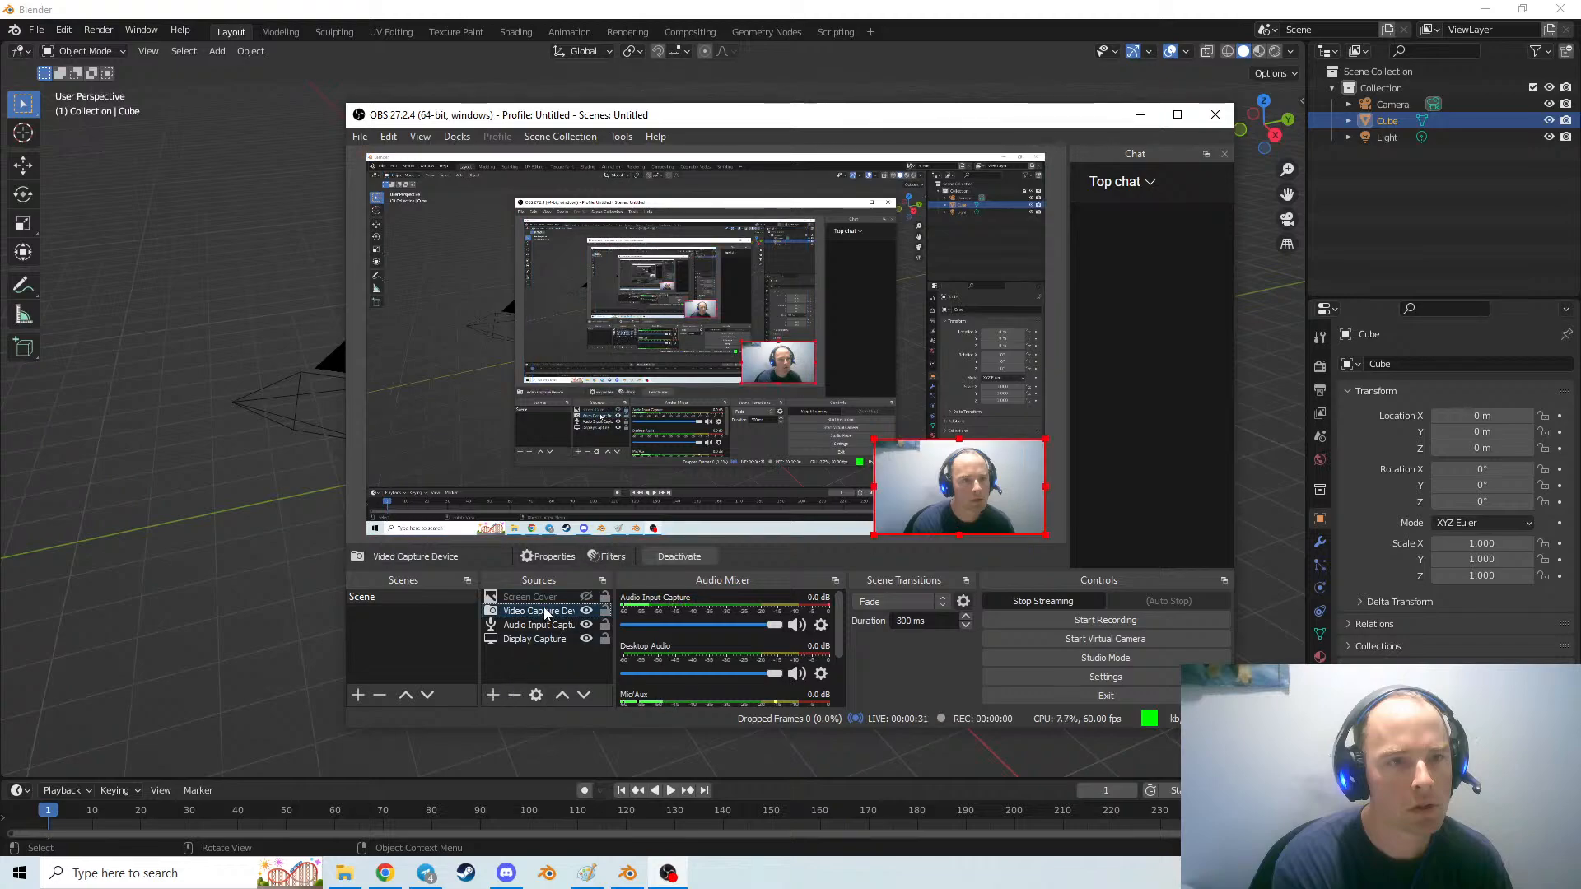
{"action": "right_click", "coordinate": [545, 613]}
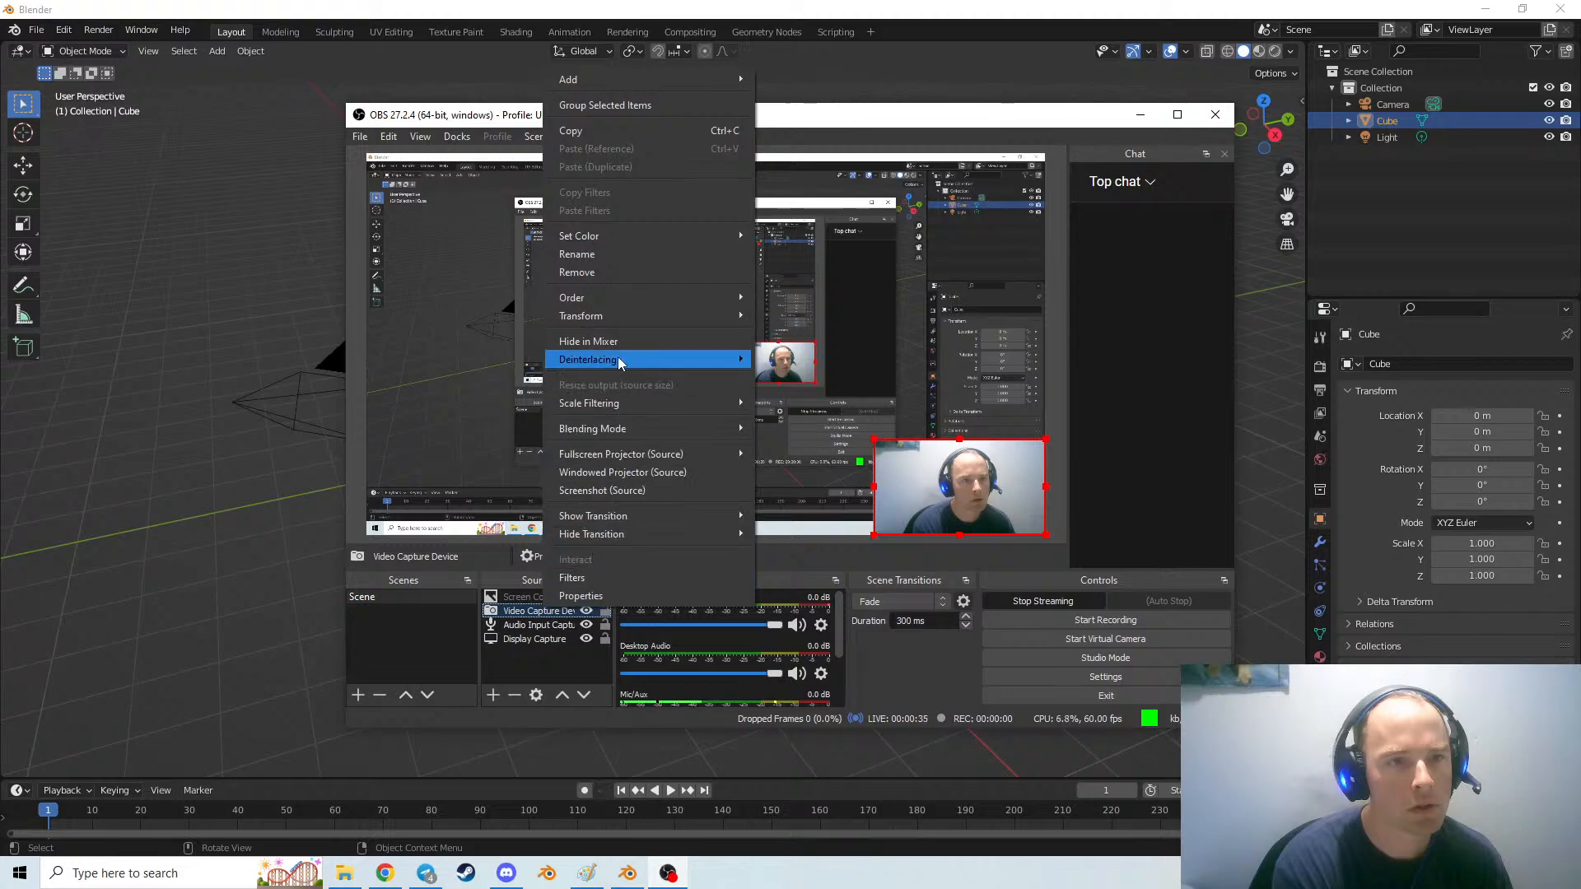
{"action": "left_click", "coordinate": [640, 272]}
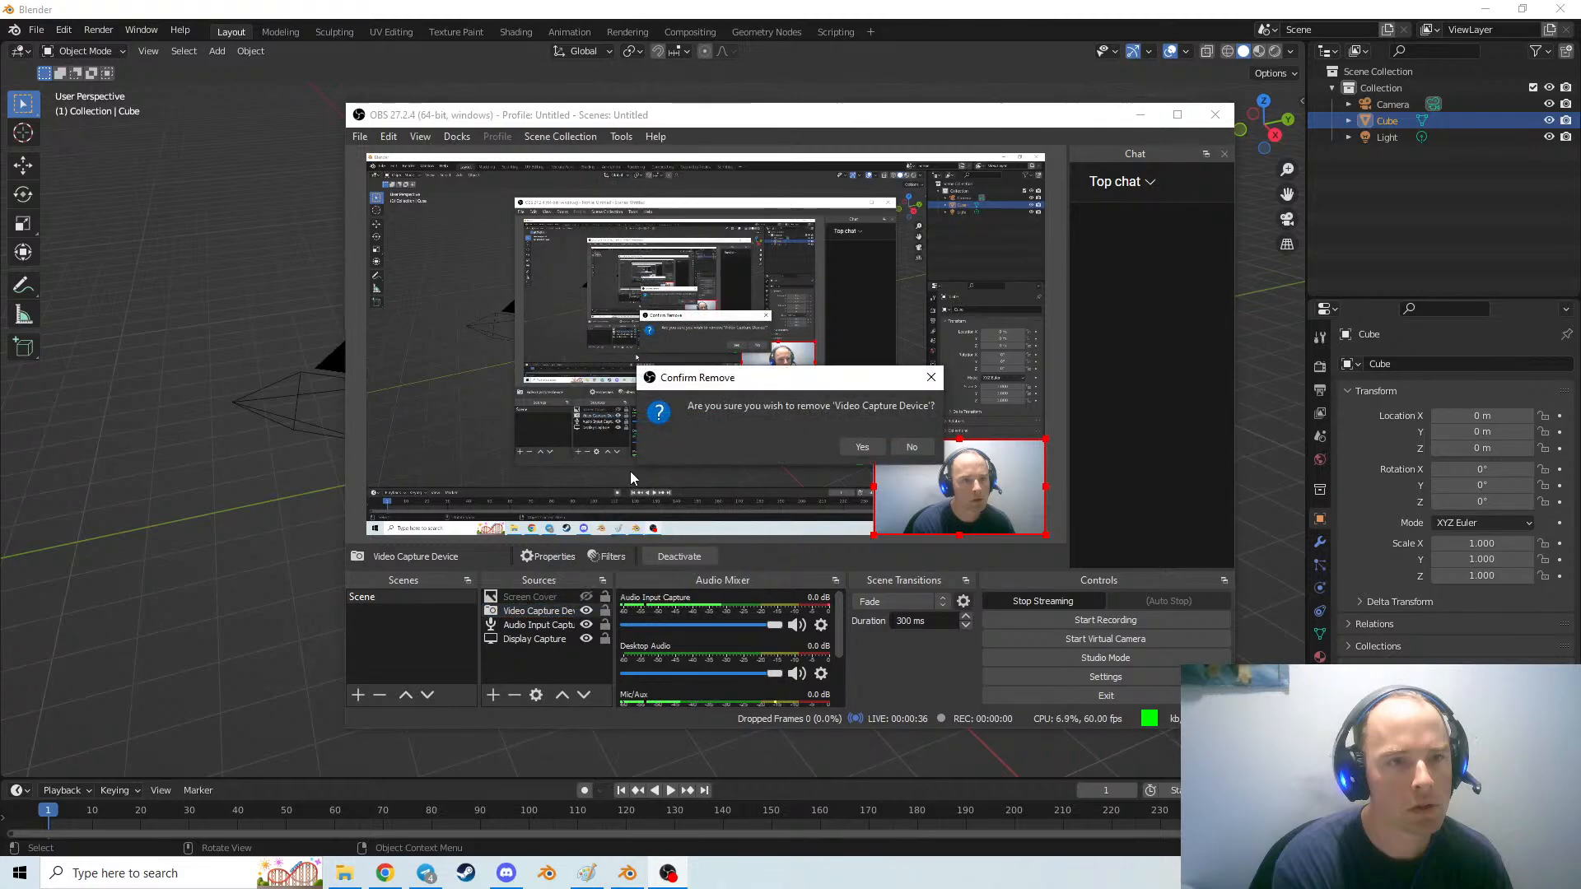
{"action": "left_click", "coordinate": [862, 447]}
Add a new Video Capture Device source and shrink the webcam image into the lower-right corner of the scene preview
{"action": "left_click", "coordinate": [492, 695]}
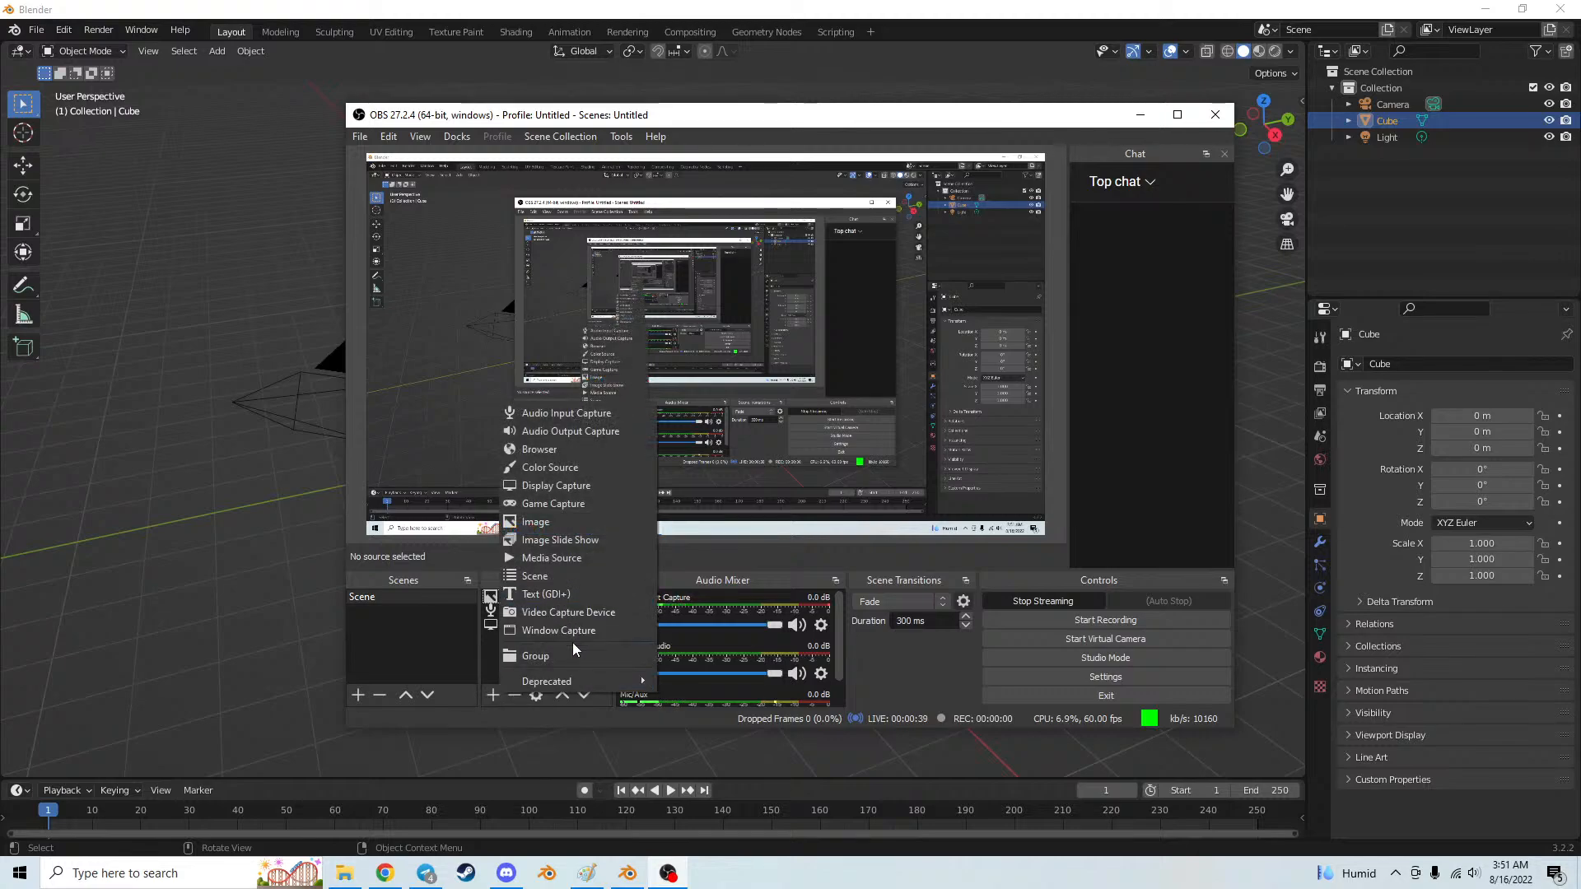
{"action": "left_click", "coordinate": [565, 612]}
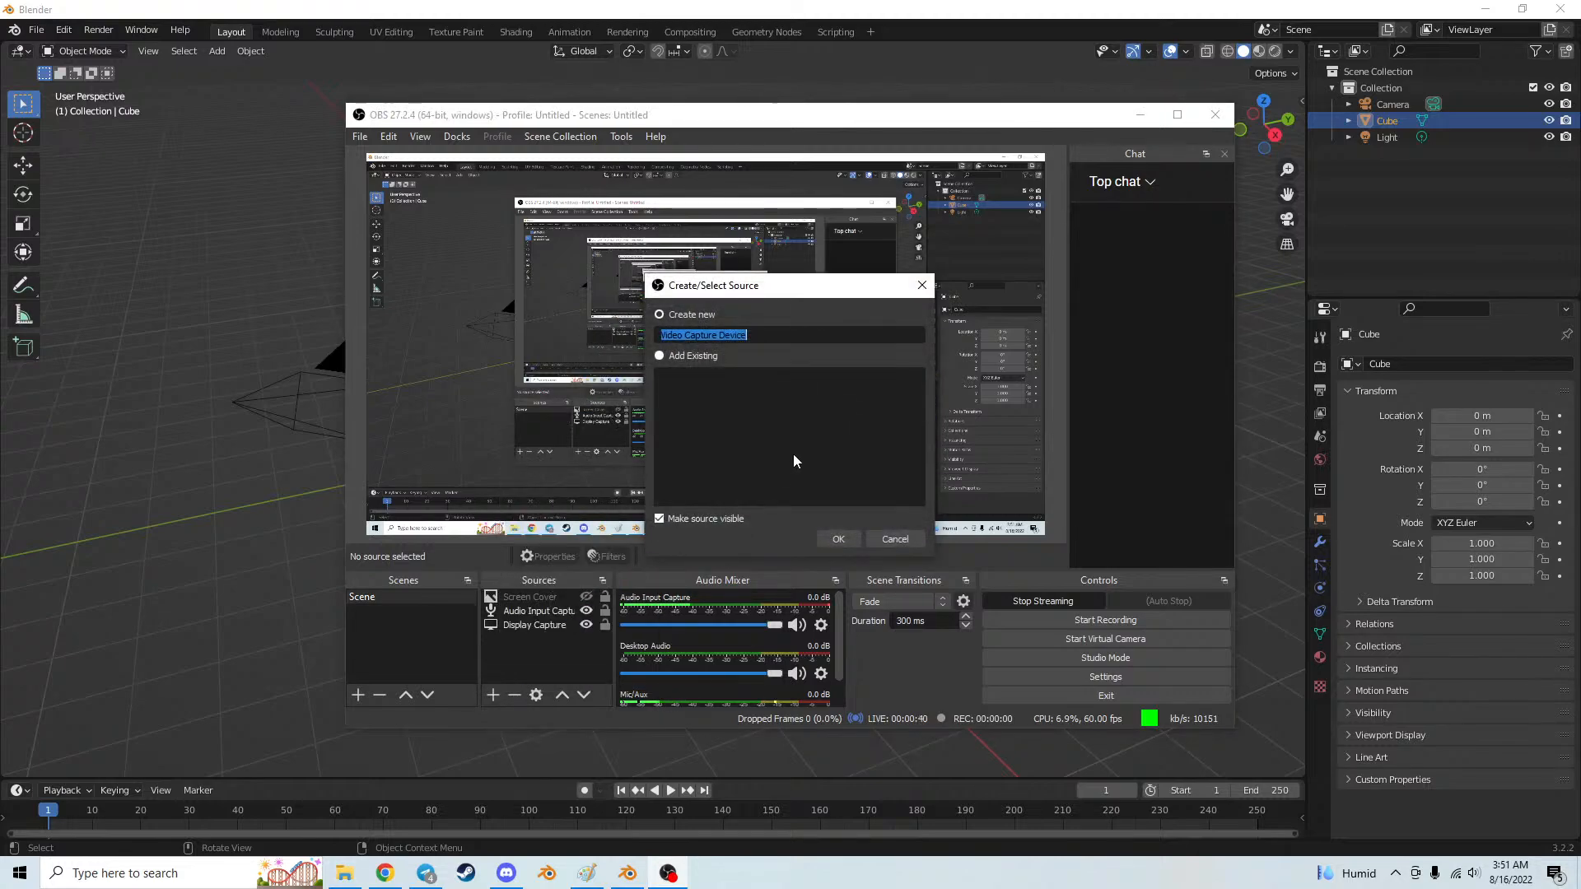
{"action": "left_click", "coordinate": [840, 535]}
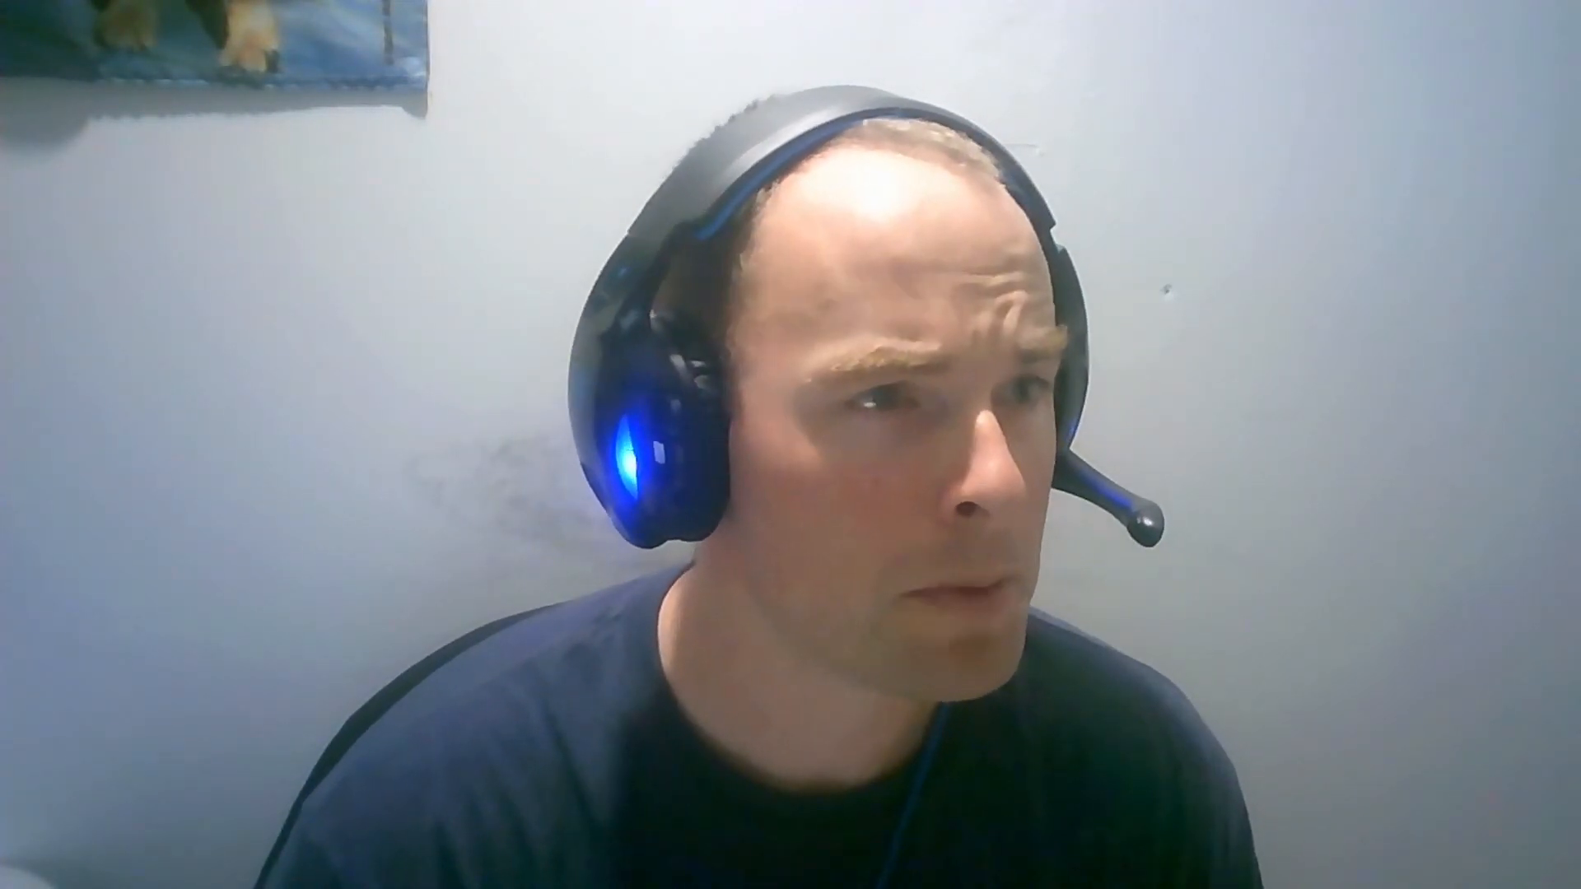
{"action": "left_click_drag", "start_coordinate": [368, 155], "coordinate": [896, 470]}
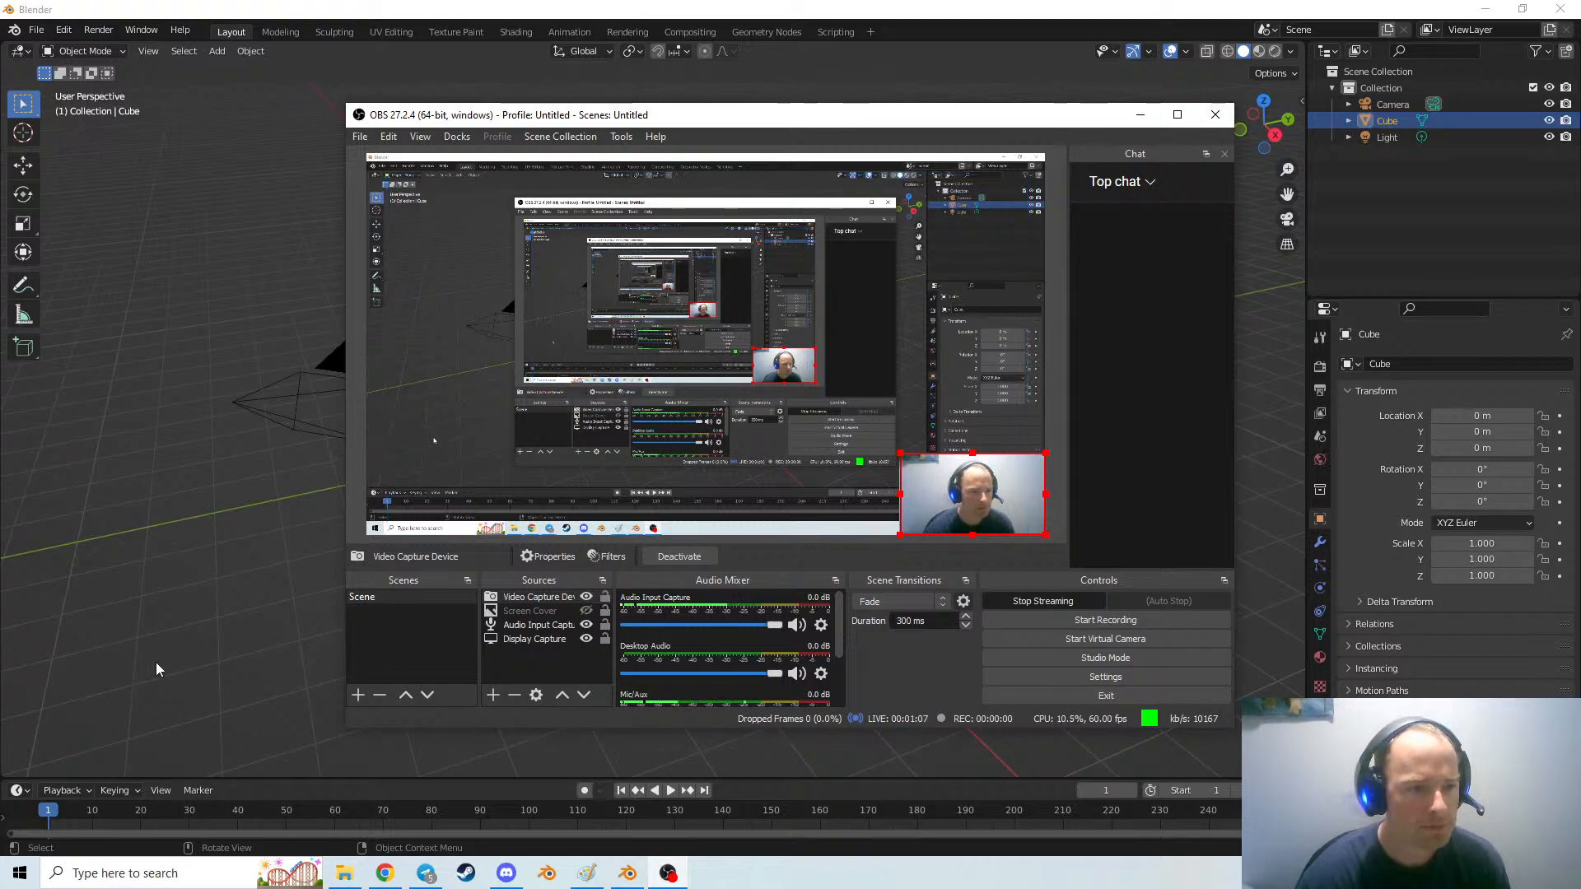
{"action": "left_click", "coordinate": [538, 609]}
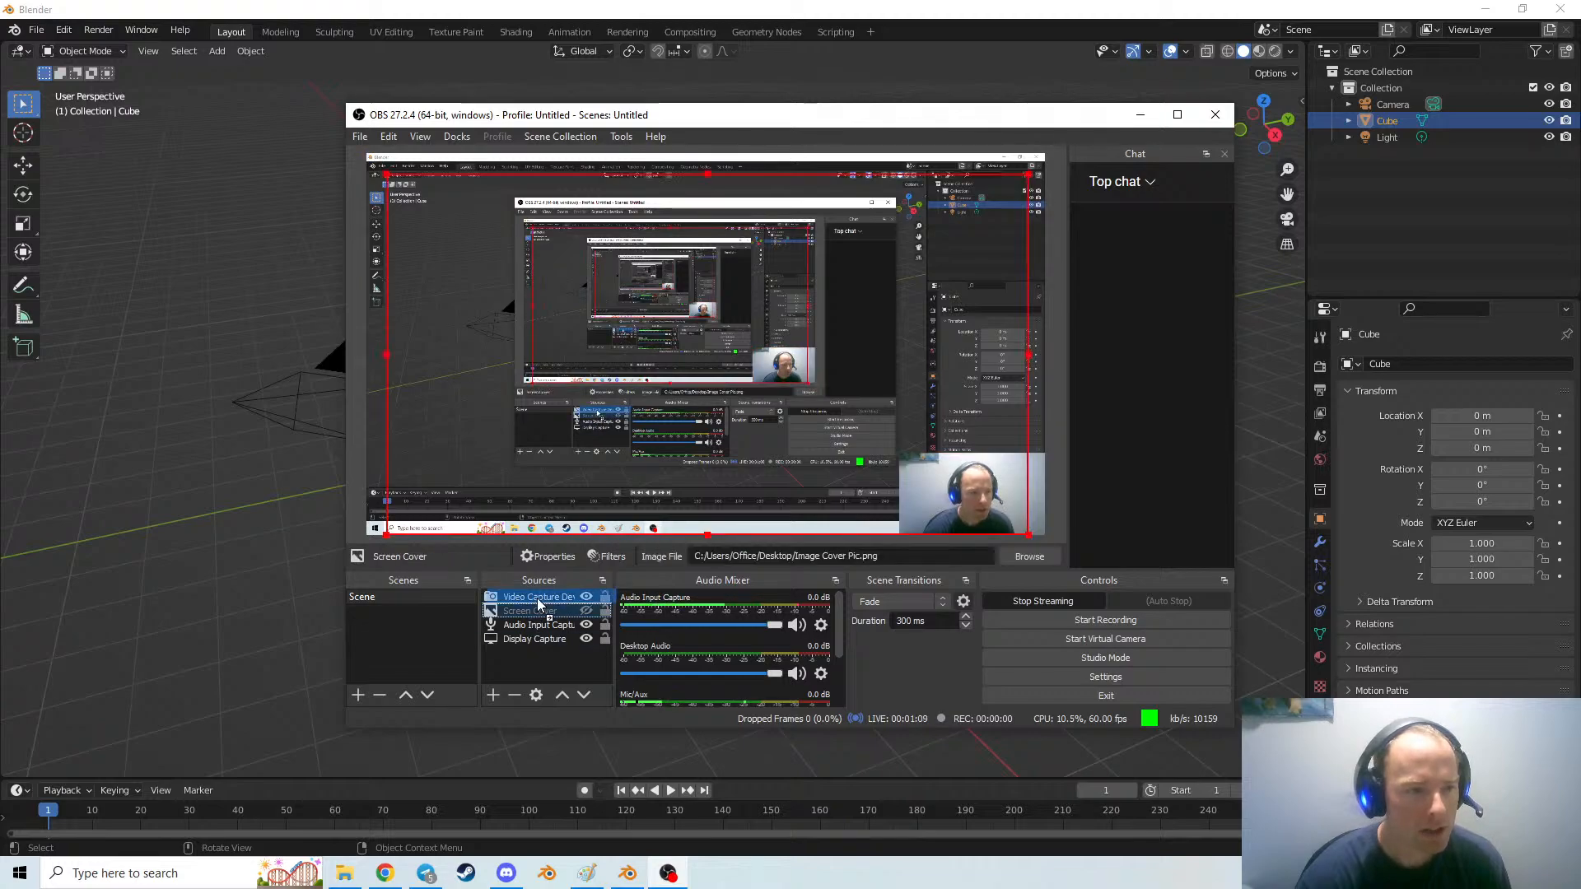
Switch to Blender, select the default cube and enter Edit Mode
{"action": "left_click", "coordinate": [296, 621]}
{"action": "left_click", "coordinate": [300, 620]}
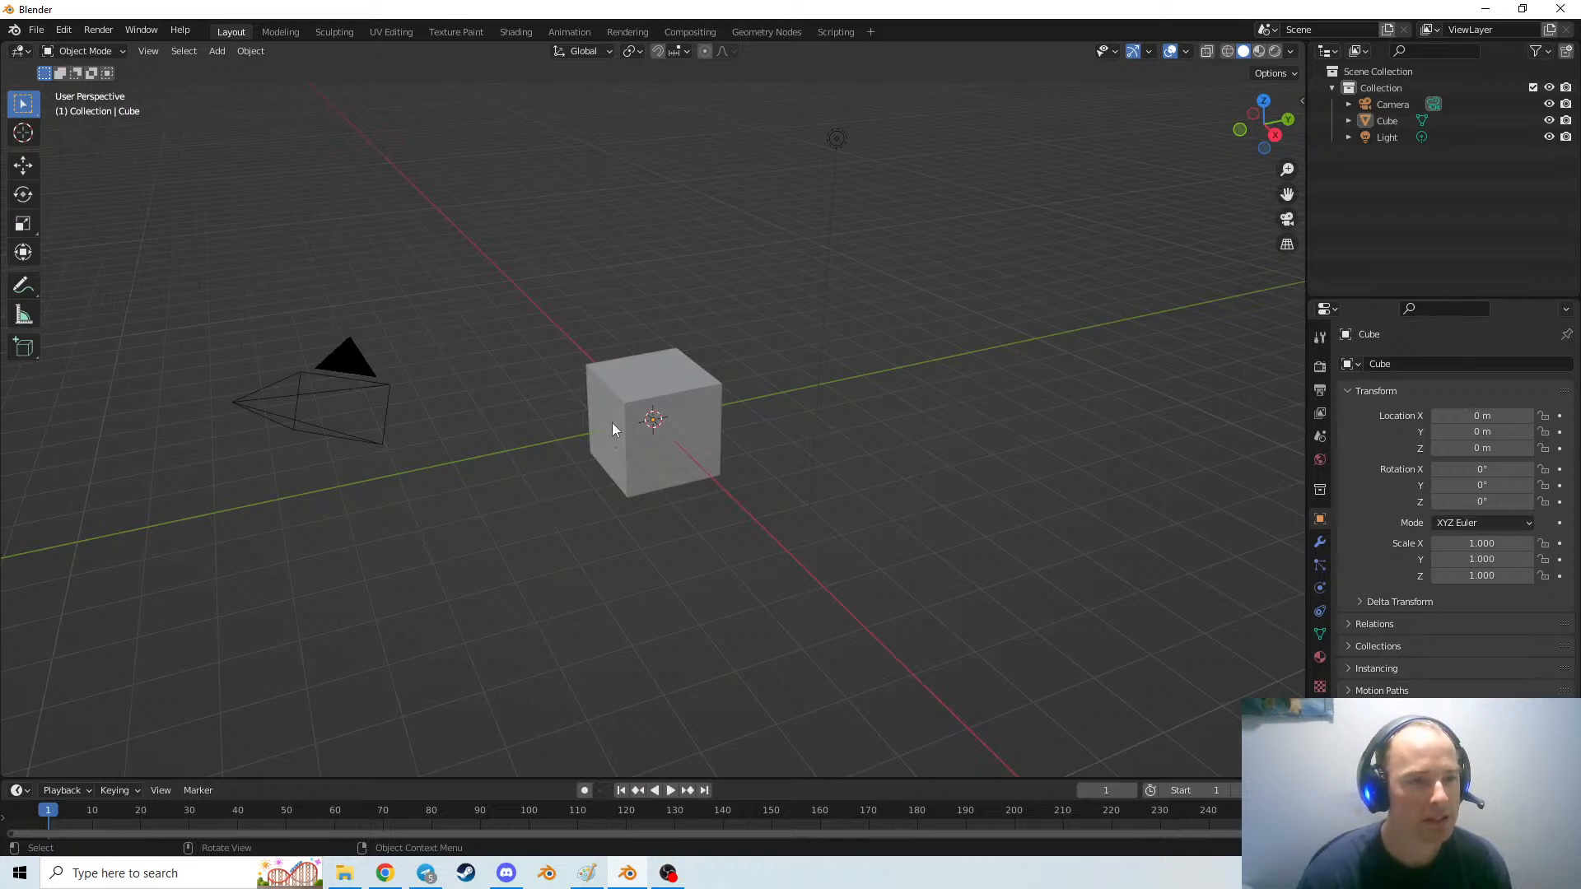
{"action": "right_click", "coordinate": [628, 515]}
{"action": "left_click", "coordinate": [624, 517]}
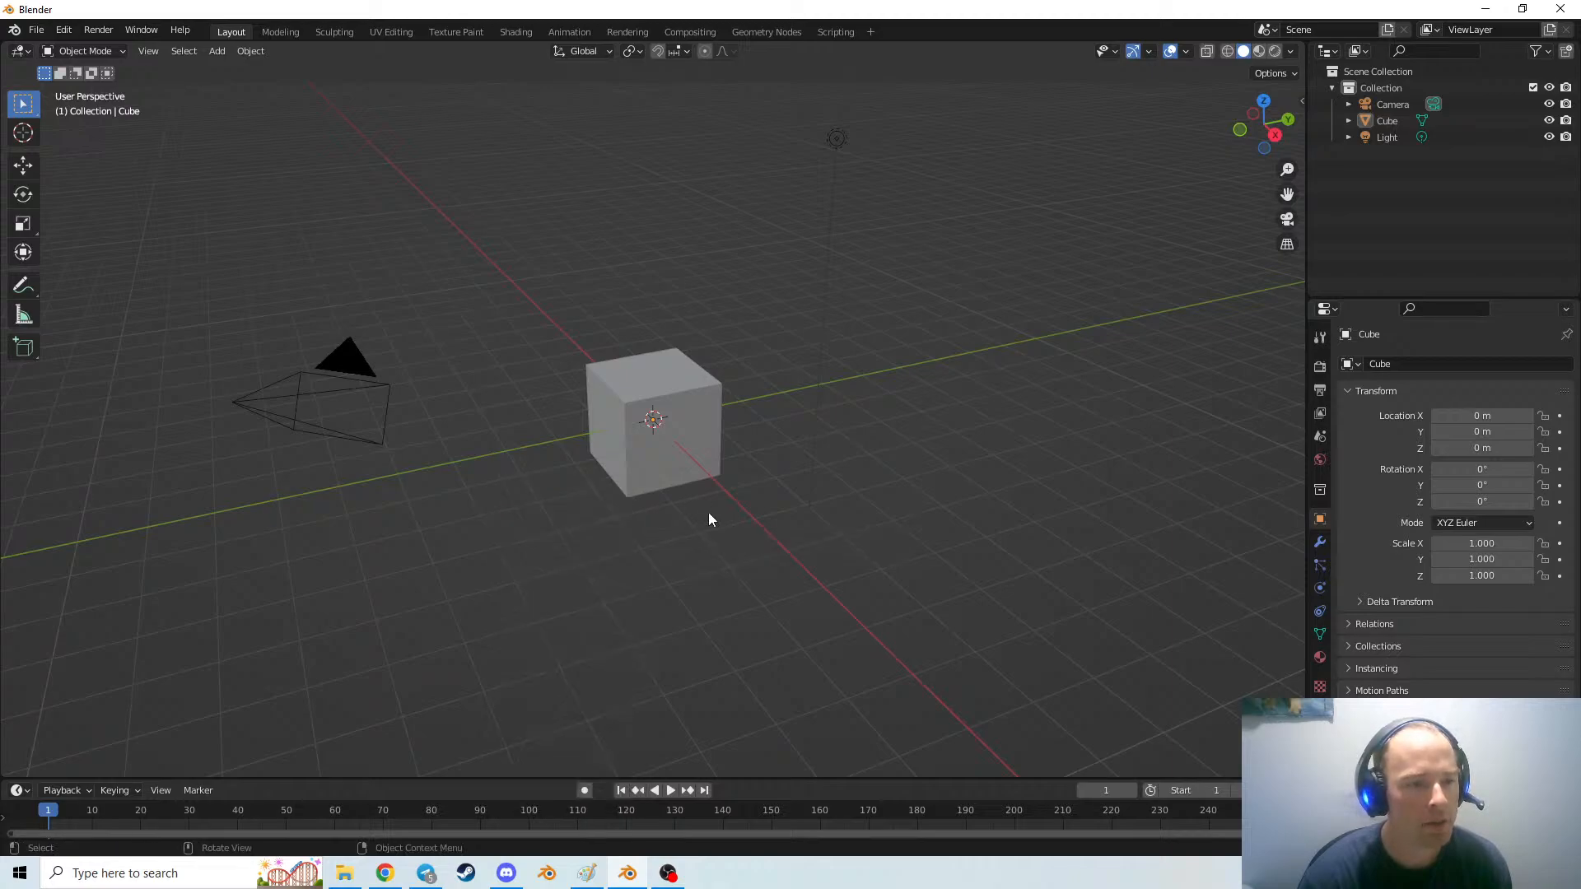
{"action": "middle_click_drag", "start_coordinate": [681, 540], "coordinate": [756, 539]}
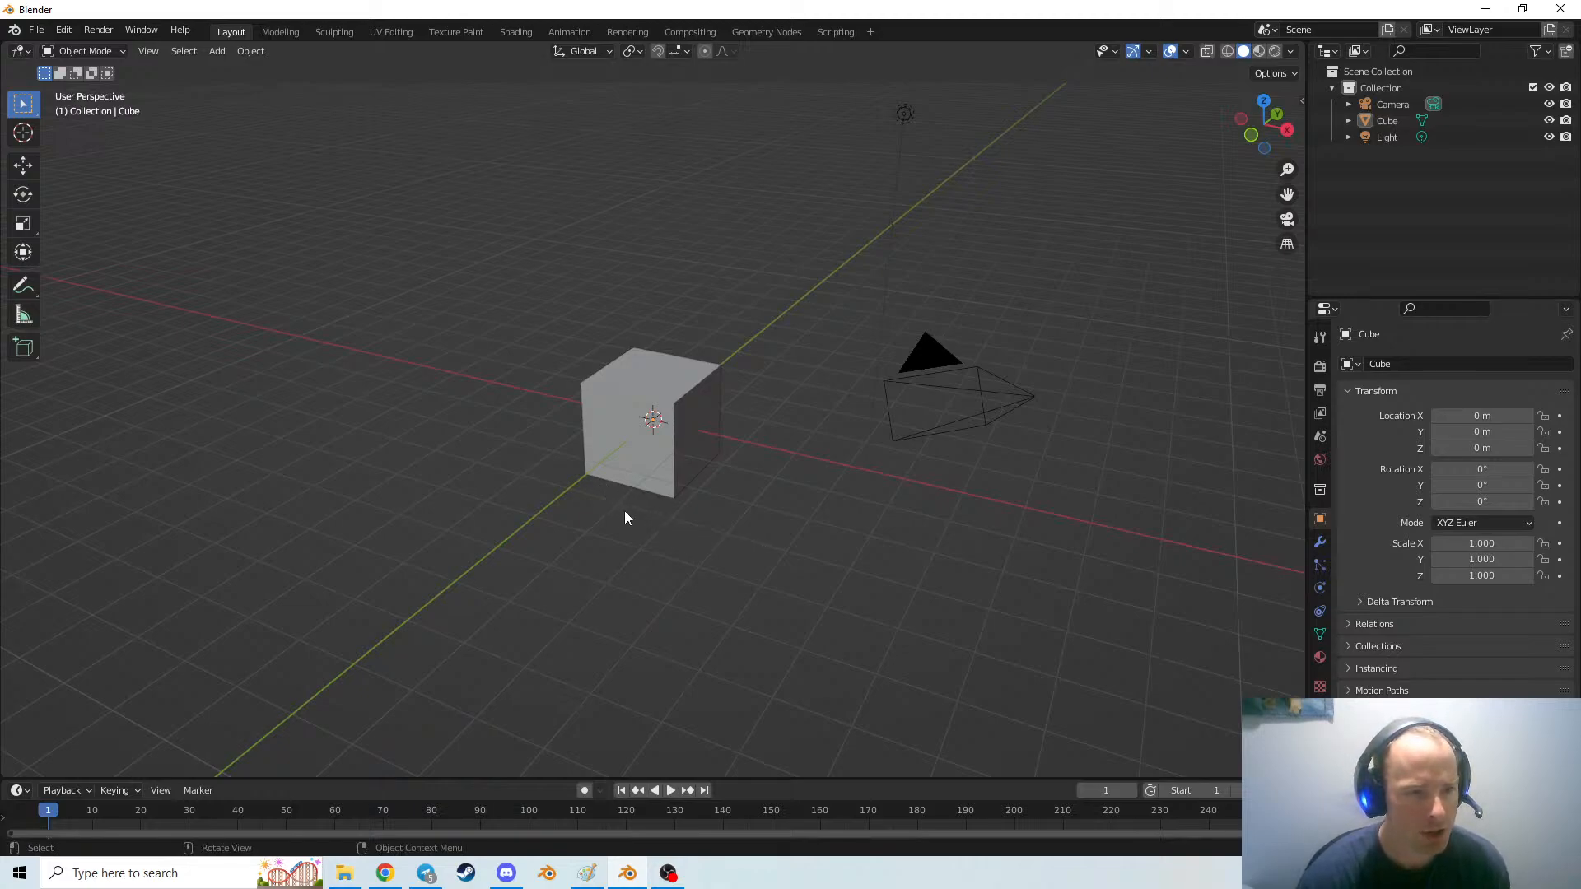
{"action": "mouse_move", "coordinate": [620, 531]}
{"action": "middle_mouse_down"}
{"action": "mouse_move", "coordinate": [645, 565]}
{"action": "mouse_move", "coordinate": [622, 546]}
{"action": "middle_mouse_up"}
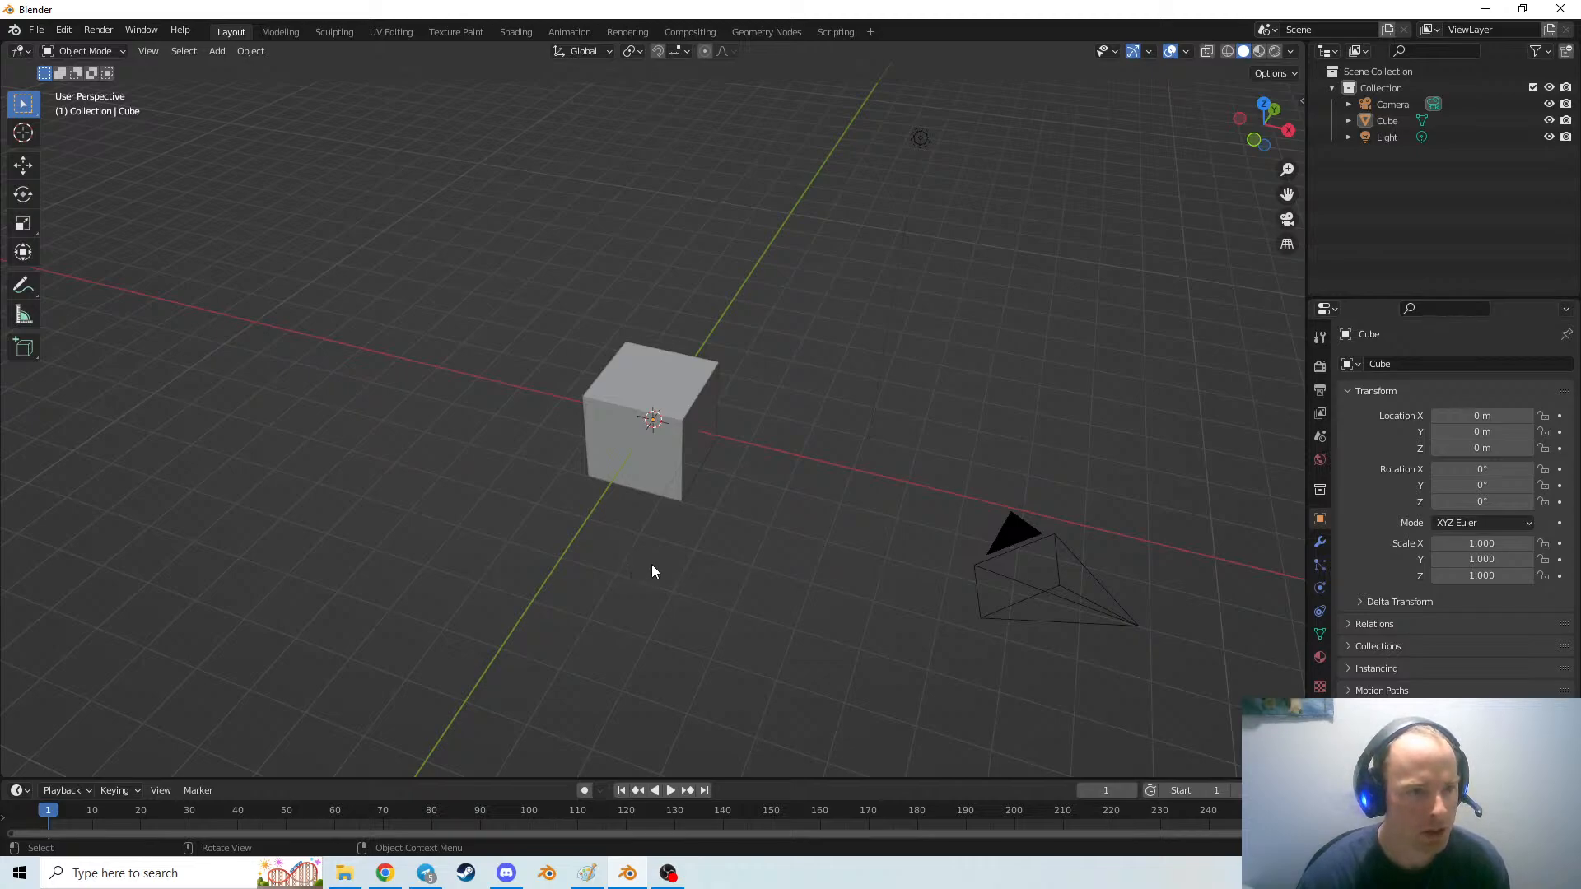
{"action": "left_click", "coordinate": [640, 398]}
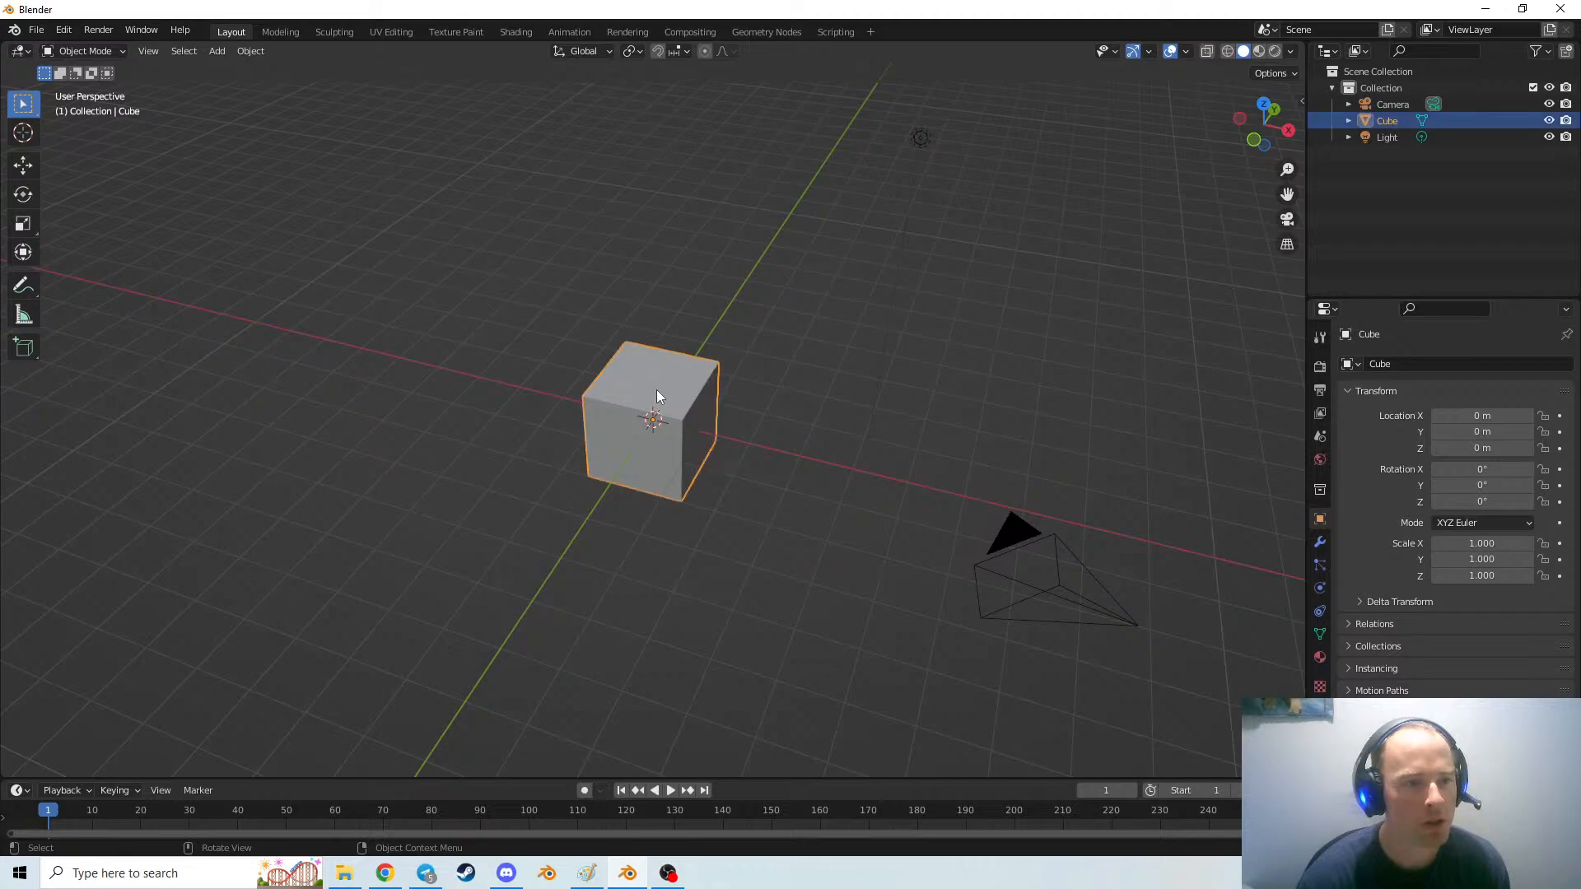
{"action": "left_click", "coordinate": [61, 74]}
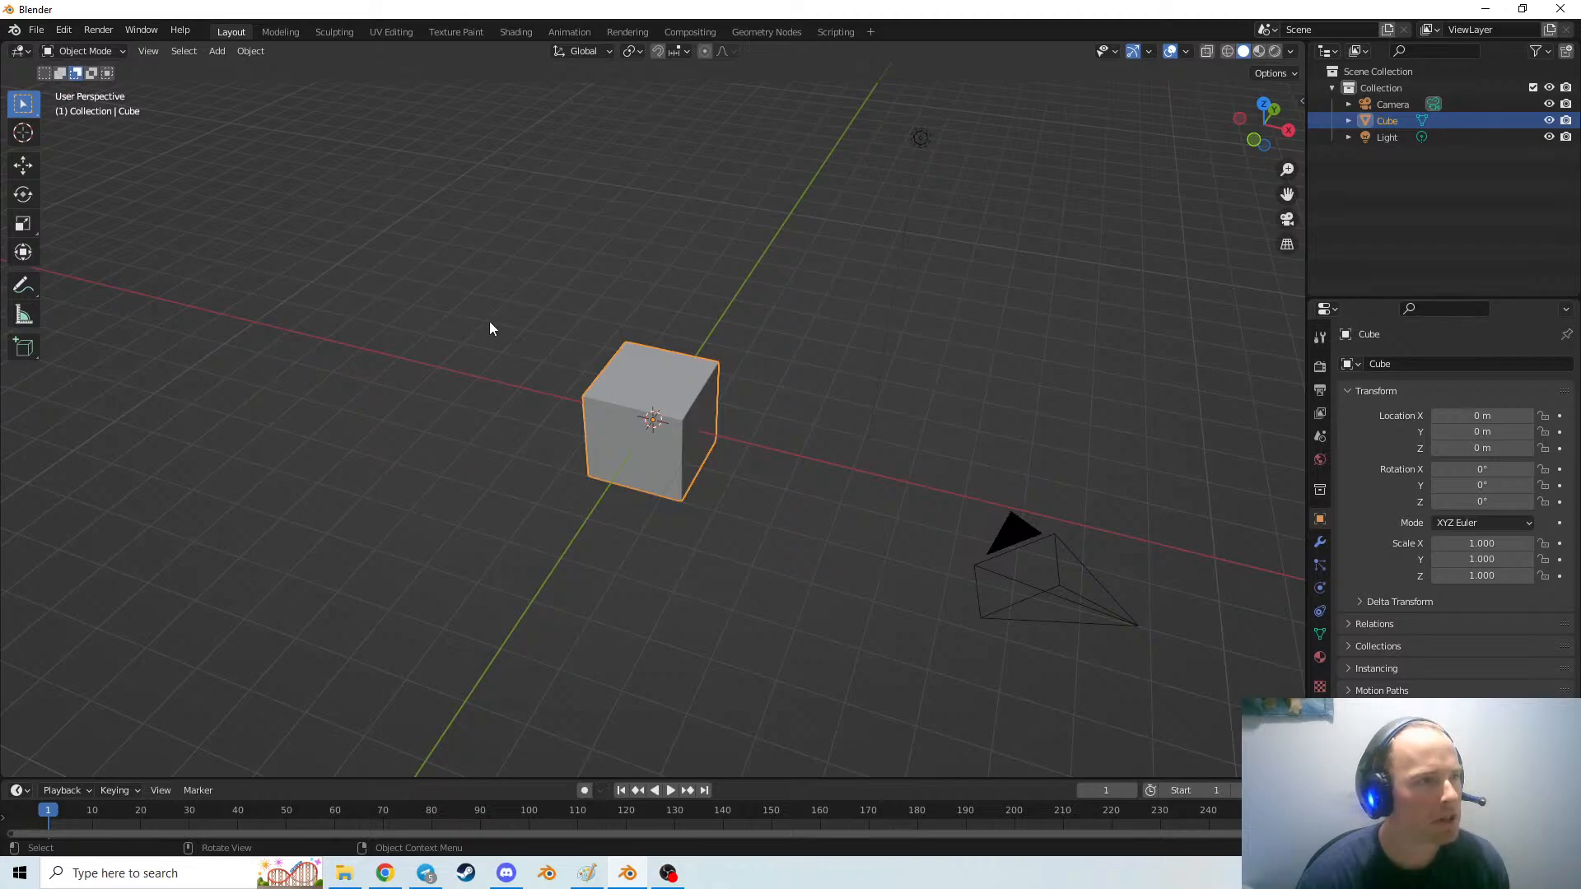
{"action": "left_click", "coordinate": [107, 51]}
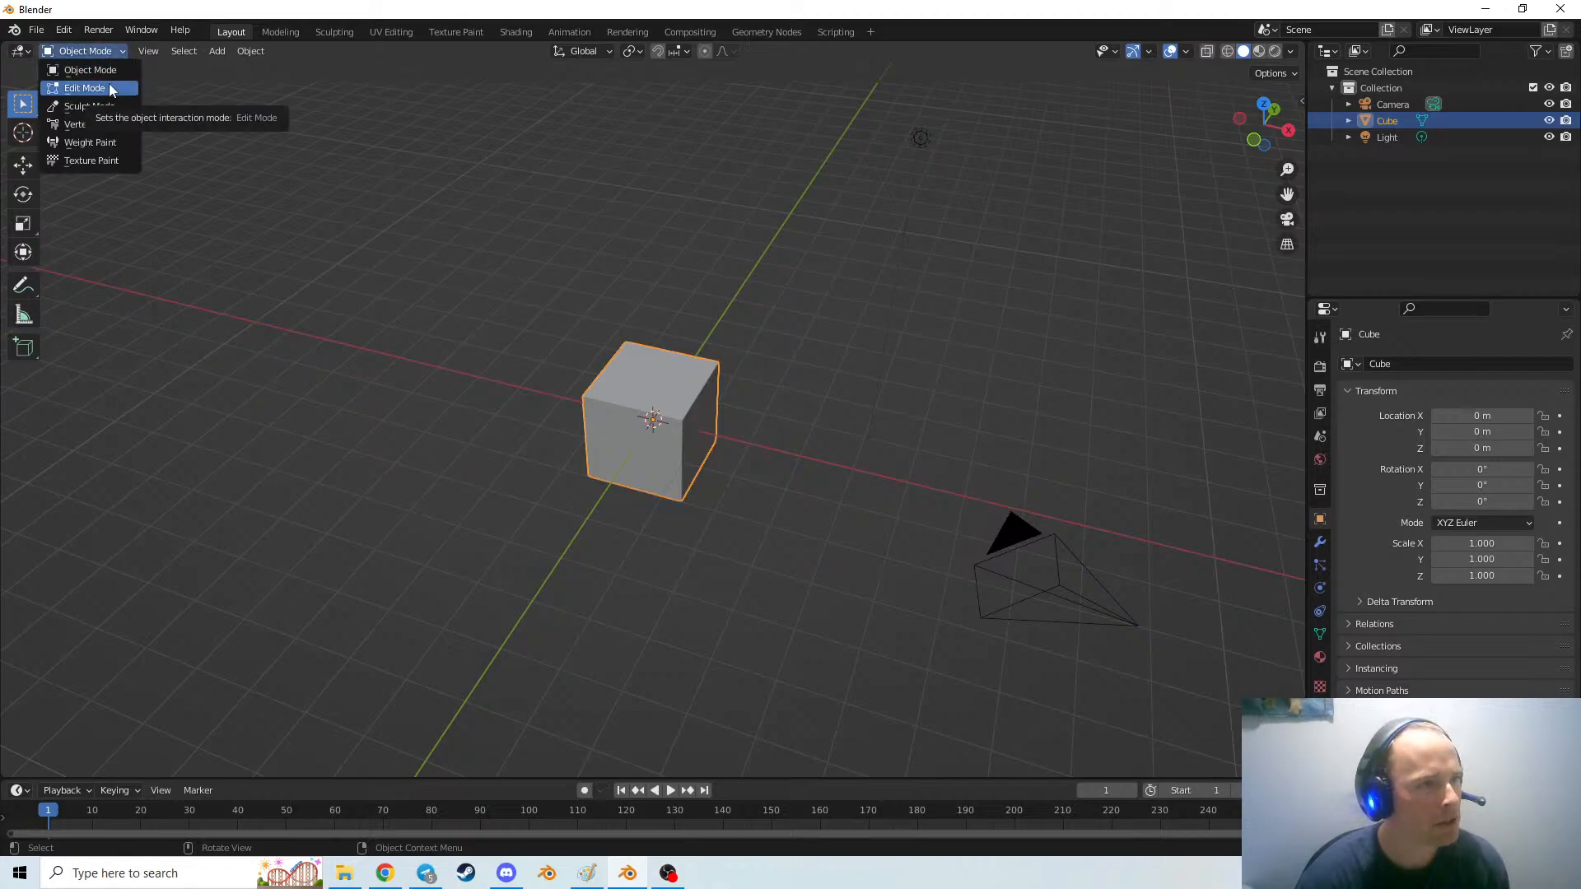
{"action": "left_click", "coordinate": [111, 87]}
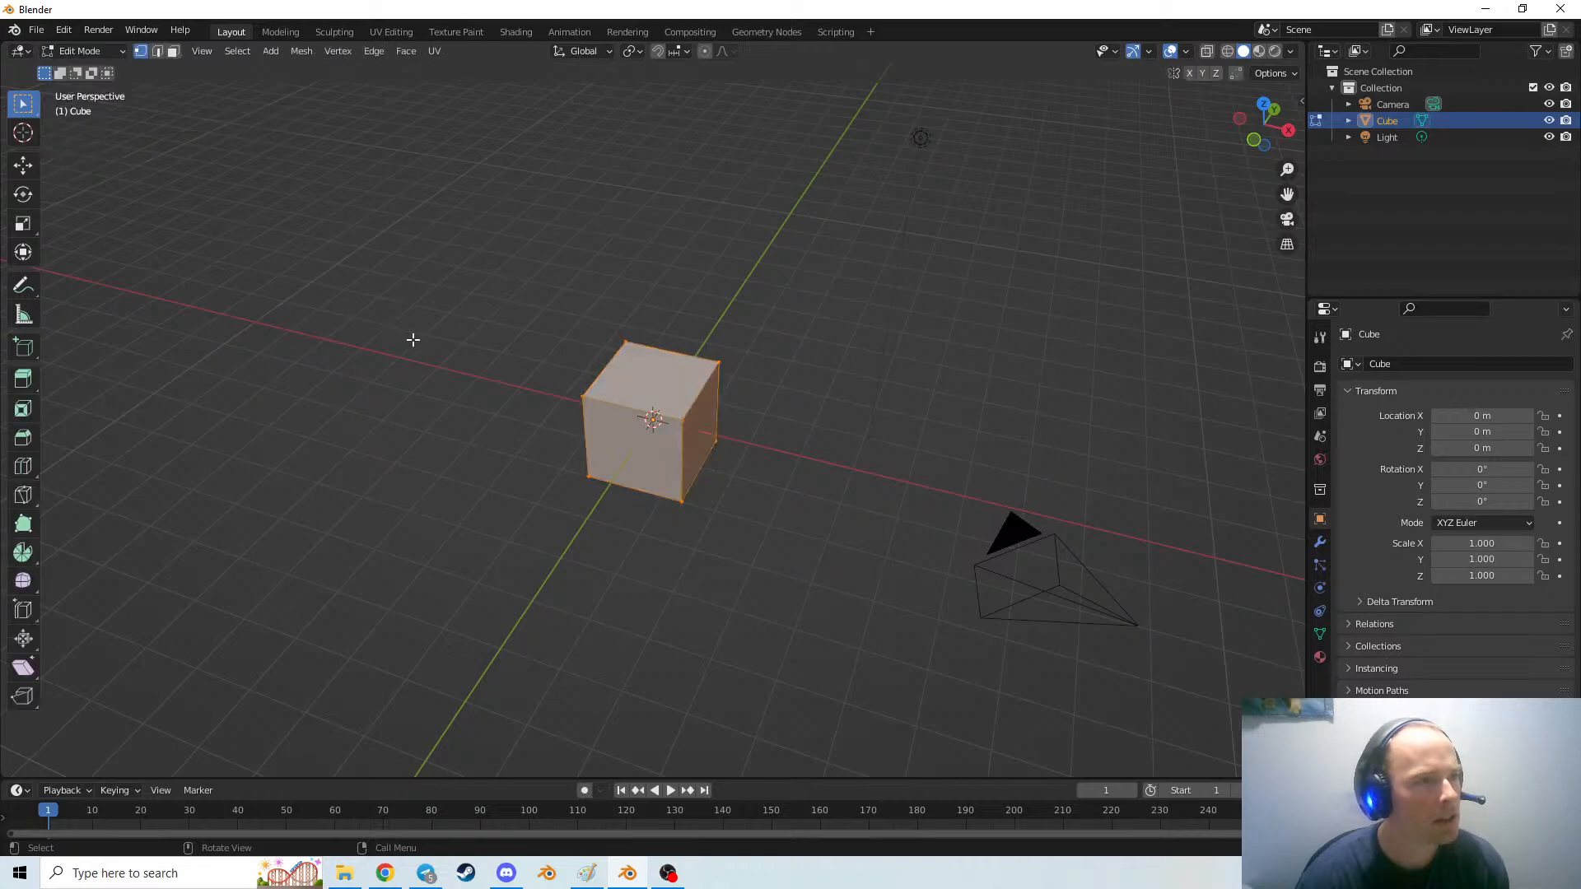
Enable face selection and raise the cube's top face along the Z axis with the Move tool, making a tall block
{"action": "left_click", "coordinate": [616, 373]}
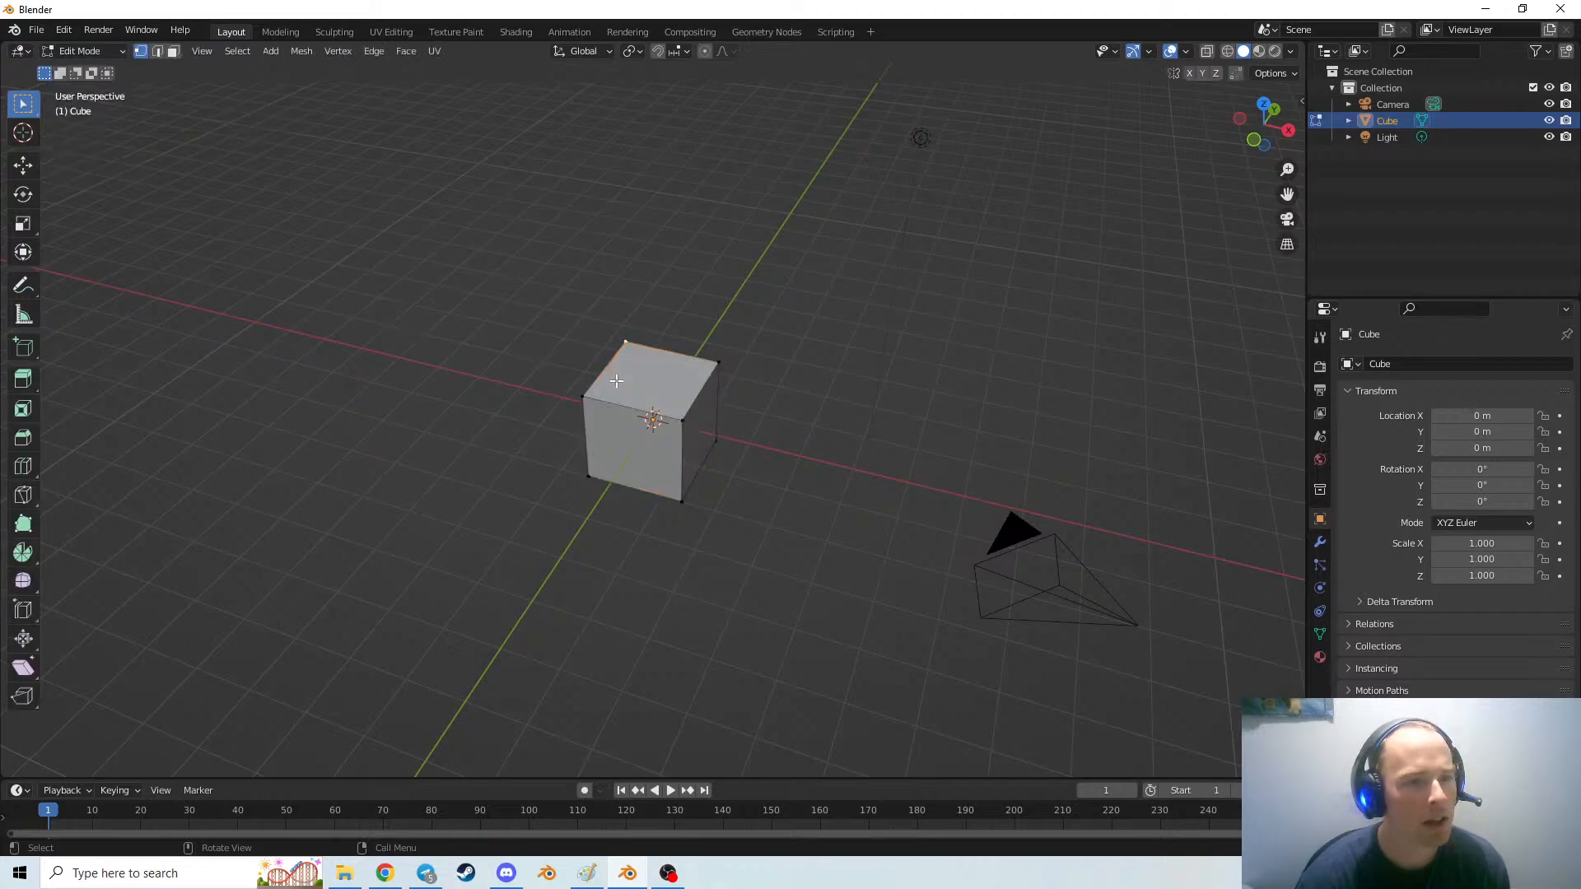
{"action": "left_click", "coordinate": [657, 394]}
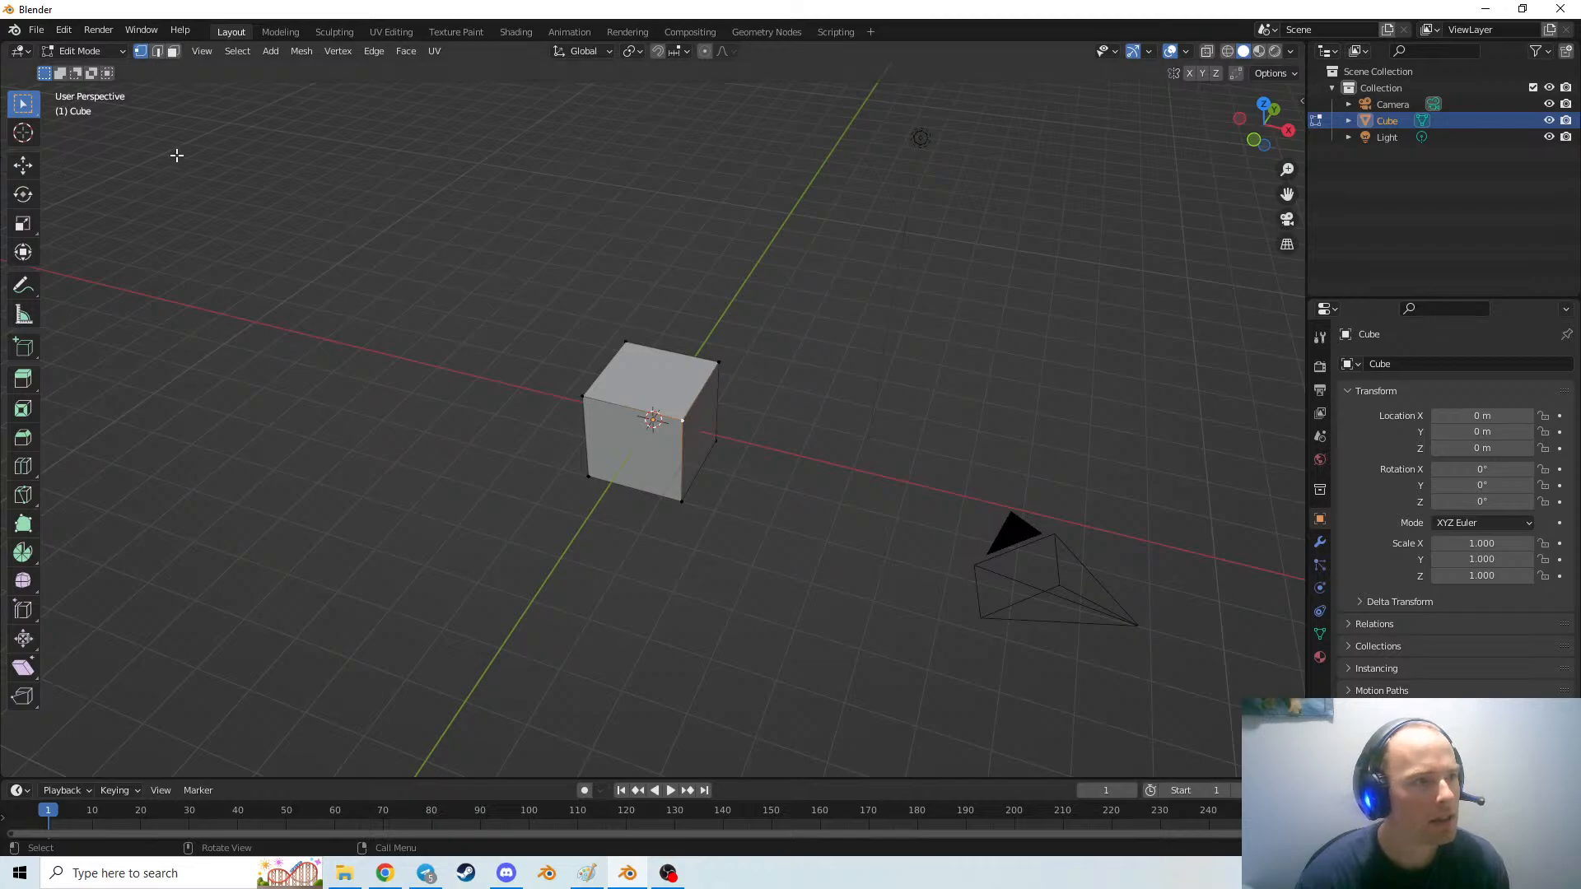
{"action": "left_click", "coordinate": [173, 51]}
{"action": "left_click", "coordinate": [632, 378]}
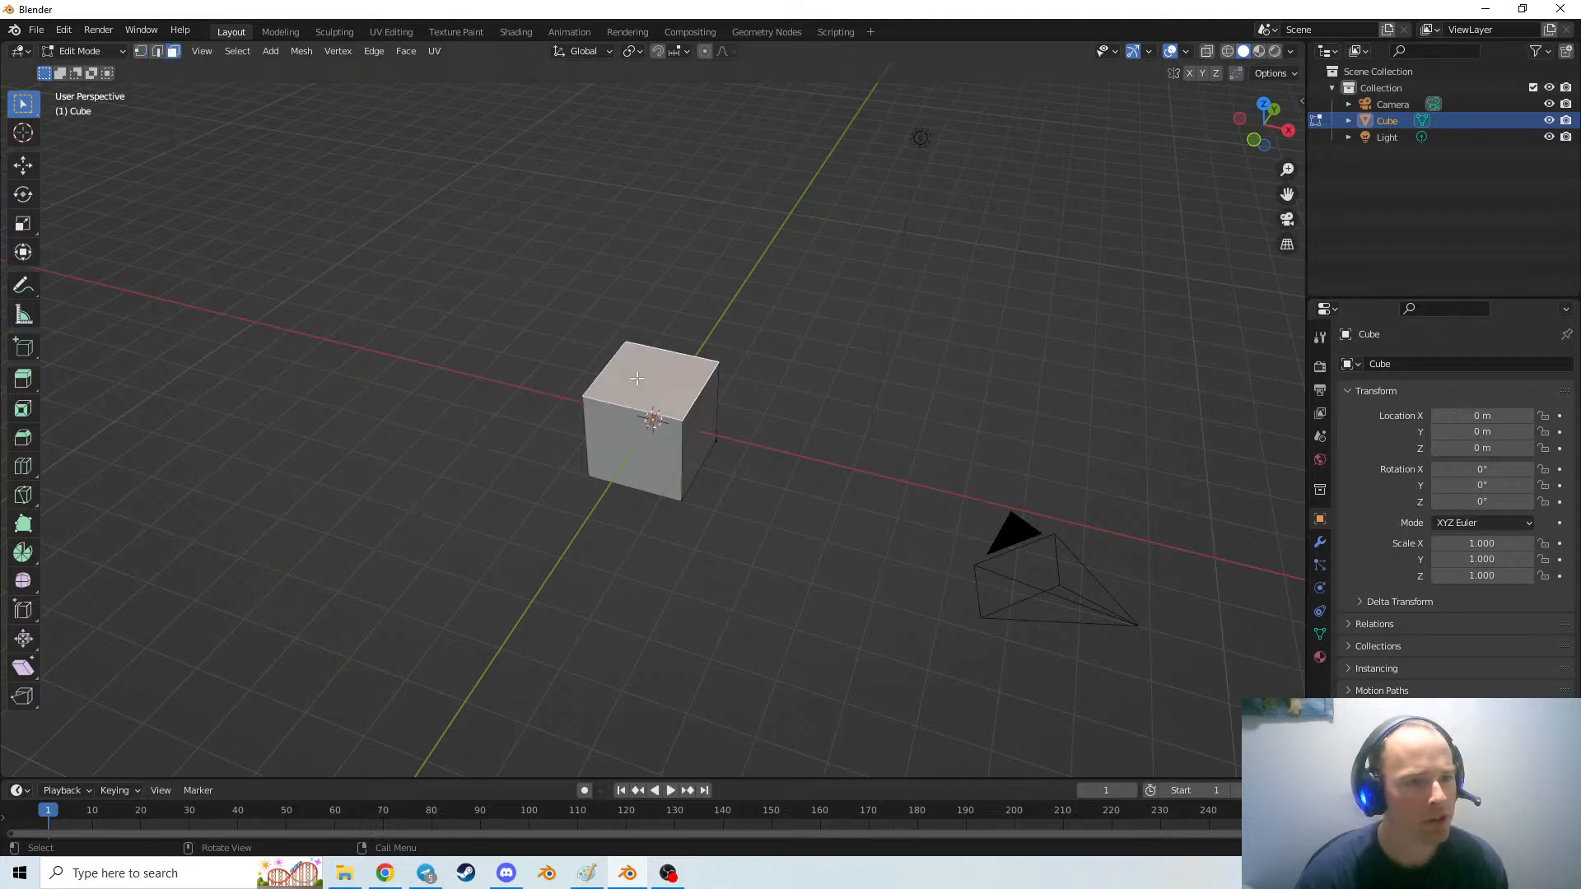
{"action": "left_click_drag", "start_coordinate": [654, 354], "coordinate": [659, 387]}
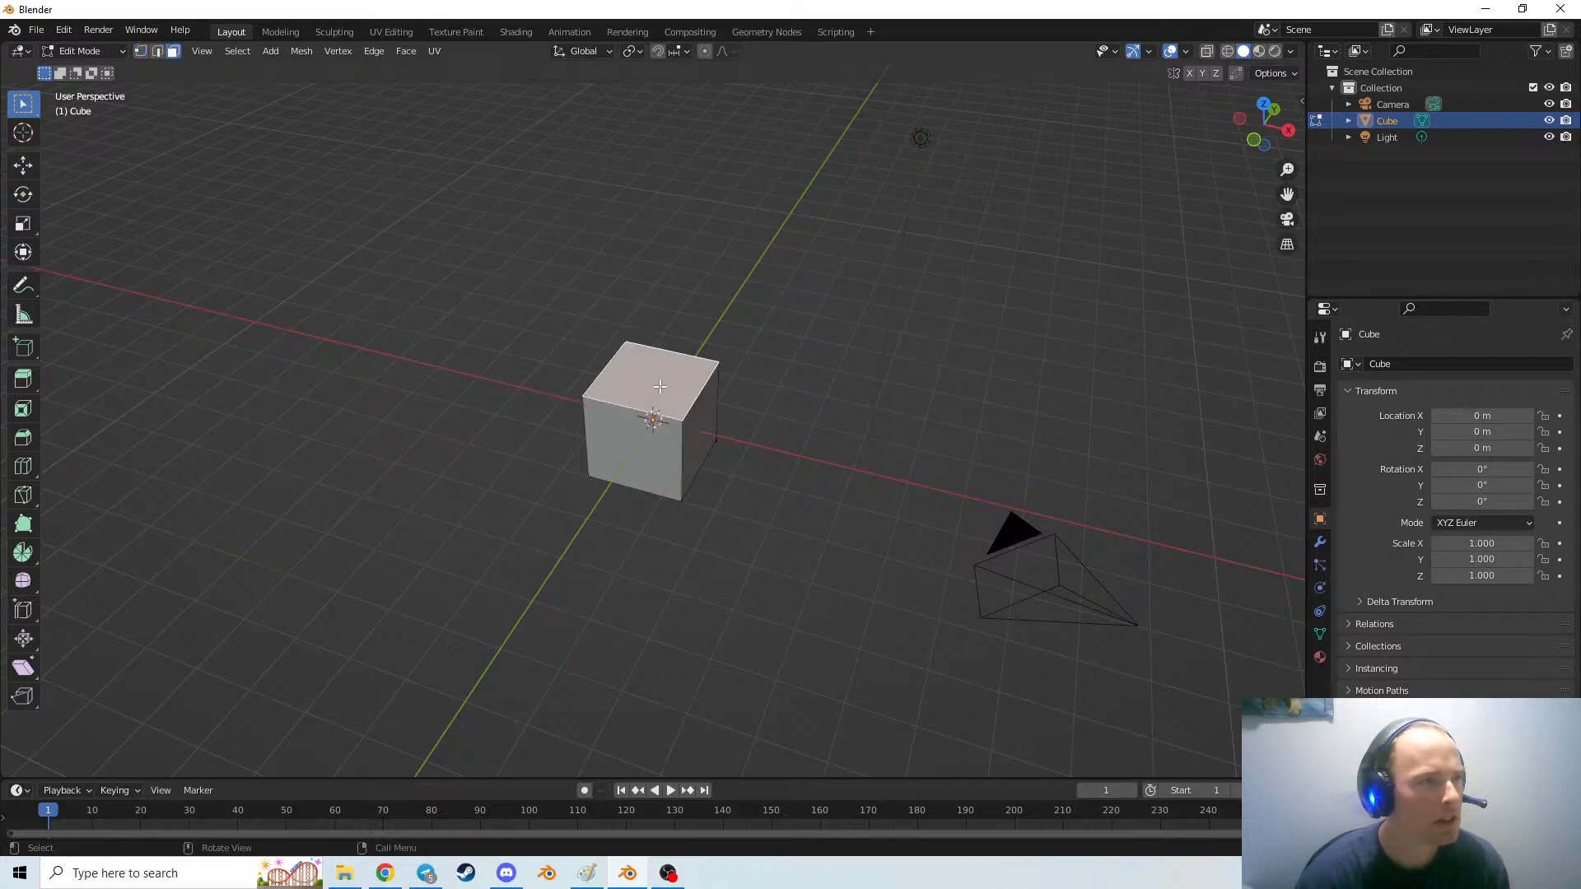
{"action": "left_click", "coordinate": [33, 171]}
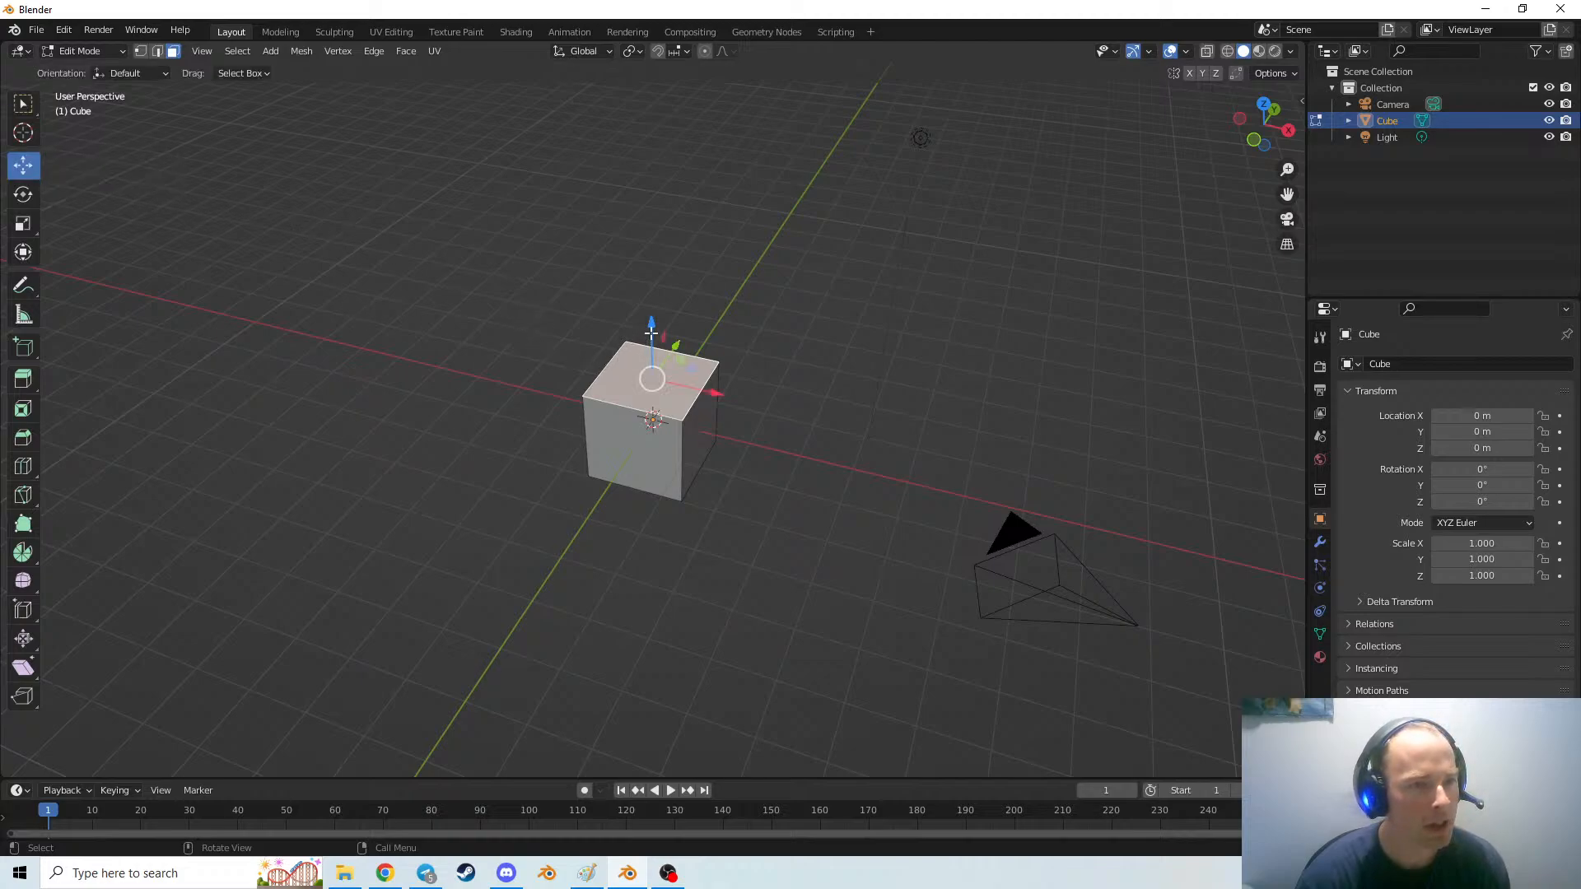
{"action": "left_click_drag", "start_coordinate": [650, 333], "coordinate": [651, 206]}
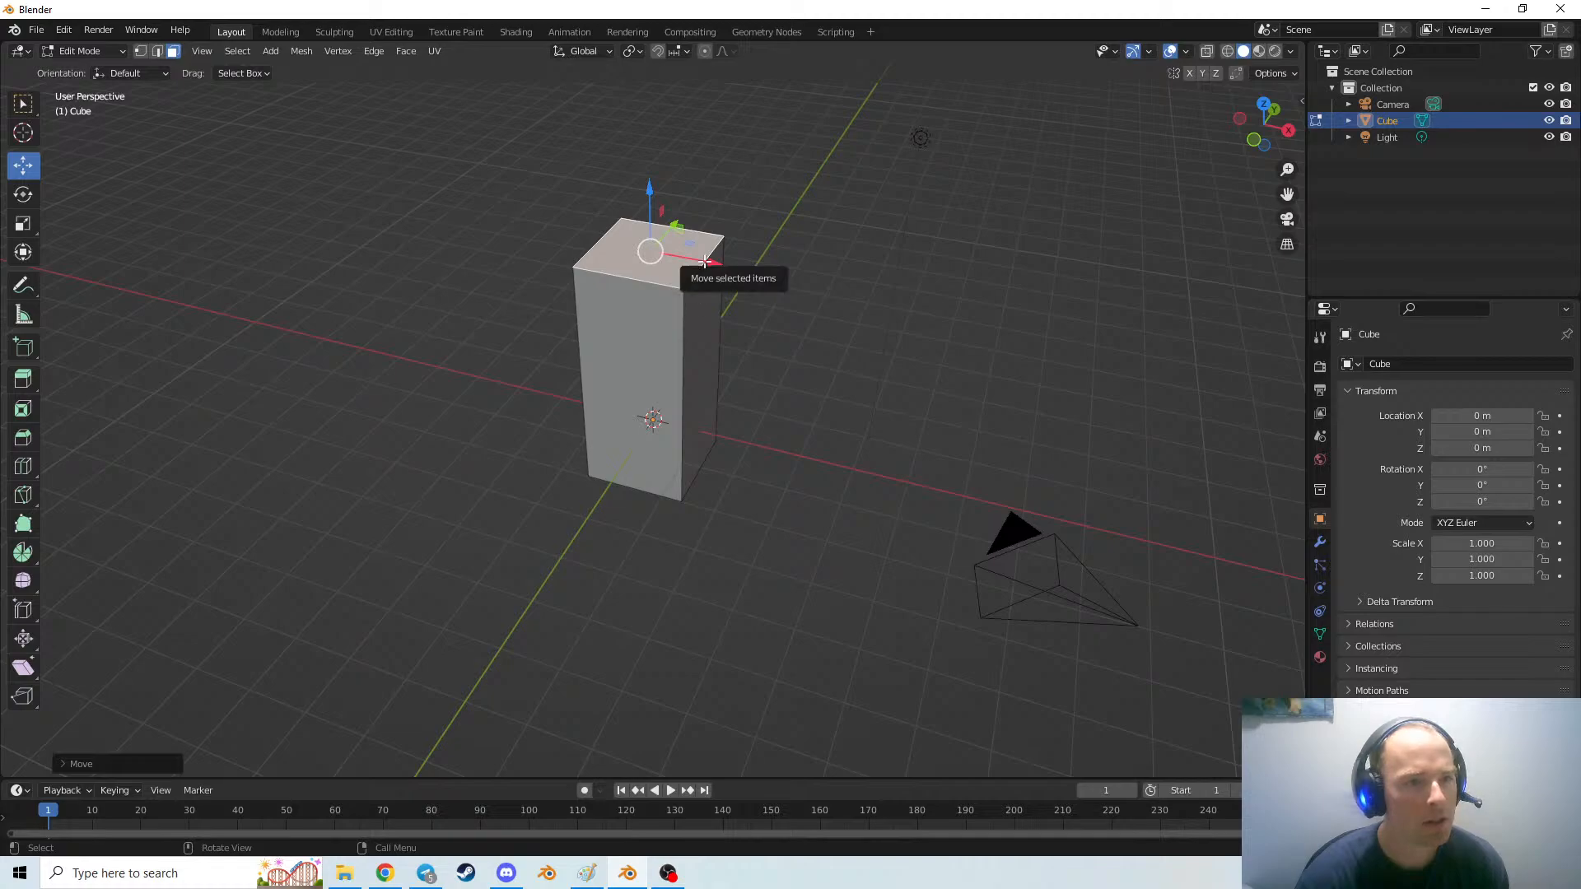
Widen the block by moving its side face outward along X and its front face outward along Y
{"action": "left_click", "coordinate": [701, 346]}
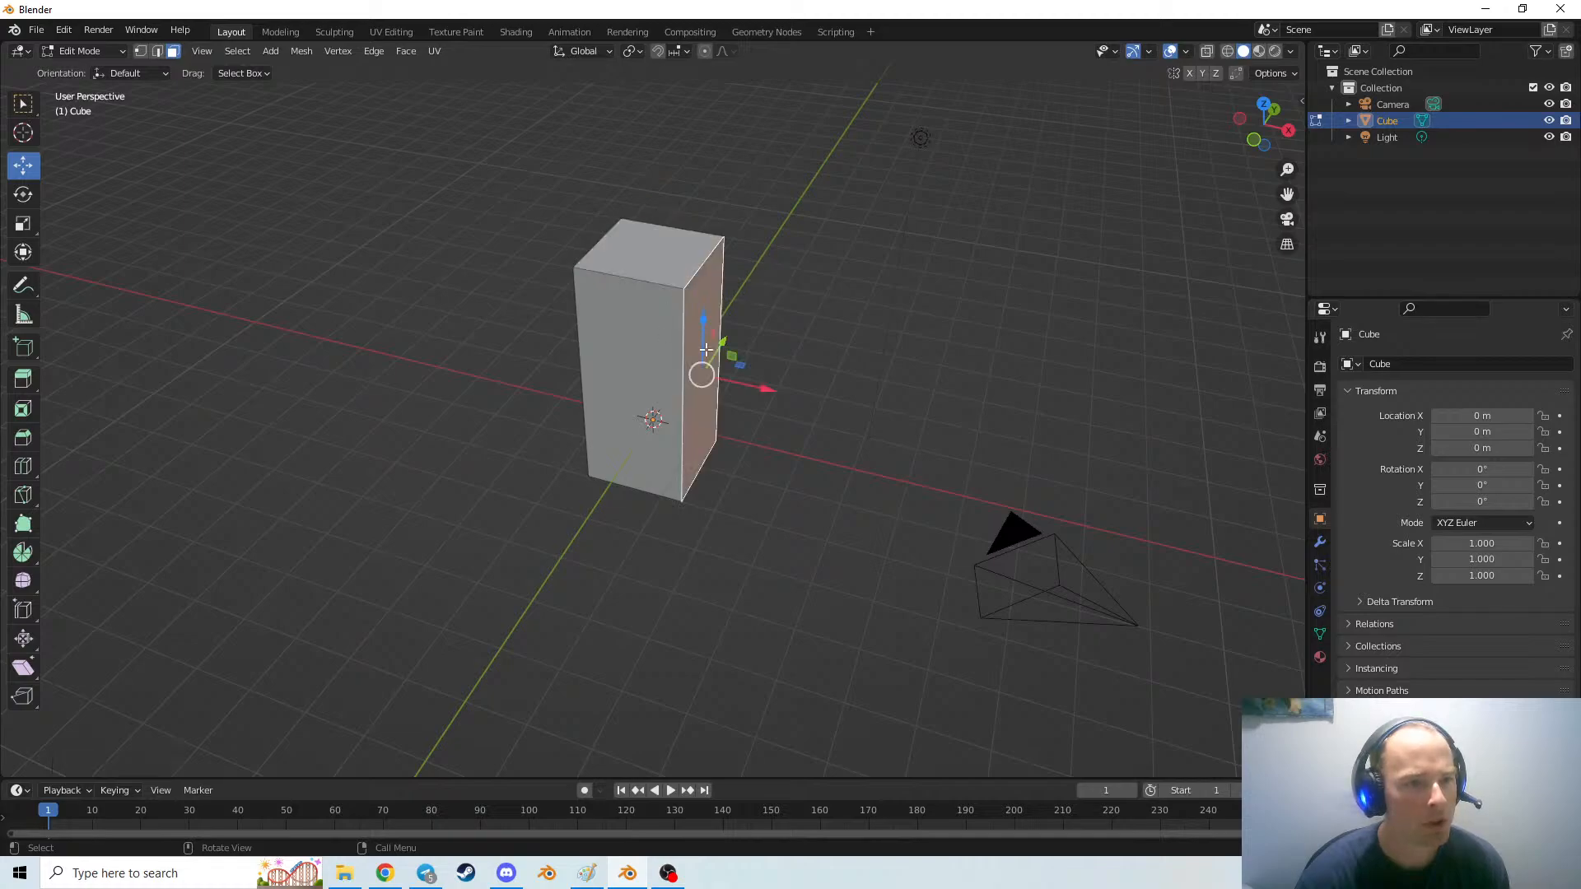
{"action": "left_click_drag", "start_coordinate": [742, 380], "coordinate": [812, 383]}
{"action": "left_click", "coordinate": [667, 387]}
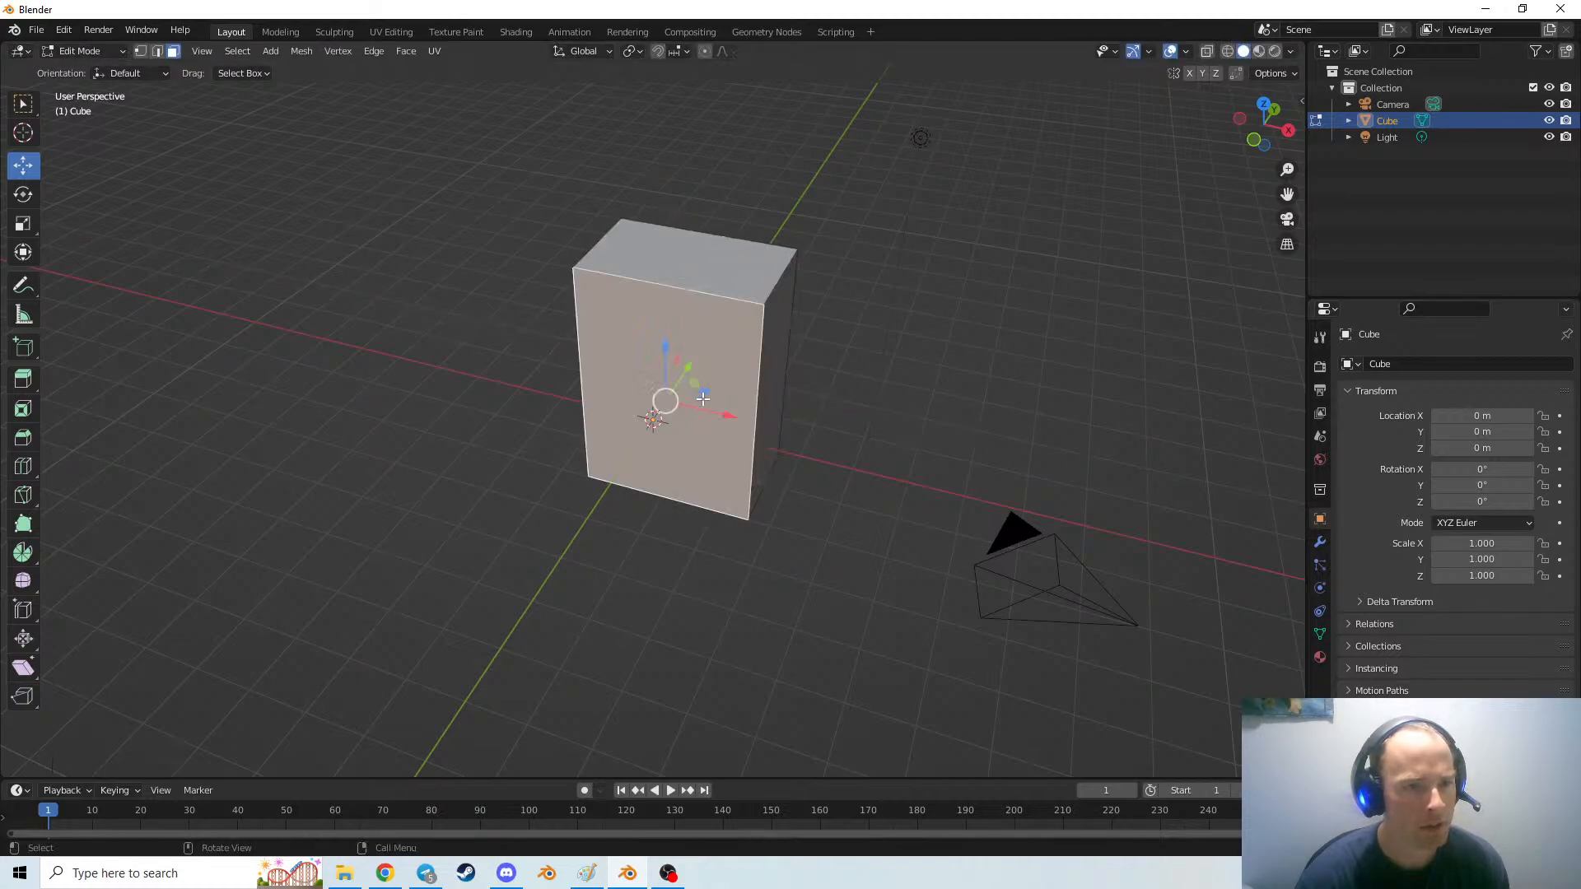
{"action": "left_click_drag", "start_coordinate": [685, 376], "coordinate": [560, 445]}
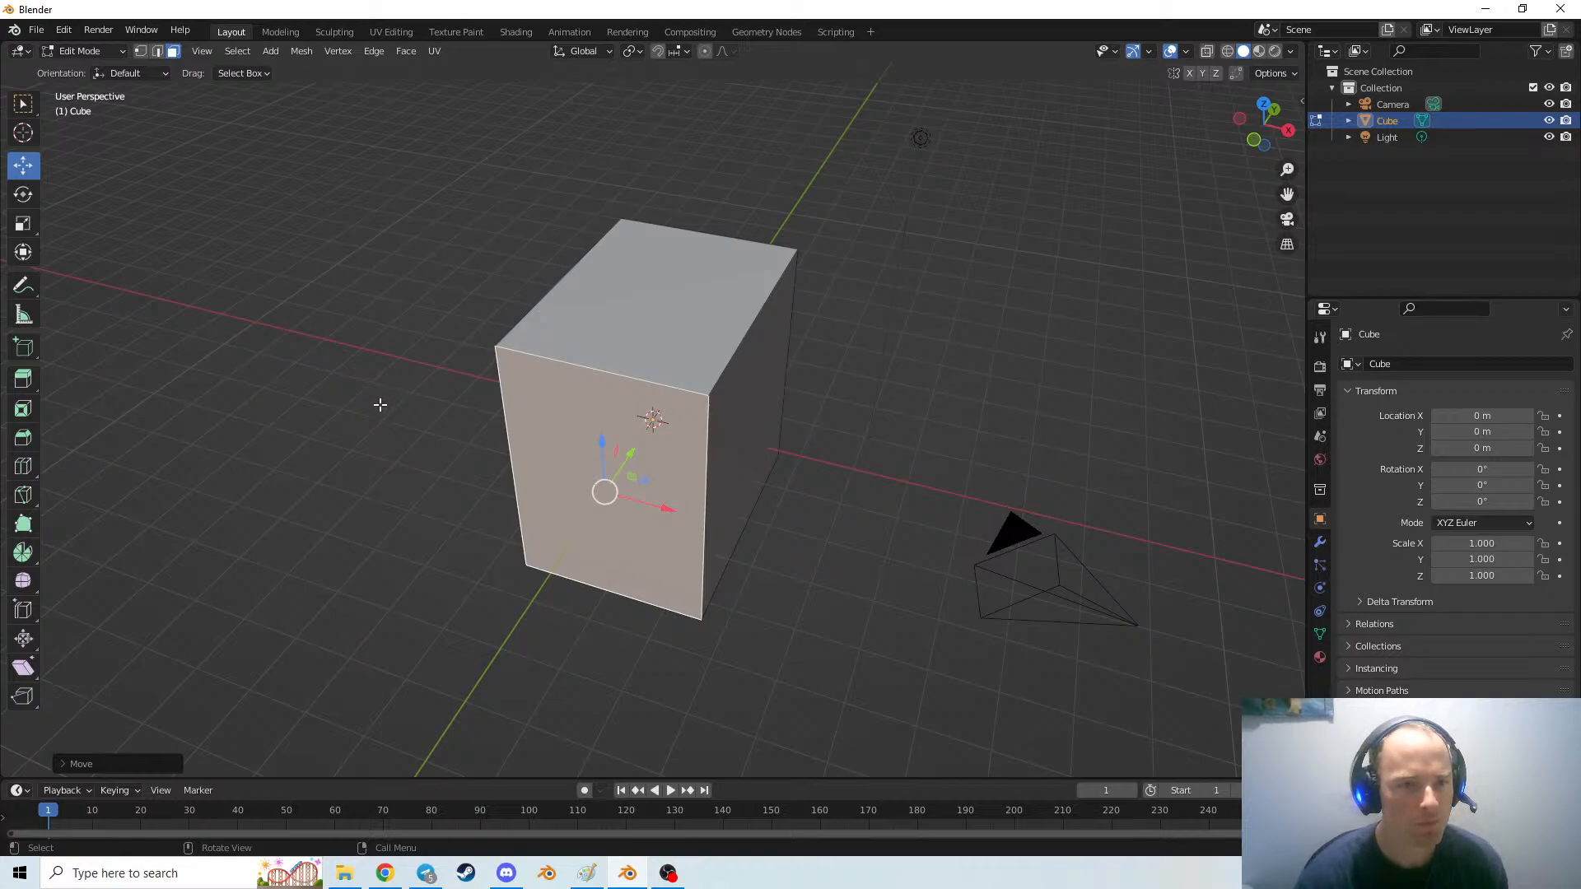
Lower the top face along Z to flatten the block into a thin slab, and select one long upper edge in edge selection
{"action": "left_click", "coordinate": [684, 294]}
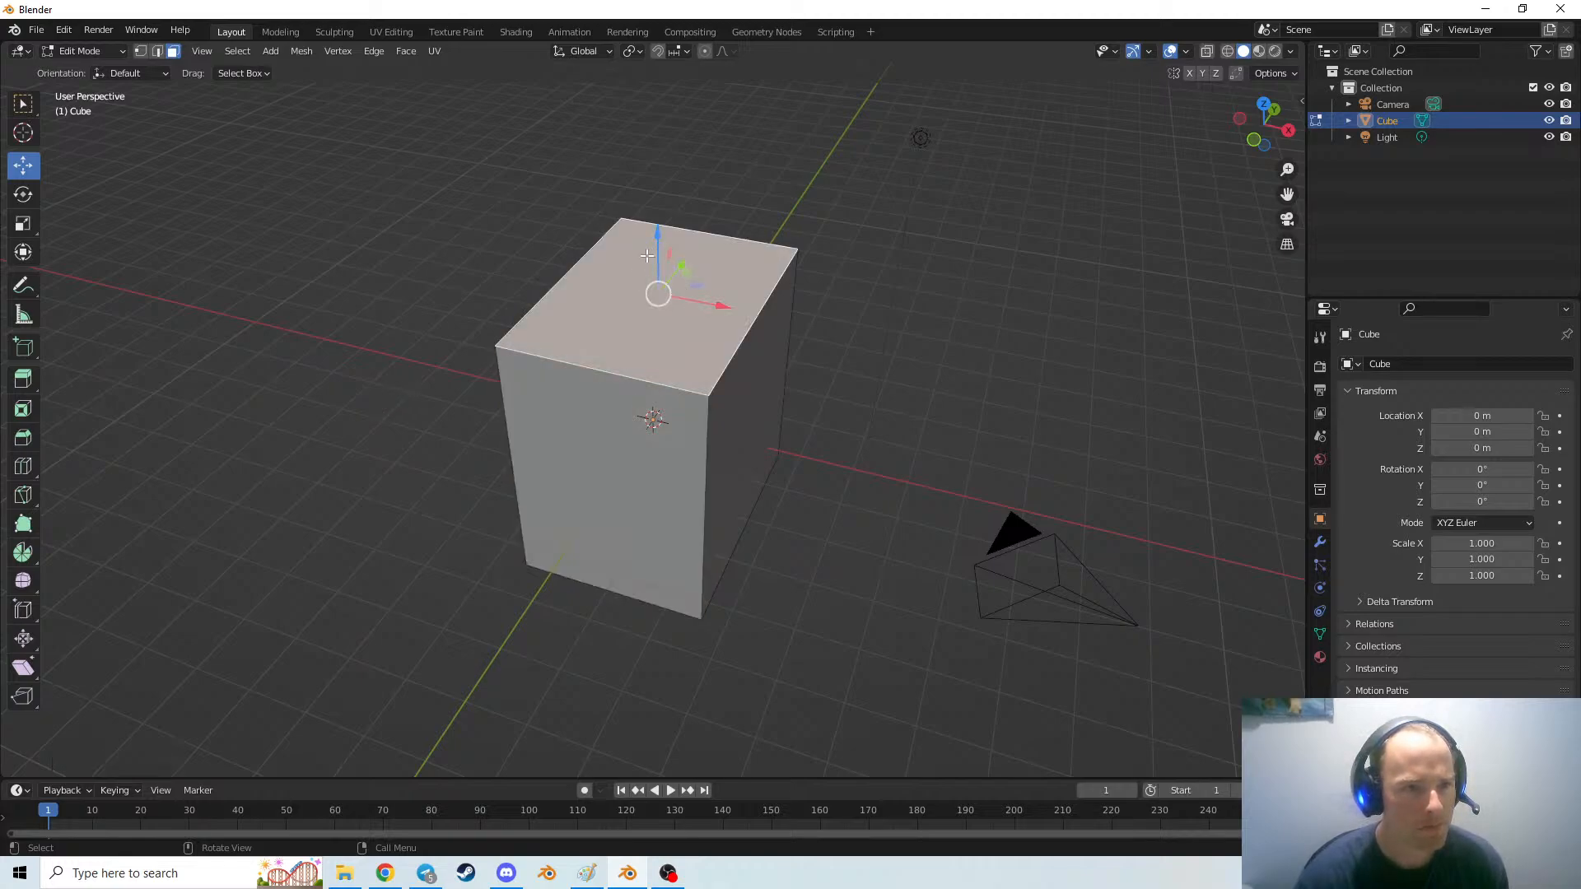
{"action": "left_click_drag", "start_coordinate": [651, 245], "coordinate": [629, 450]}
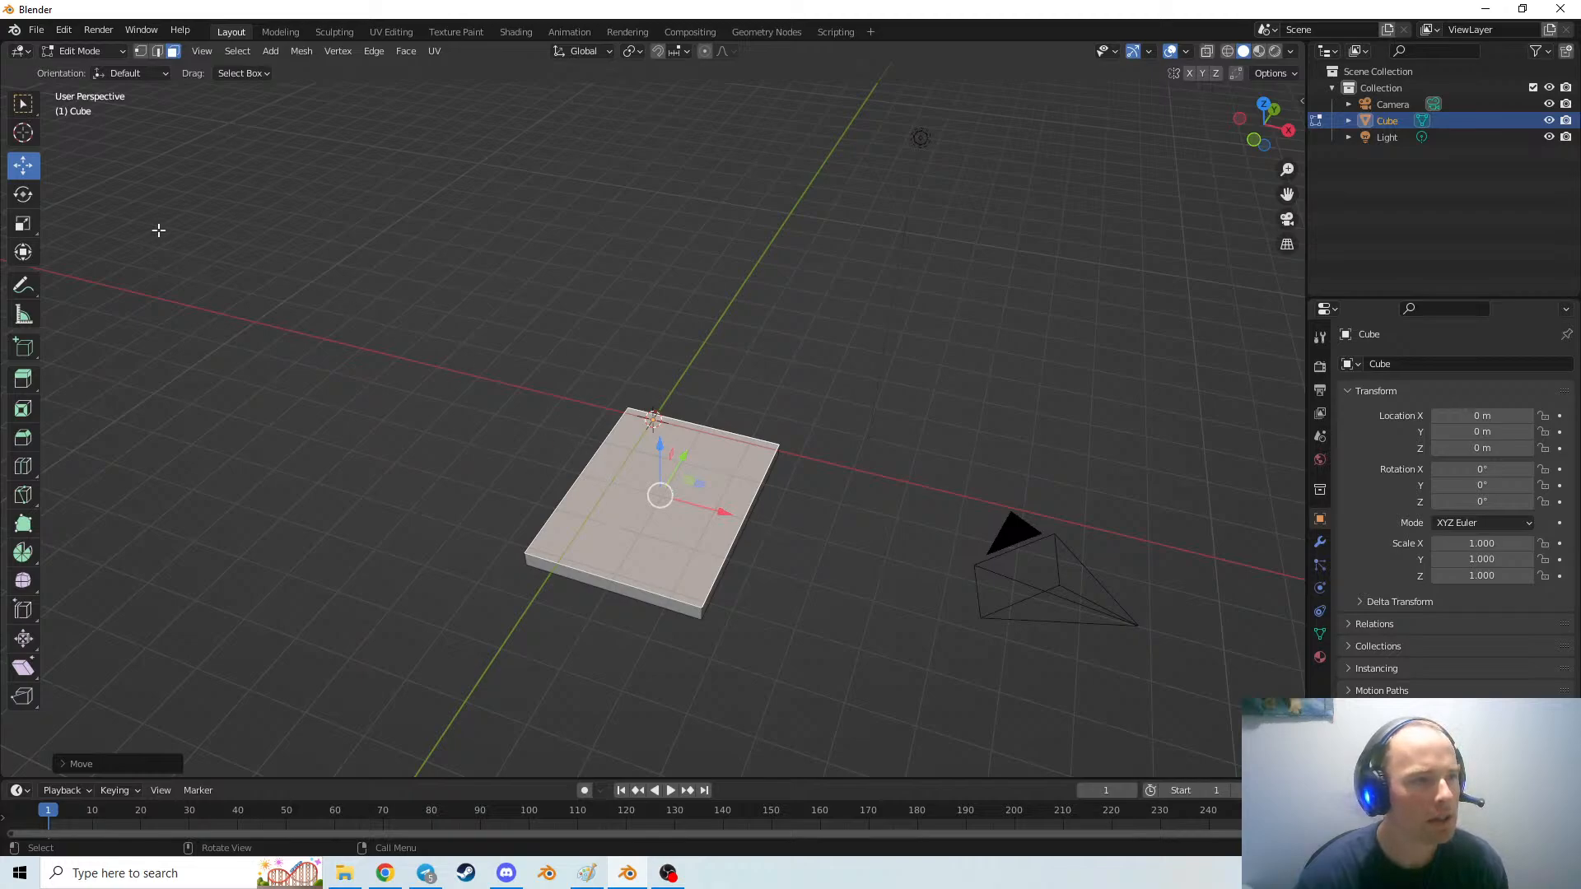
{"action": "left_click", "coordinate": [157, 51]}
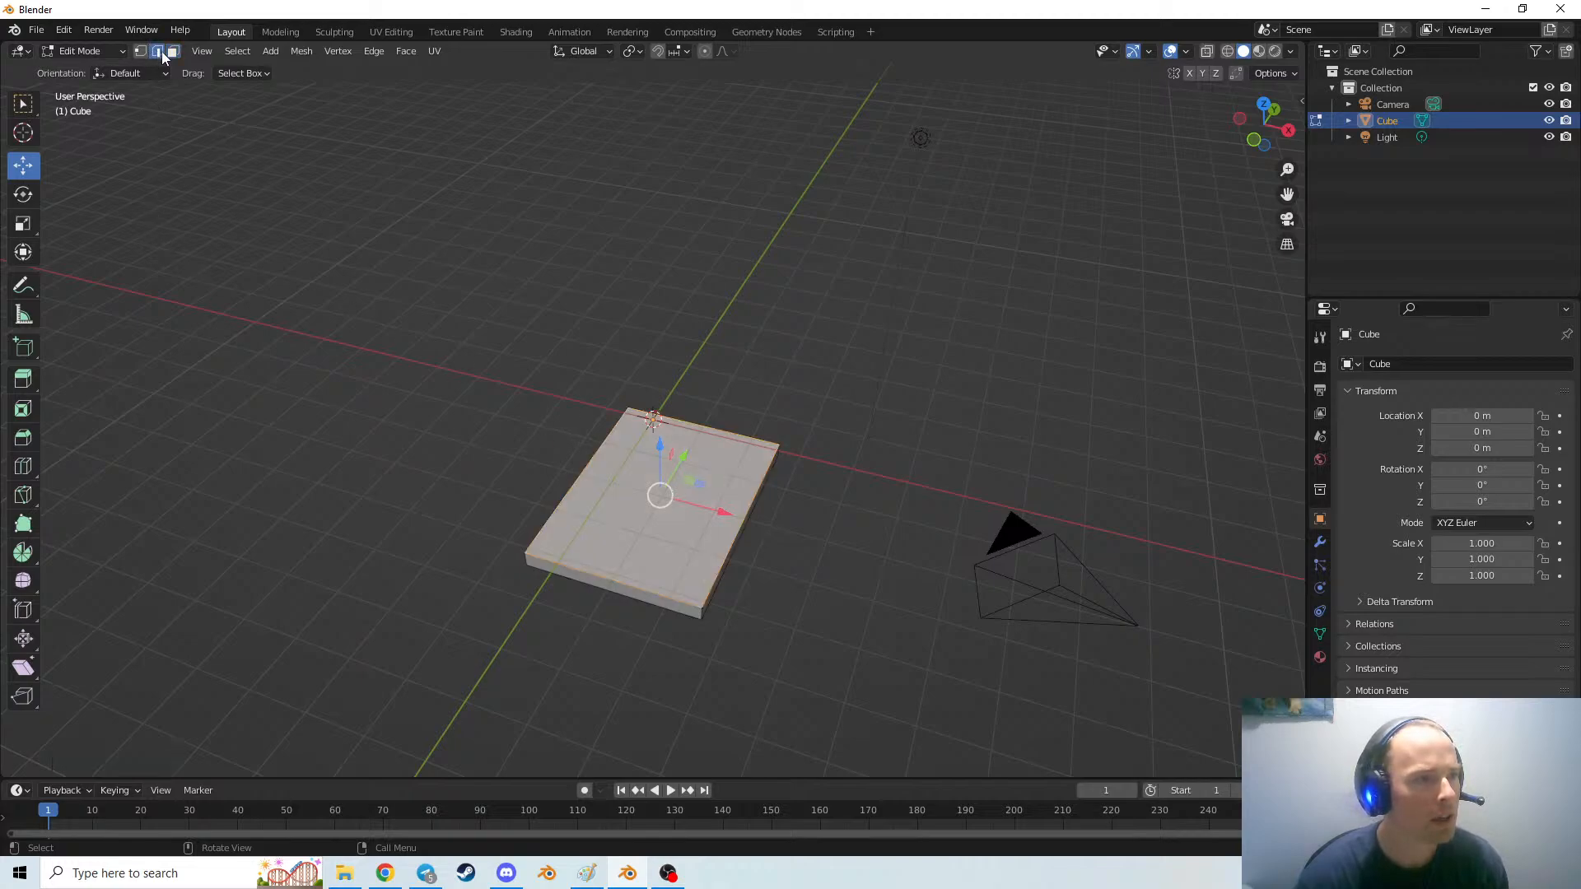
{"action": "left_click", "coordinate": [579, 485]}
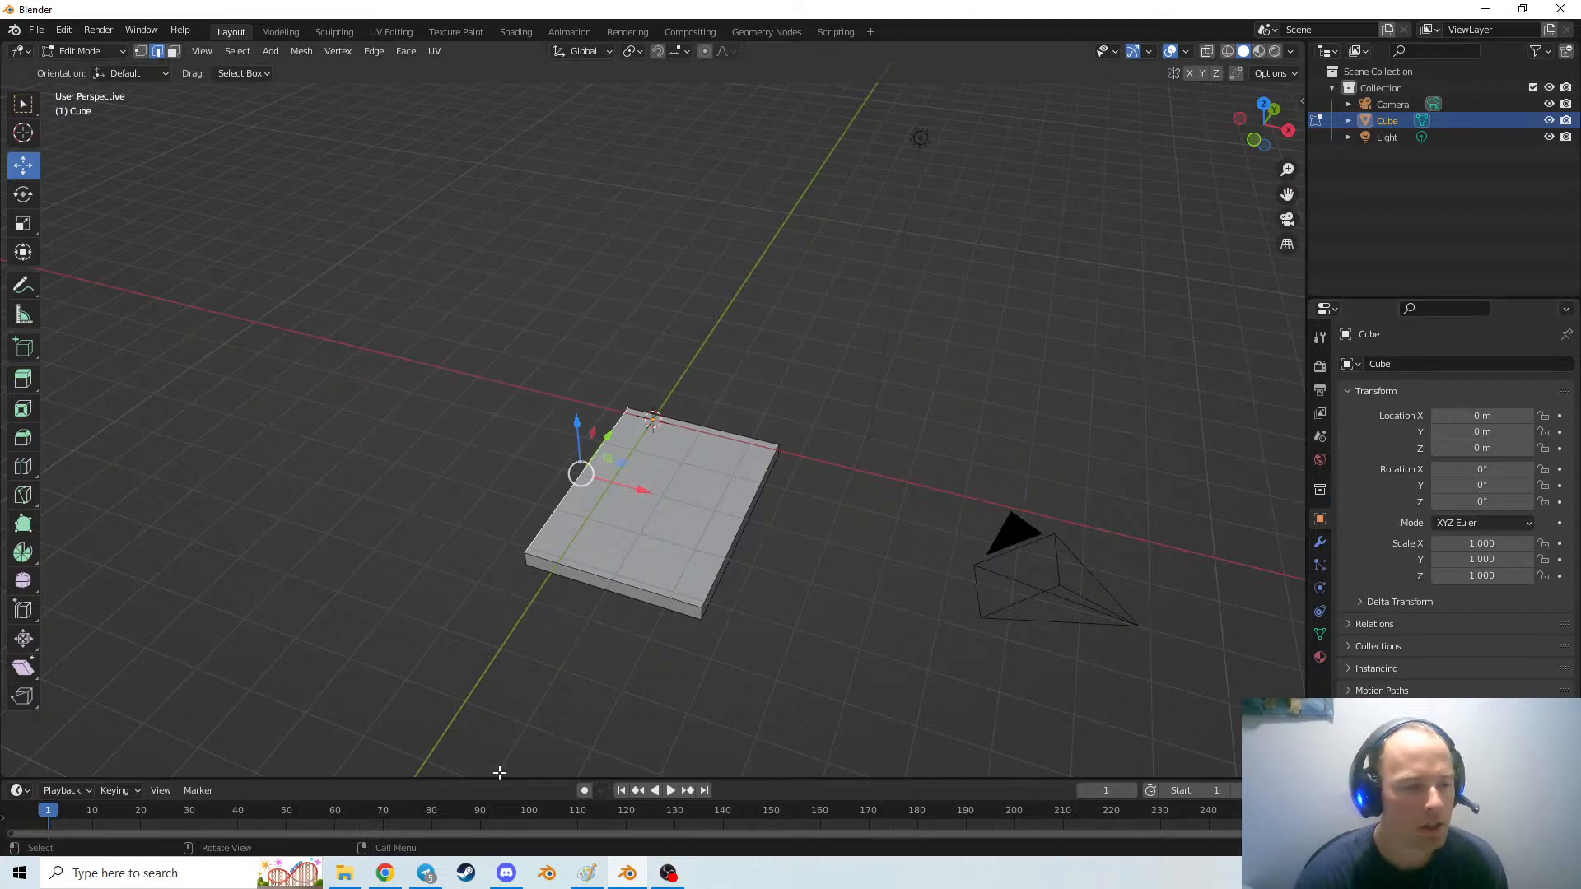
Switch to Chrome, search YouTube for "blender how to dimension" and open "CAD Style Dimensions...IN BLENDER?" in a new tab
{"action": "left_click", "coordinate": [385, 873]}
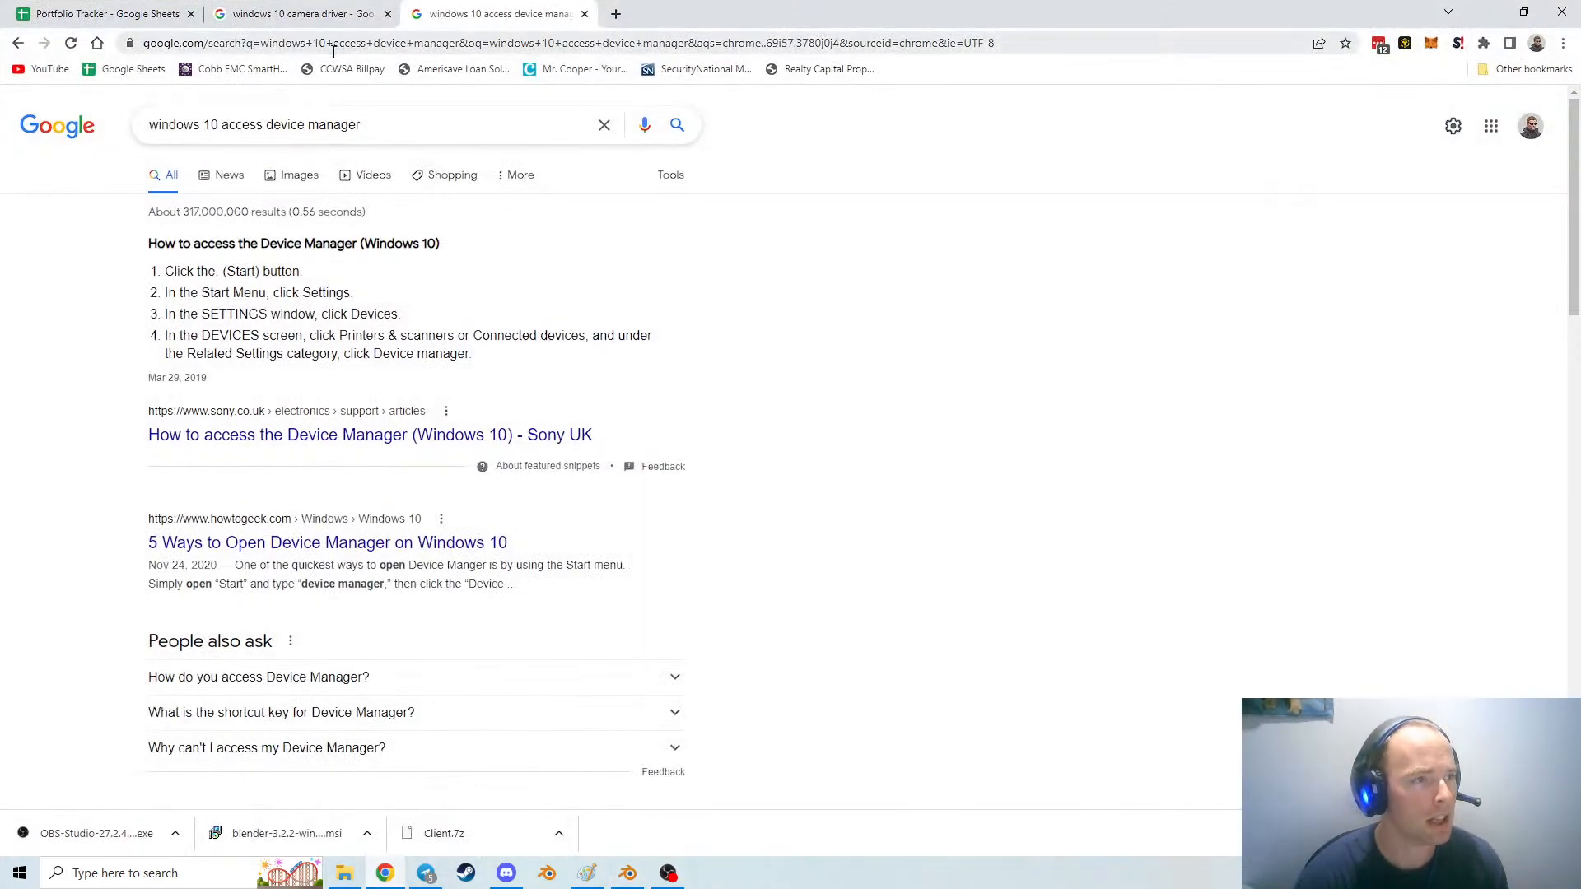
{"action": "left_click", "coordinate": [40, 69]}
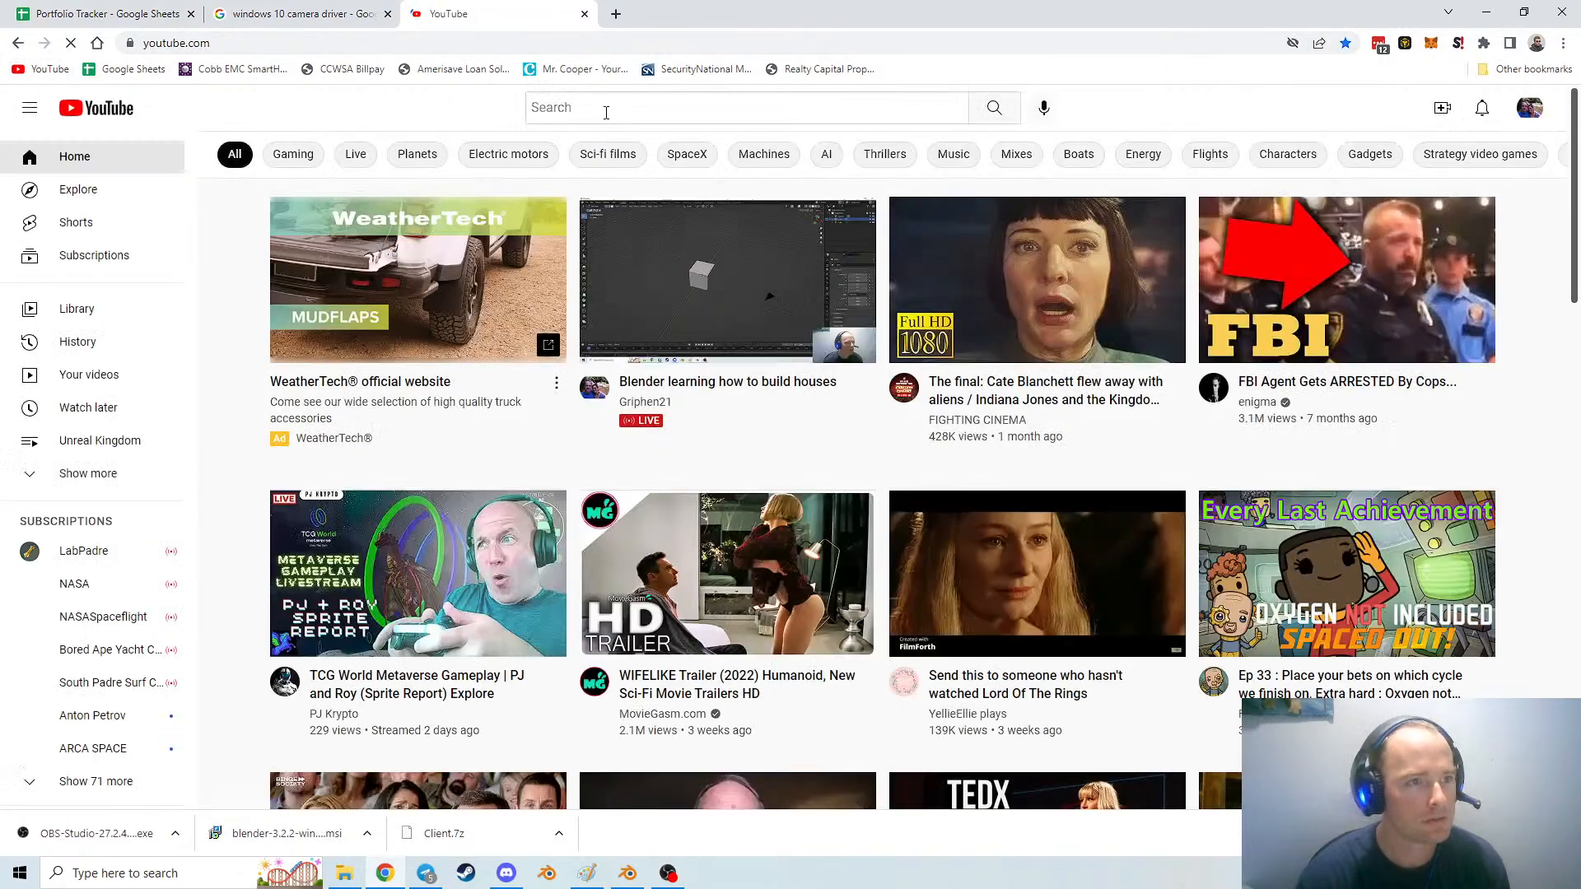
{"action": "left_click", "coordinate": [607, 110]}
{"action": "type", "text": "blender how to "}
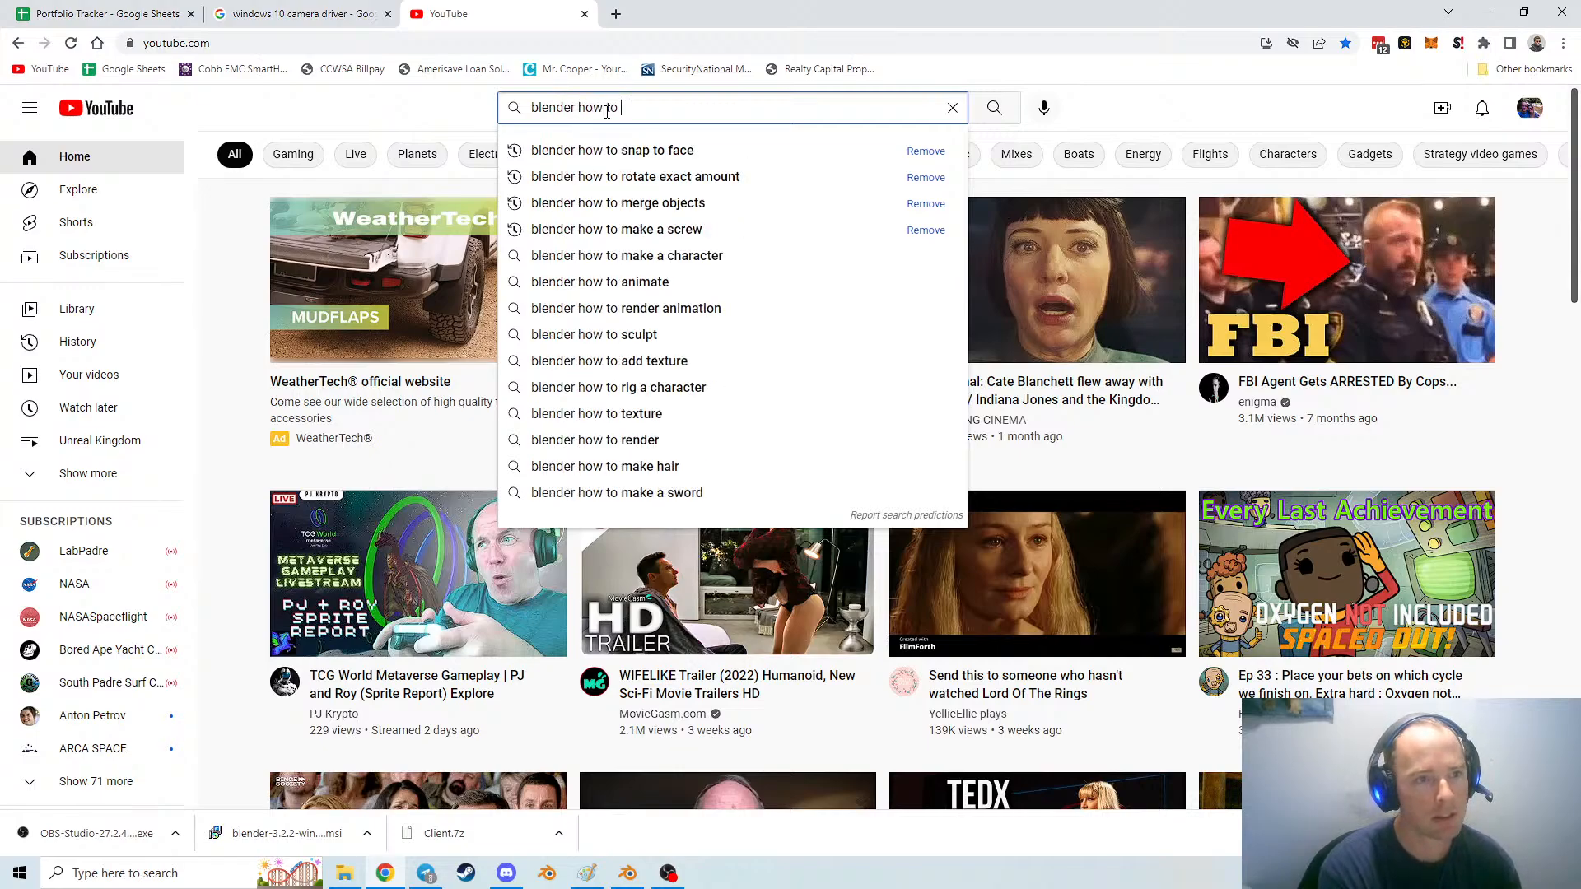
{"action": "type", "text": "dimension"}
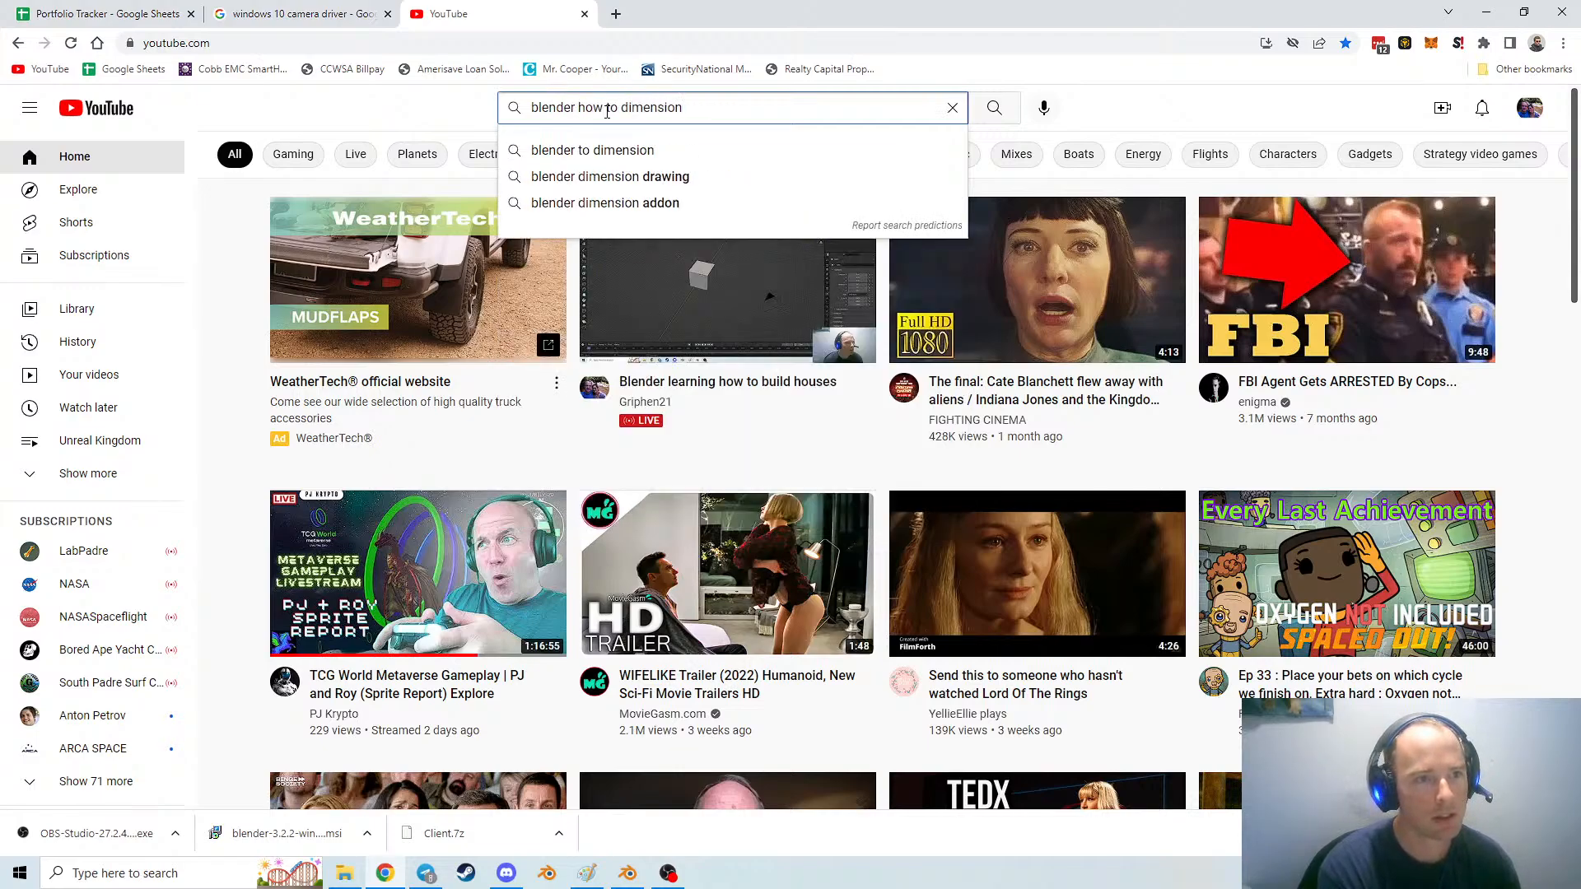
{"action": "key", "text": "Return"}
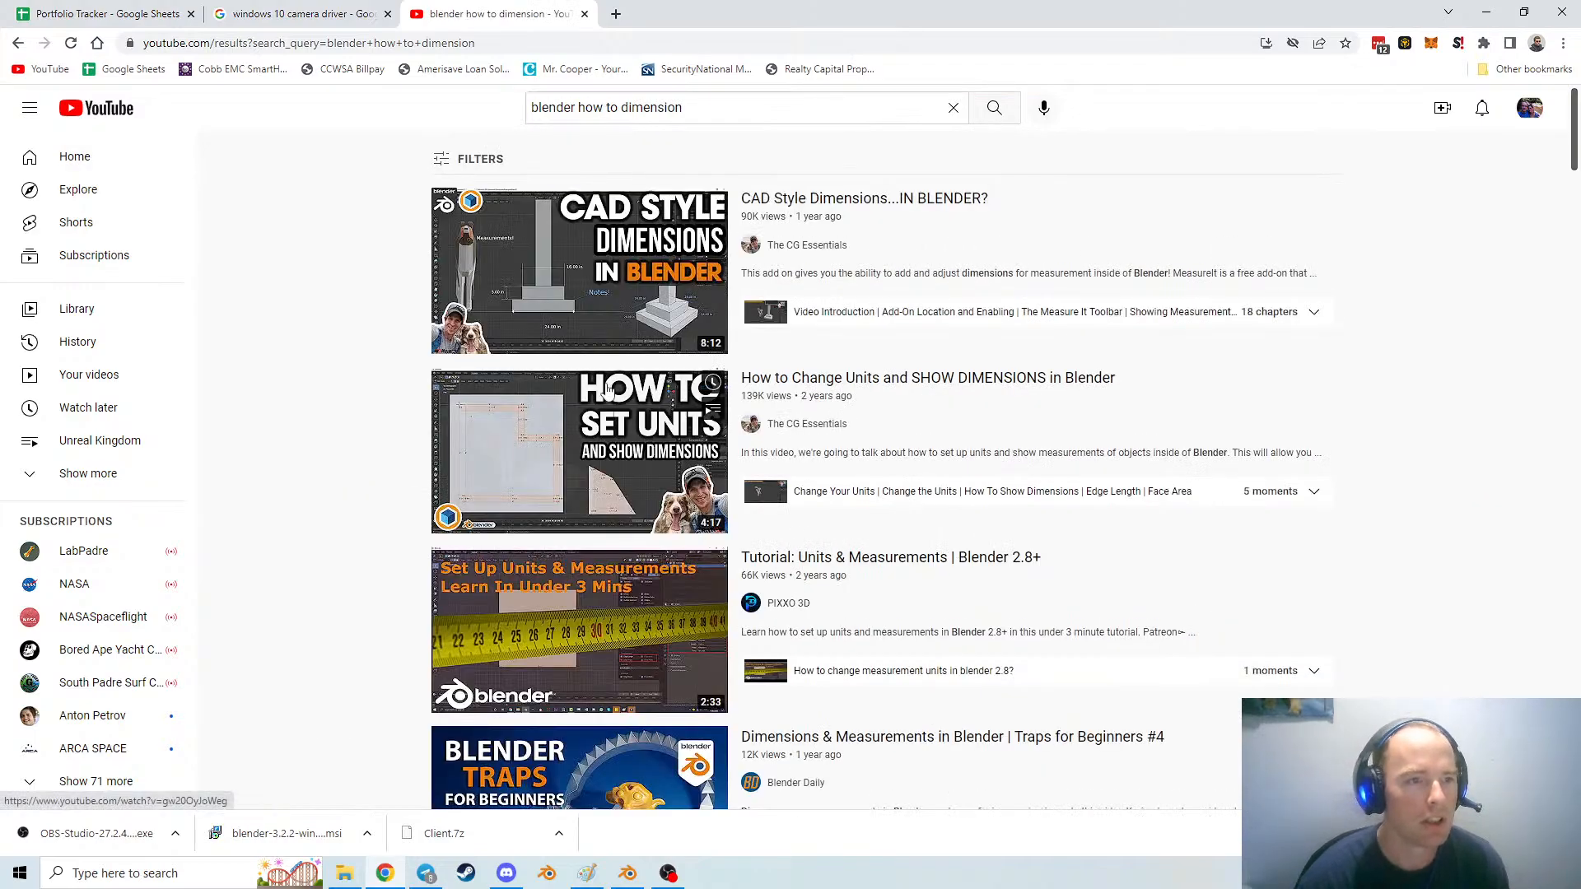
{"action": "right_click", "coordinate": [510, 269]}
{"action": "left_click", "coordinate": [552, 282]}
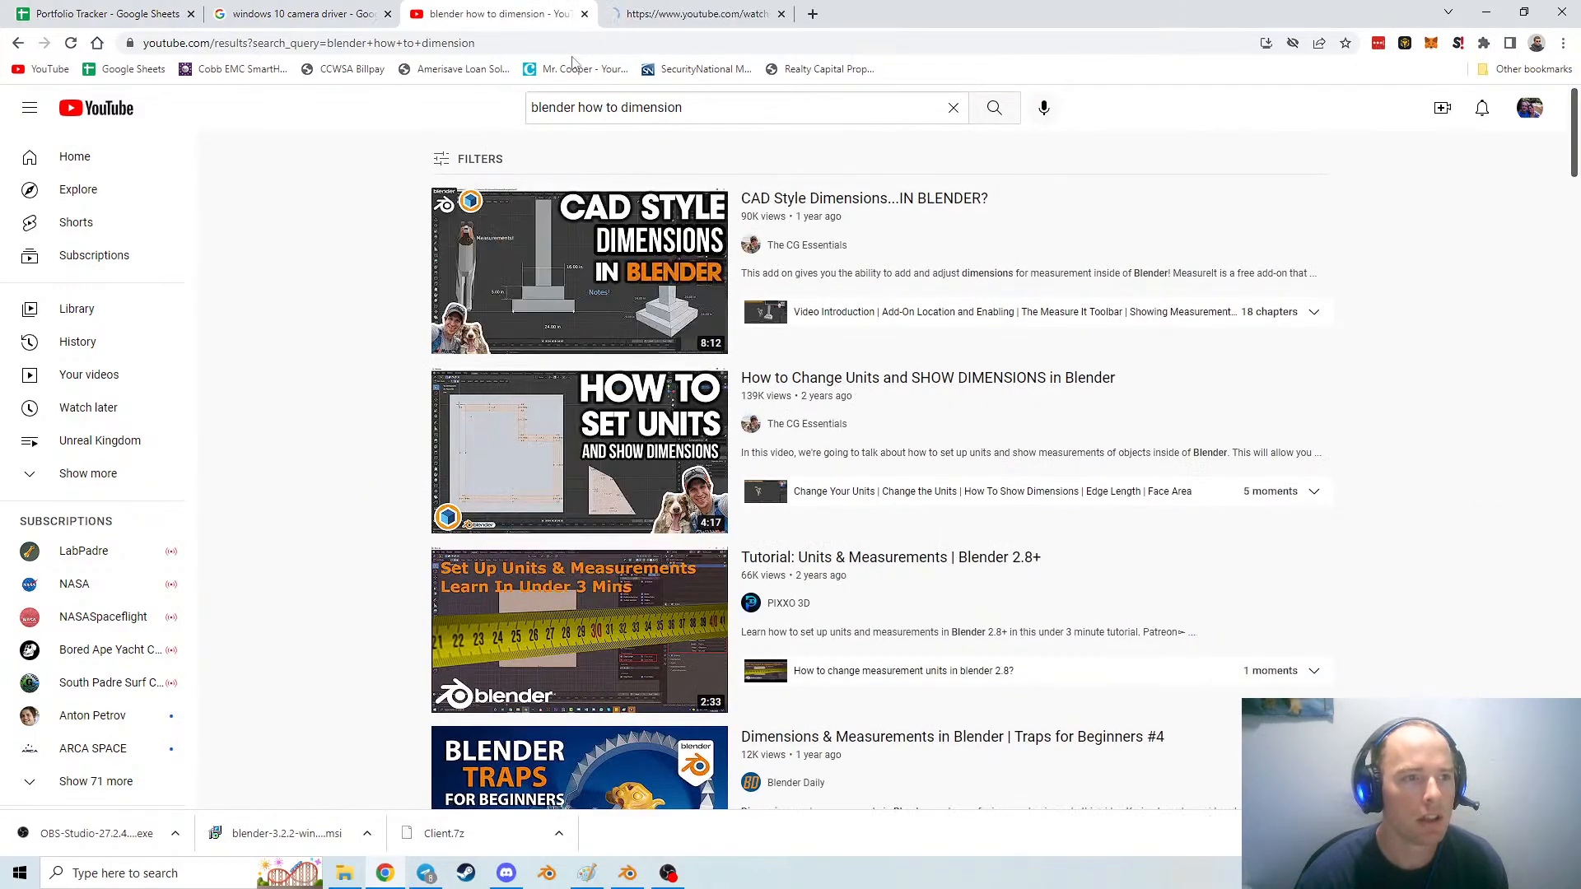
Play the "CAD Style Dimensions...IN BLENDER?" video past the ad and pause it in the add-on location section
{"action": "left_click", "coordinate": [659, 14]}
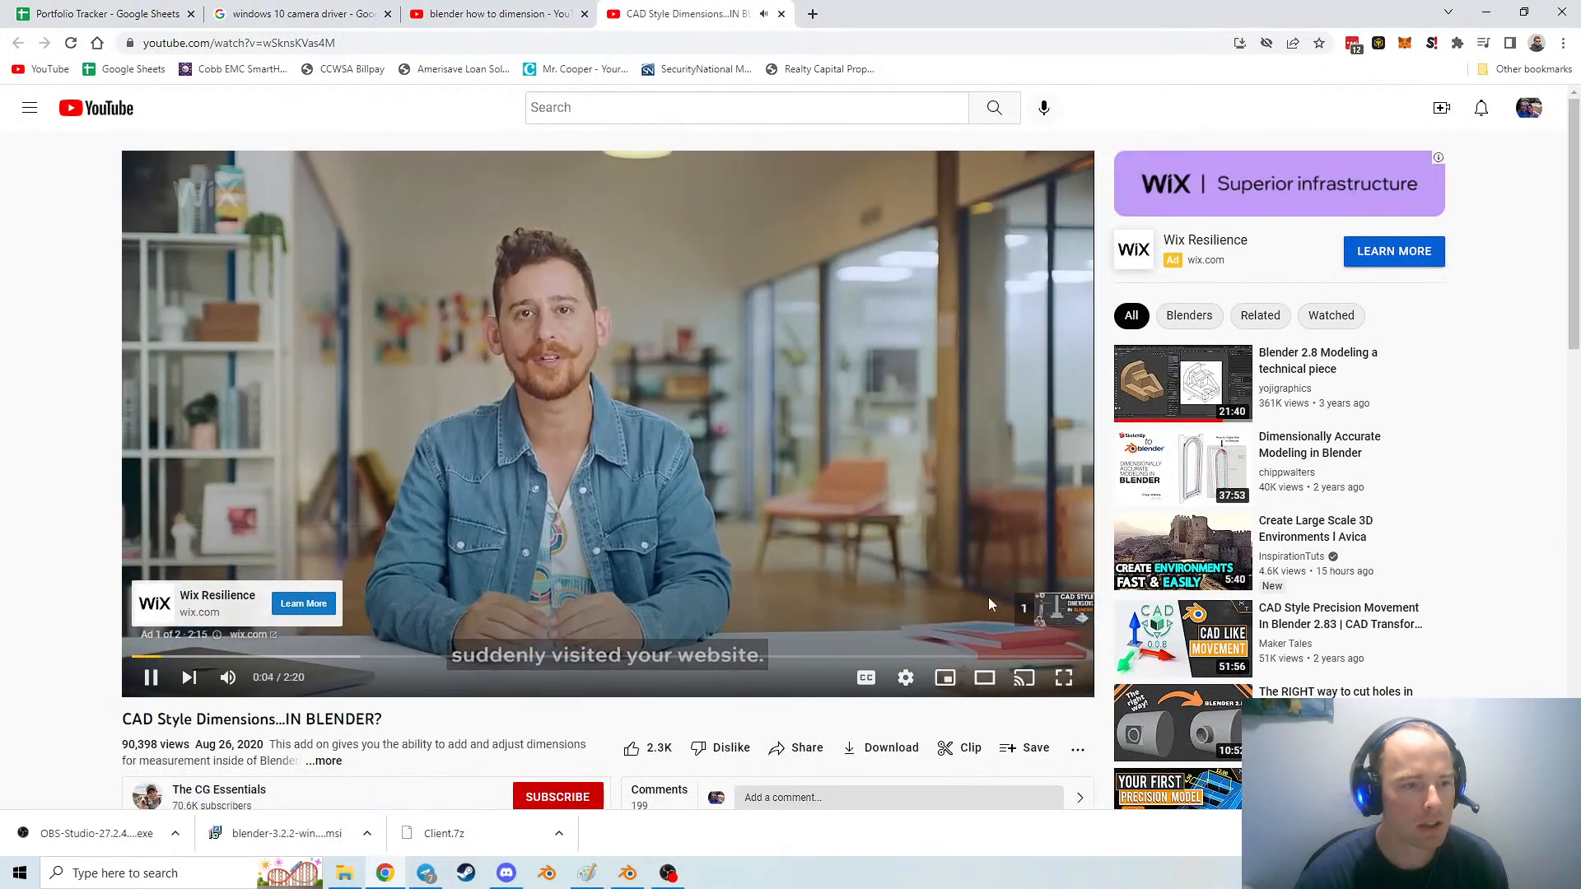
{"action": "left_click", "coordinate": [1039, 610]}
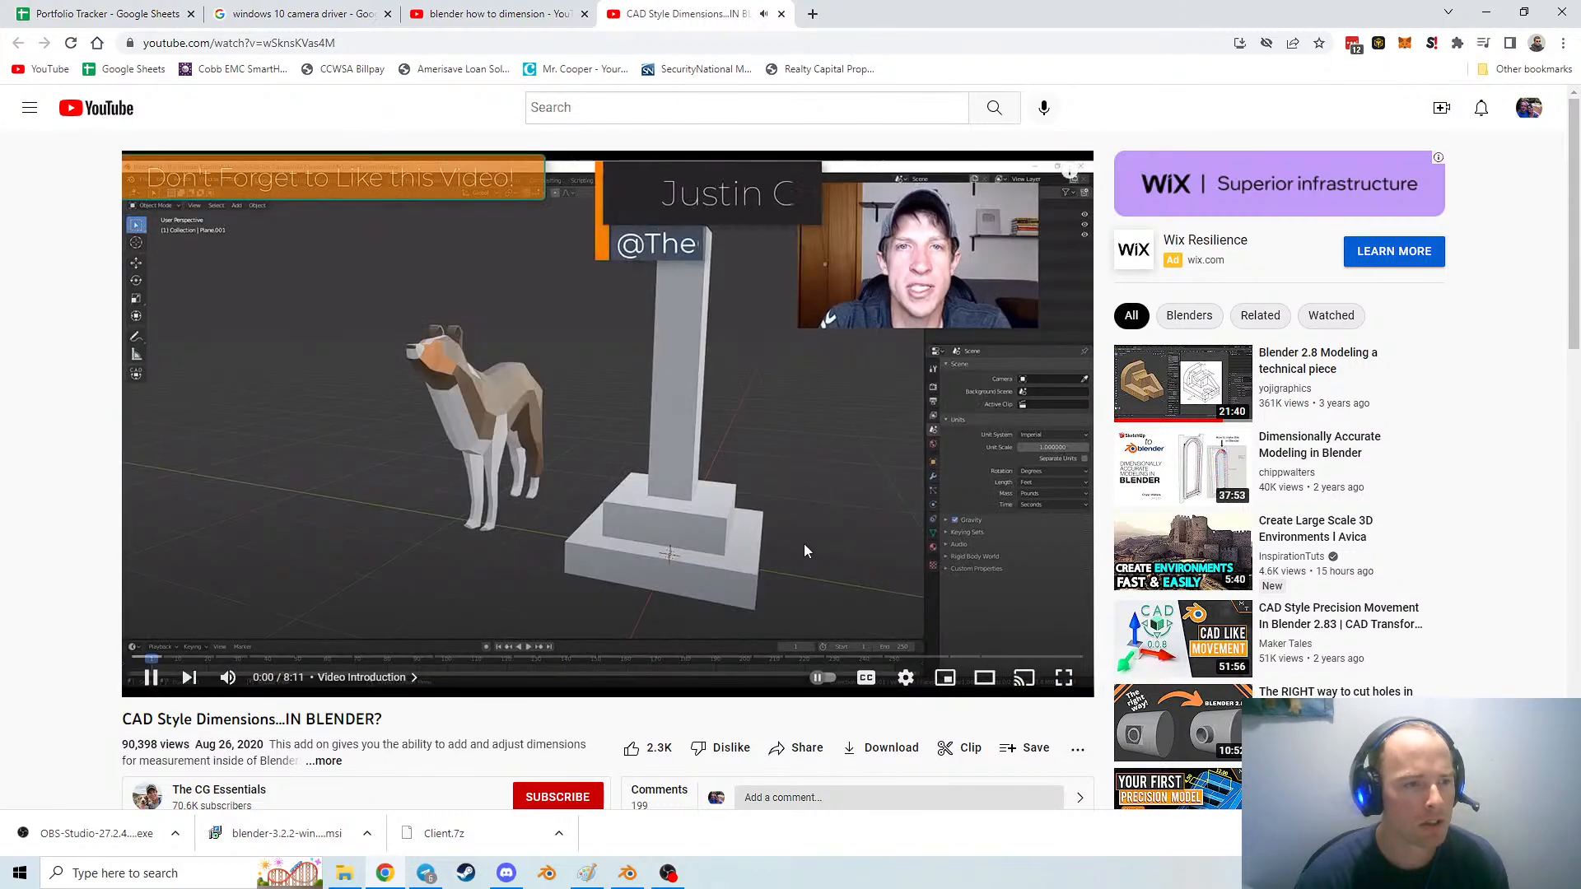
{"action": "left_click", "coordinate": [168, 654]}
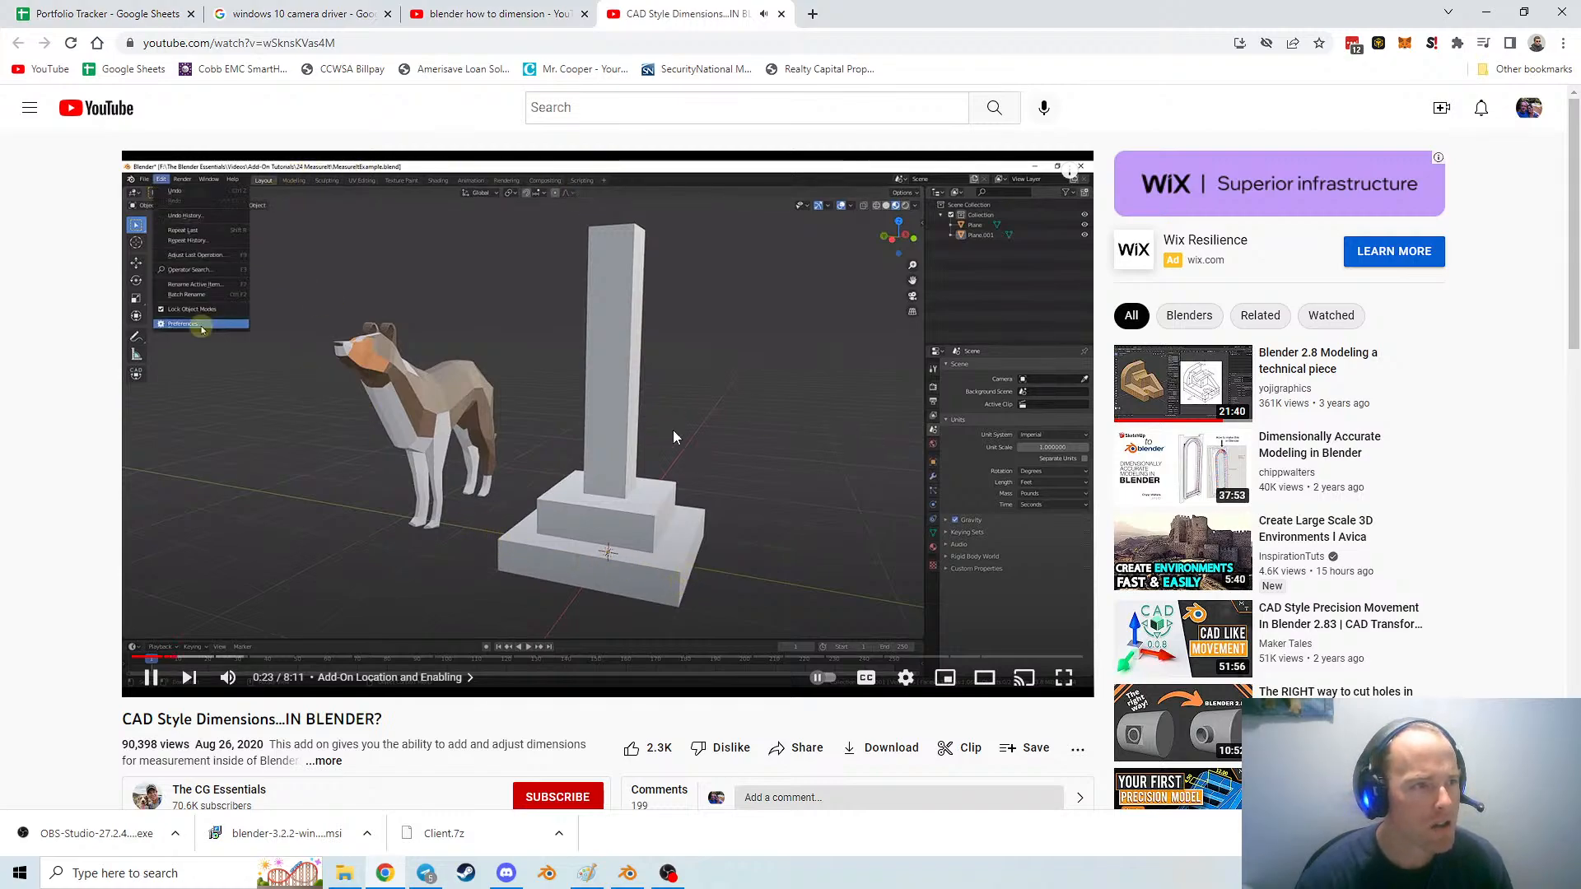
{"action": "left_click", "coordinate": [436, 446]}
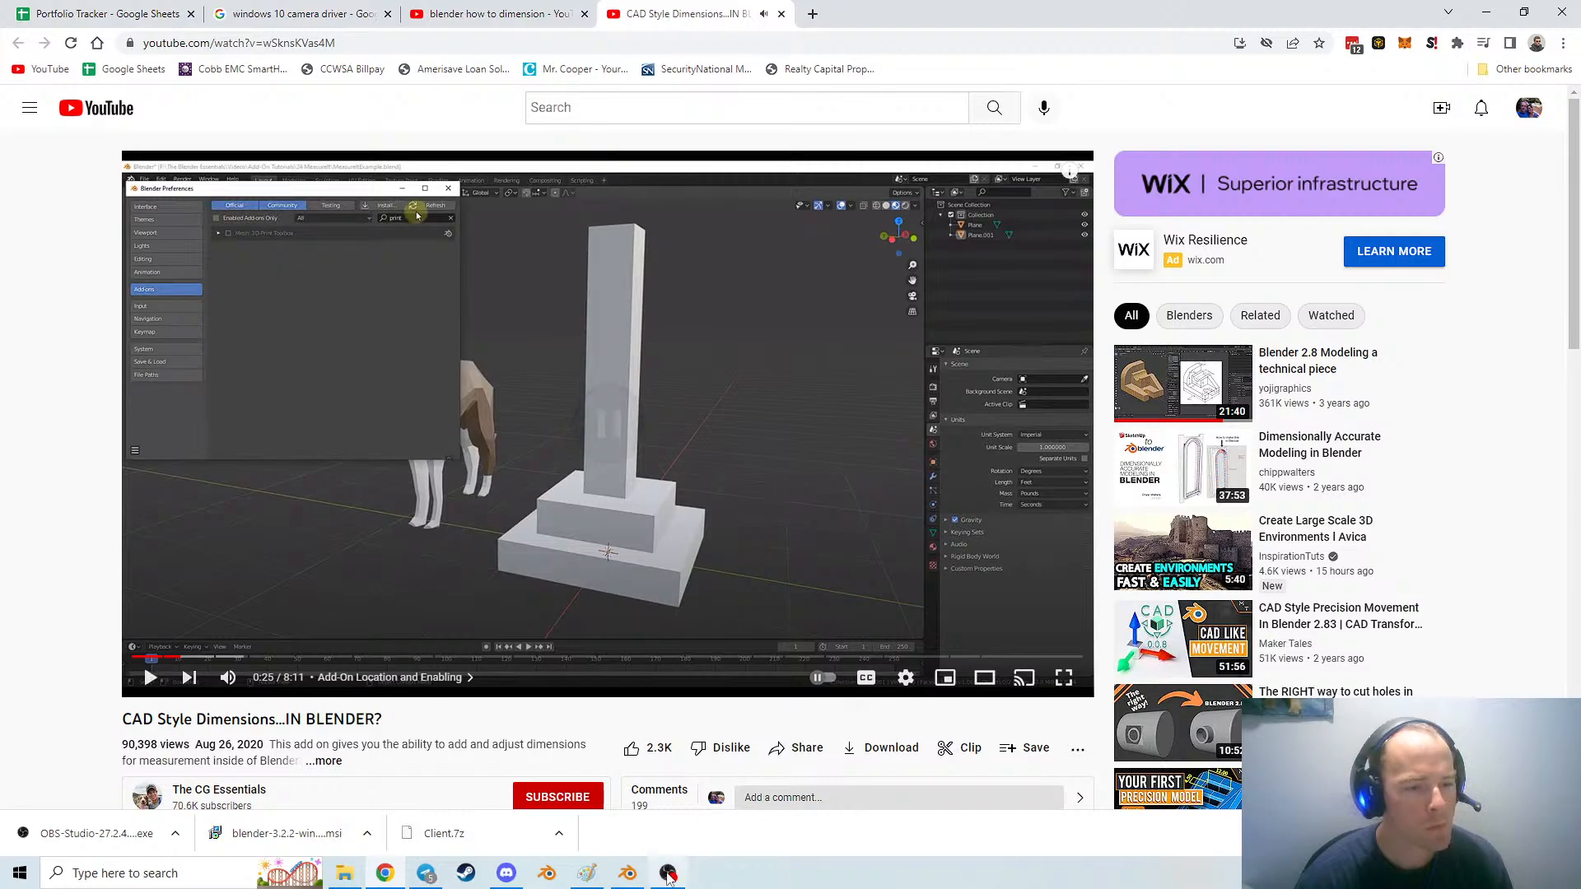
Switch to Blender and open the Preferences
{"action": "left_click", "coordinate": [668, 873]}
{"action": "left_click", "coordinate": [628, 873]}
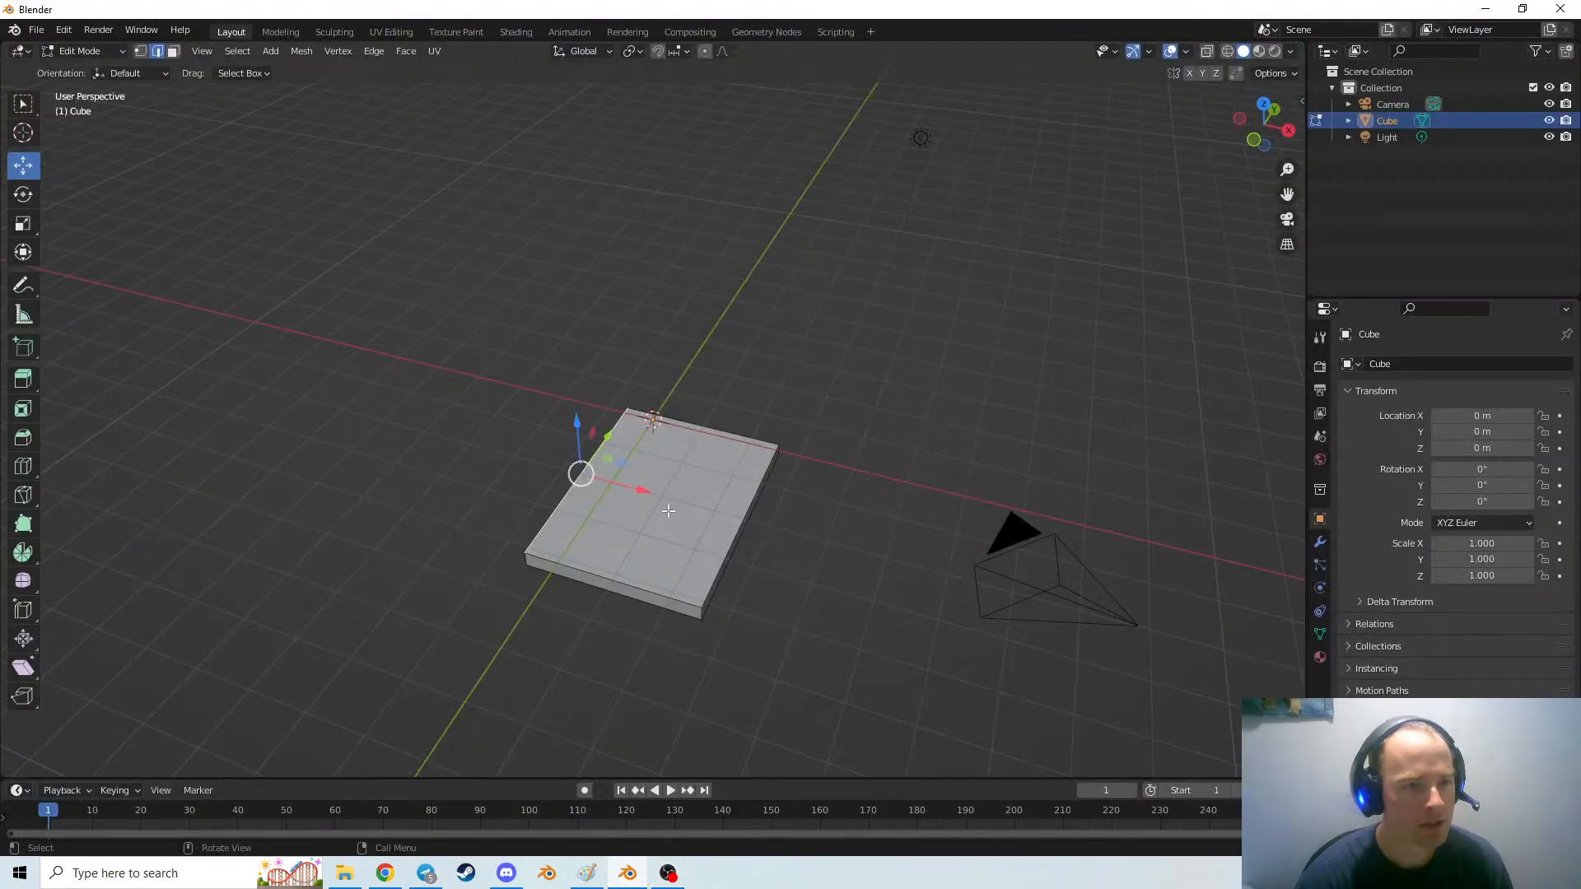
{"action": "left_click", "coordinate": [63, 29]}
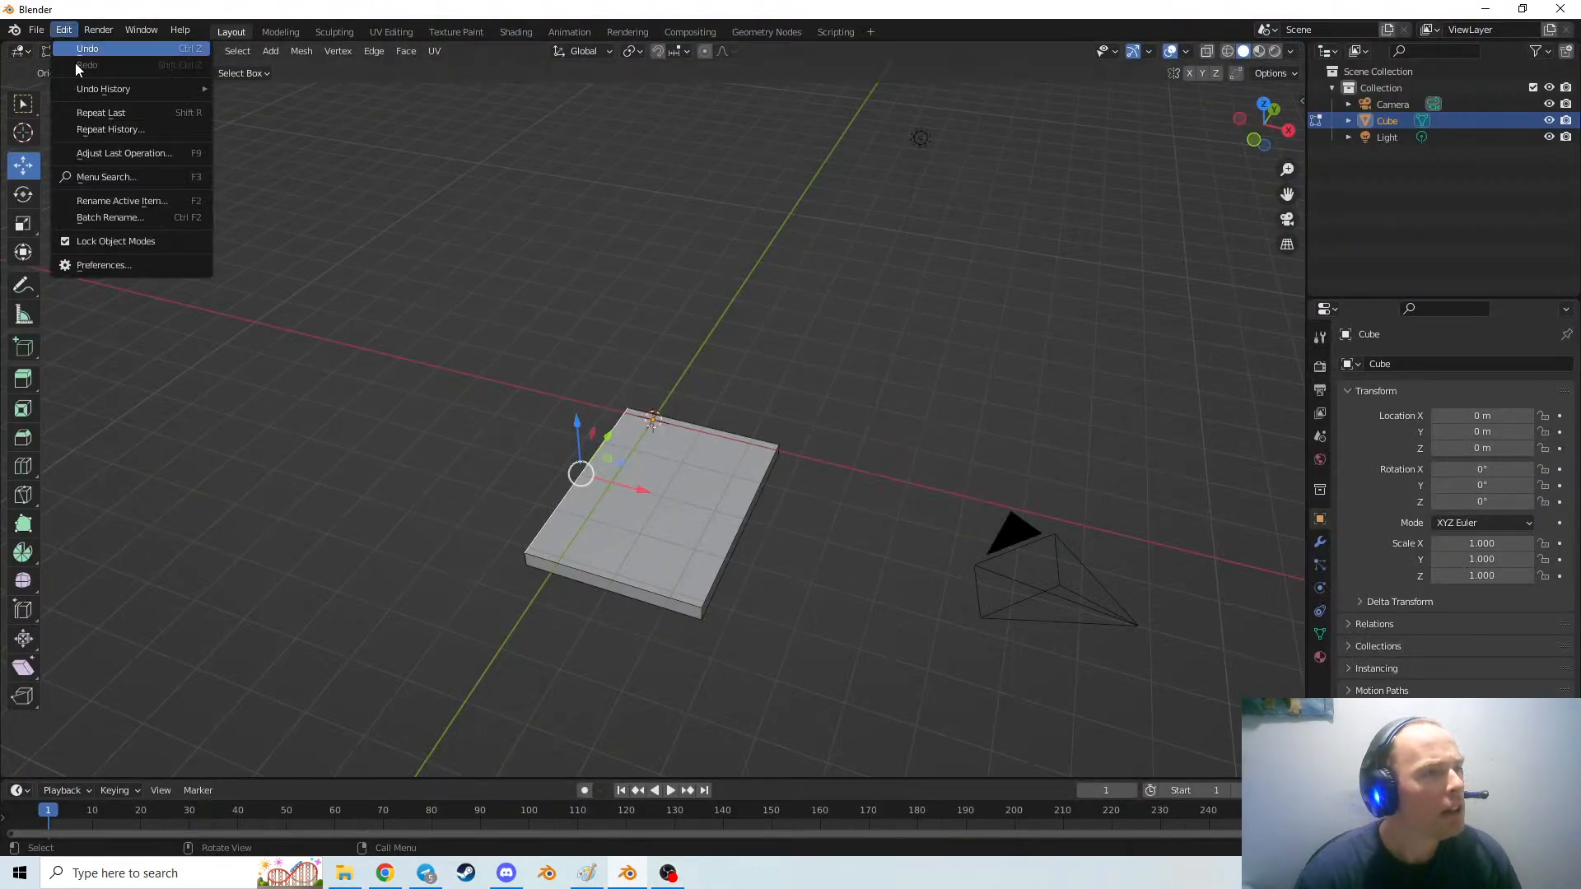
{"action": "left_click", "coordinate": [130, 272]}
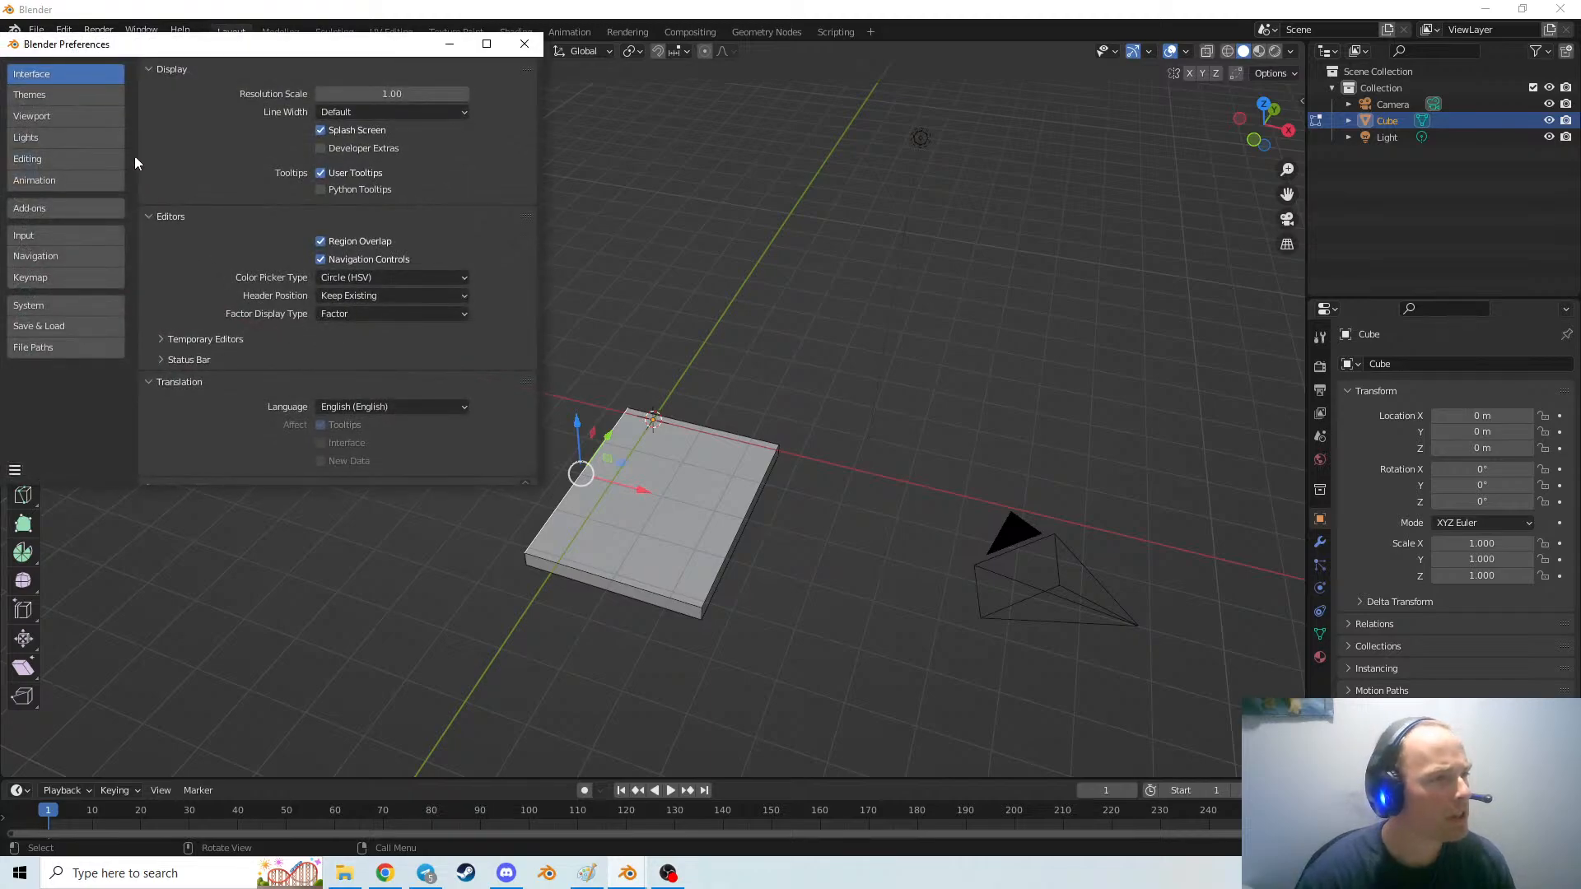
Return to the YouTube video in Chrome and watch which add-on is enabled, pausing it once shown
{"action": "left_click", "coordinate": [344, 873]}
{"action": "left_click", "coordinate": [384, 873]}
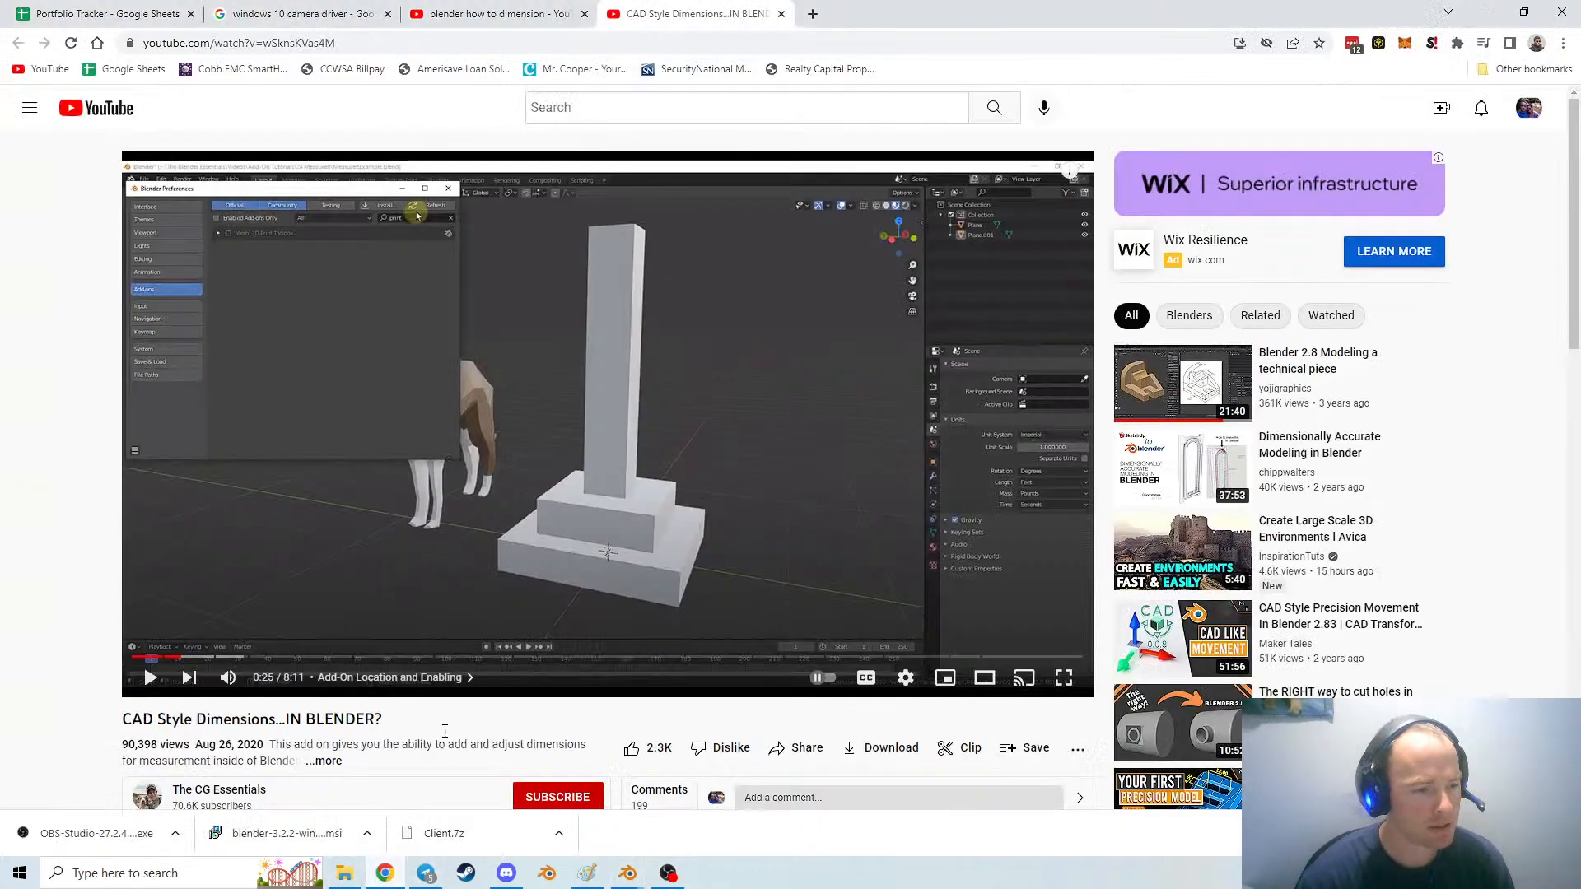
{"action": "left_click", "coordinate": [476, 588]}
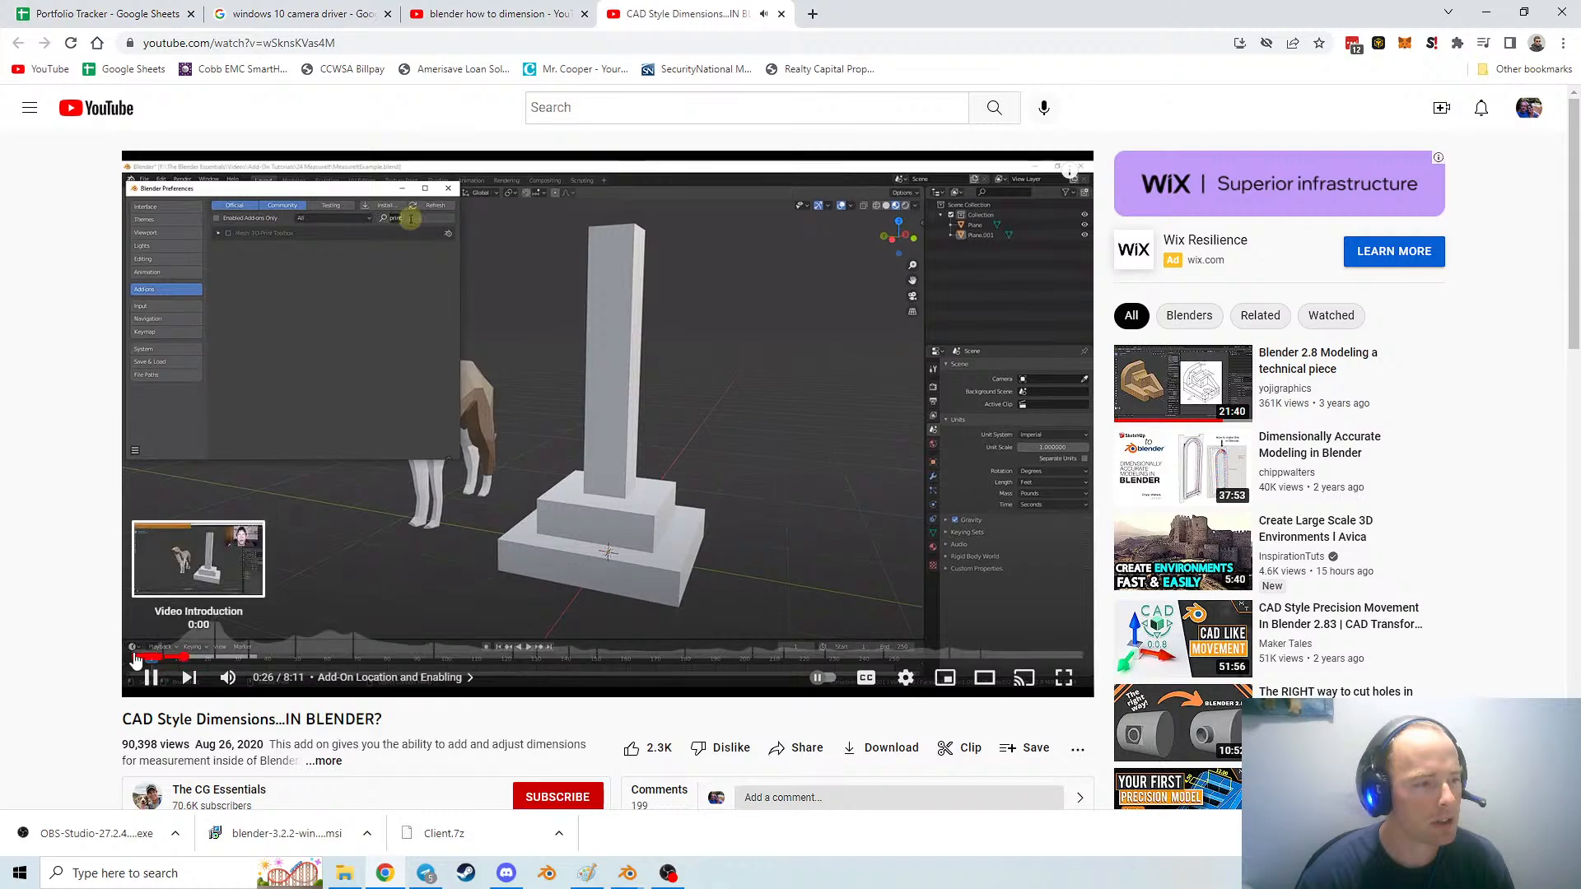
{"action": "left_click", "coordinate": [381, 536]}
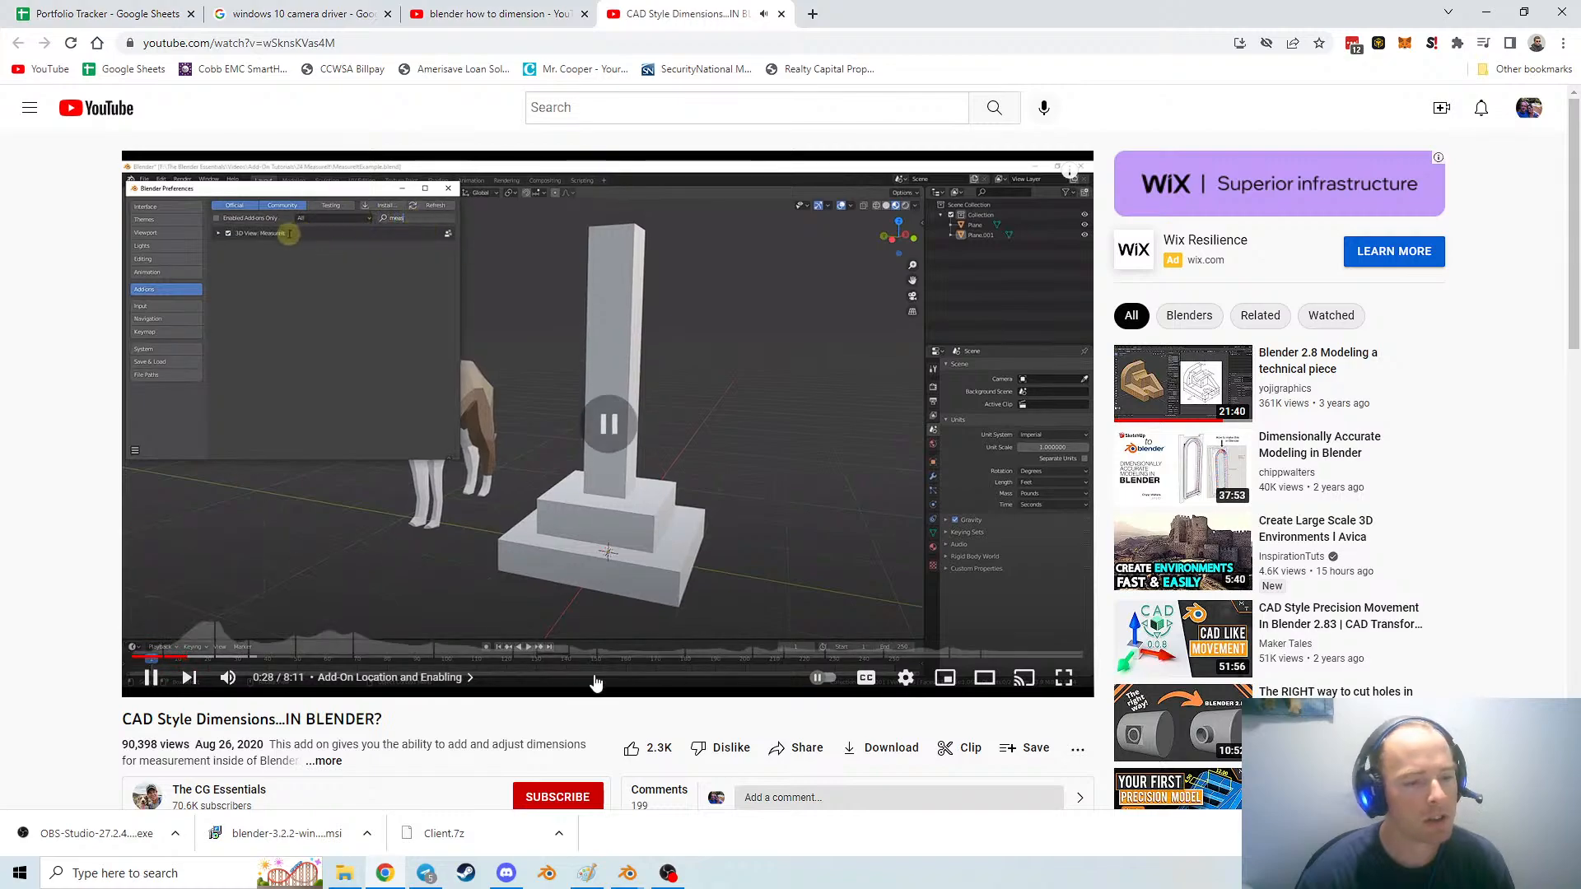
Switch to Blender's Preferences, search the add-ons for "measu" and enable 3D View: MeasureIt
{"action": "left_click", "coordinate": [668, 873]}
{"action": "mouse_move", "coordinate": [626, 873]}
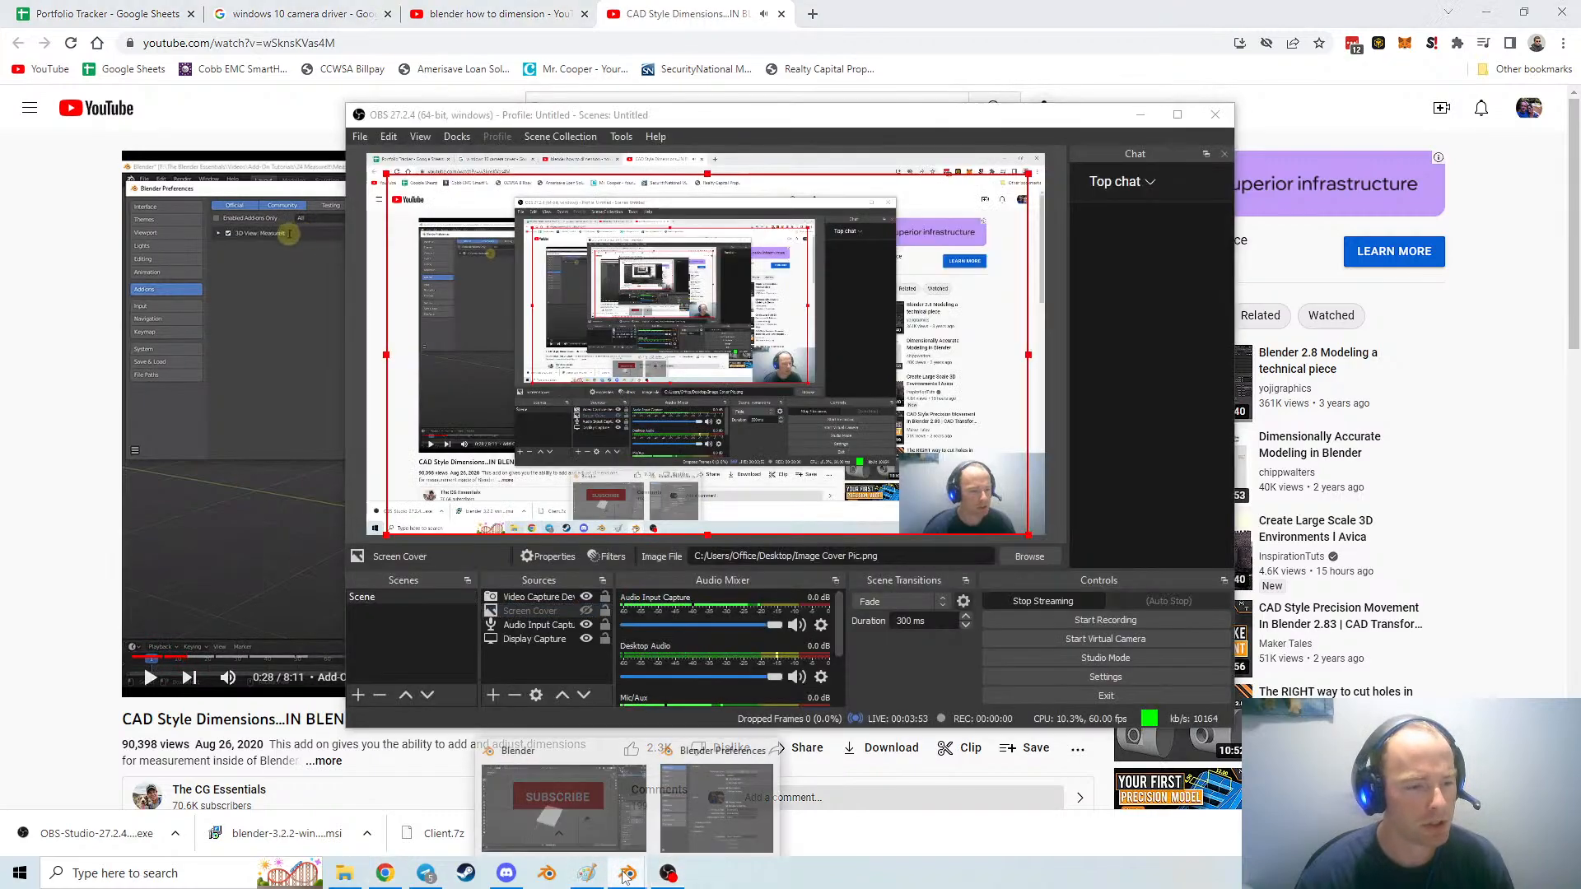
{"action": "left_click", "coordinate": [717, 791]}
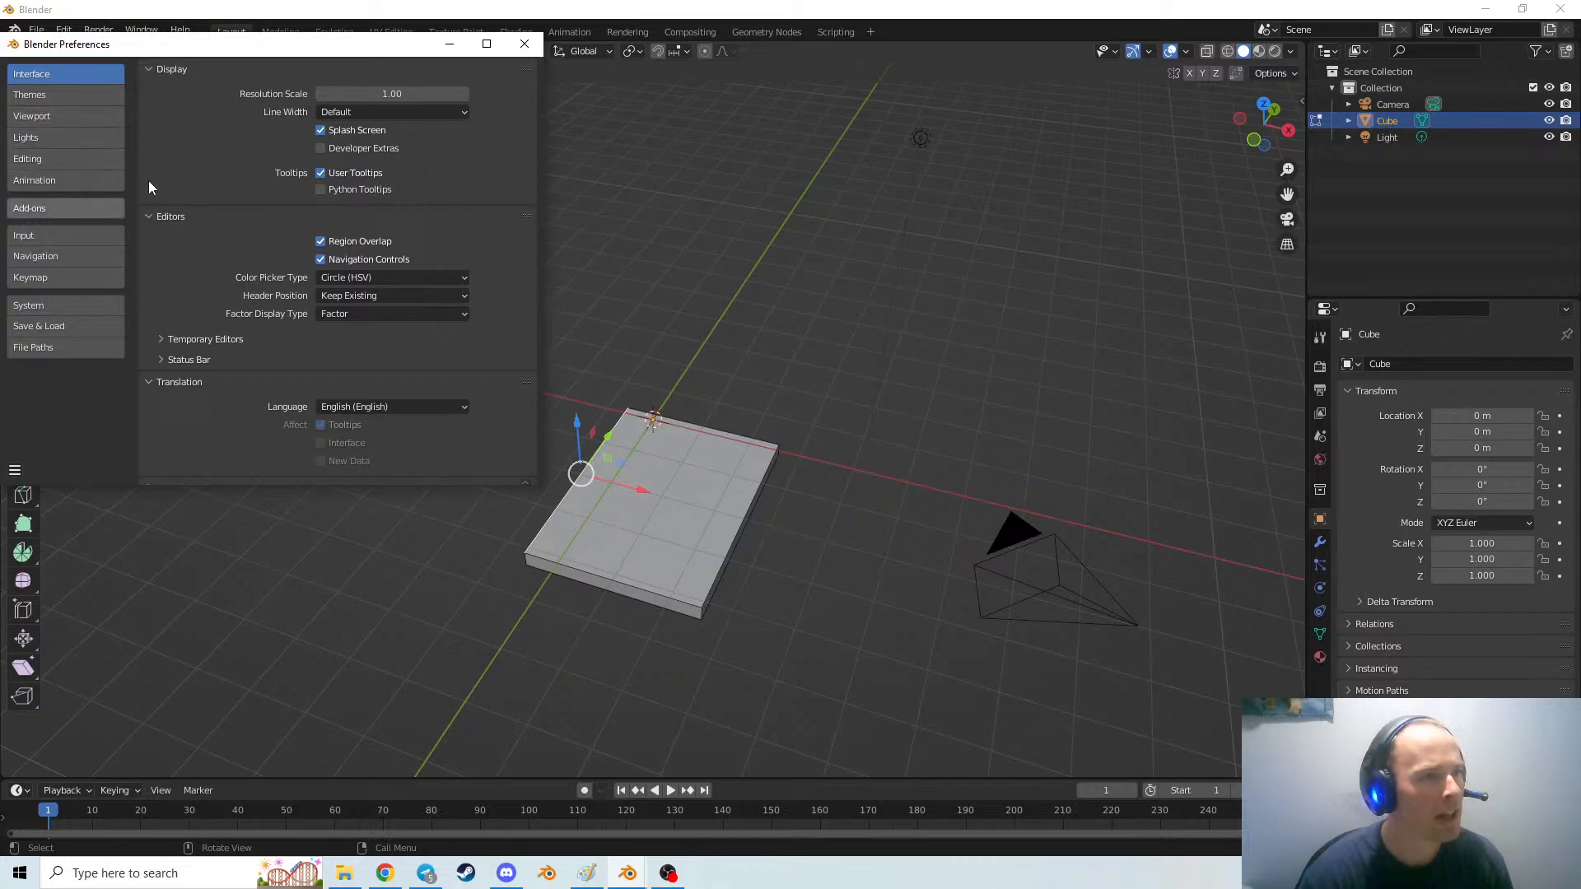
{"action": "left_click", "coordinate": [80, 211]}
{"action": "left_click", "coordinate": [432, 91]}
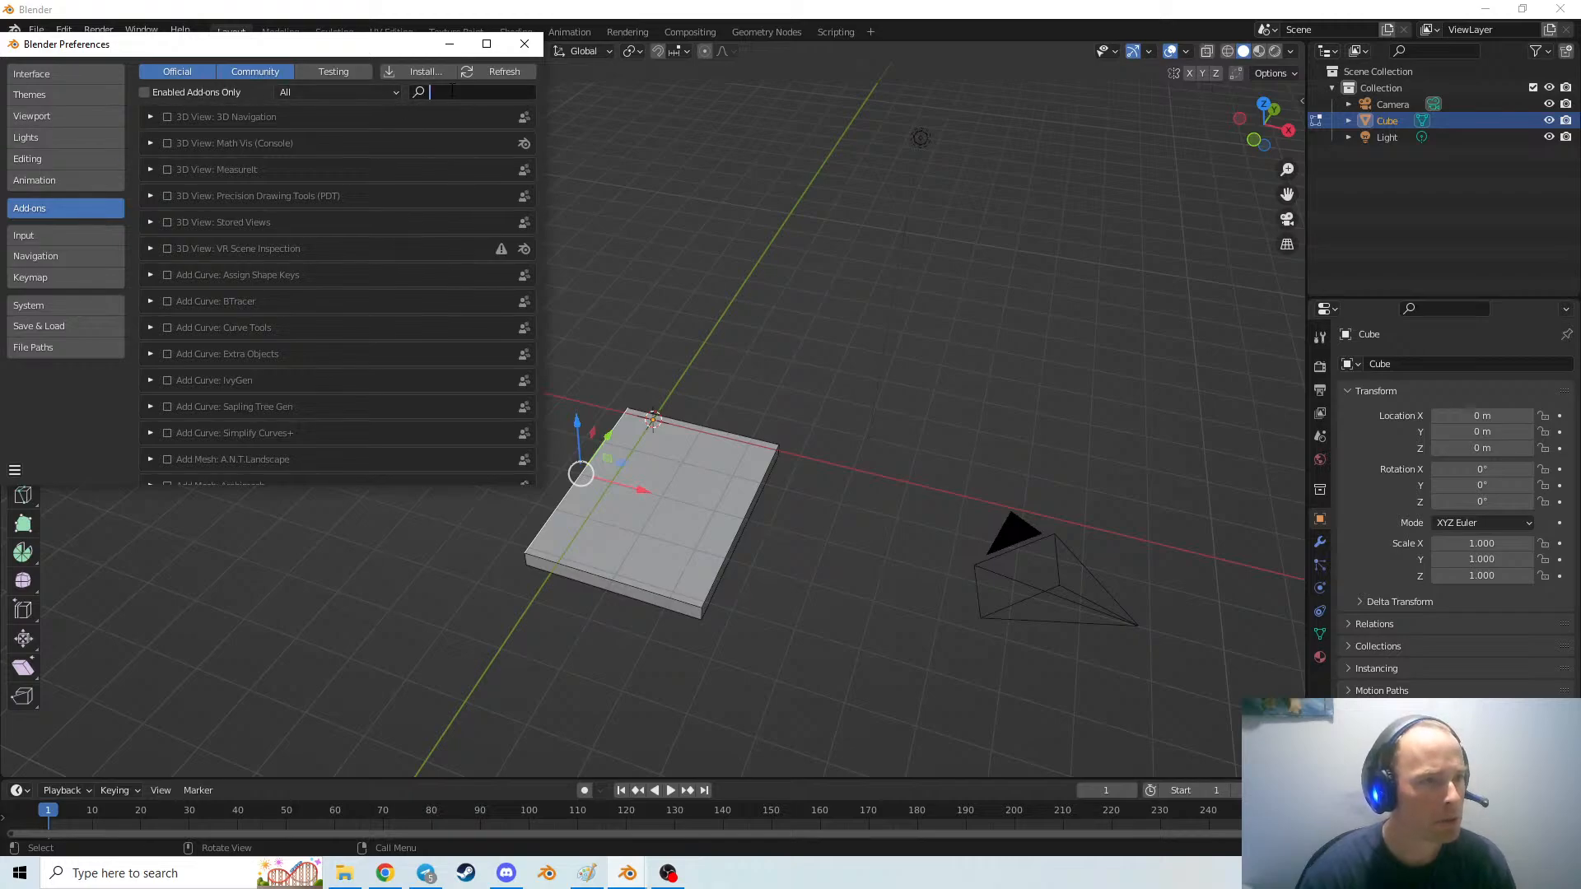
{"action": "type", "text": "measu"}
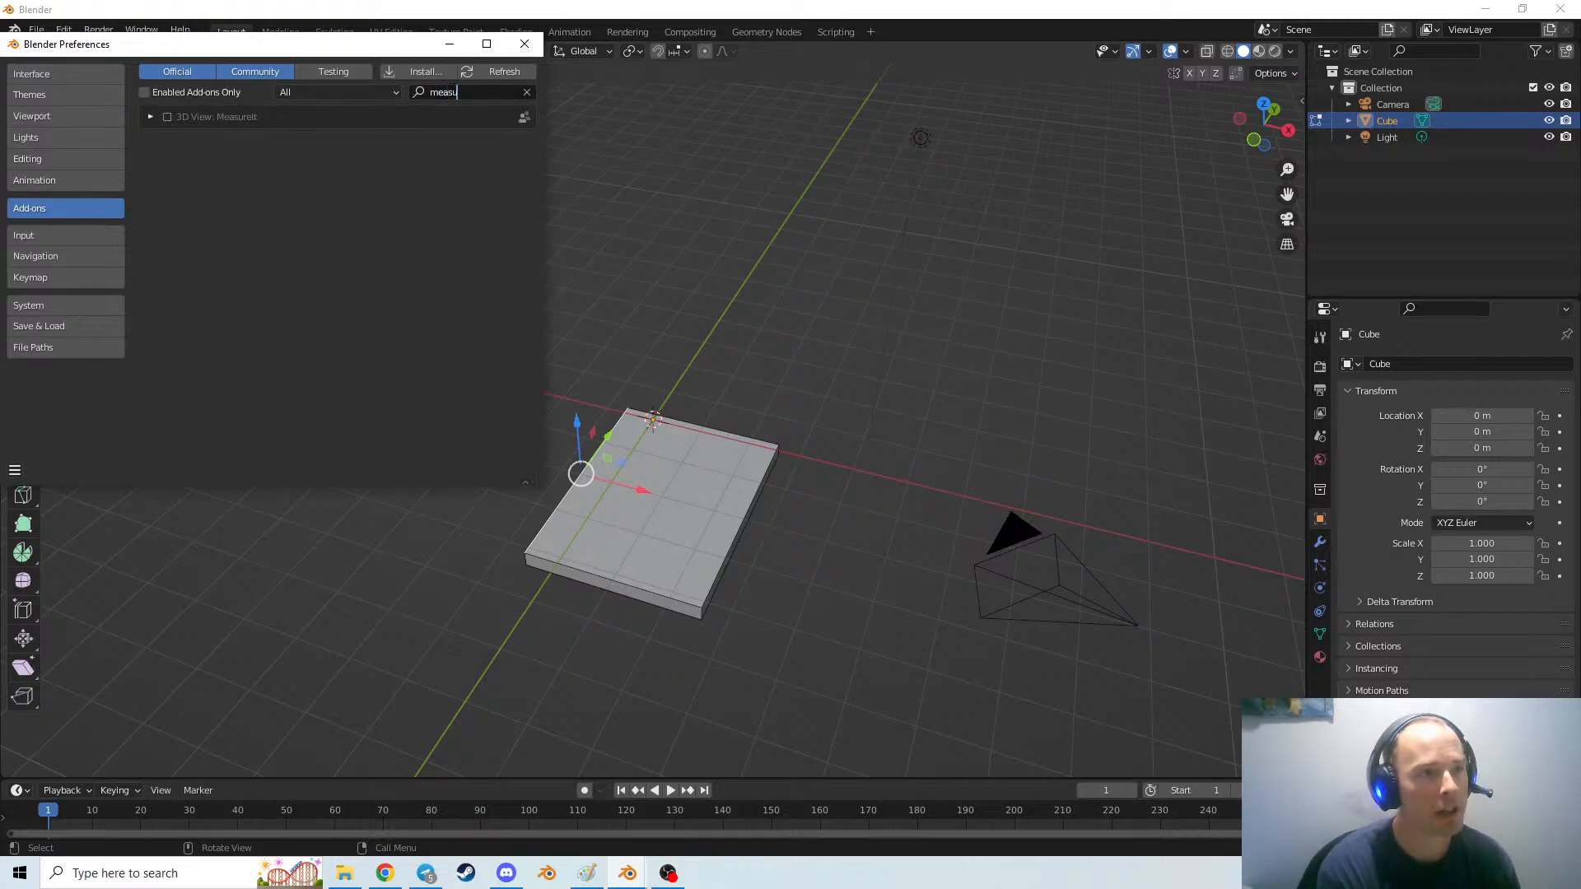
{"action": "left_click", "coordinate": [150, 118]}
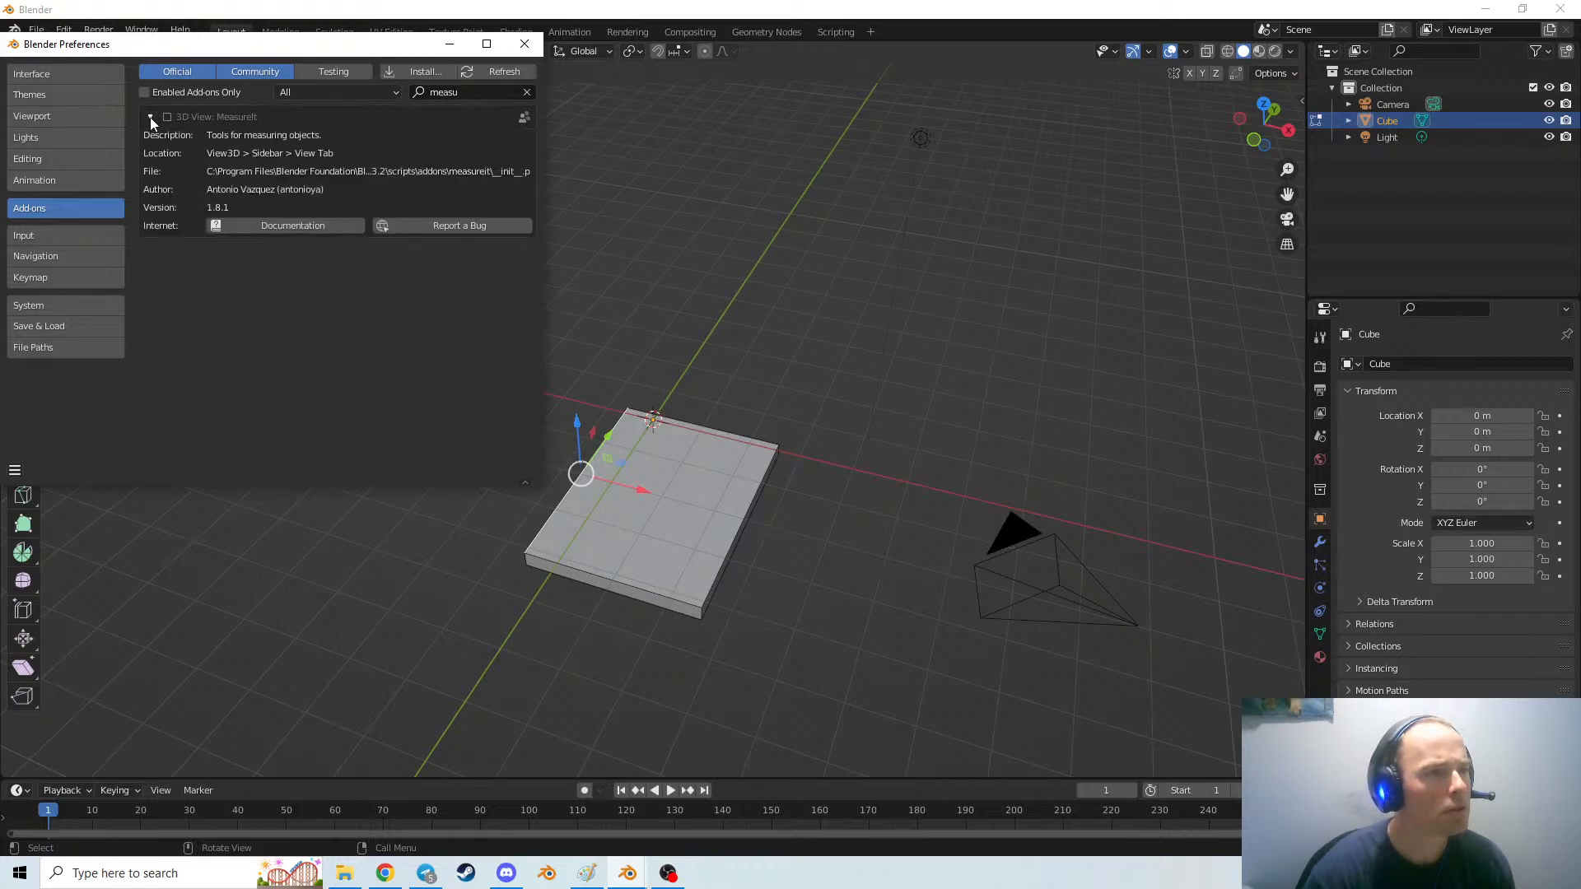
{"action": "left_click", "coordinate": [168, 117]}
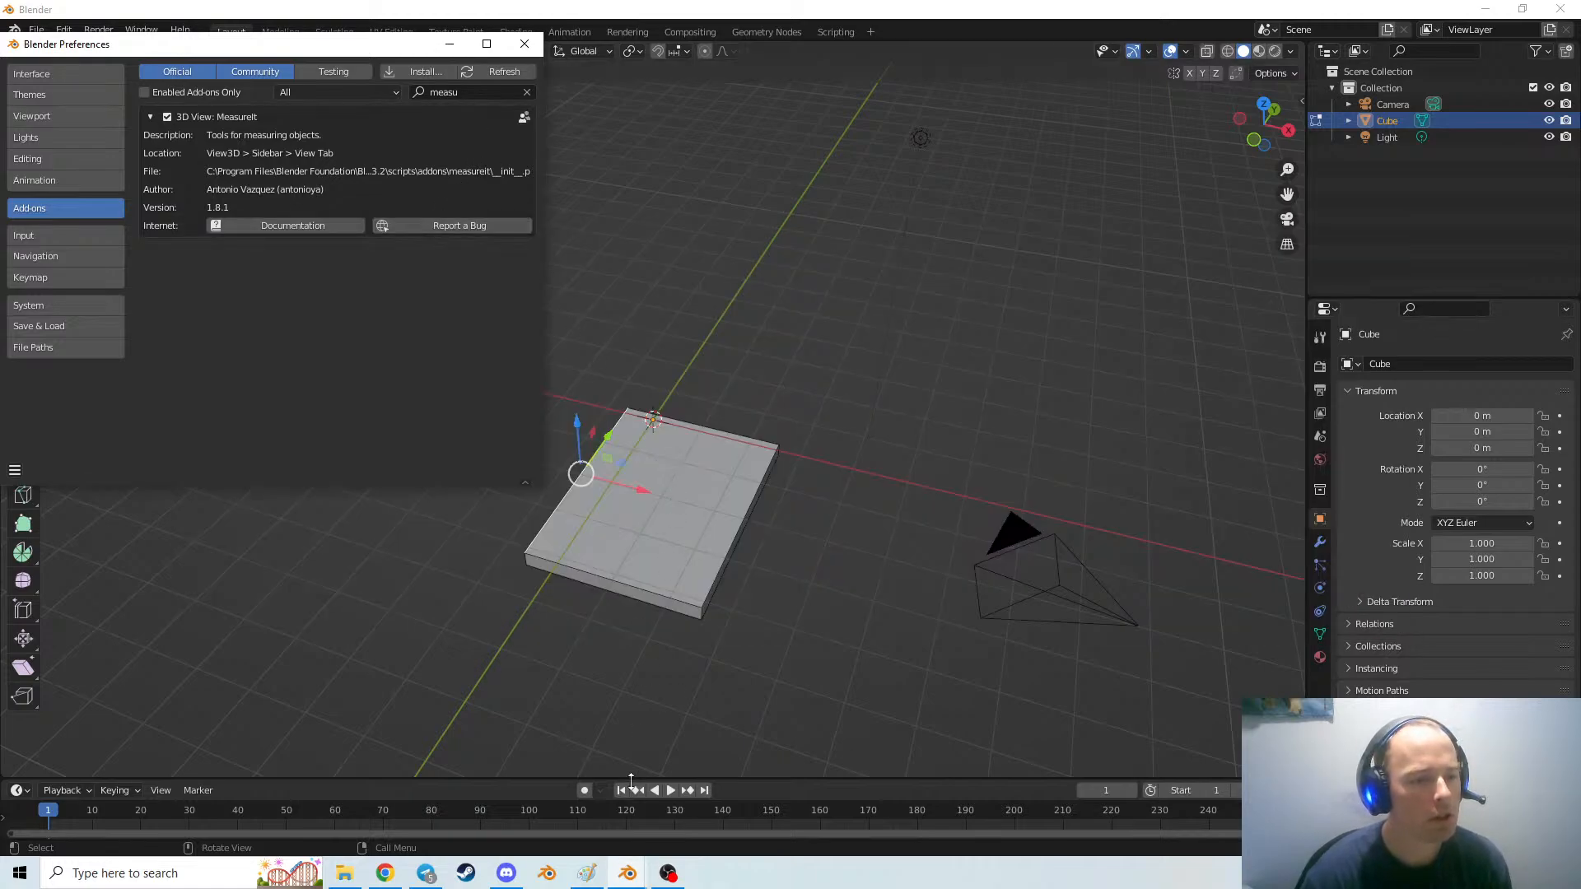
Return to the video in Chrome, set its playback speed to 2 and watch until the linear measurements section, pausing there
{"action": "left_click", "coordinate": [384, 873]}
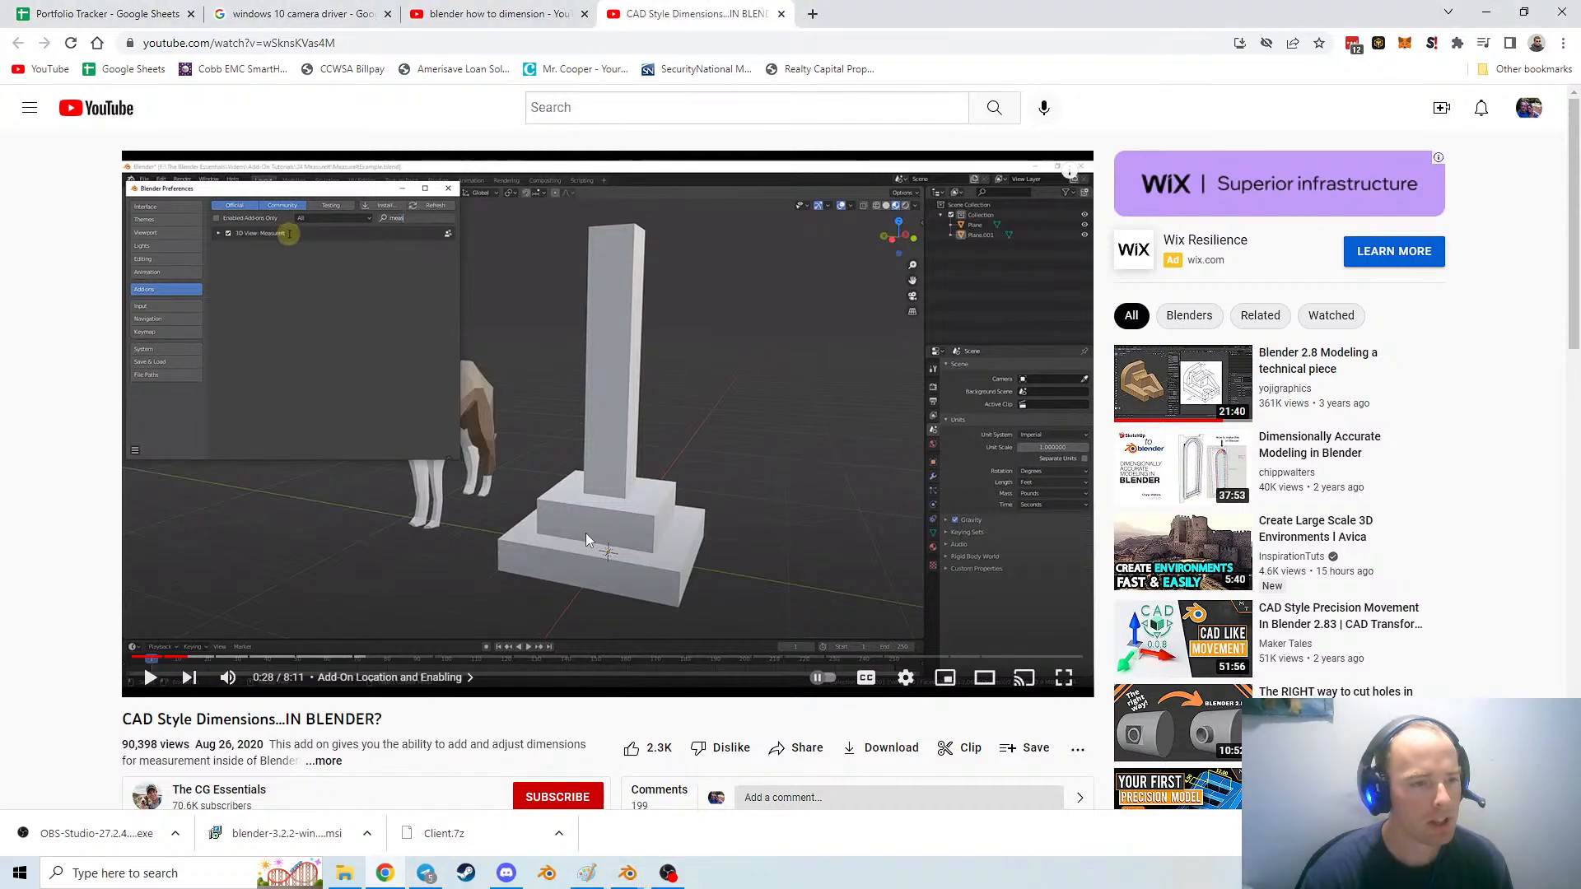
{"action": "left_click", "coordinate": [586, 532]}
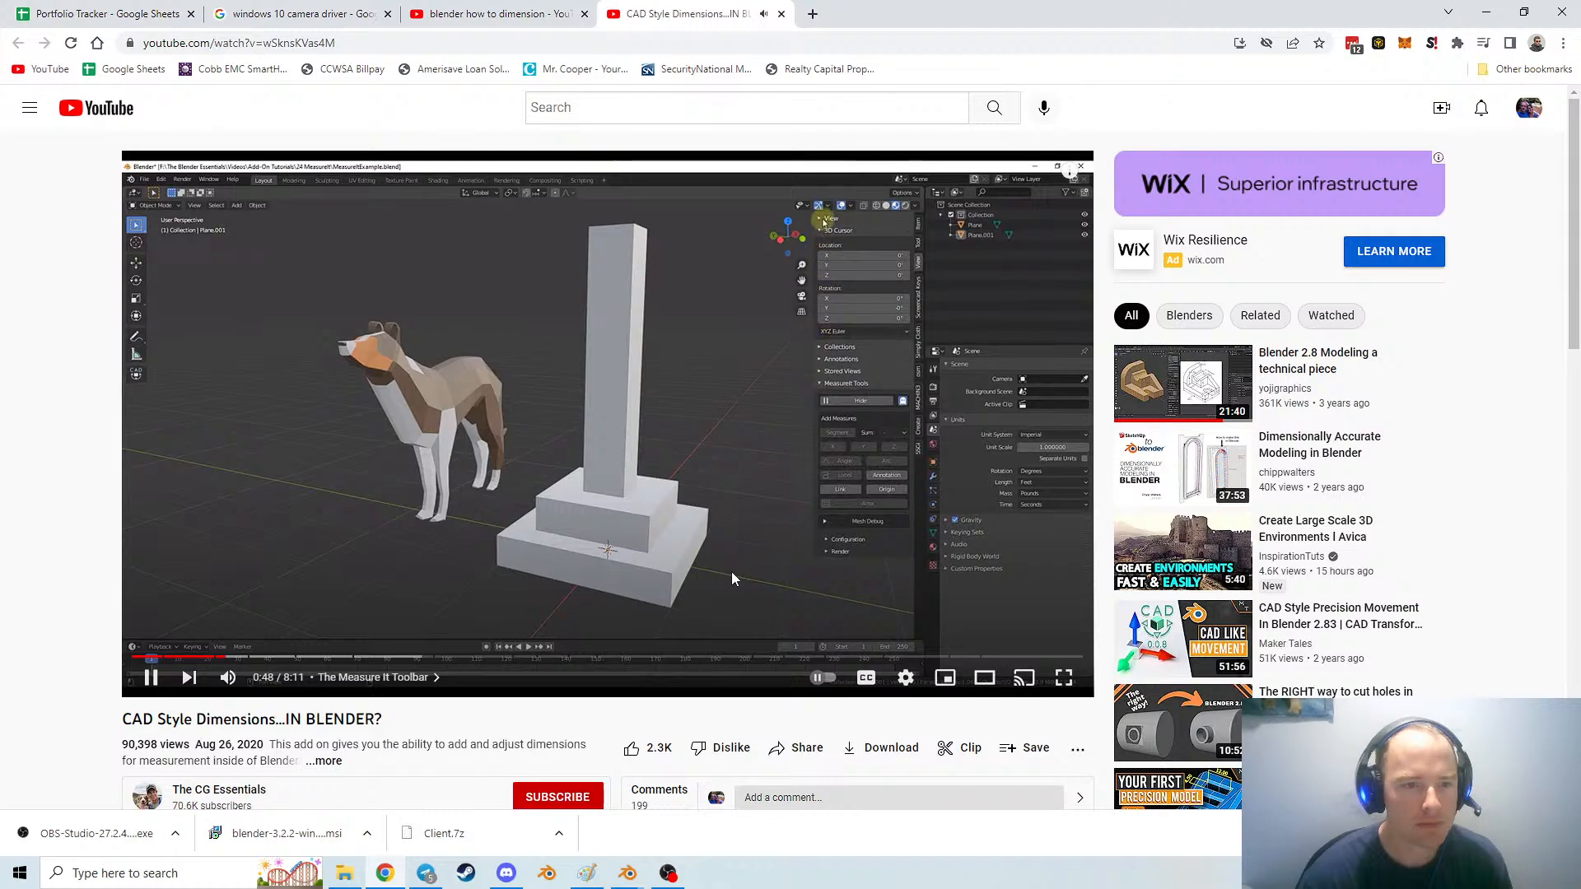
{"action": "left_click", "coordinate": [906, 677]}
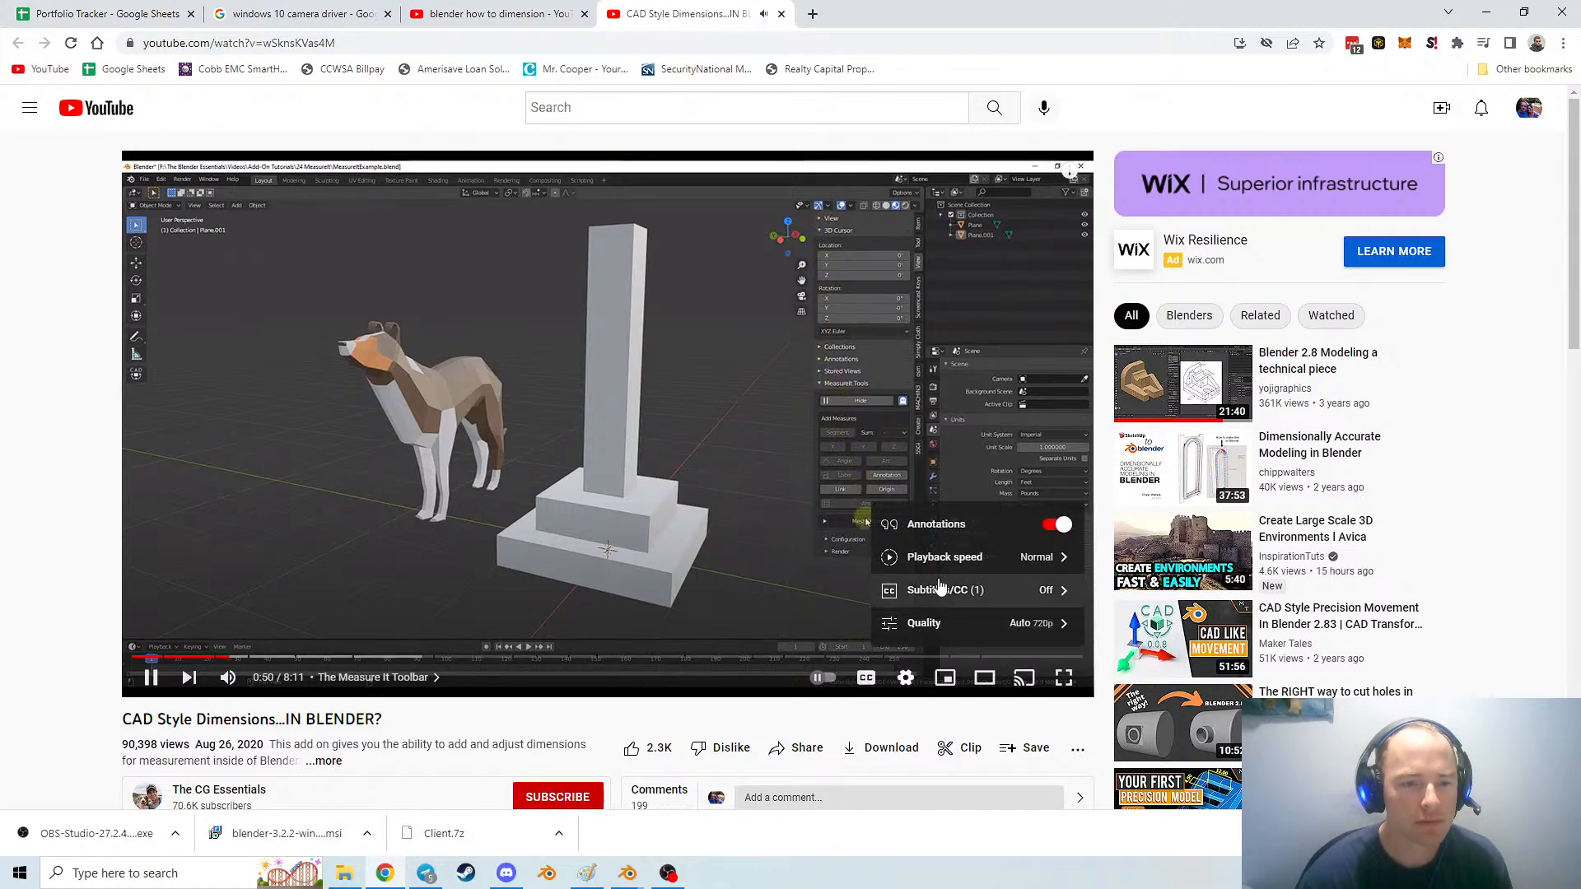
{"action": "left_click", "coordinate": [942, 566]}
{"action": "scroll", "coordinate": [949, 605], "scroll_direction": "down", "scroll_amount": 3}
{"action": "scroll", "coordinate": [949, 617], "scroll_direction": "up", "scroll_amount": 3}
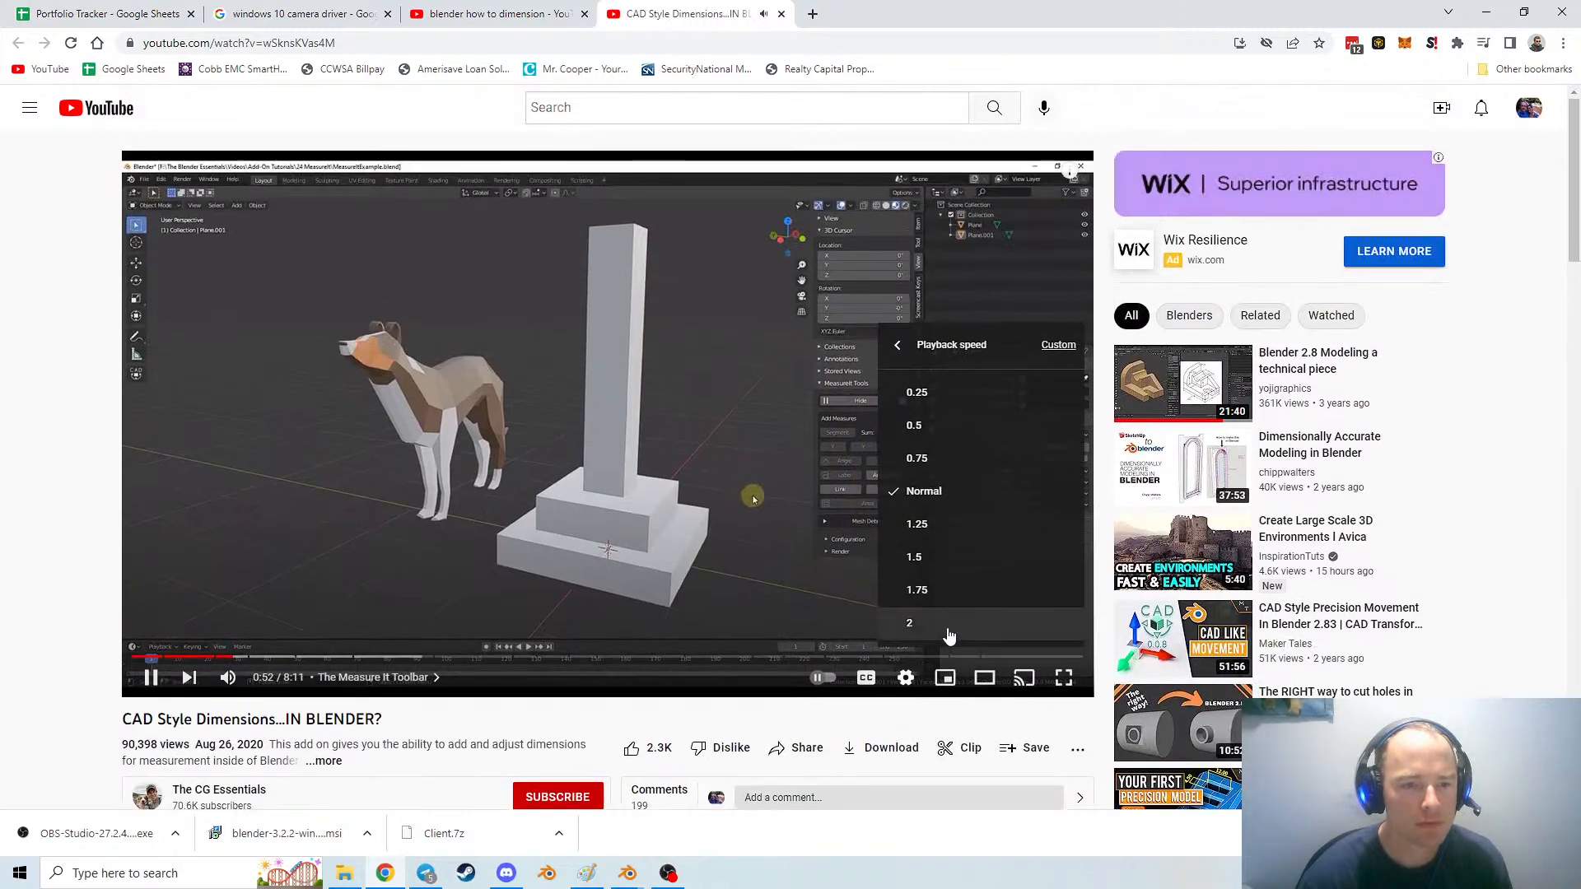
{"action": "left_click", "coordinate": [949, 634]}
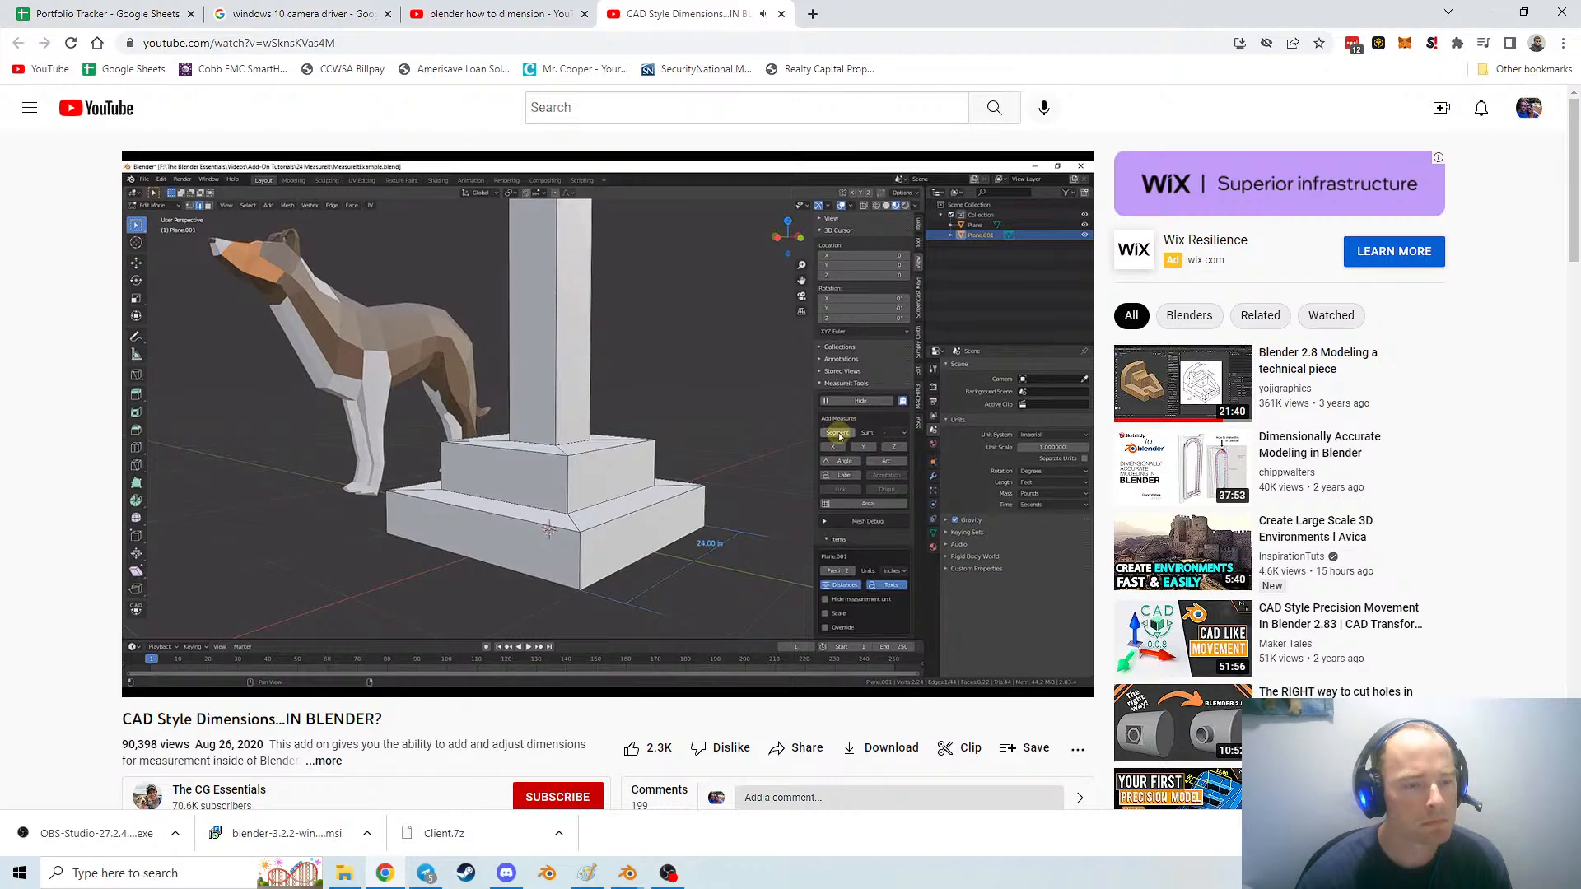
{"action": "left_click", "coordinate": [681, 569]}
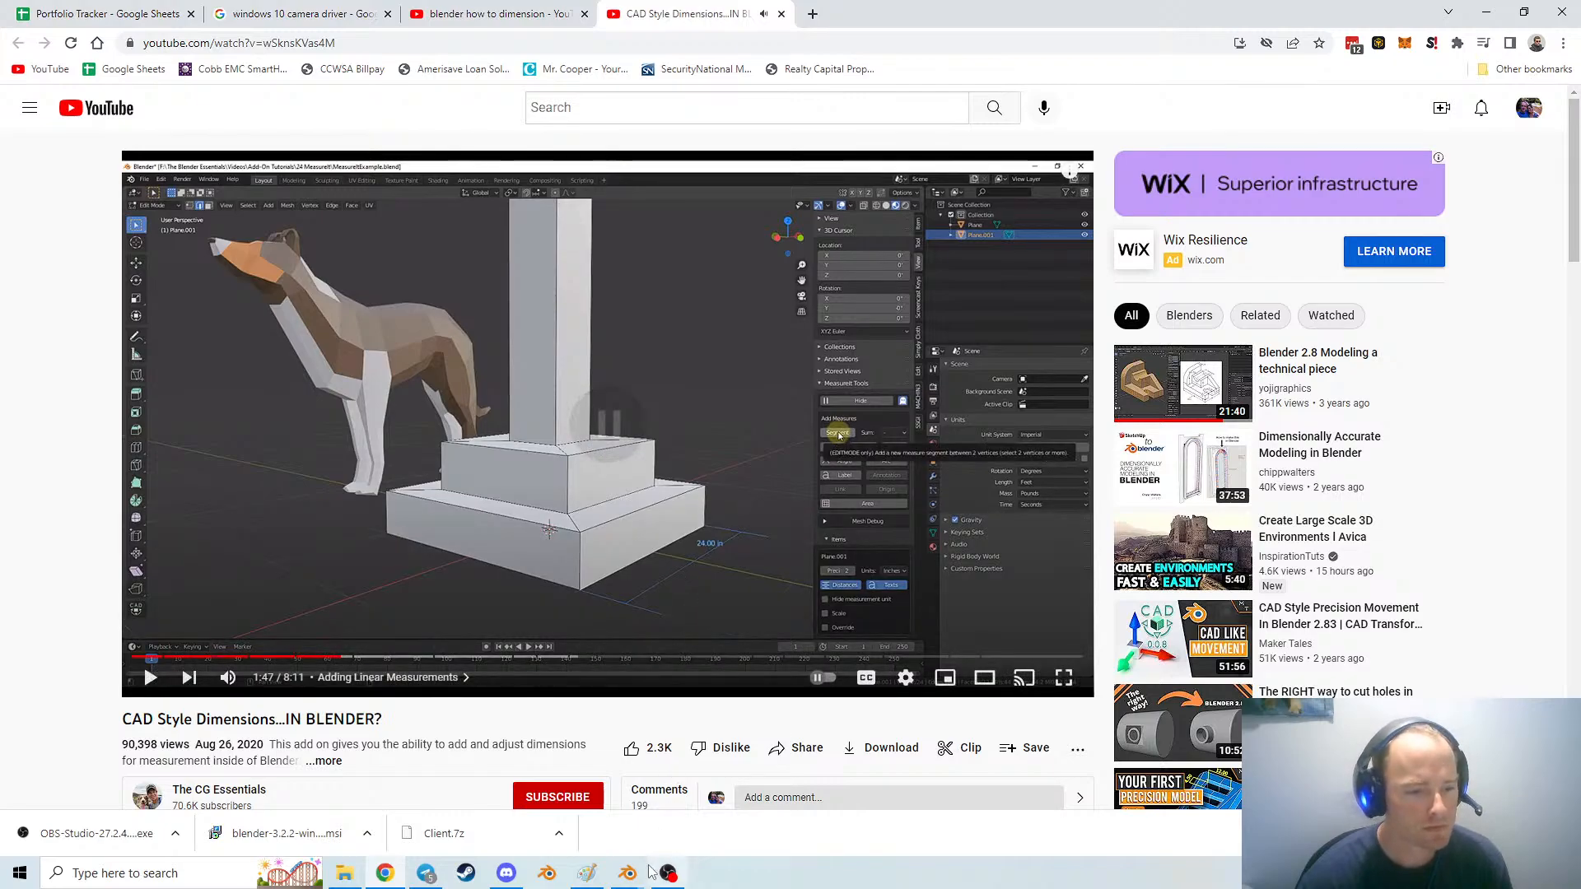
Back in Blender, close the Preferences, select a long edge of the slab and expand MeasureIt Tools in the viewport sidebar
{"action": "left_click", "coordinate": [629, 873]}
{"action": "left_click", "coordinate": [710, 802]}
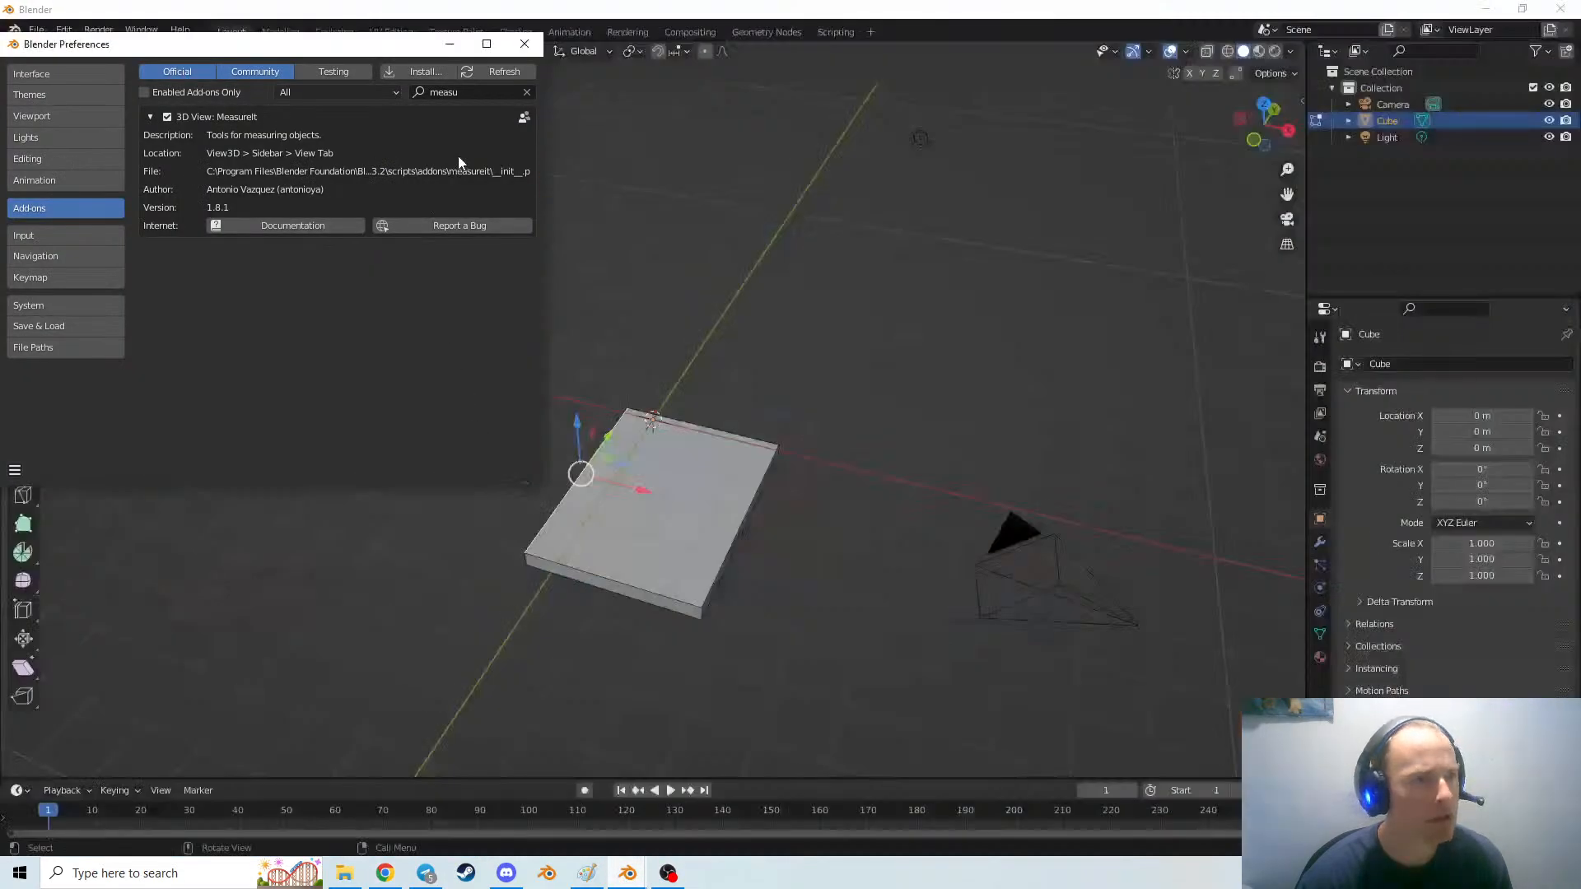
{"action": "left_click", "coordinate": [525, 44]}
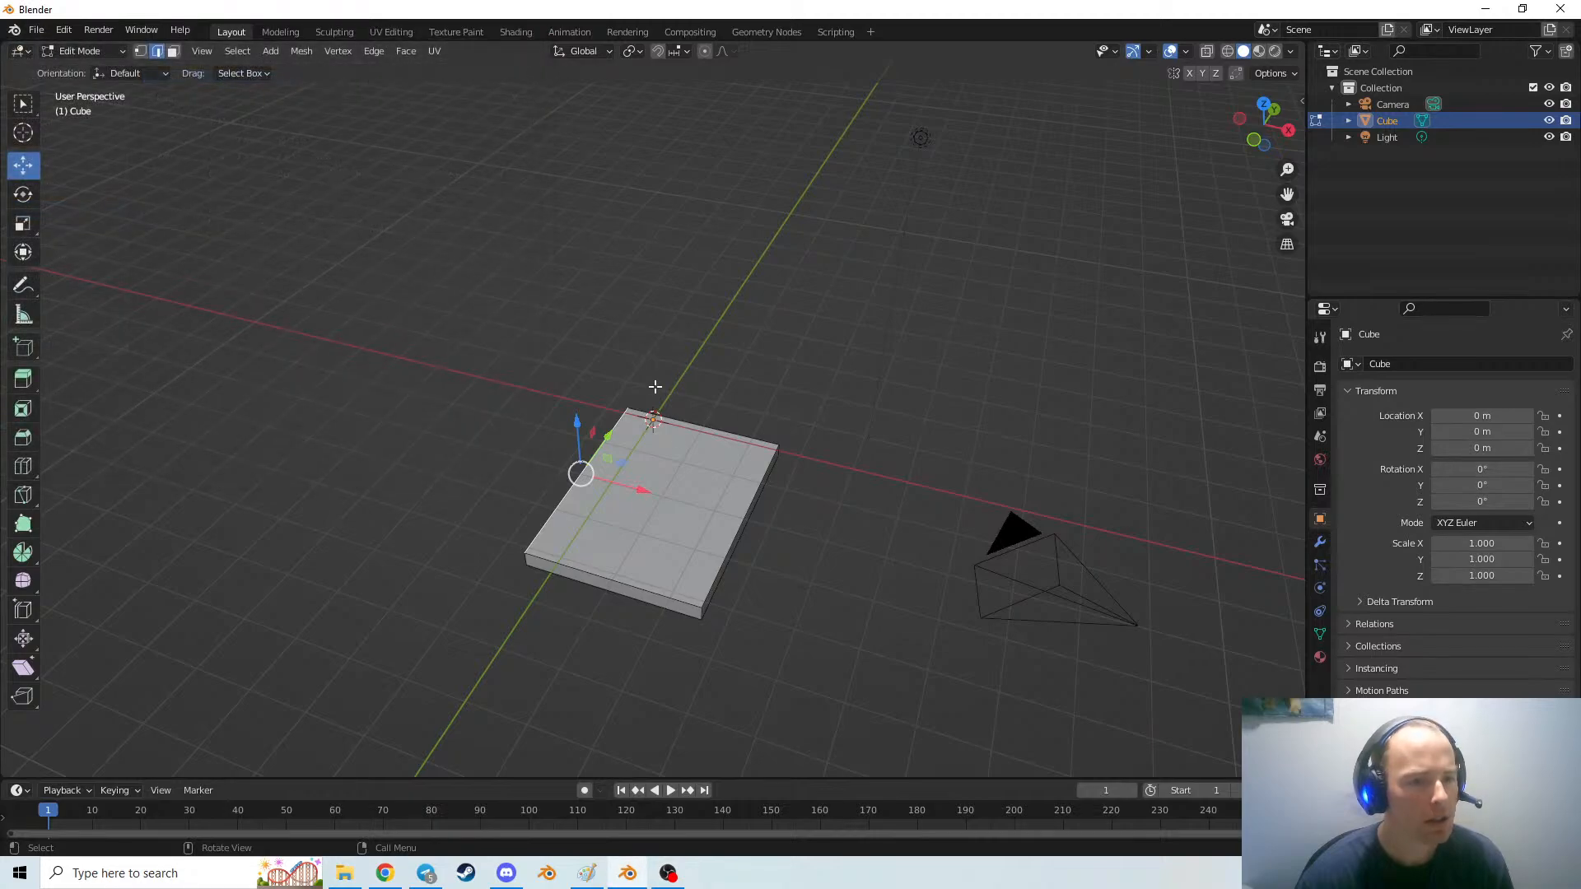
{"action": "left_click", "coordinate": [746, 522]}
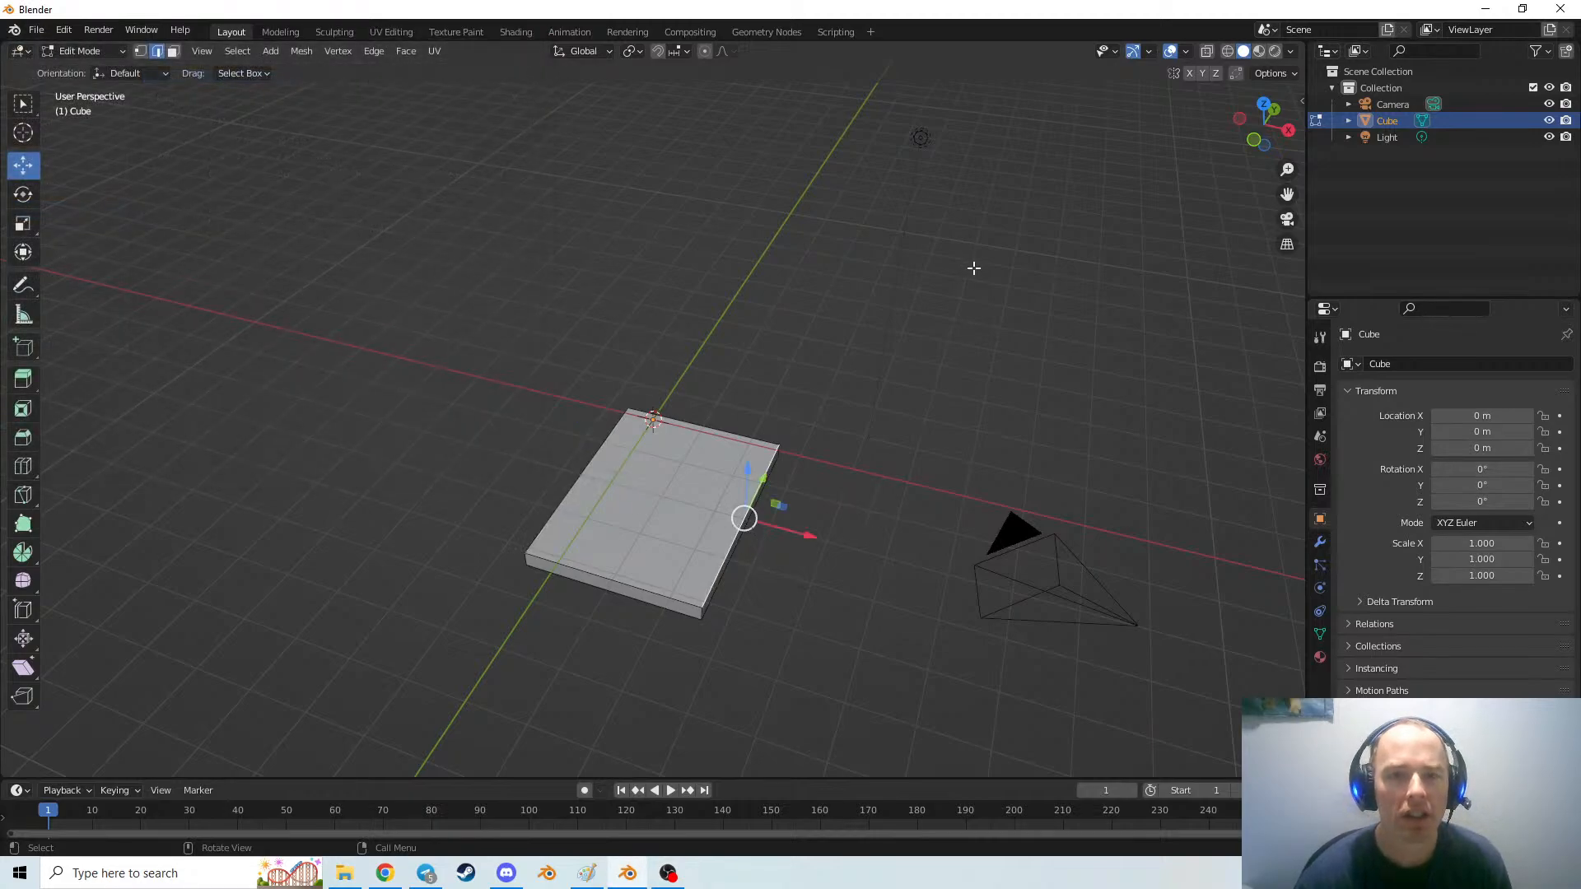
{"action": "left_click", "coordinate": [1301, 98]}
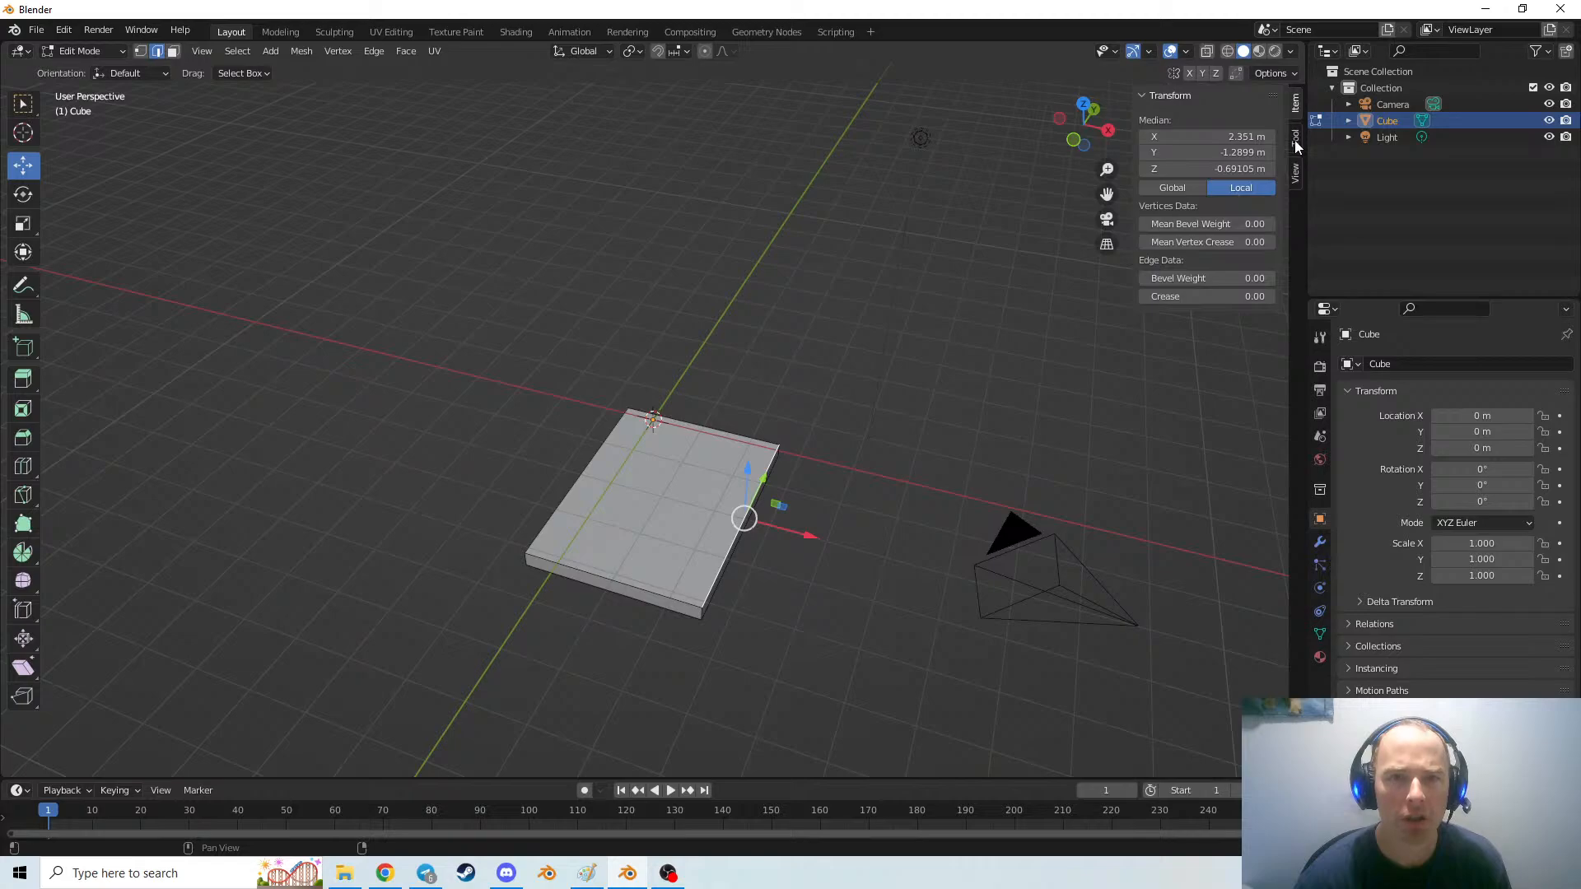
{"action": "left_click", "coordinate": [1296, 175]}
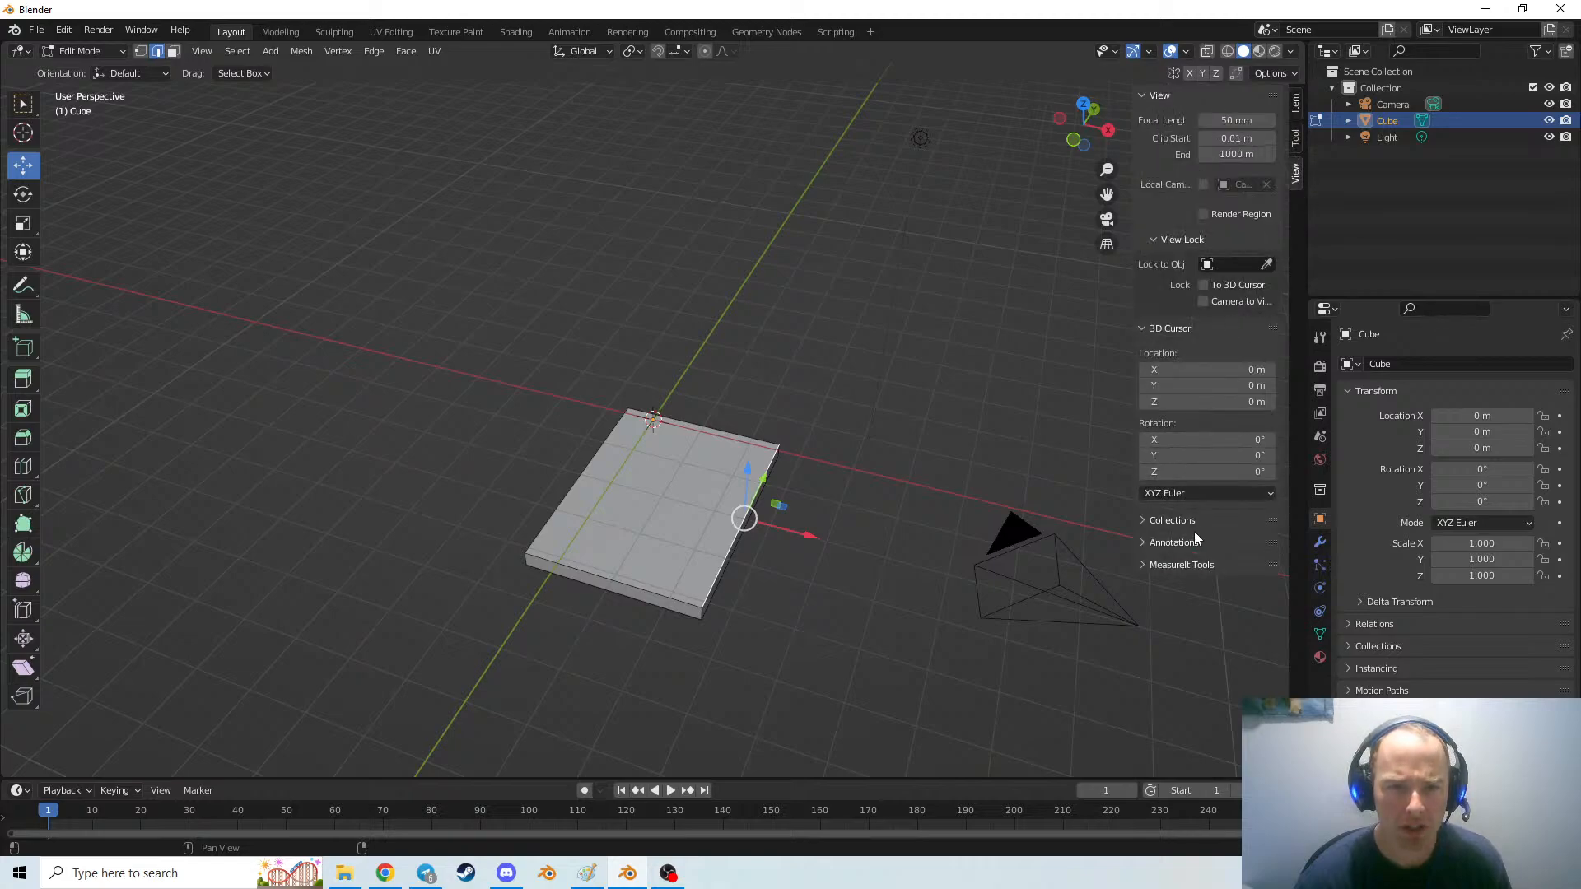
{"action": "left_click", "coordinate": [1195, 568]}
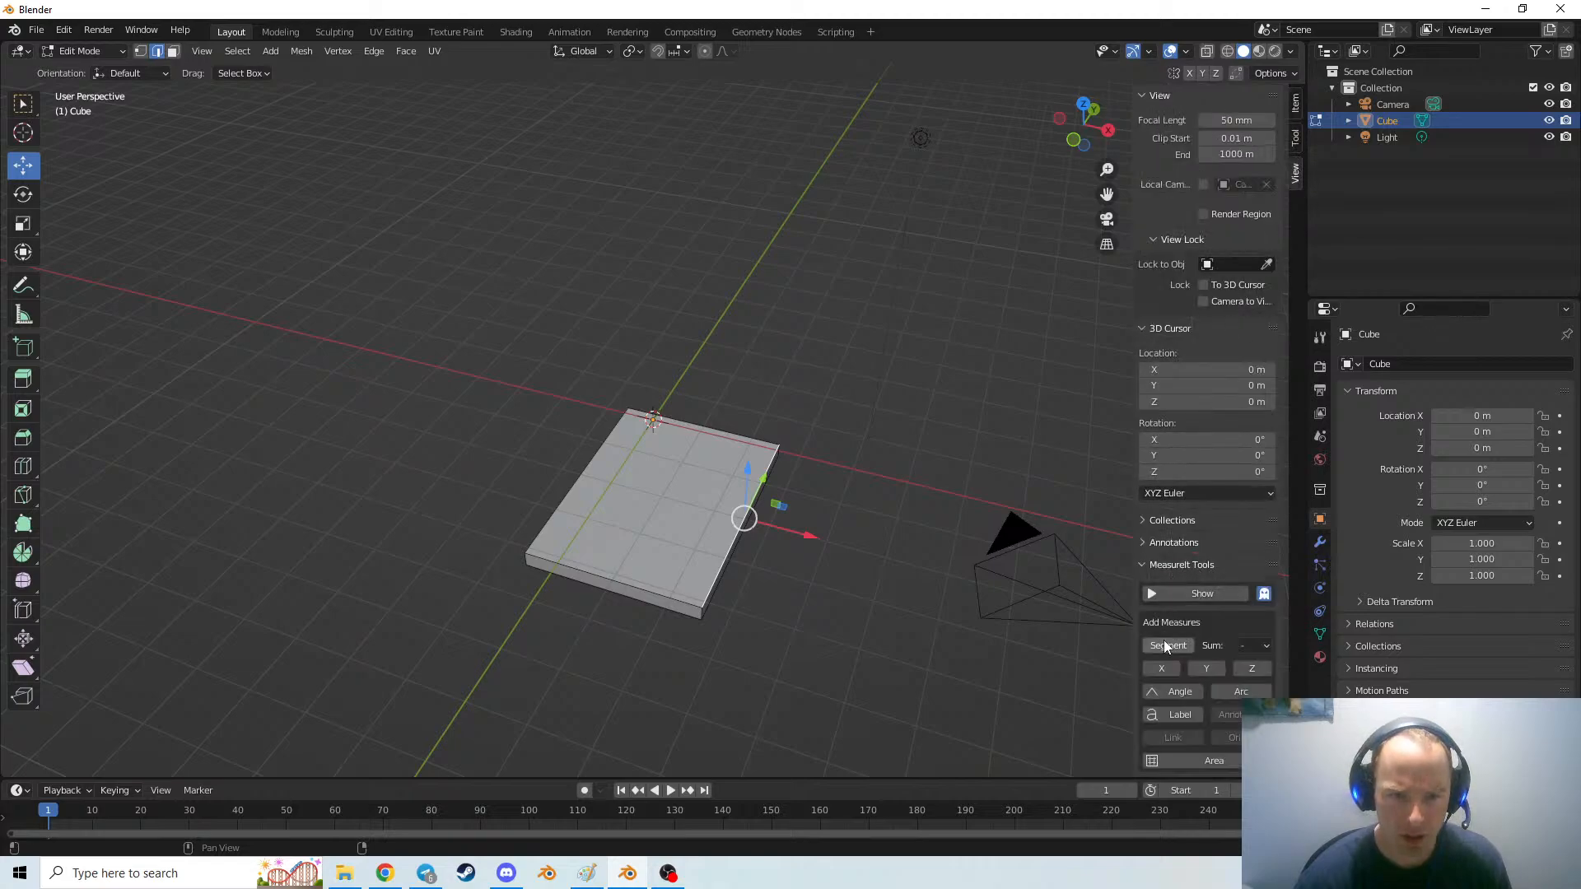
Add a MeasureIt segment measurement to the slab's long side edge and inspect it from a low angle
{"action": "left_click", "coordinate": [731, 582]}
{"action": "left_click", "coordinate": [728, 568]}
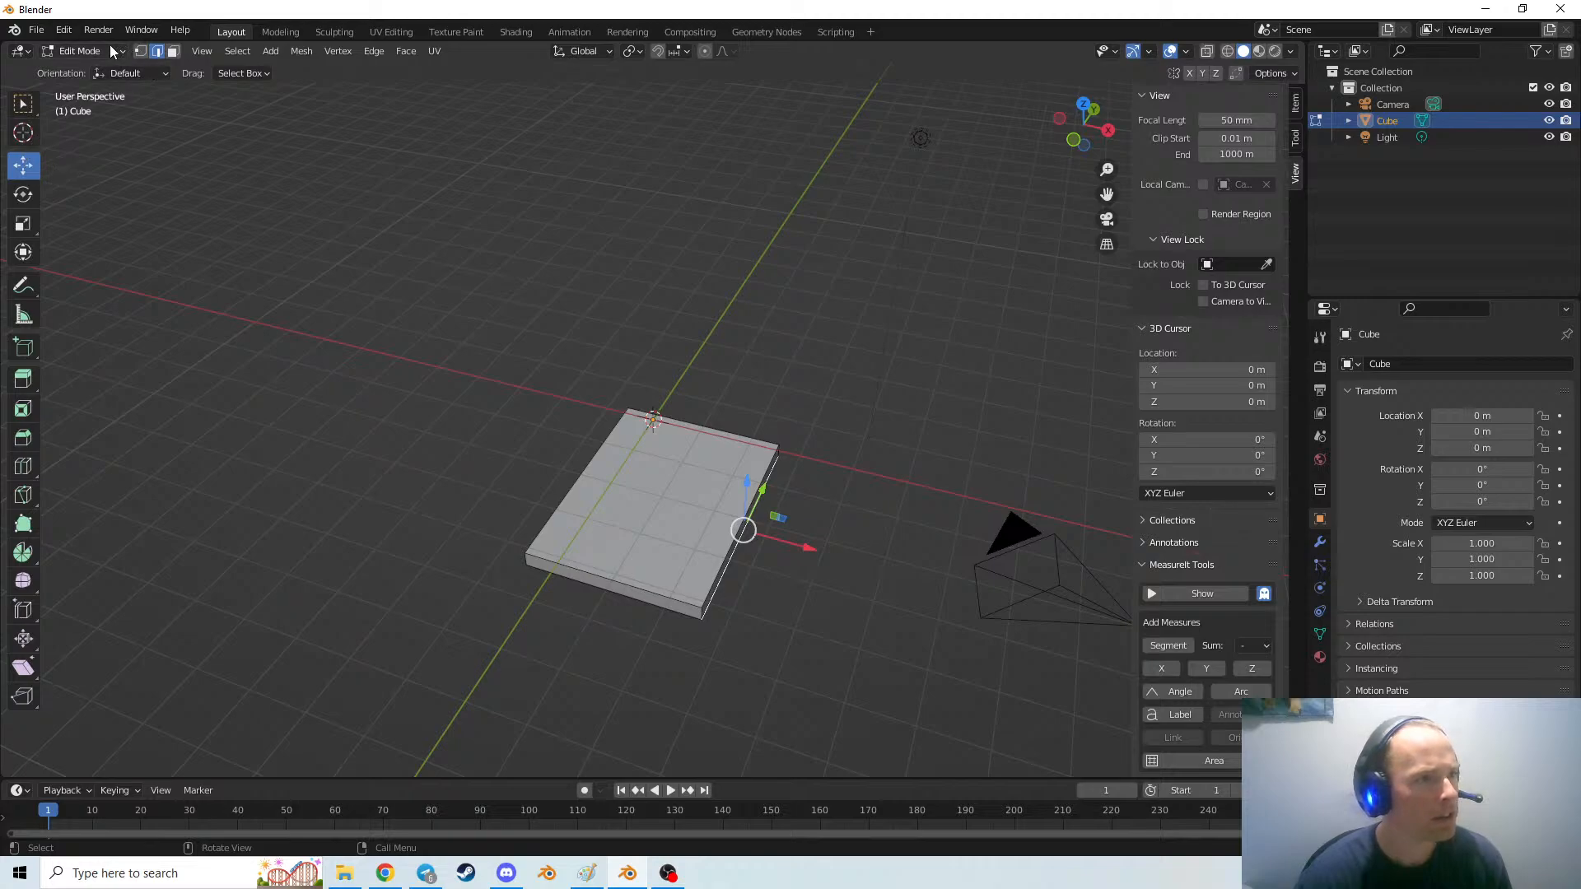
{"action": "left_click", "coordinate": [24, 104]}
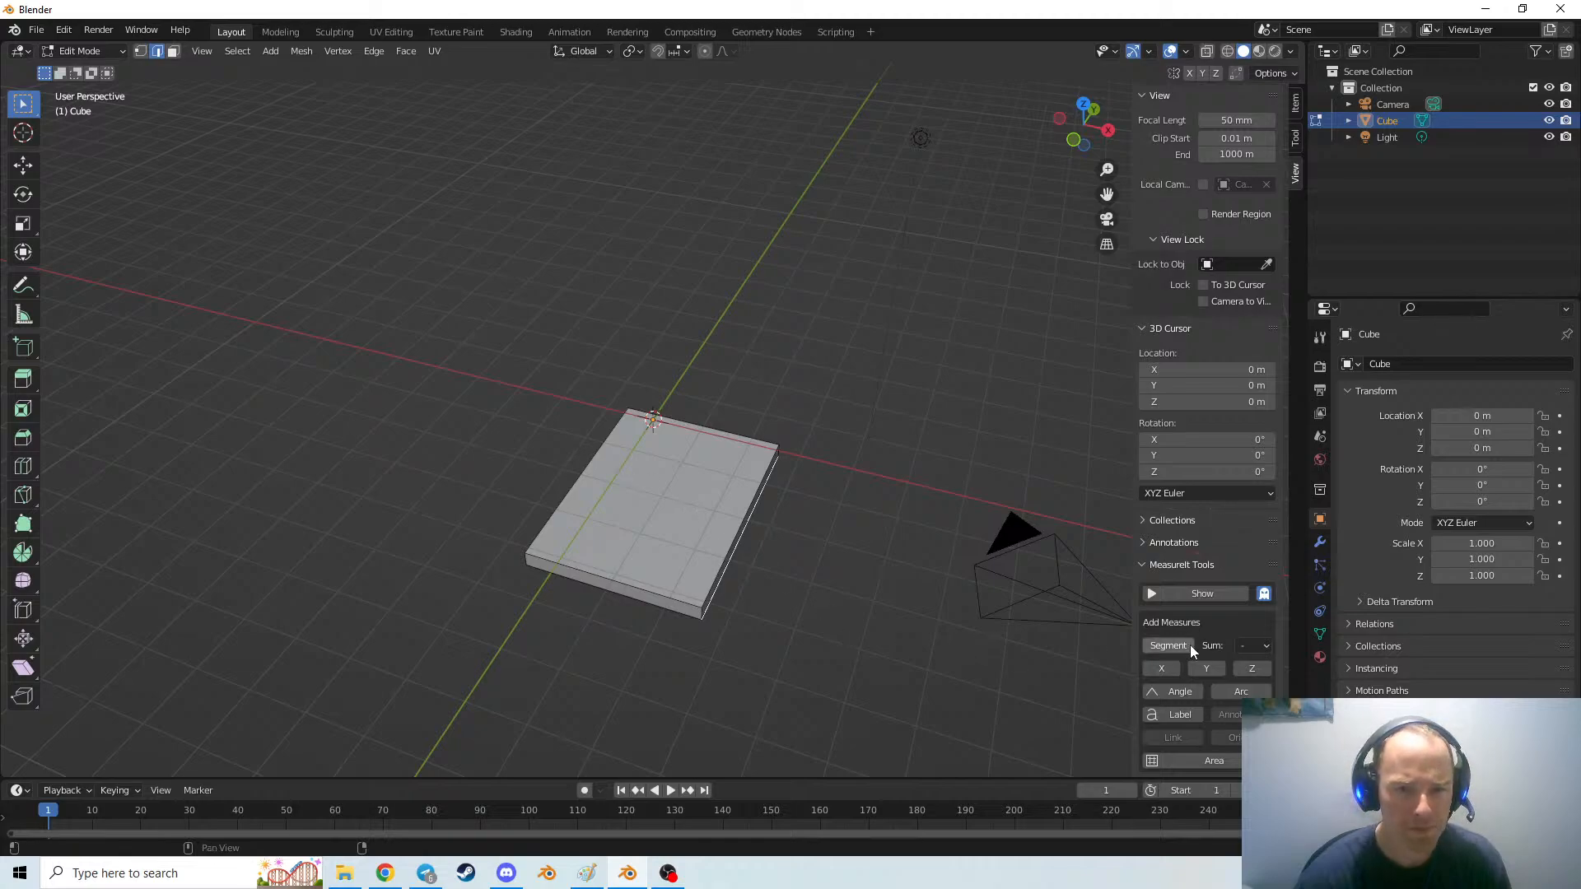
{"action": "left_click", "coordinate": [1168, 645]}
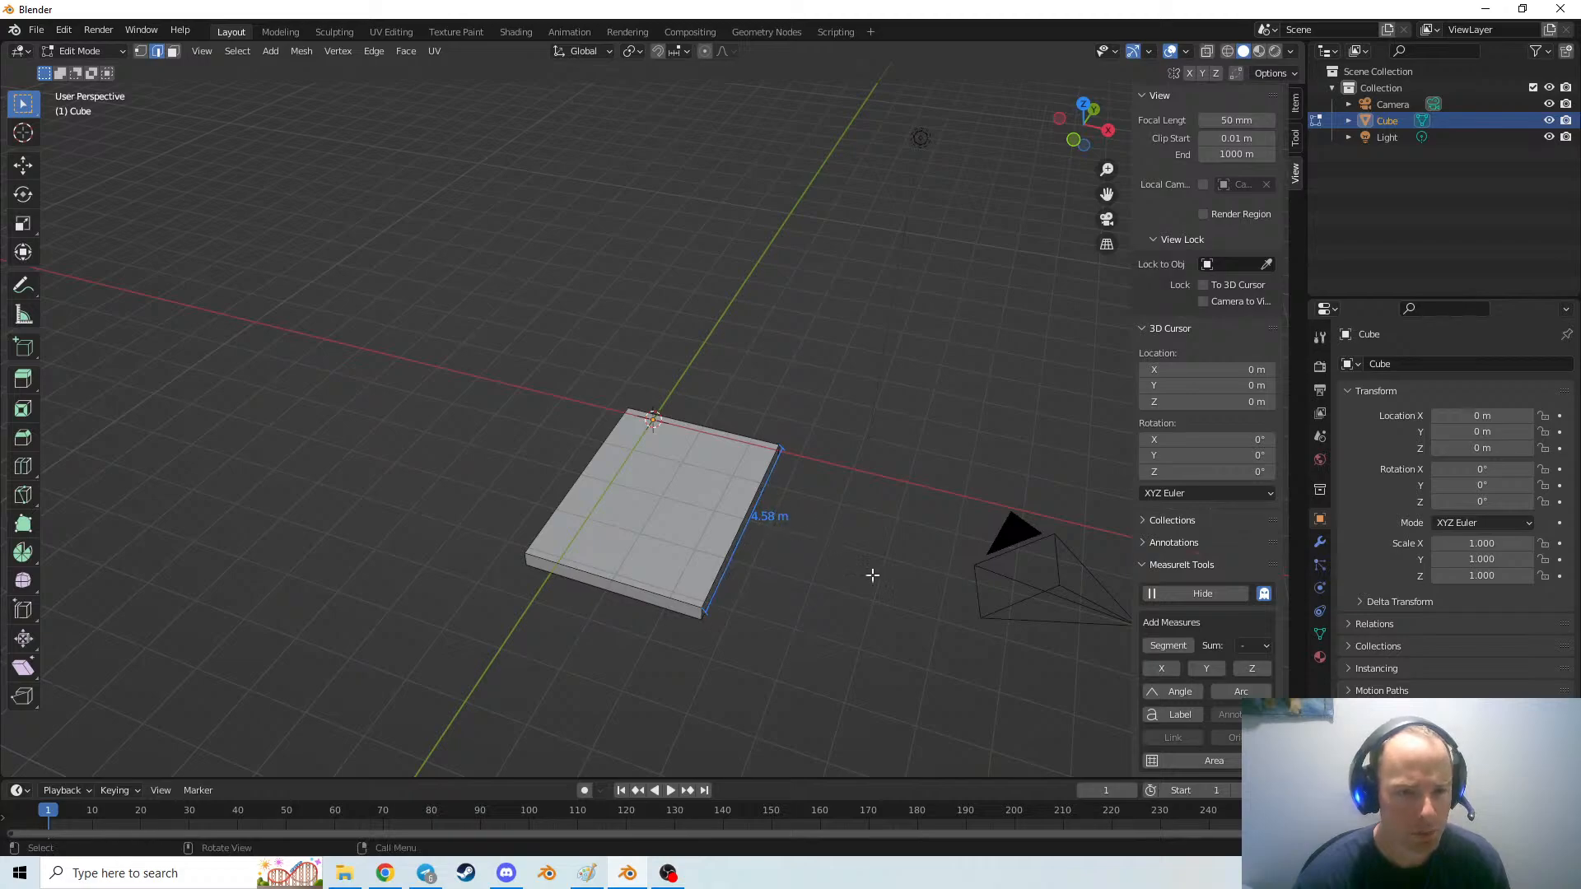
{"action": "right_click", "coordinate": [788, 605]}
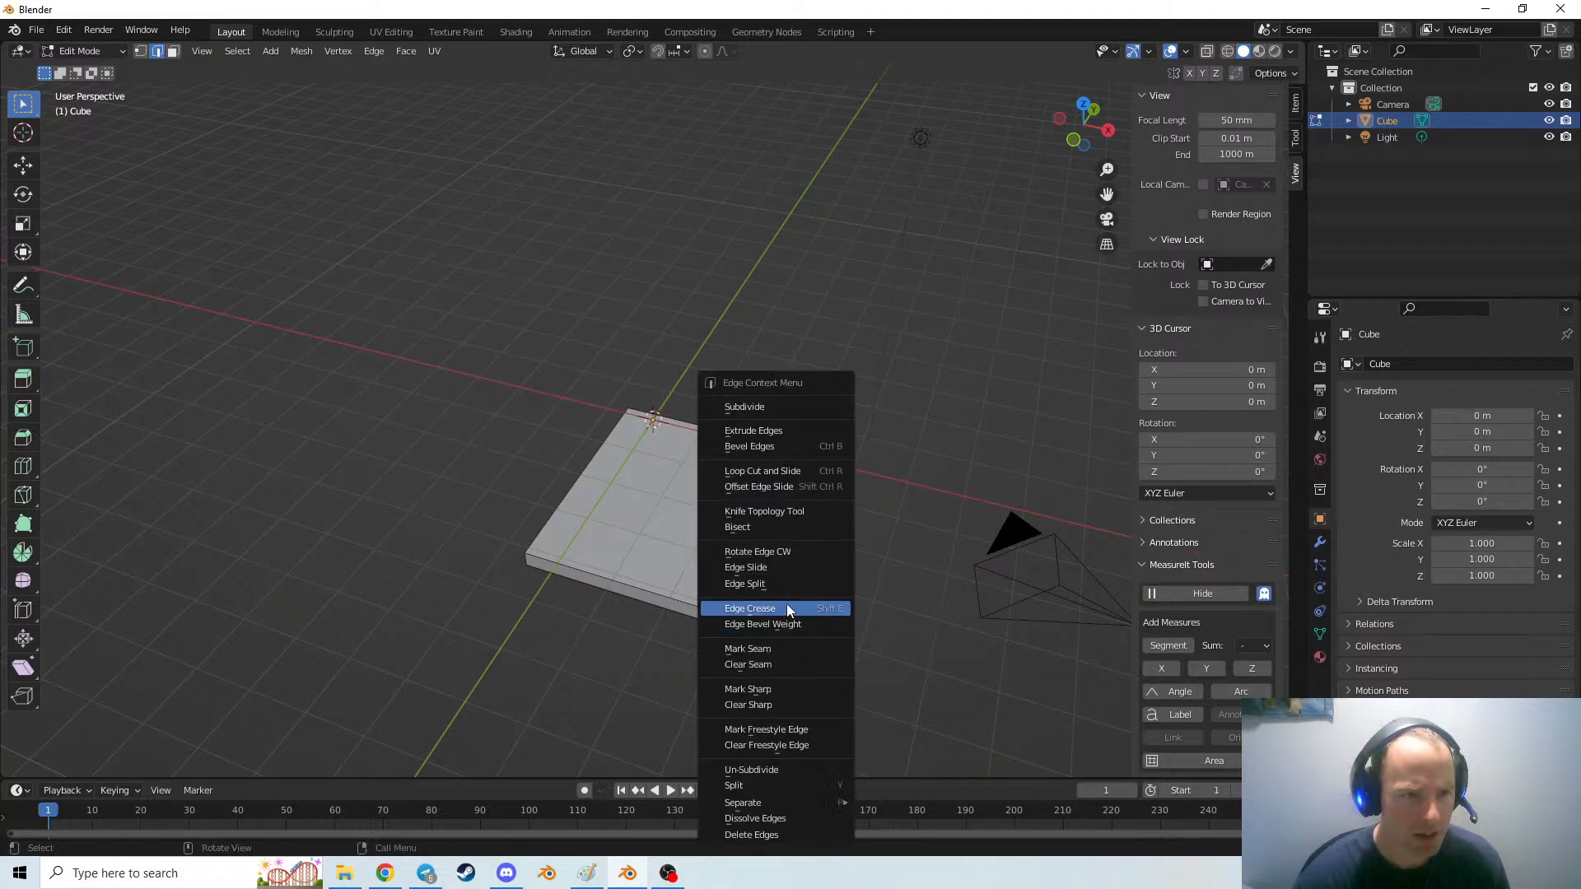
{"action": "middle_click_drag", "start_coordinate": [918, 663], "coordinate": [815, 566]}
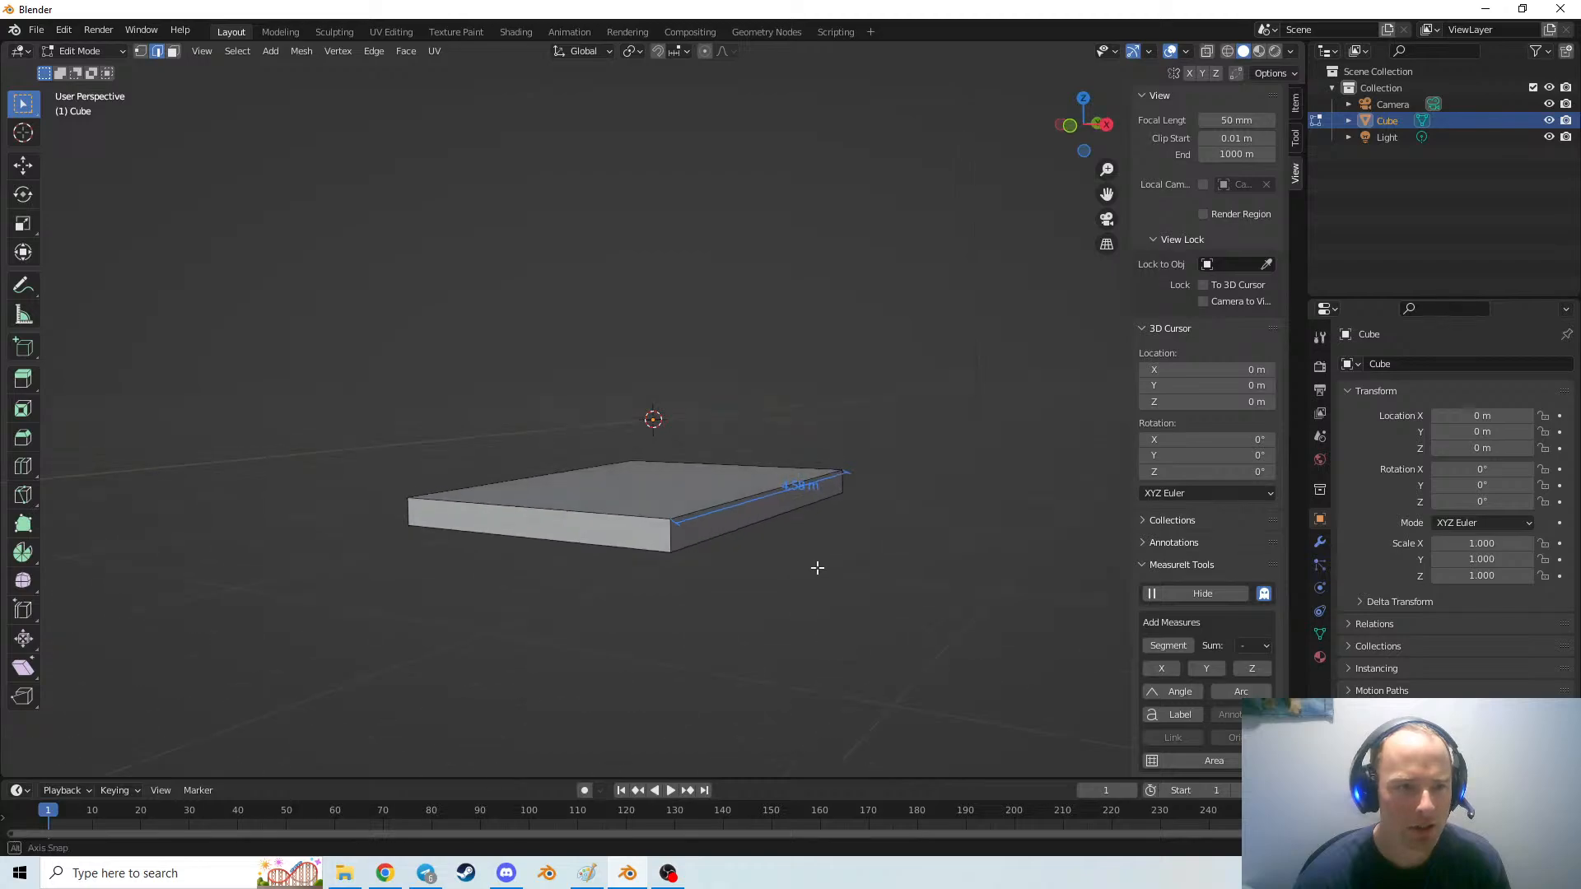
Select the slab's opposite long upper edge with the Move tool active and switch to Object Mode
{"action": "left_click", "coordinate": [21, 169]}
{"action": "left_click", "coordinate": [630, 475]}
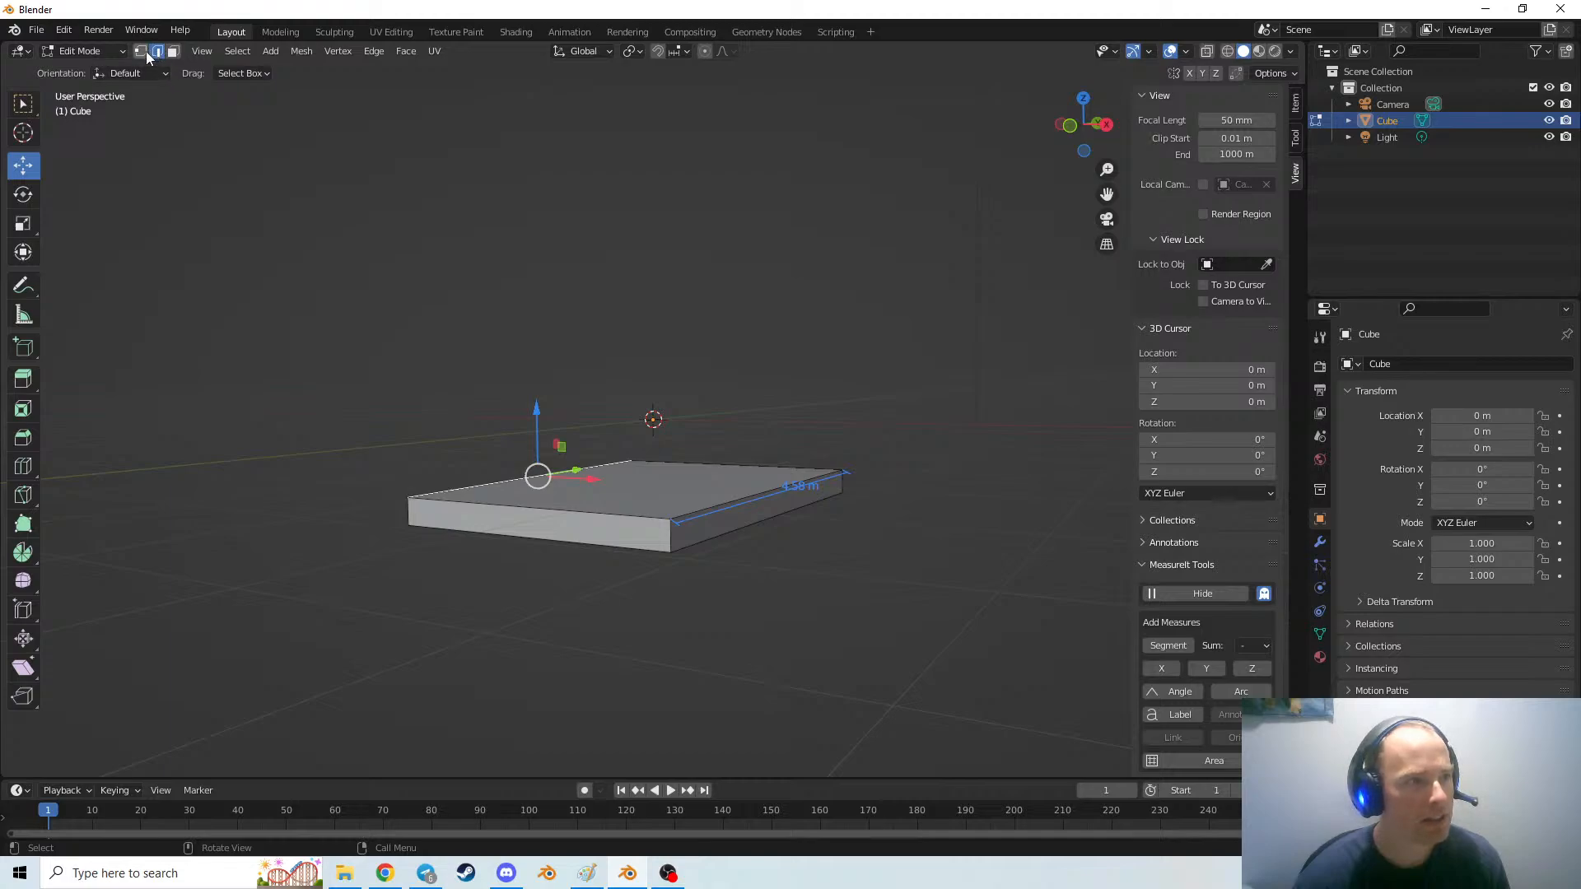
{"action": "left_click", "coordinate": [123, 51]}
{"action": "left_click", "coordinate": [83, 55]}
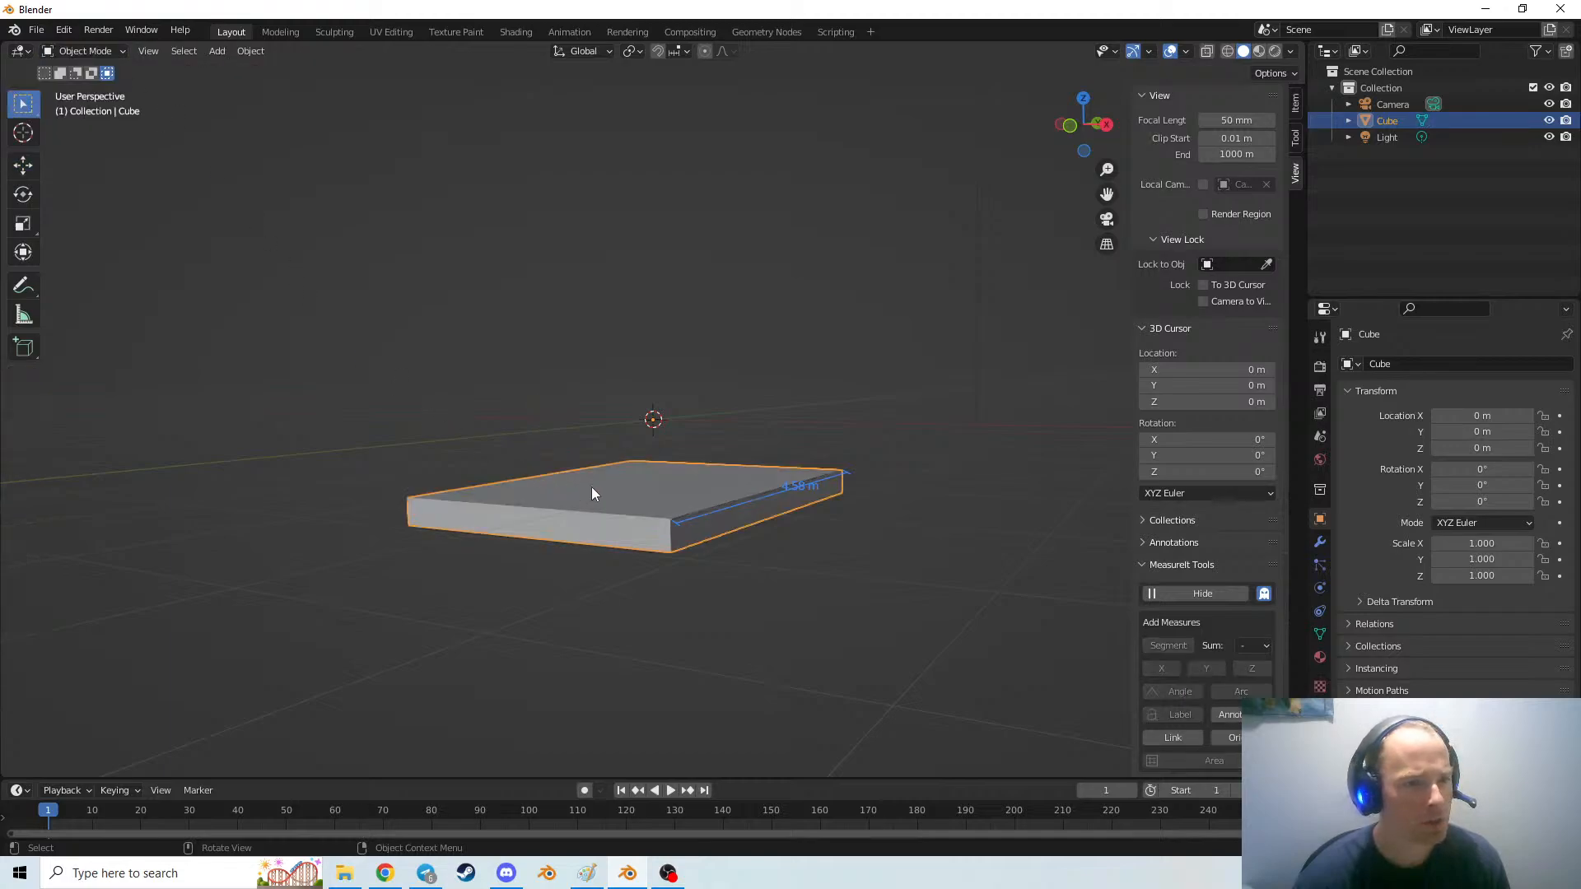
Move the slab straight up along Z to about 1.03 m, checking its height from several angles, and deselect it
{"action": "left_click", "coordinate": [23, 165]}
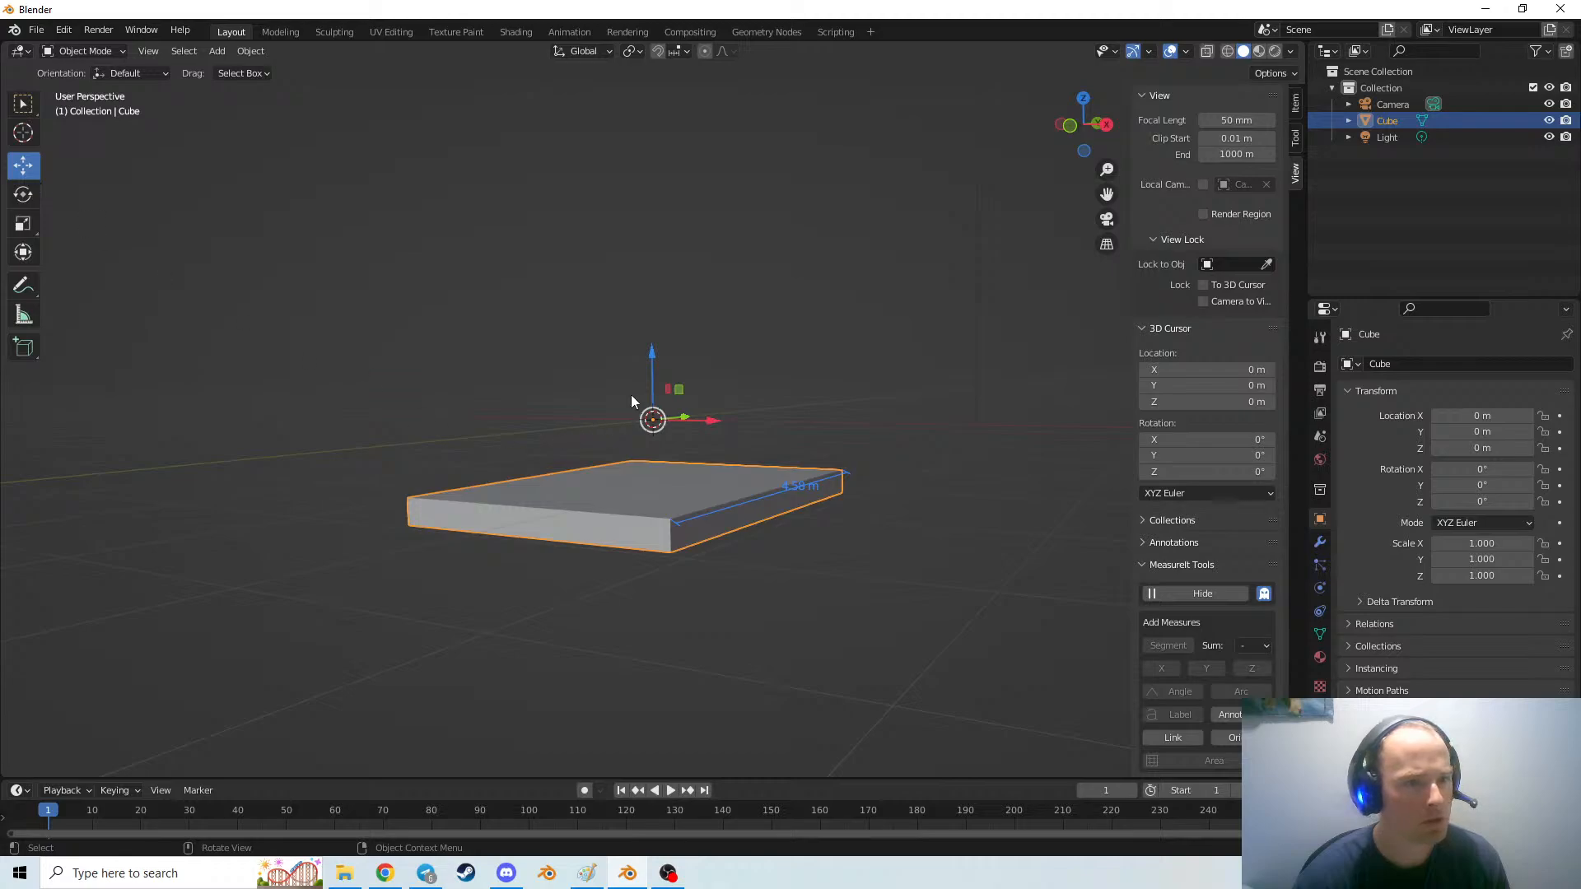
{"action": "left_click_drag", "start_coordinate": [651, 363], "coordinate": [650, 313]}
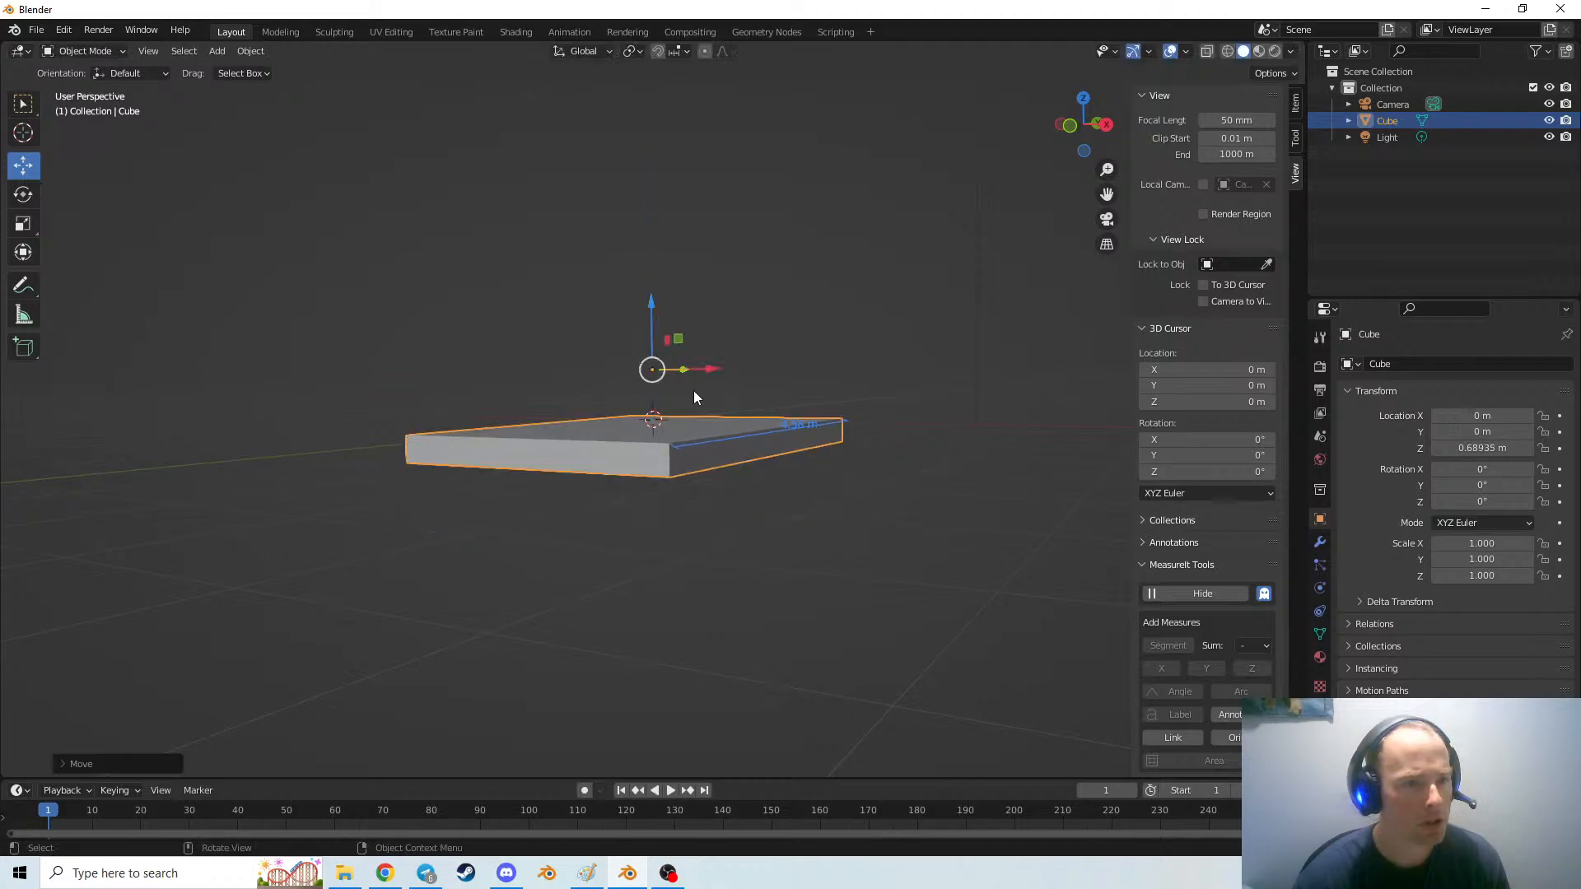
{"action": "left_click", "coordinate": [765, 558]}
{"action": "middle_click_drag", "start_coordinate": [765, 559], "coordinate": [768, 546]}
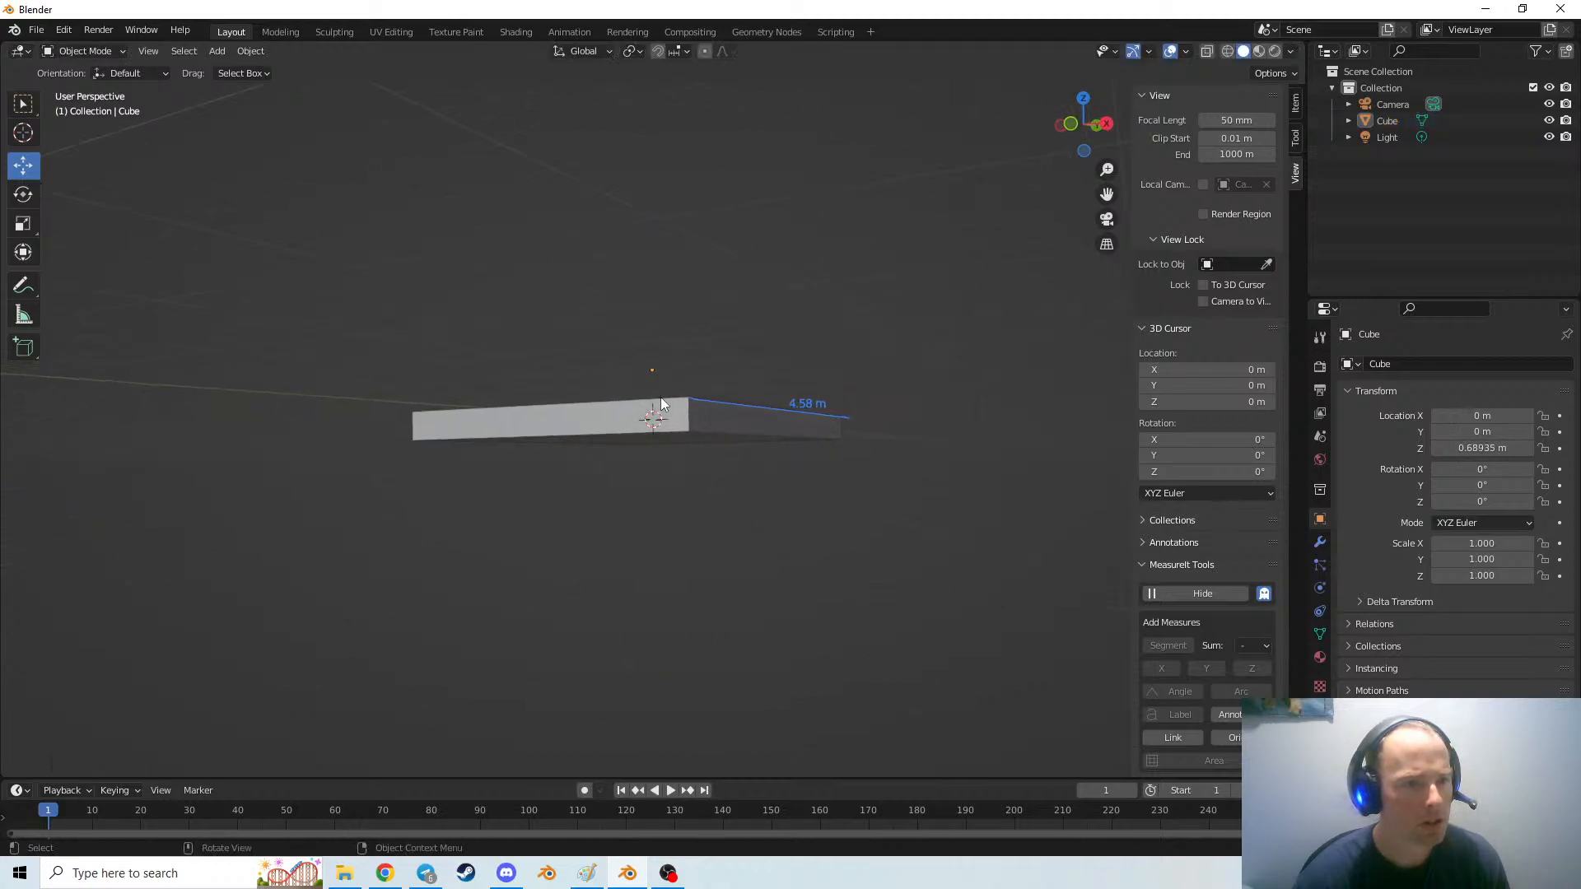
{"action": "middle_click_drag", "start_coordinate": [653, 374], "coordinate": [689, 441]}
{"action": "left_click", "coordinate": [689, 441]}
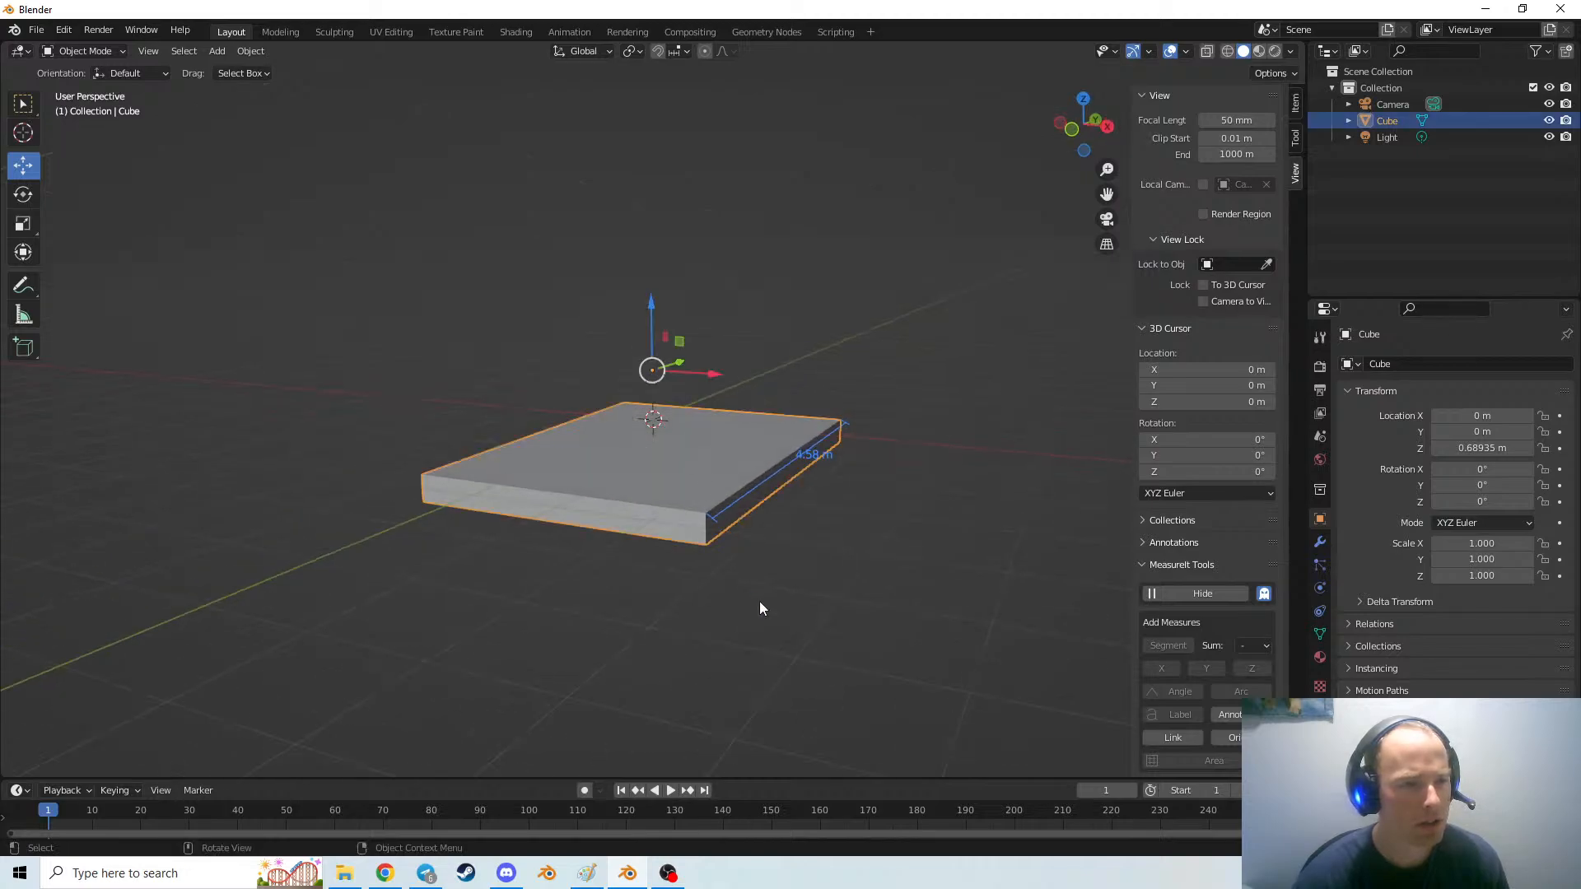
{"action": "middle_click_drag", "start_coordinate": [759, 608], "coordinate": [658, 362]}
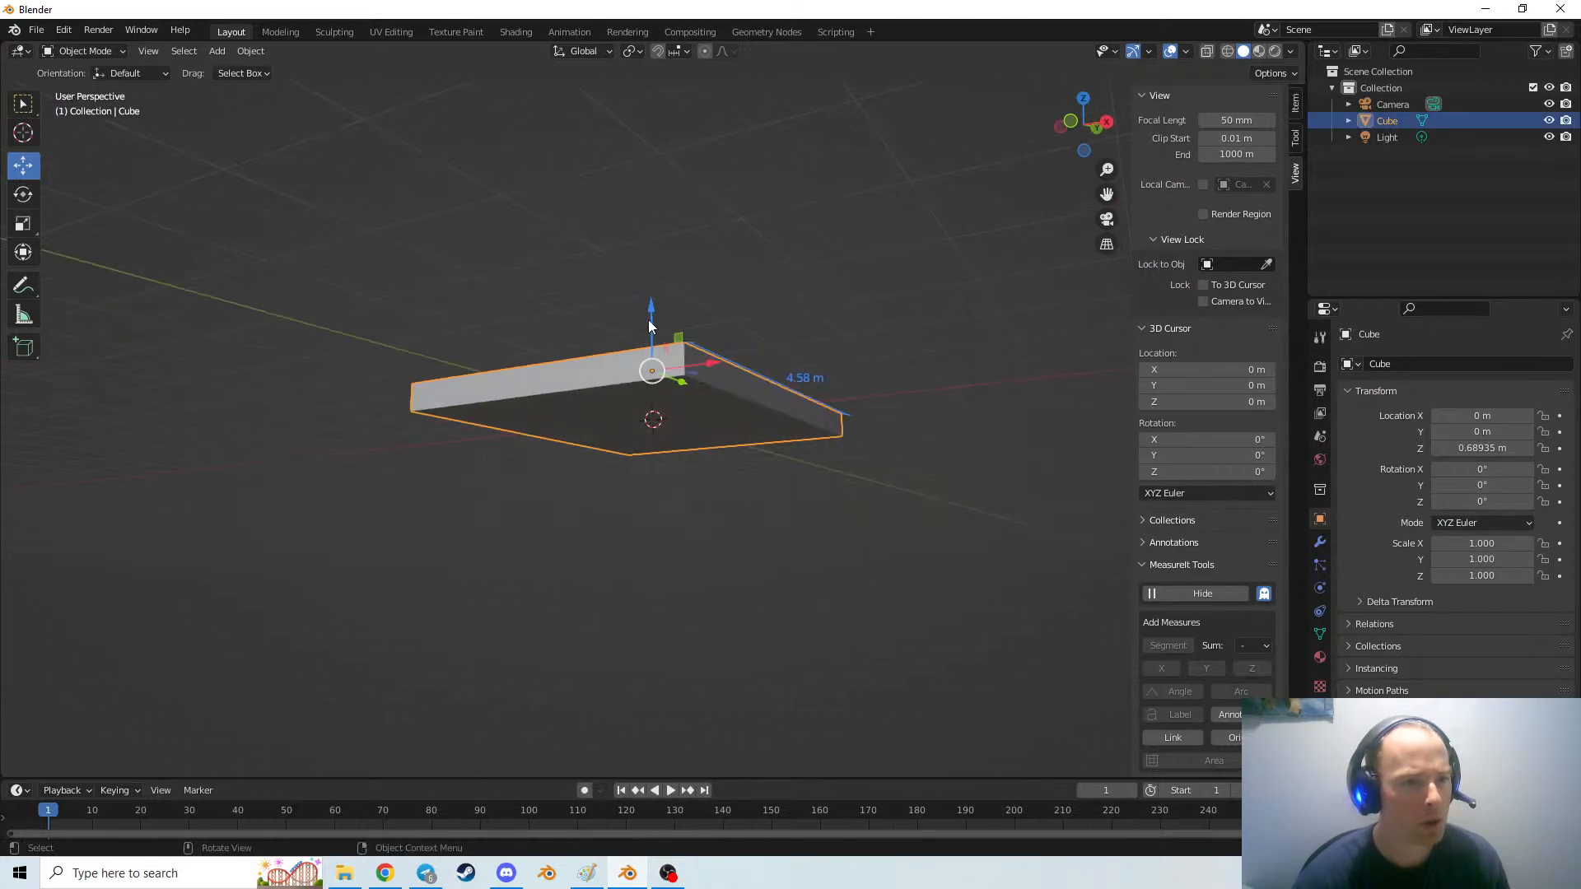
{"action": "left_click_drag", "start_coordinate": [649, 321], "coordinate": [653, 300]}
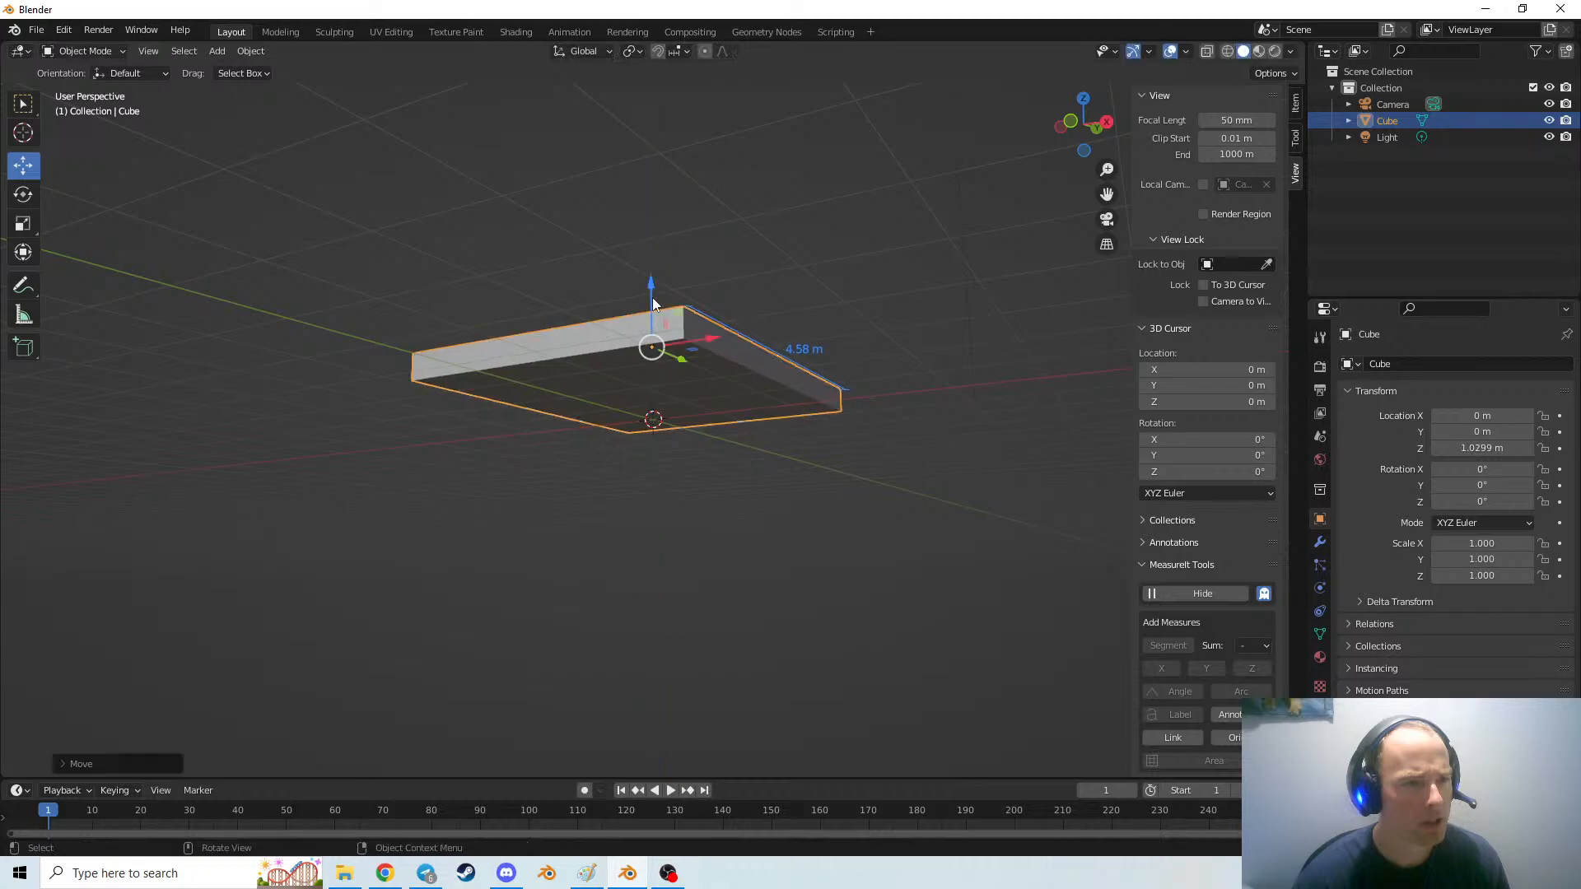
{"action": "middle_click_drag", "start_coordinate": [836, 409], "coordinate": [866, 564]}
{"action": "scroll", "coordinate": [826, 611], "scroll_direction": "down", "scroll_amount": 3}
{"action": "left_click", "coordinate": [1032, 631]}
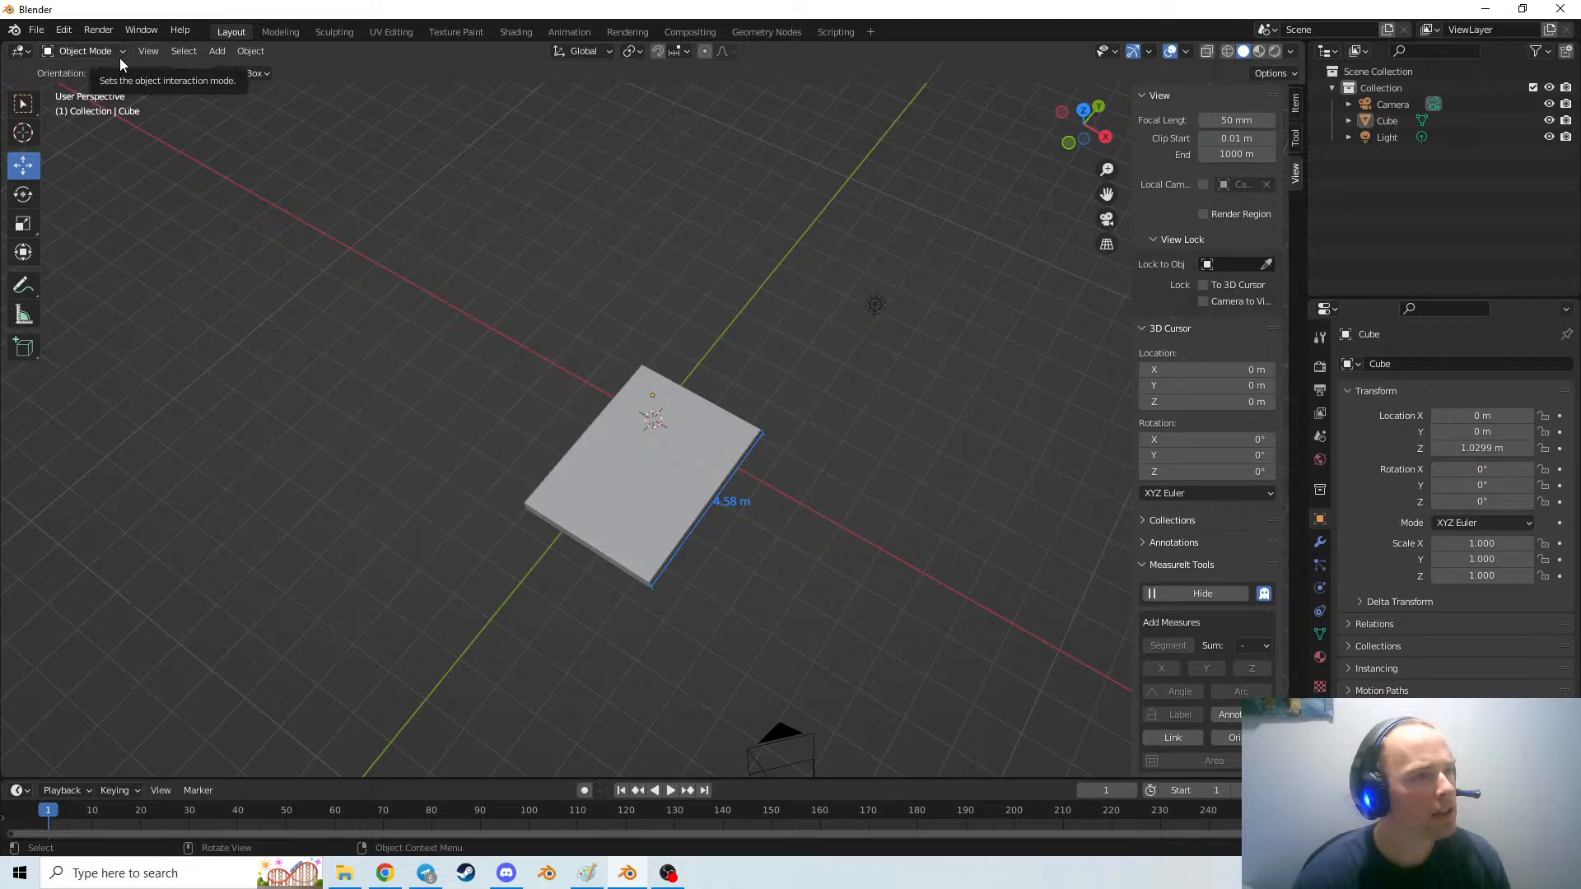
In Edit Mode with the Select Box tool, add a MeasureIt segment measurement to the slab's opposite long upper edge
{"action": "key", "text": "Tab"}
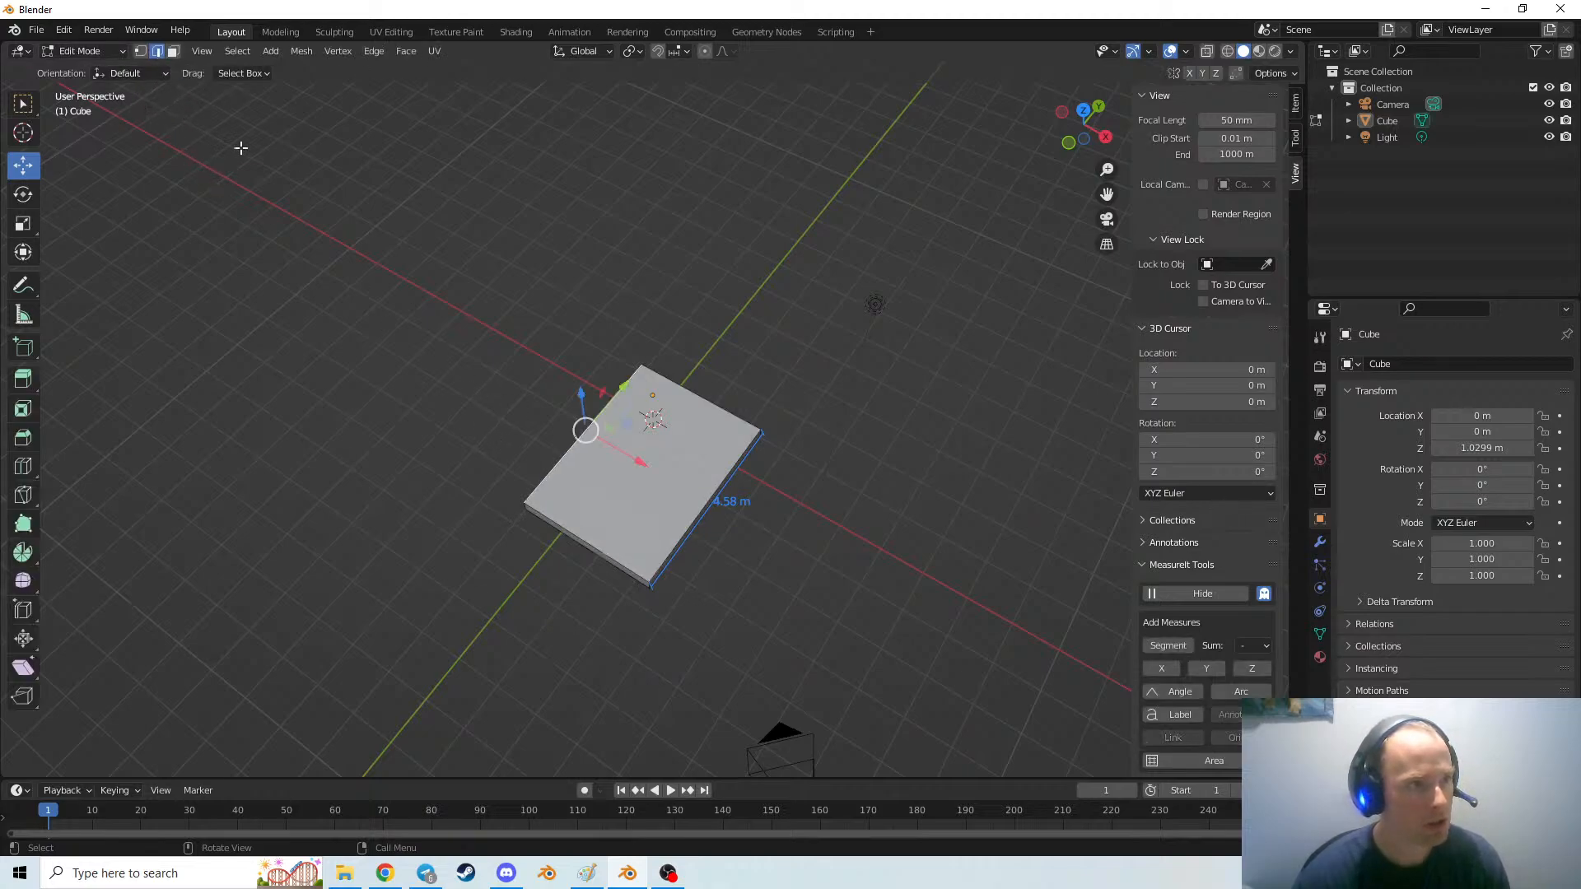
{"action": "middle_click_drag", "start_coordinate": [670, 653], "coordinate": [617, 524]}
{"action": "left_click", "coordinate": [24, 112]}
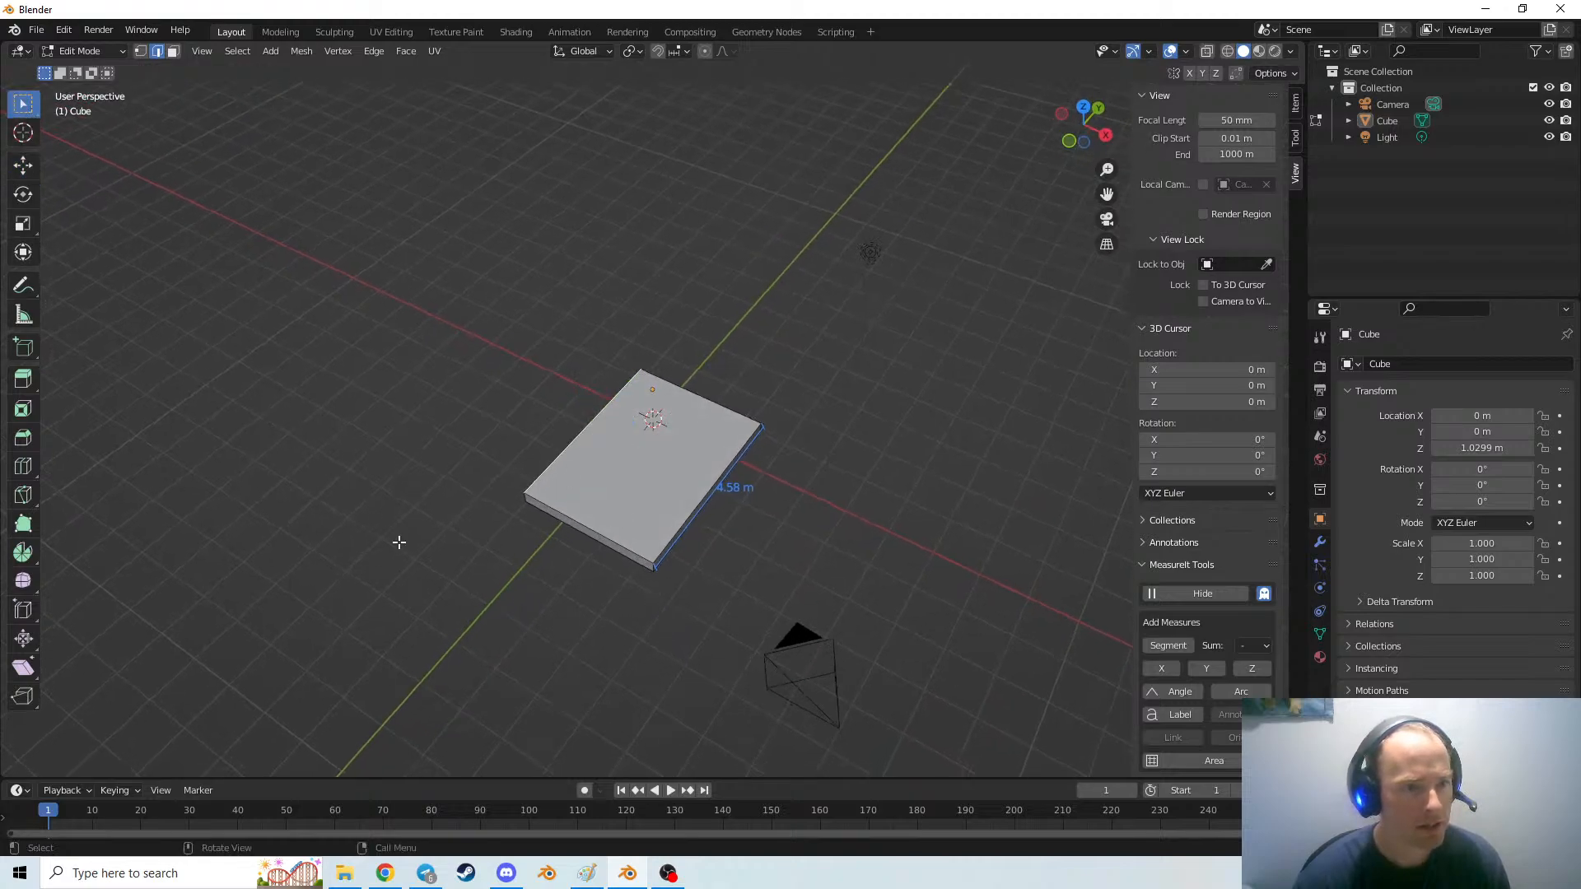
{"action": "middle_click_drag", "start_coordinate": [399, 540], "coordinate": [1116, 639]}
{"action": "left_click", "coordinate": [1166, 644]}
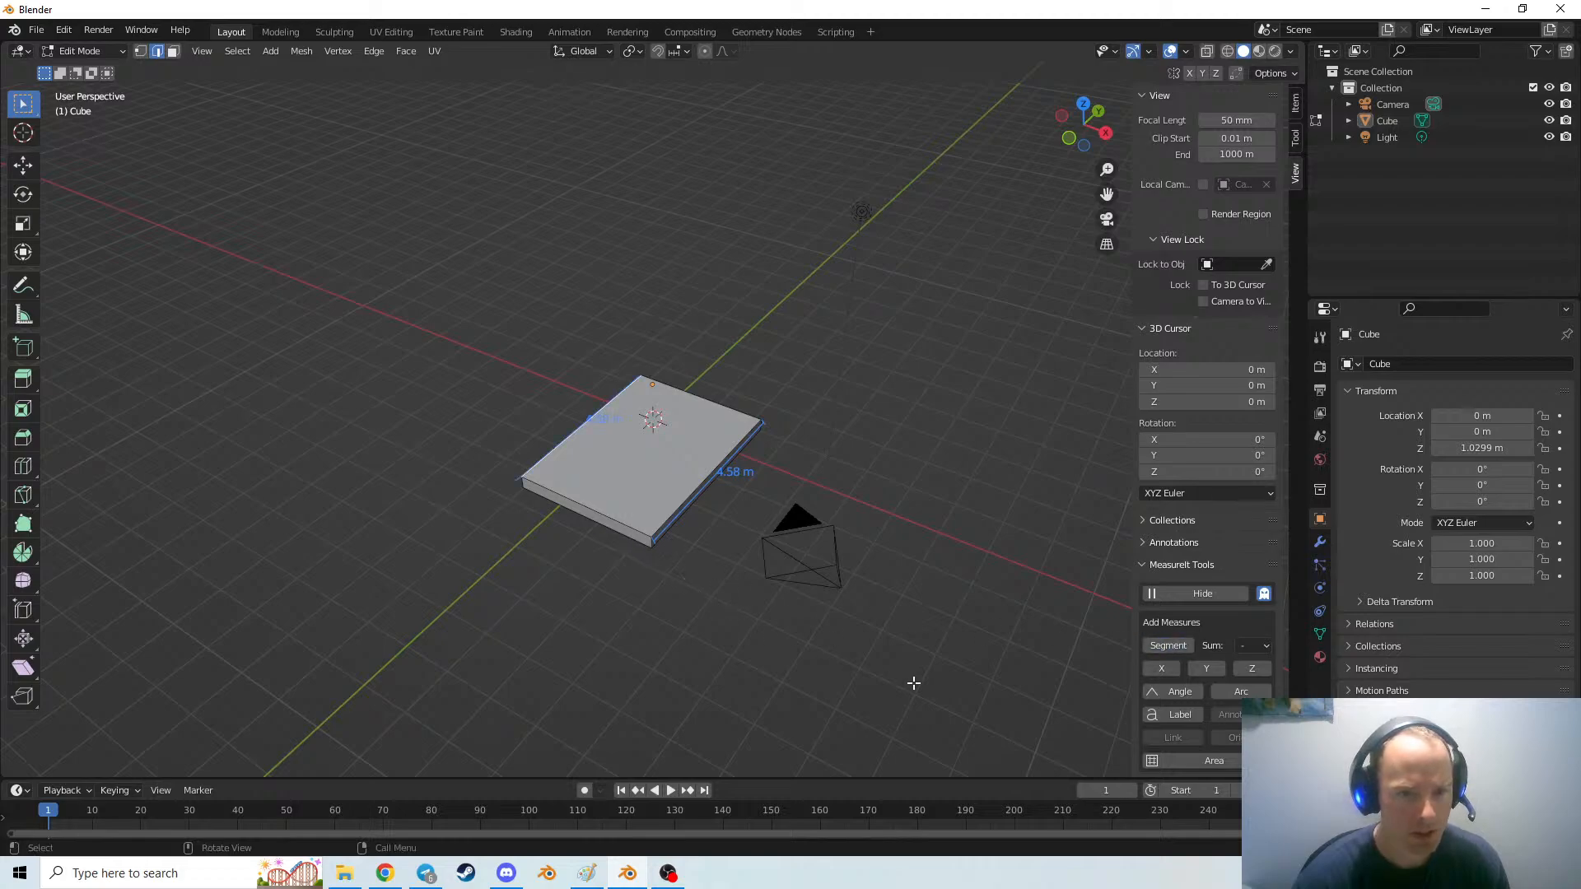
Examine the MeasureIt measurement items, unit options and edge commands, toggling the measurement display off and on
{"action": "scroll", "coordinate": [1215, 724], "scroll_direction": "down", "scroll_amount": 2}
{"action": "scroll", "coordinate": [1177, 728], "scroll_direction": "down", "scroll_amount": 7}
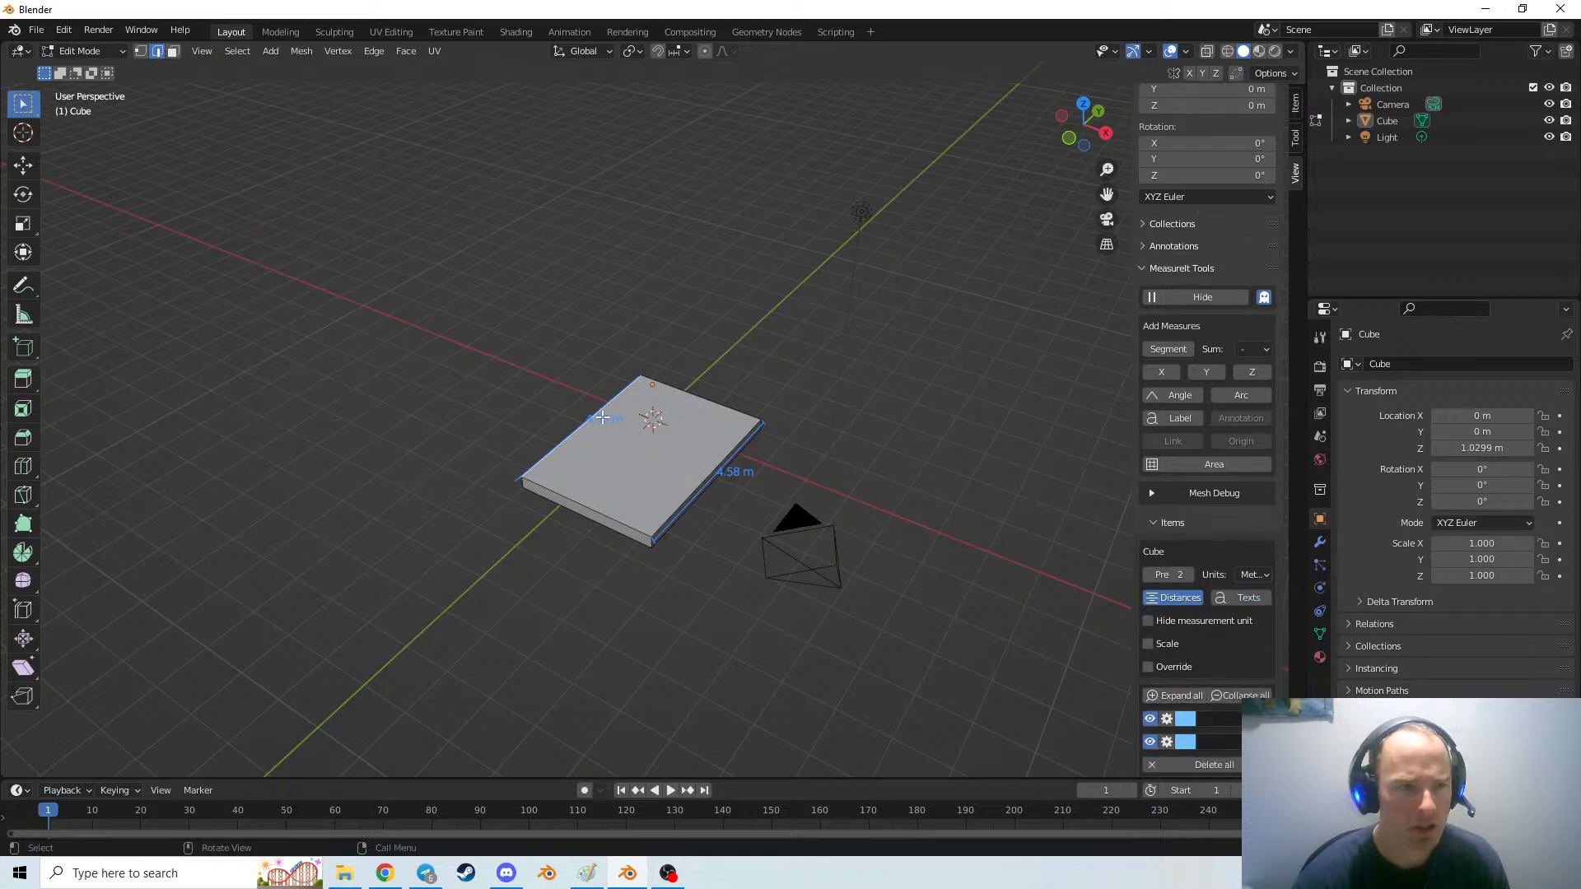
{"action": "scroll", "coordinate": [1204, 648], "scroll_direction": "down", "scroll_amount": 2}
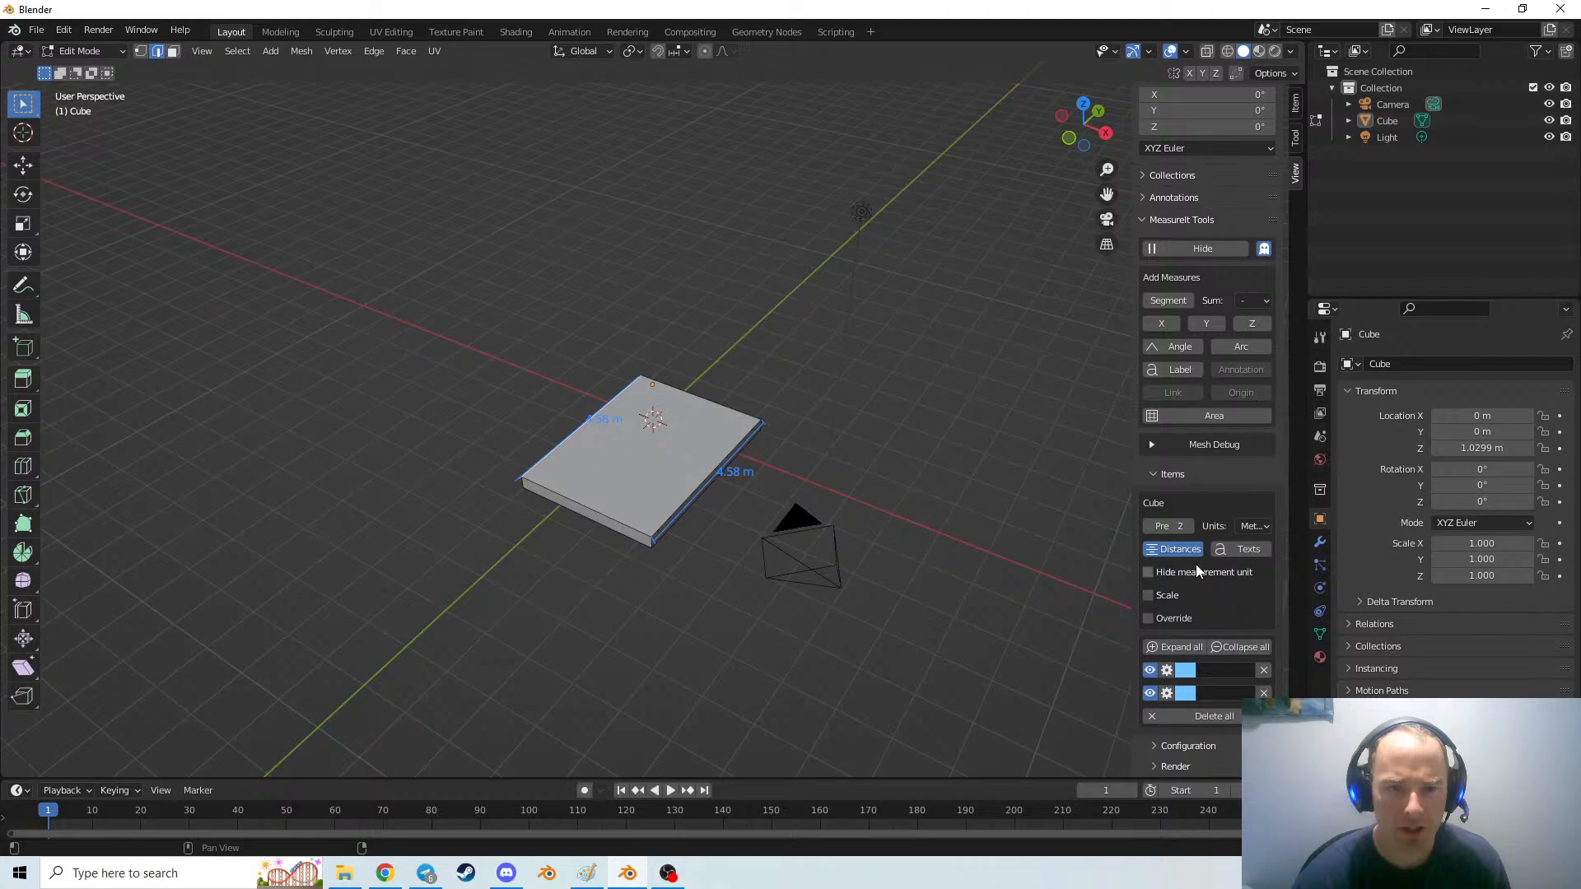
{"action": "scroll", "coordinate": [1201, 555], "scroll_direction": "up", "scroll_amount": 8}
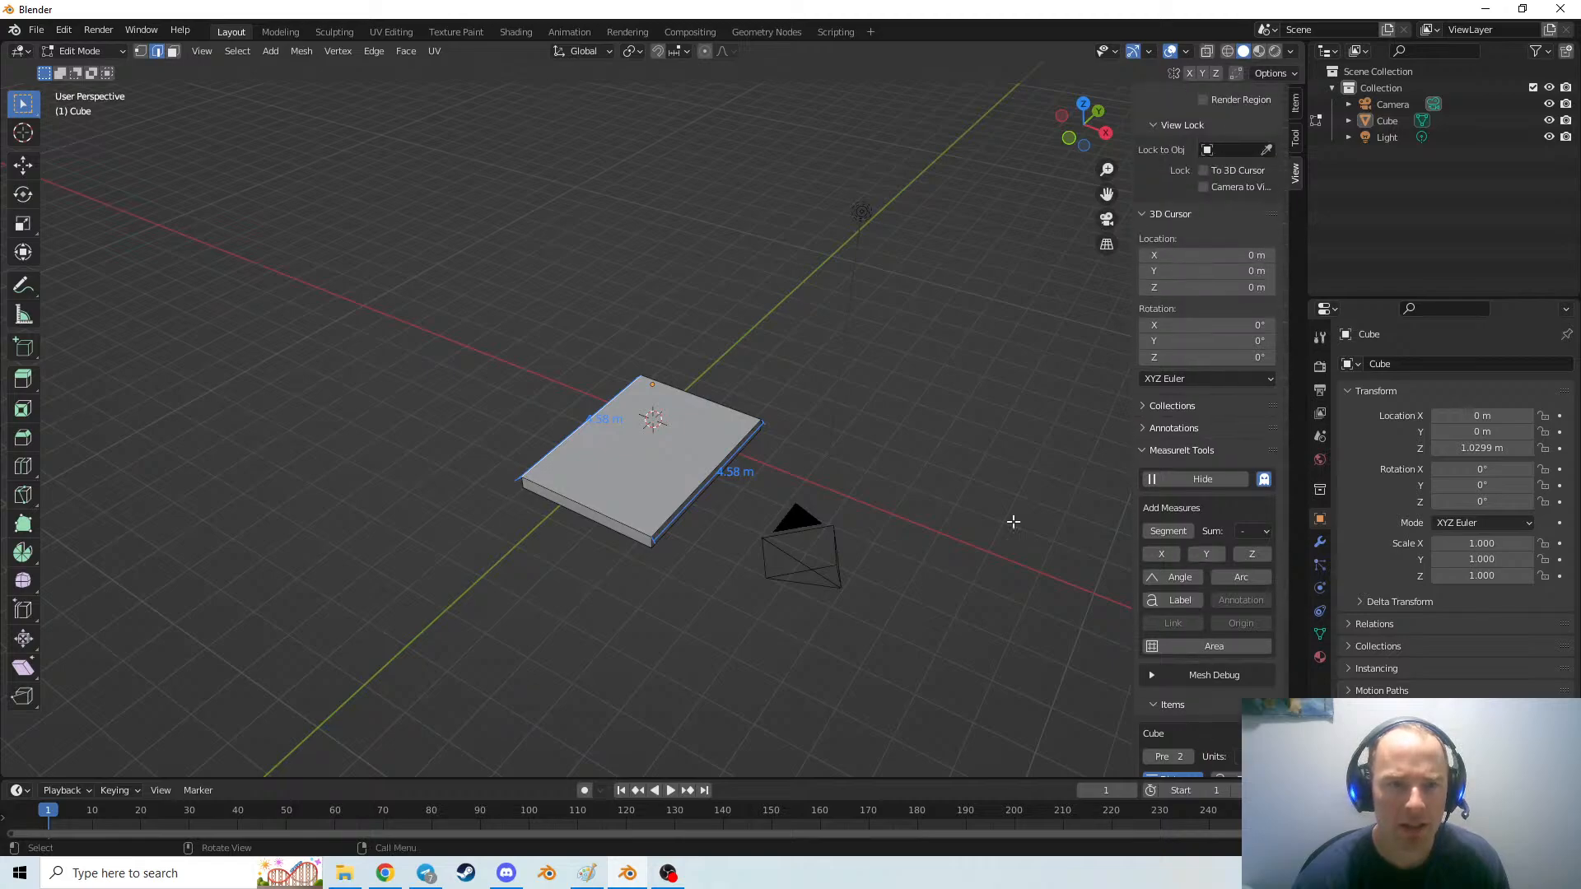
{"action": "right_click", "coordinate": [604, 418]}
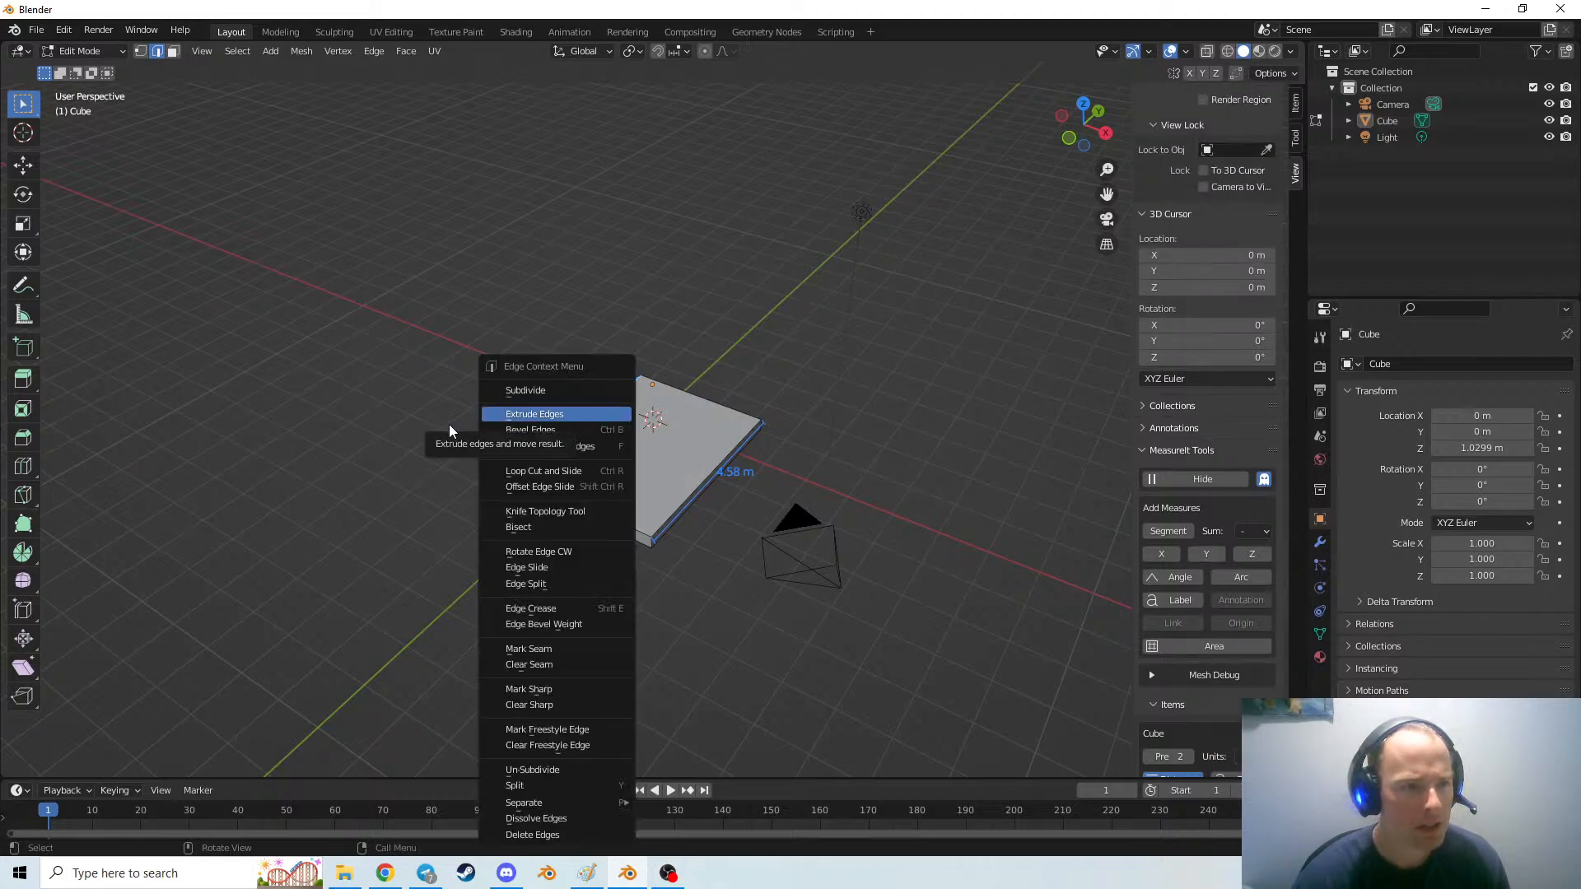
{"action": "key", "text": "Escape"}
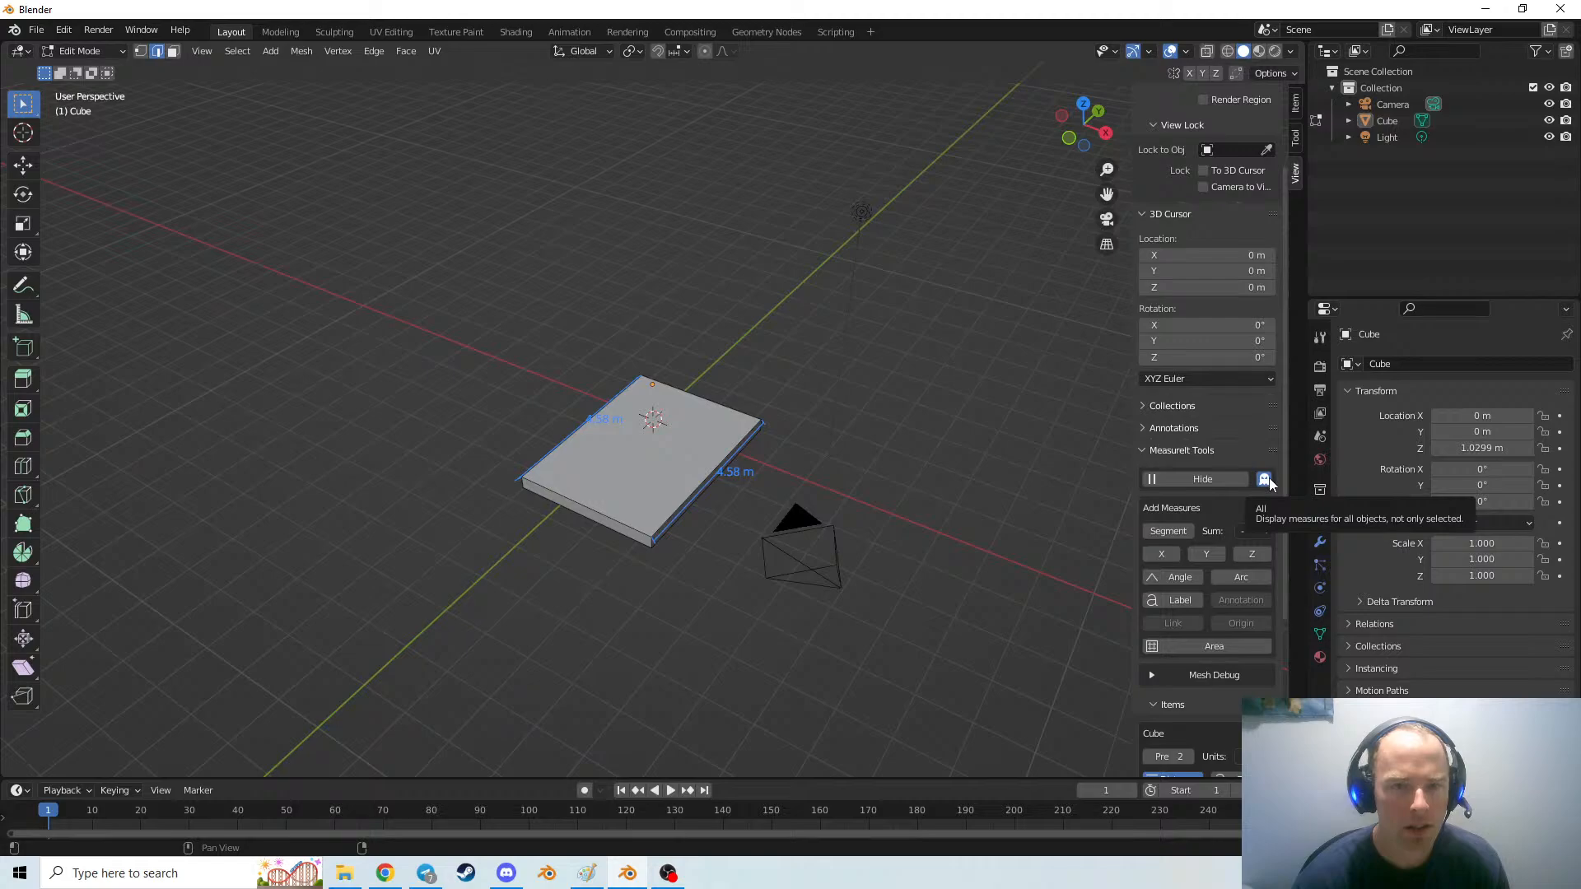
{"action": "left_click", "coordinate": [1204, 481]}
{"action": "left_click", "coordinate": [1206, 481]}
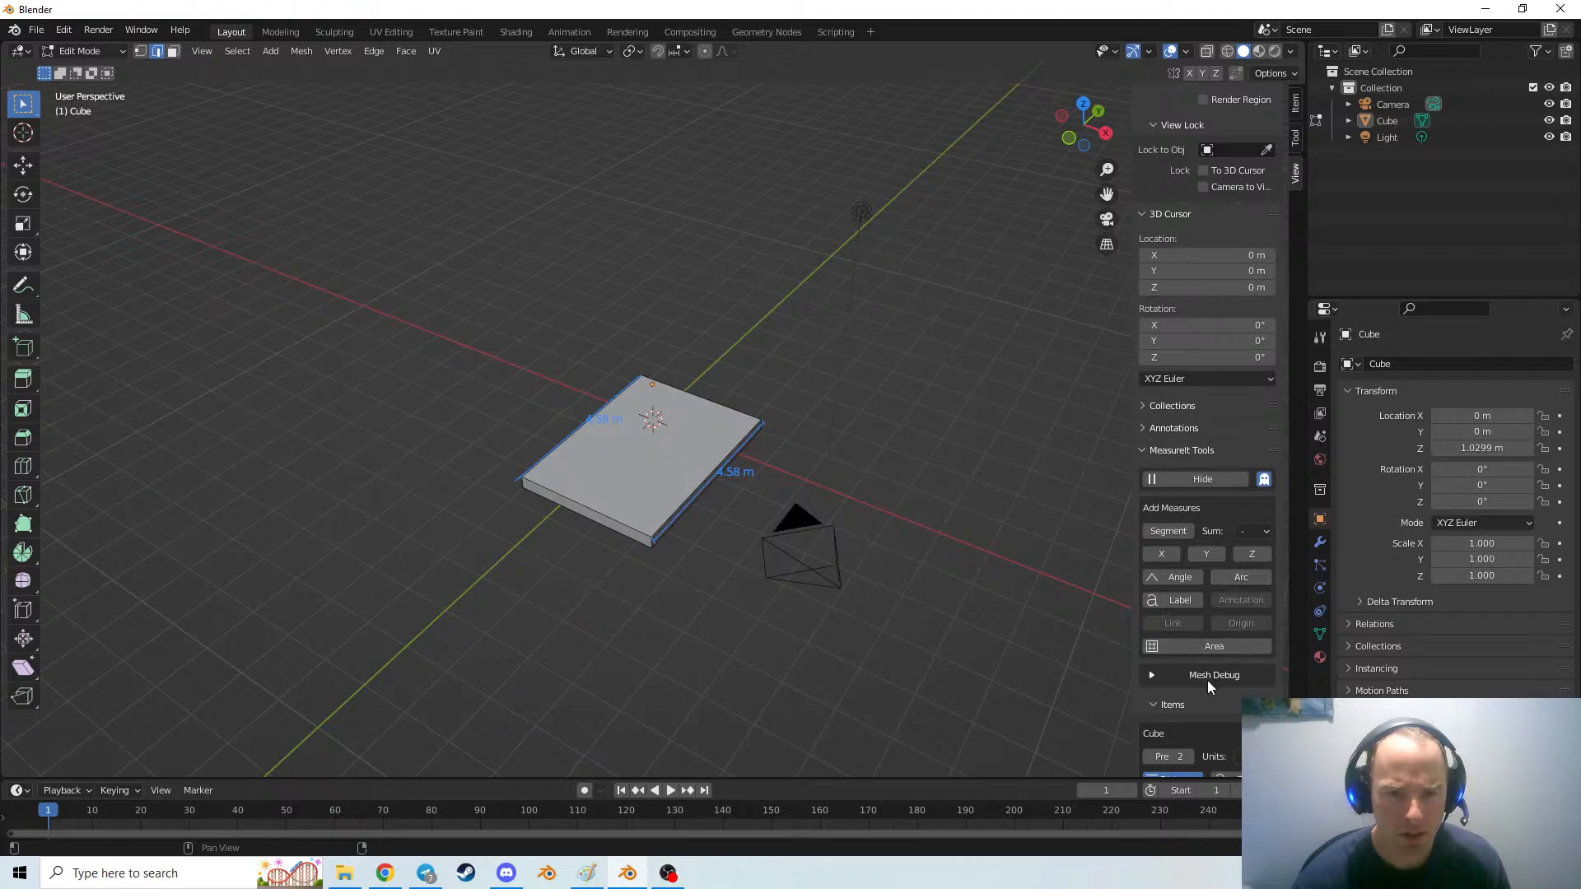
{"action": "scroll", "coordinate": [1201, 675], "scroll_direction": "down", "scroll_amount": 4}
{"action": "scroll", "coordinate": [1201, 675], "scroll_direction": "down", "scroll_amount": 2}
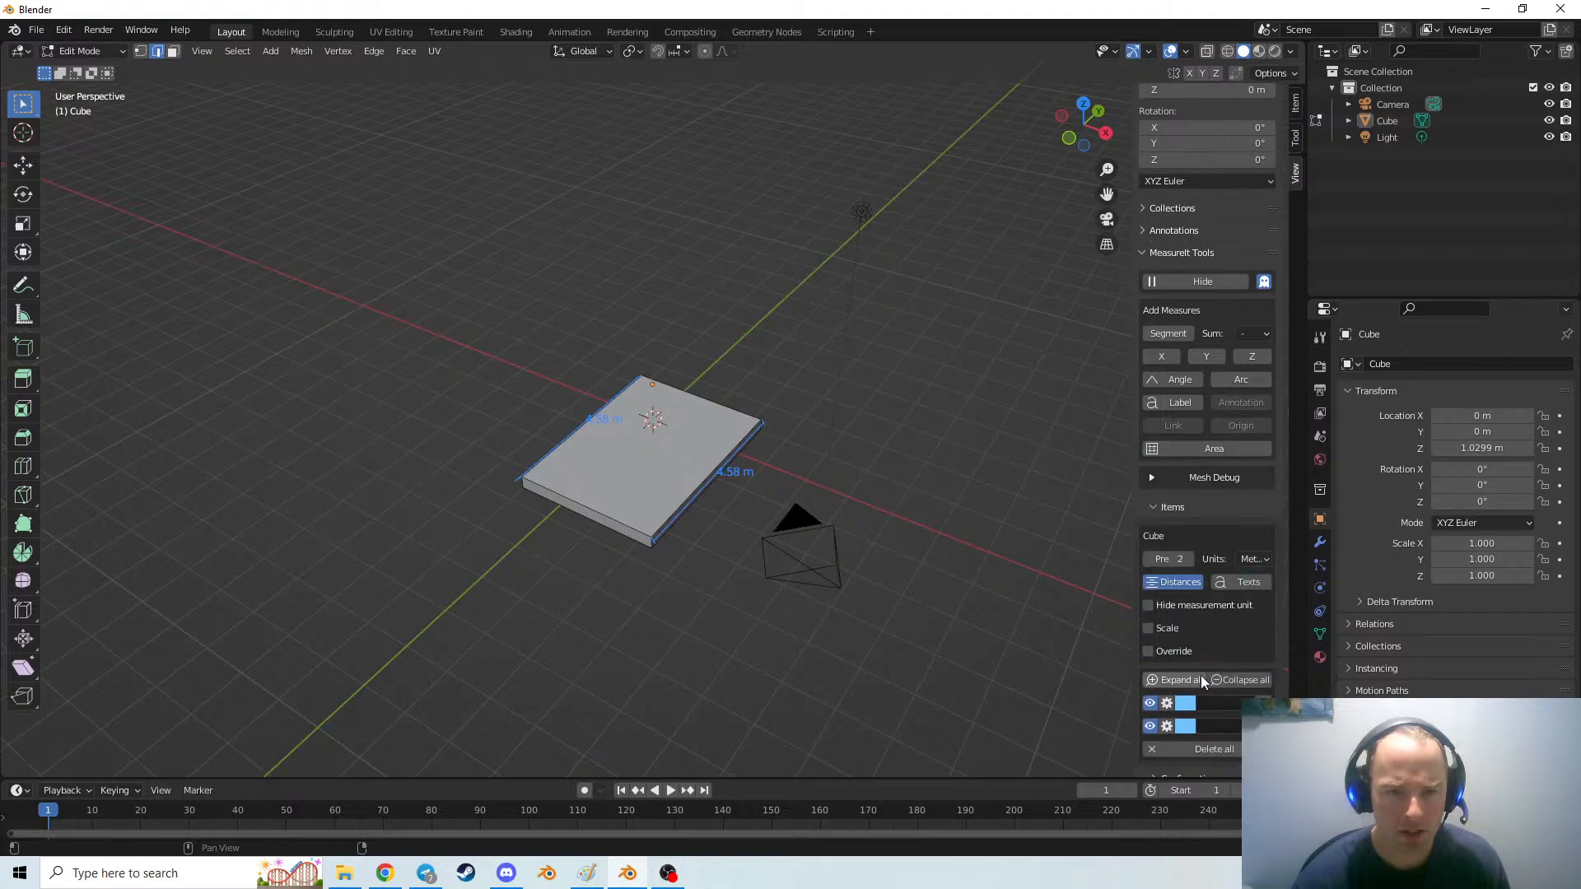
{"action": "scroll", "coordinate": [1199, 651], "scroll_direction": "down", "scroll_amount": 1}
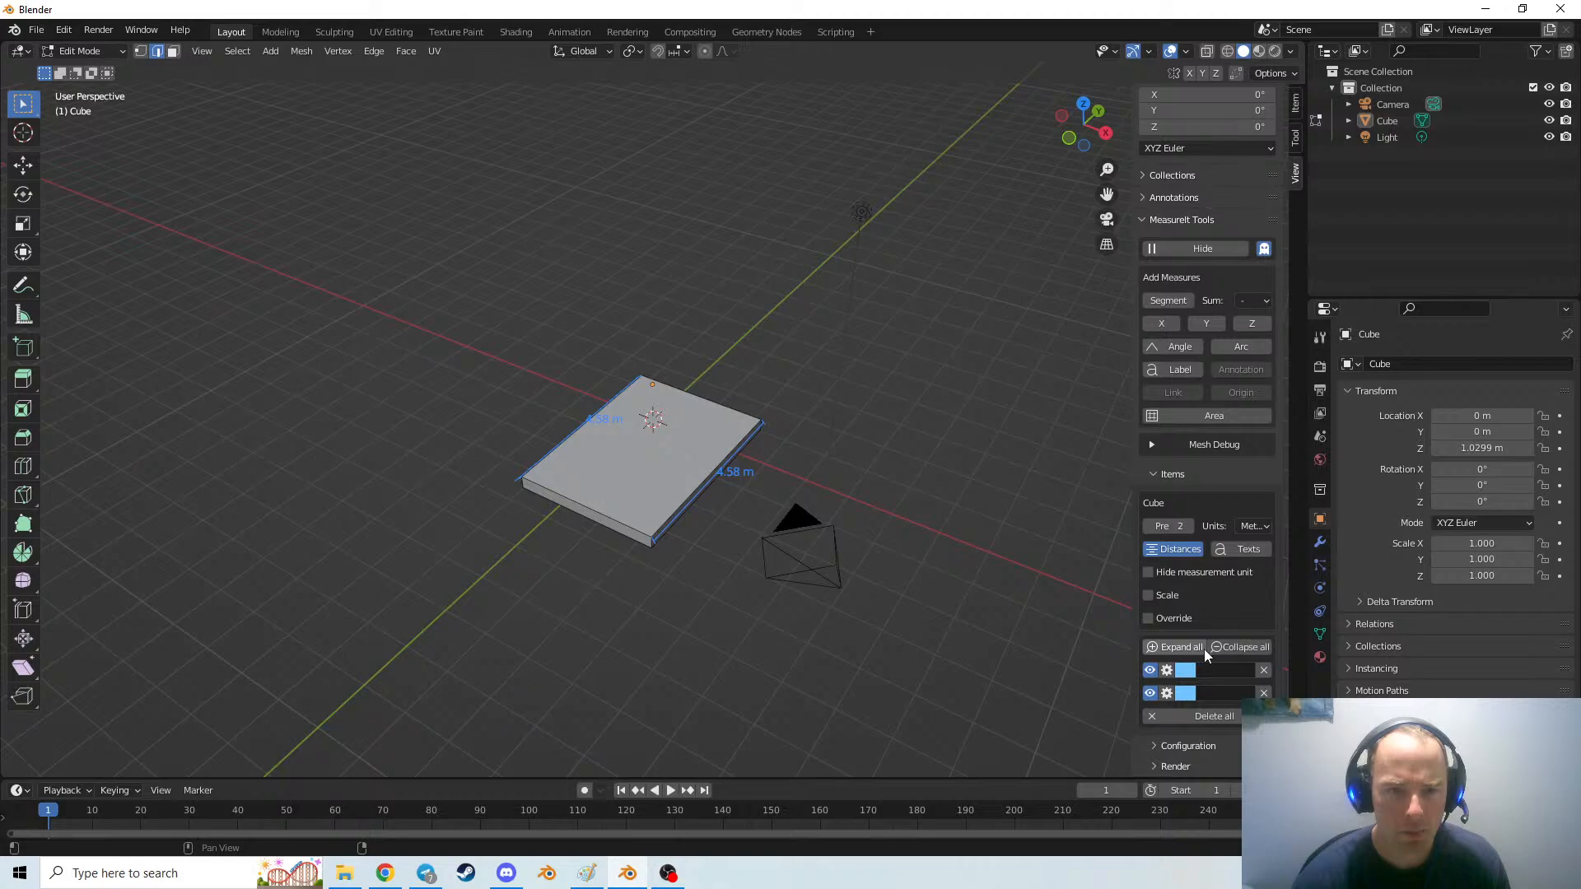
{"action": "scroll", "coordinate": [1218, 741], "scroll_direction": "up", "scroll_amount": 6}
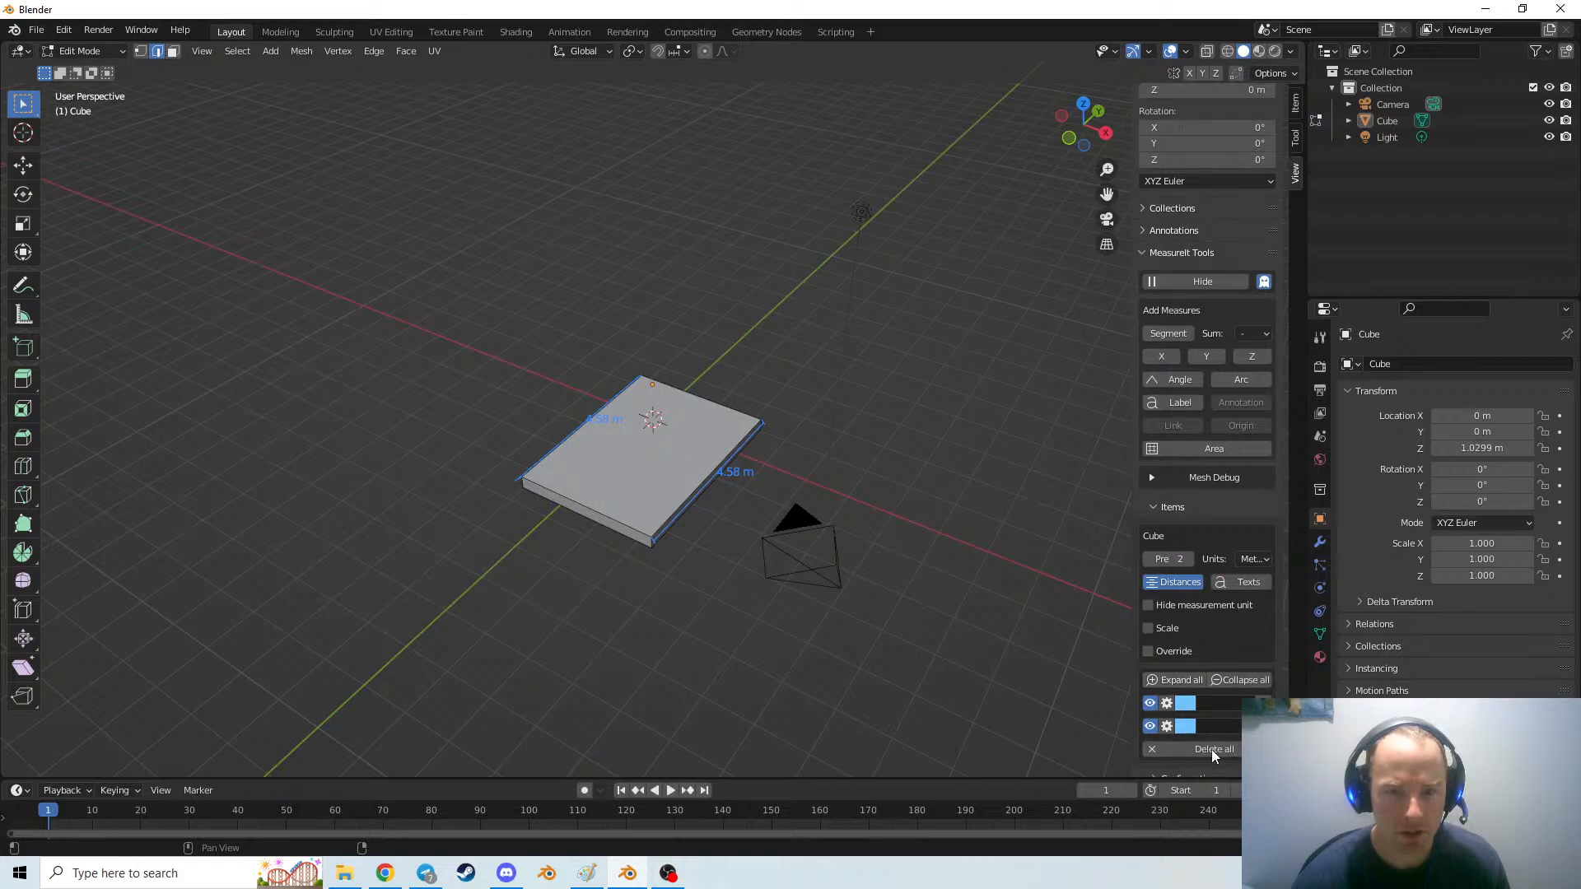
{"action": "scroll", "coordinate": [1201, 702], "scroll_direction": "up", "scroll_amount": 4}
{"action": "scroll", "coordinate": [1199, 699], "scroll_direction": "down", "scroll_amount": 6}
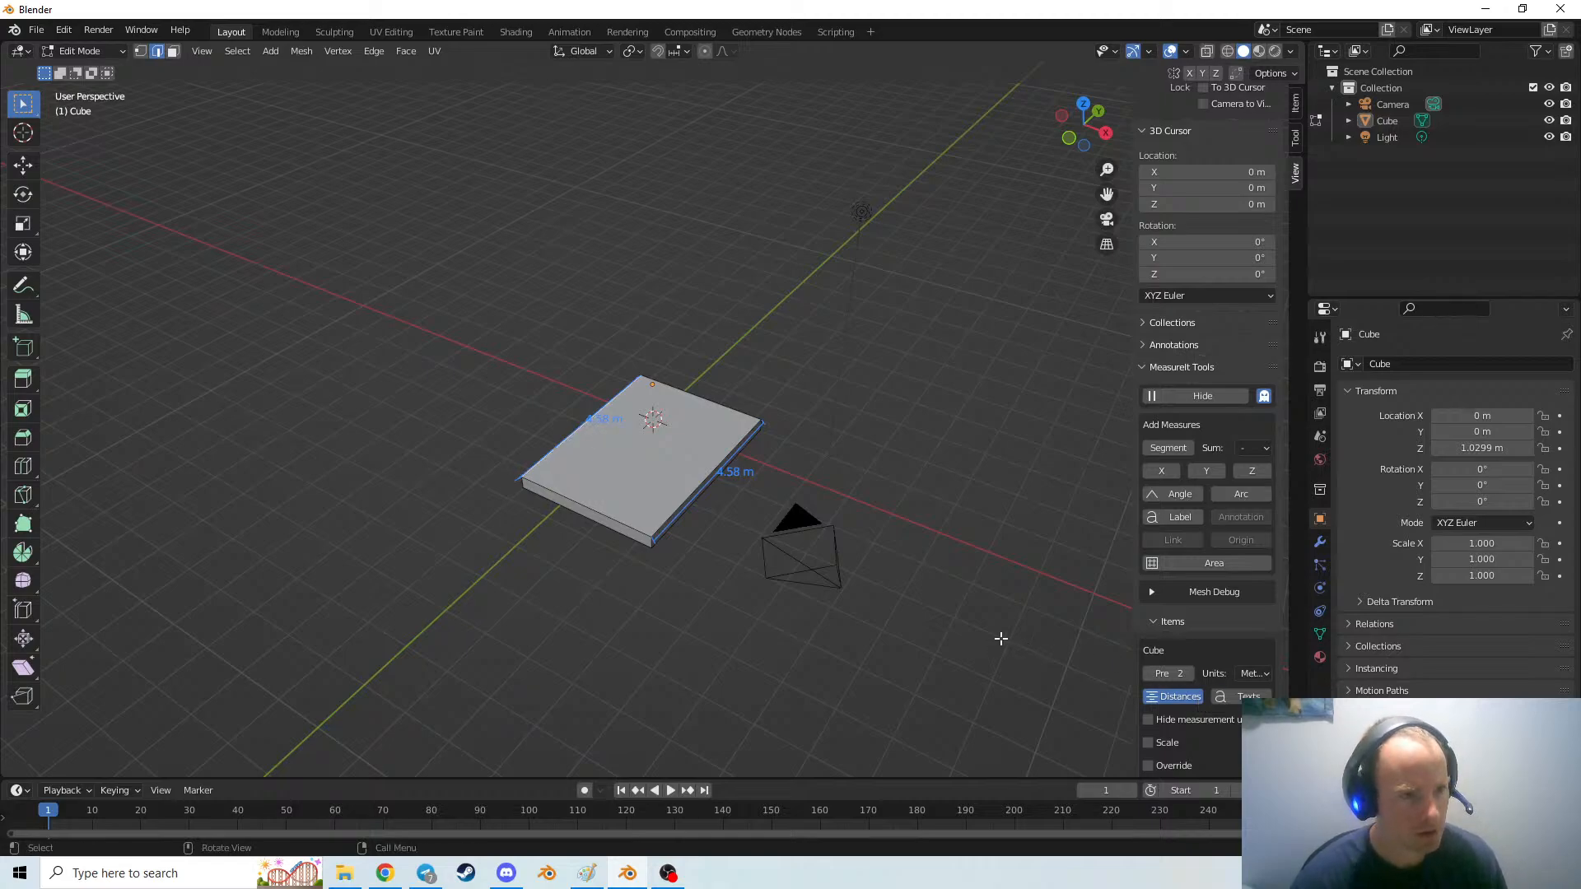
Undo the opposite long edge's measurement and add a segment measurement to the slab's short near upper edge in Edit Mode
{"action": "key", "text": "Tab"}
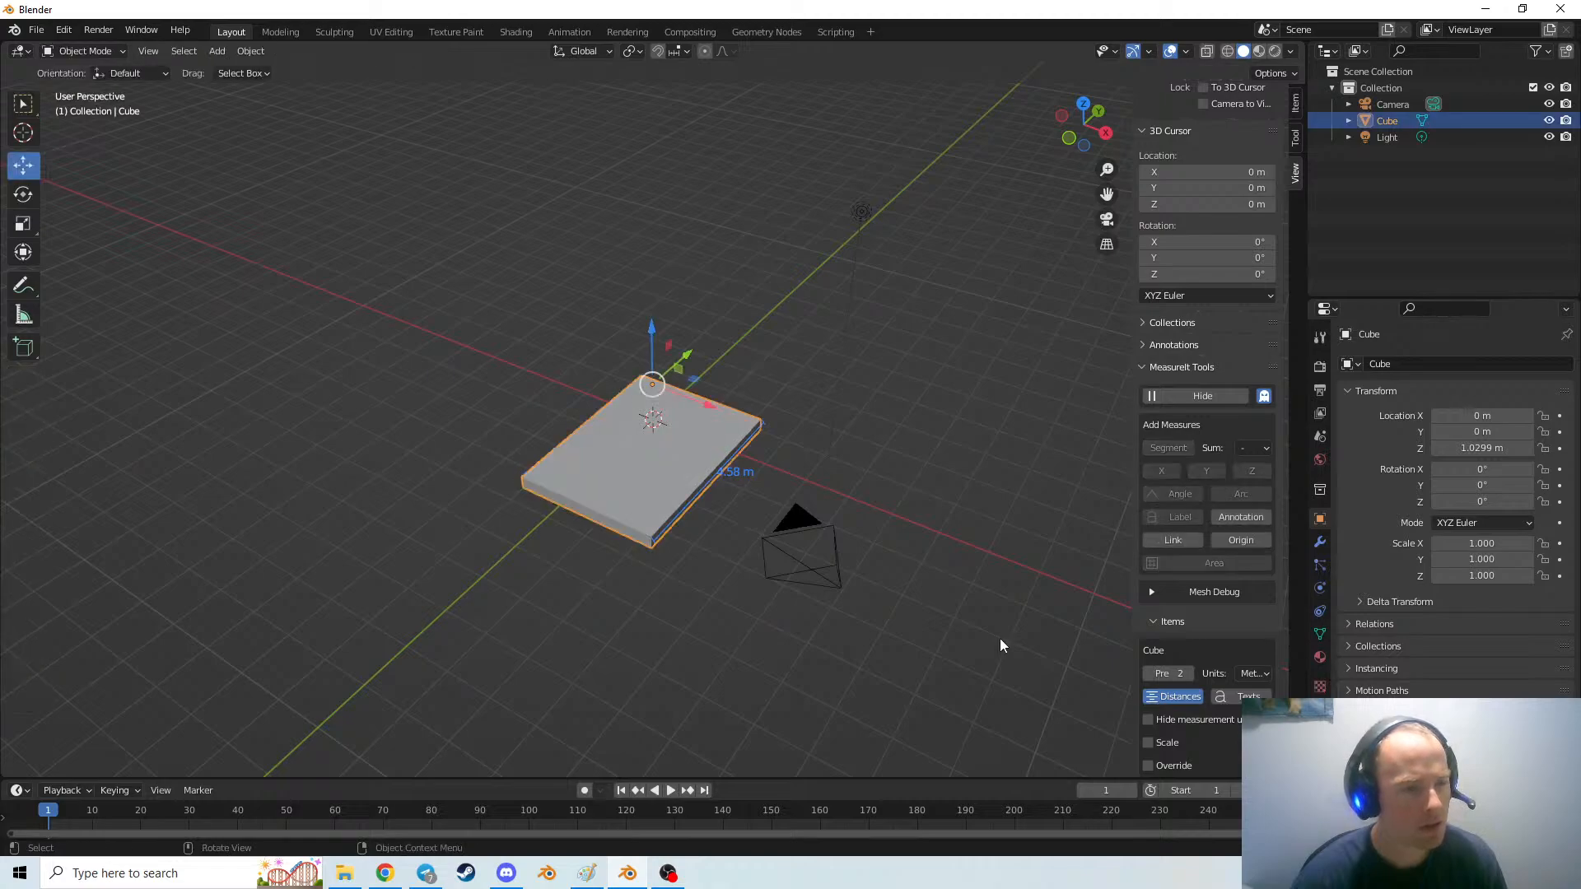
{"action": "key", "text": "w"}
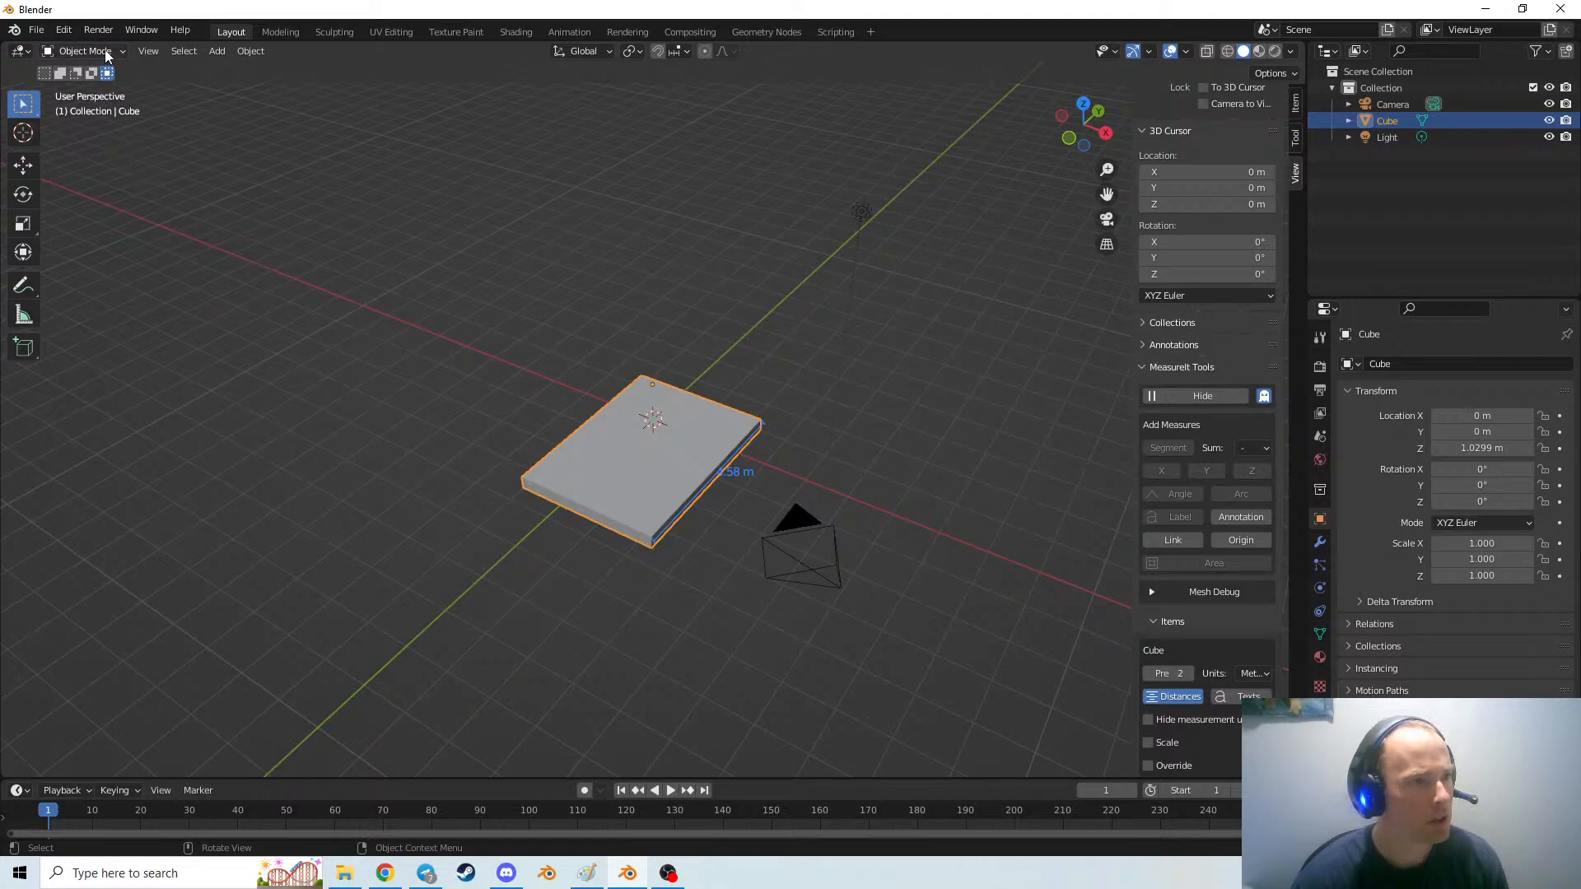
{"action": "key", "text": "Tab"}
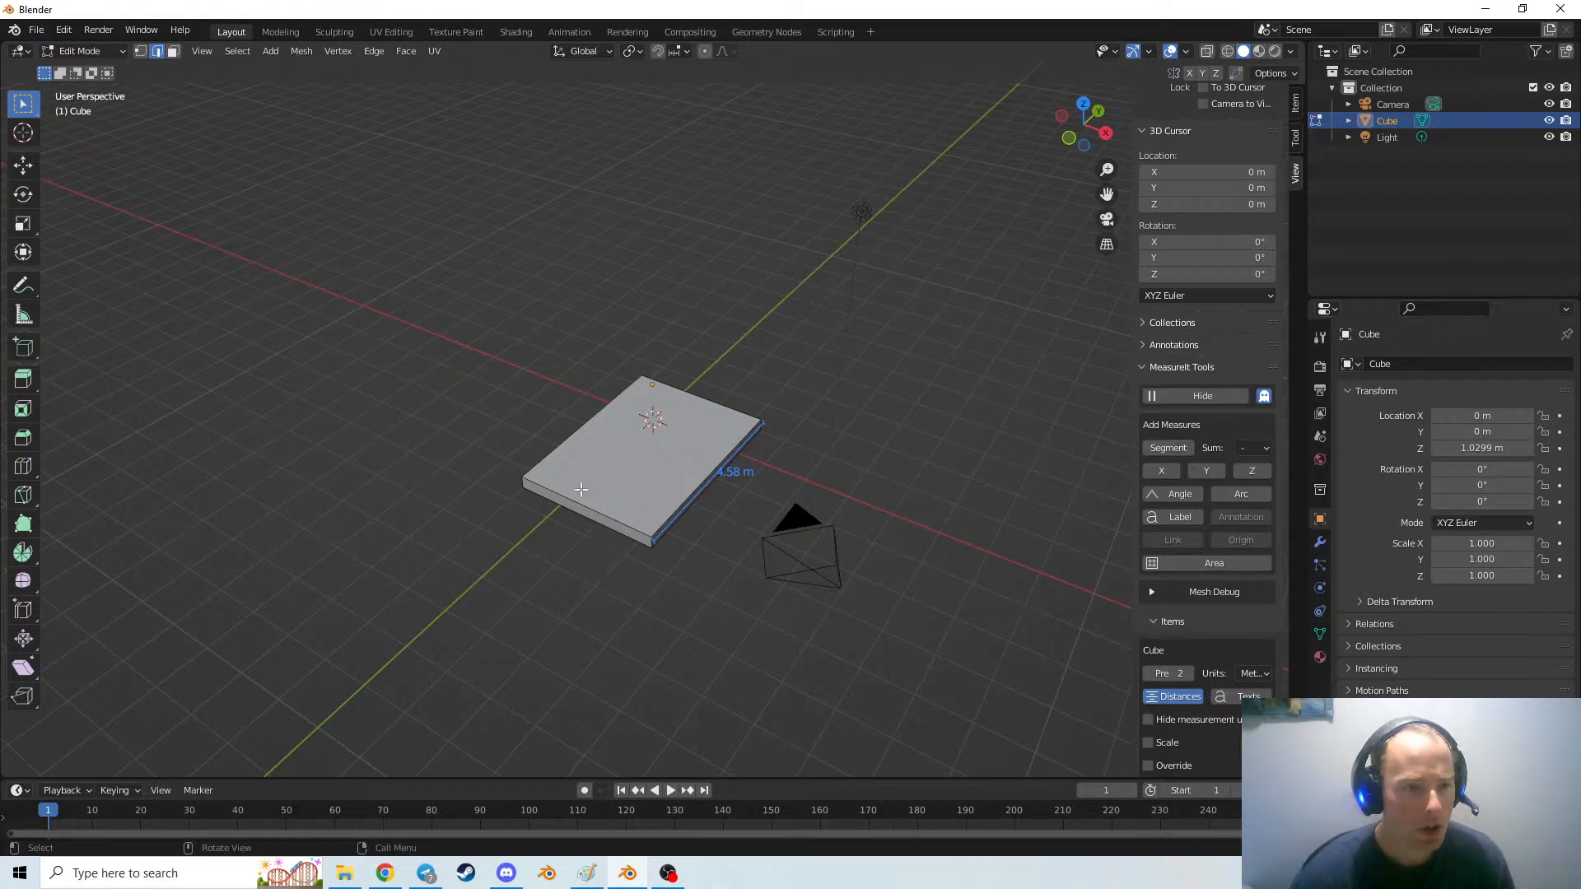
{"action": "left_click", "coordinate": [1166, 449]}
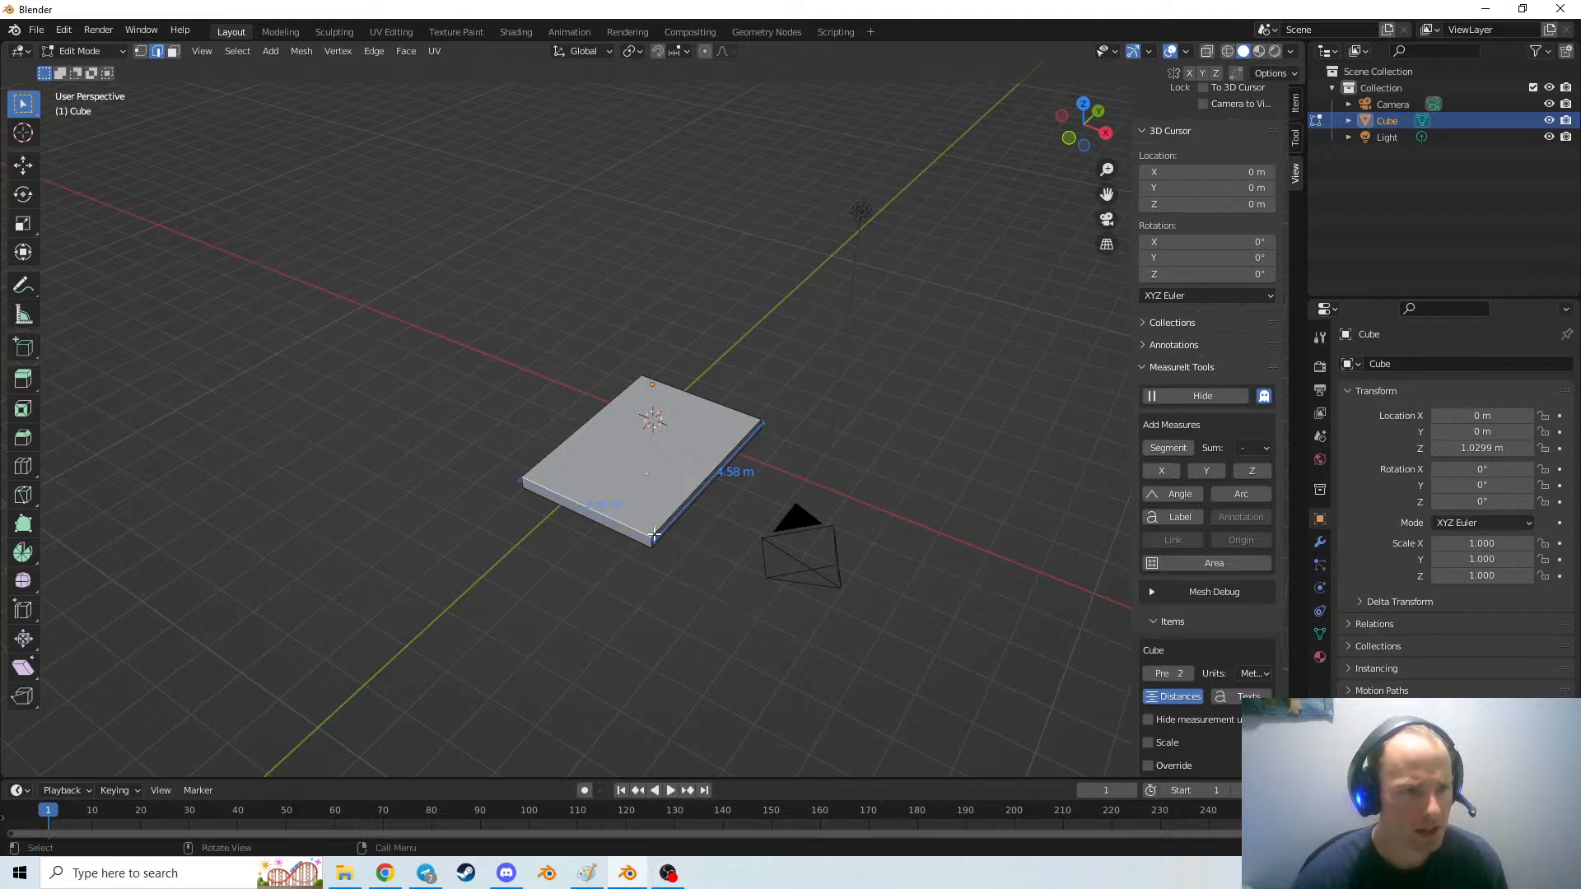
Move the slab's short near edge outward along Y with the Move tool, lengthening the long side to about 10.31 m
{"action": "left_click", "coordinate": [24, 168]}
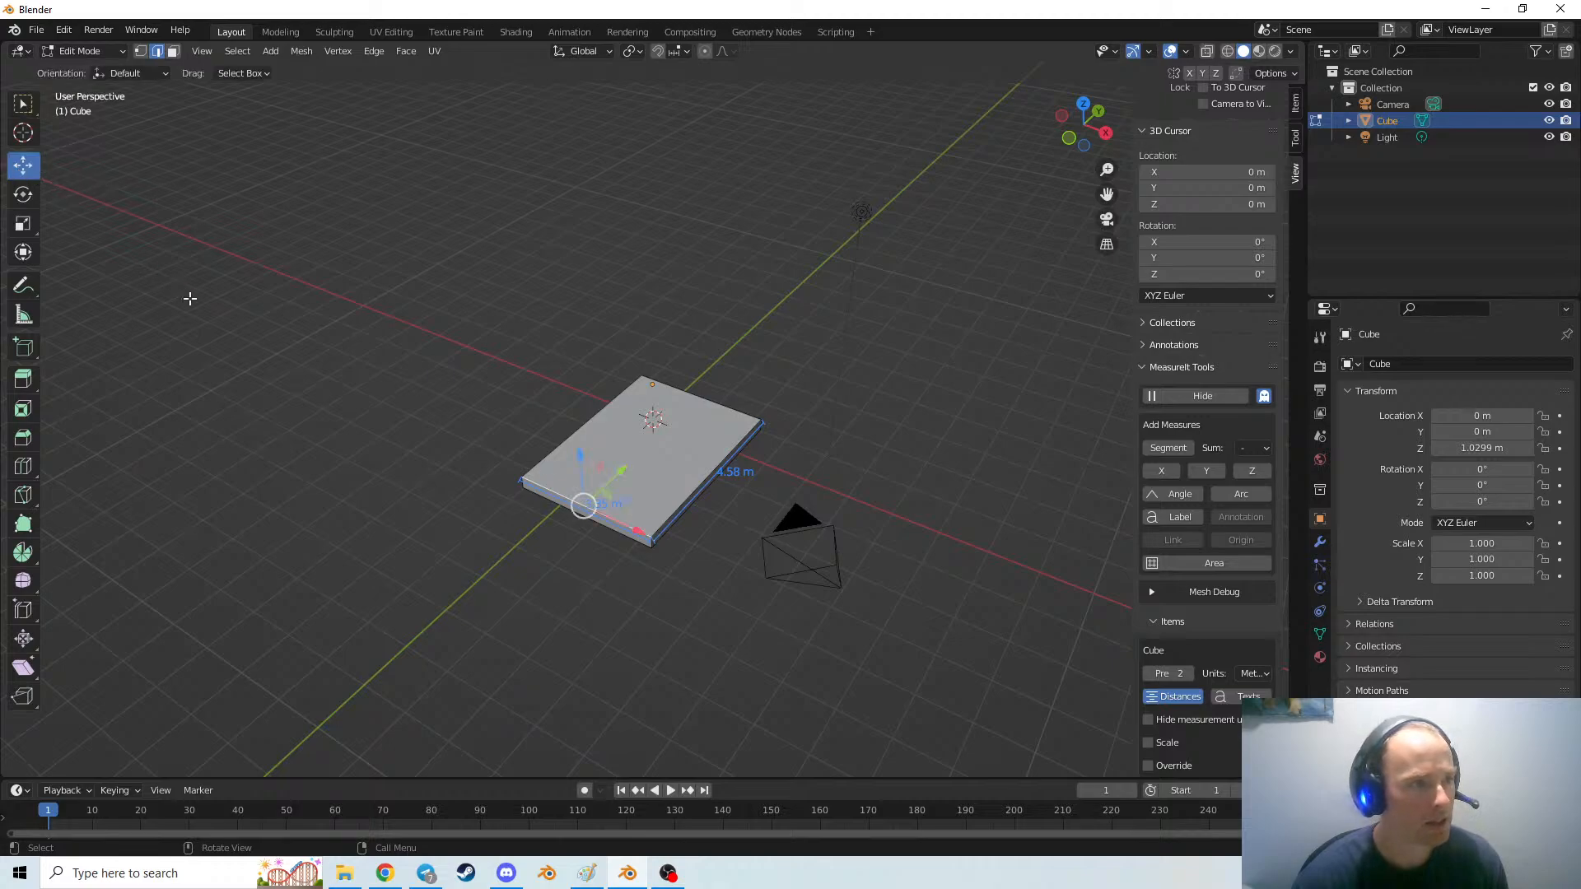
{"action": "left_click_drag", "start_coordinate": [618, 475], "coordinate": [353, 628]}
{"action": "scroll", "coordinate": [667, 562], "scroll_direction": "down", "scroll_amount": 1}
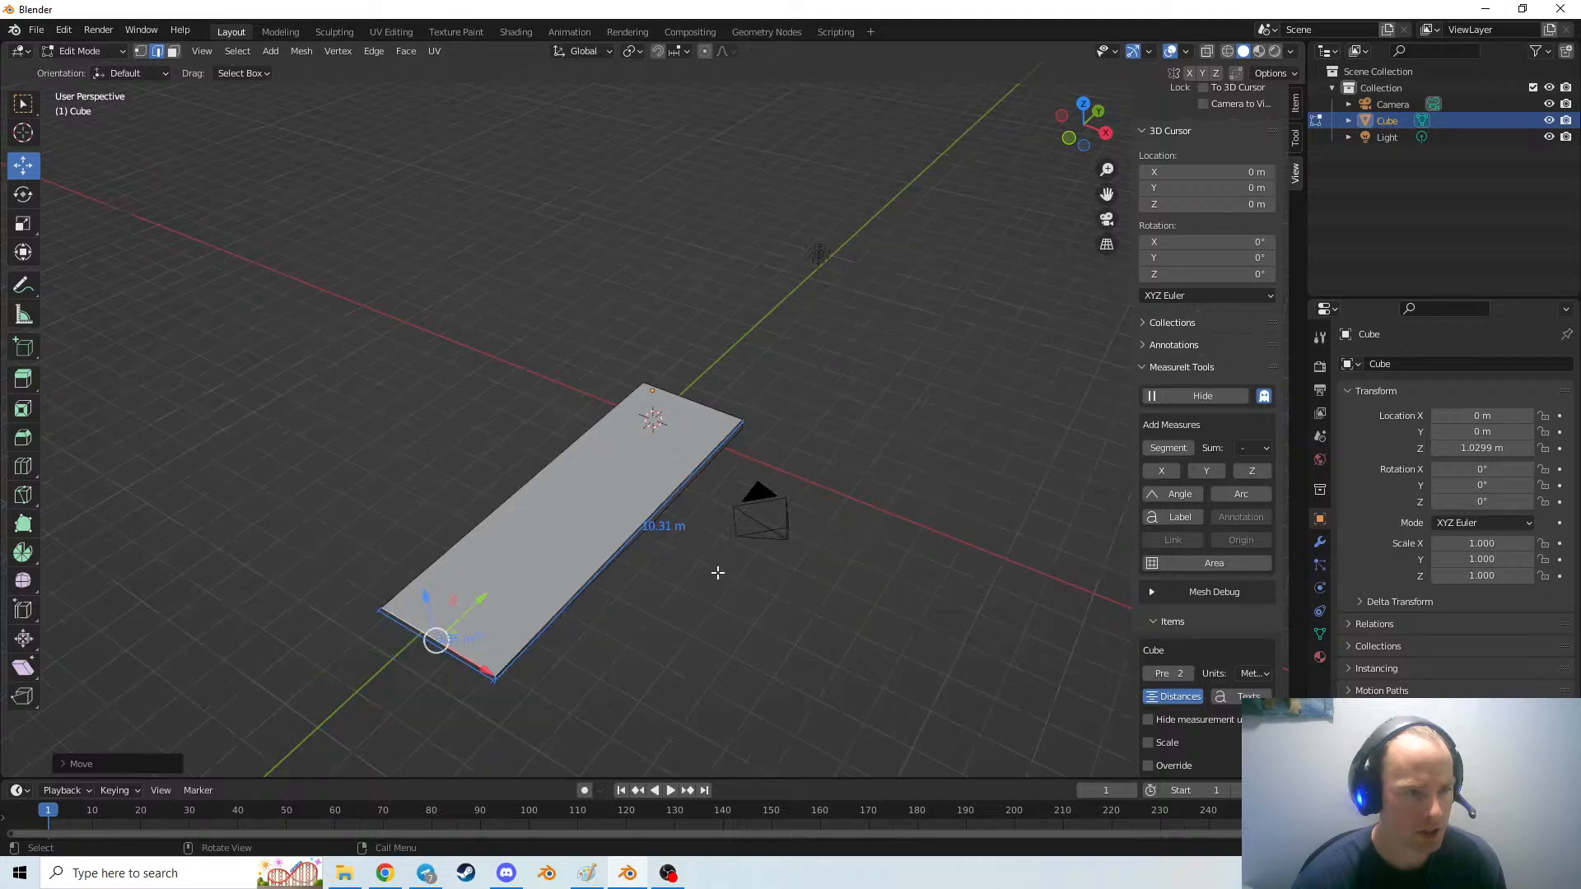
Check the tutorial's units section in Chrome, then return to Blender, try Inches as the MeasureIt unit and restore Meters
{"action": "key", "text": "alt+Tab"}
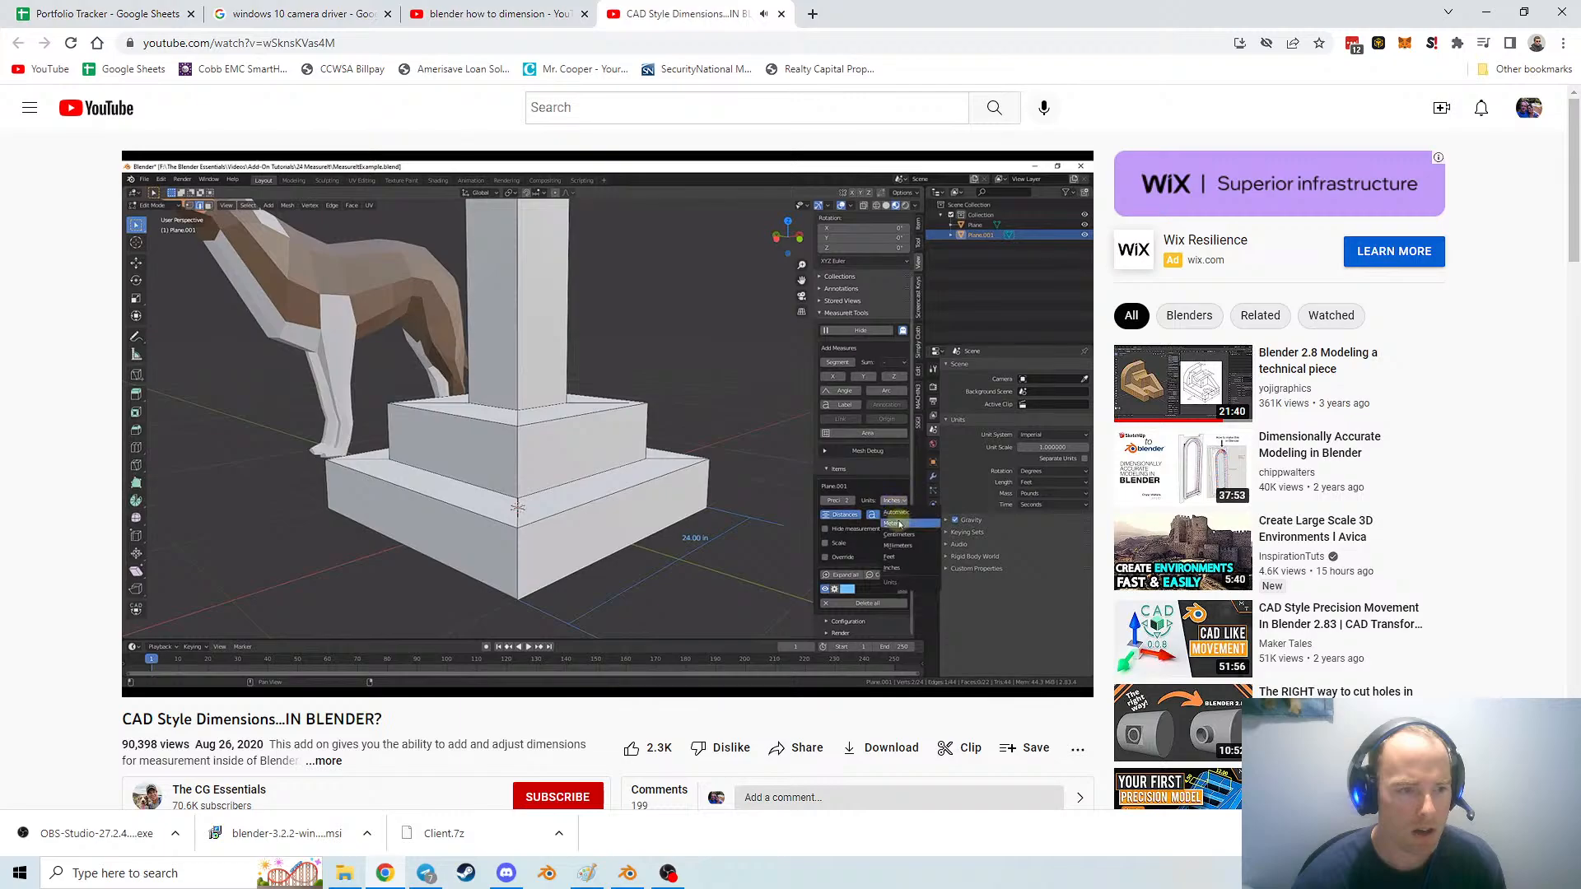
{"action": "key", "text": "alt+Tab"}
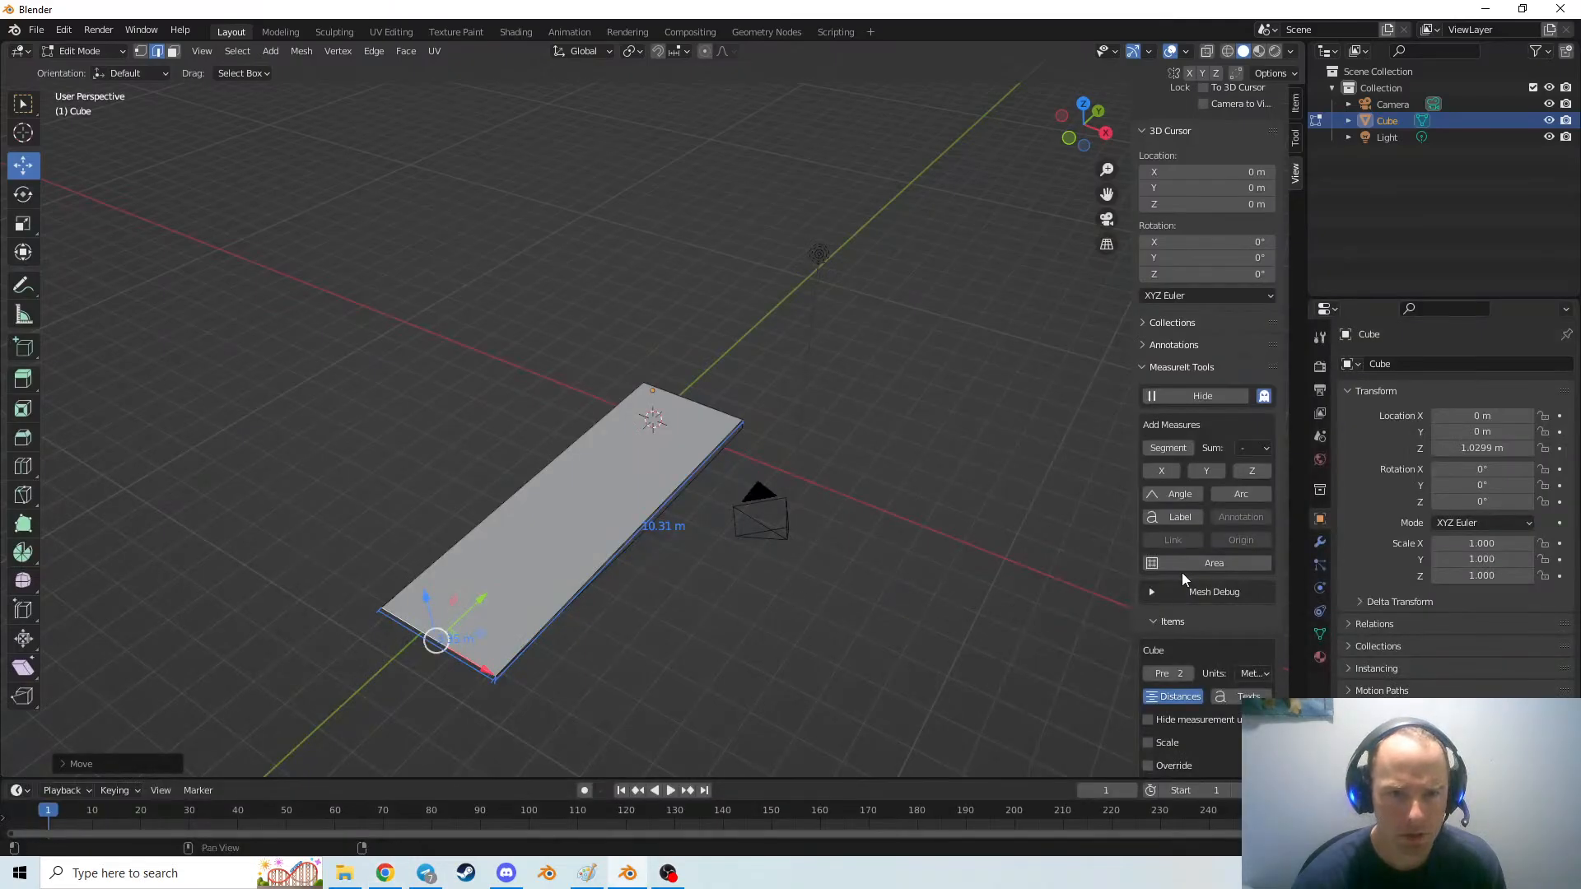
{"action": "scroll", "coordinate": [1228, 627], "scroll_direction": "down", "scroll_amount": 4}
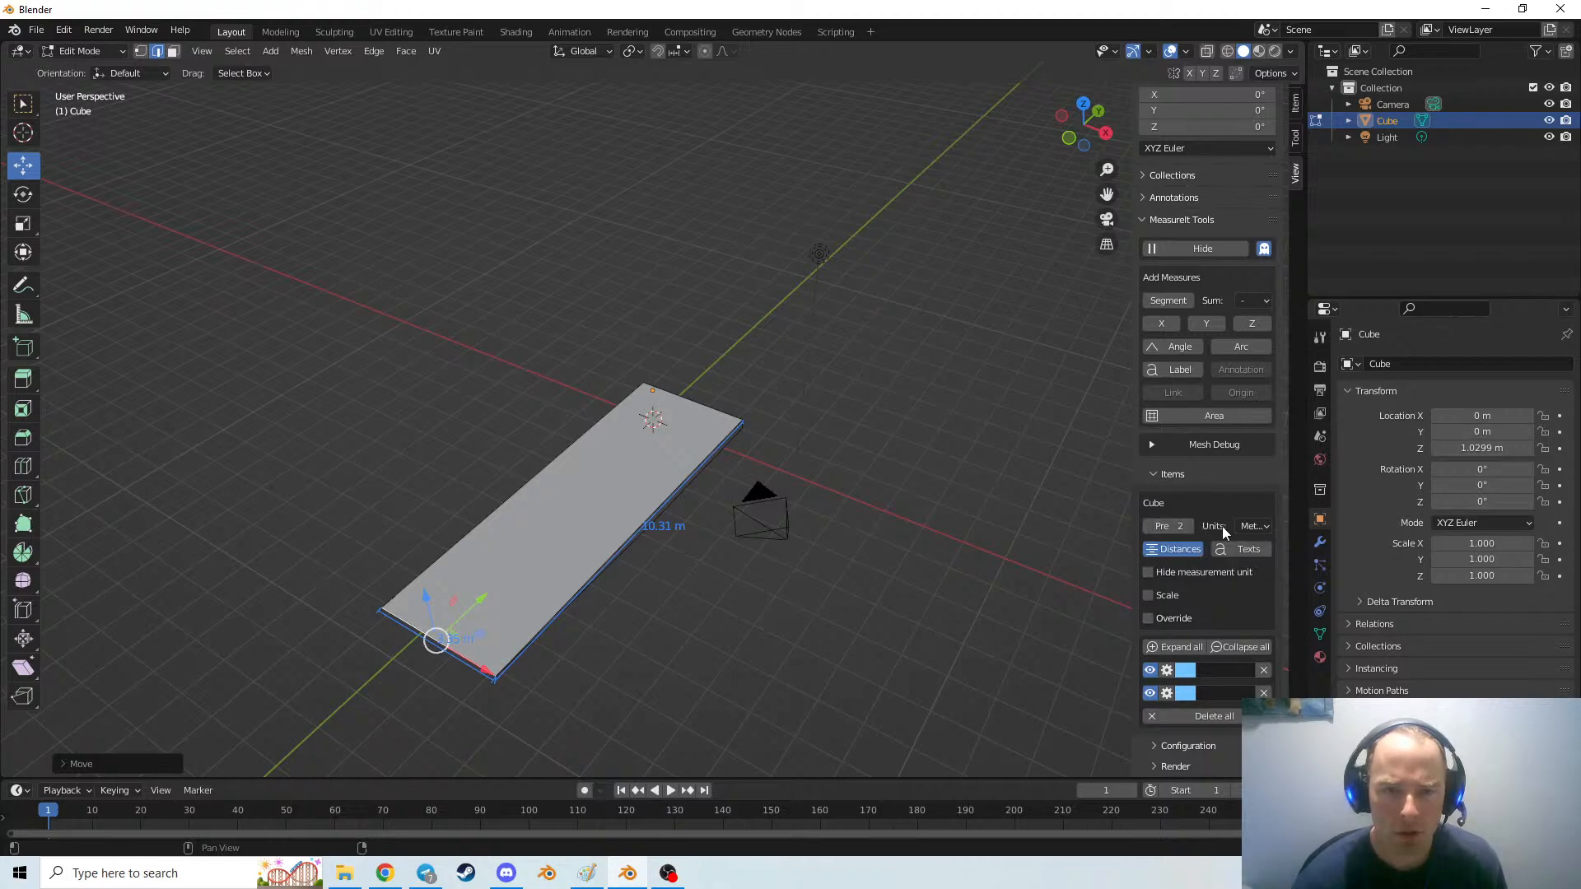
{"action": "left_click", "coordinate": [1253, 526]}
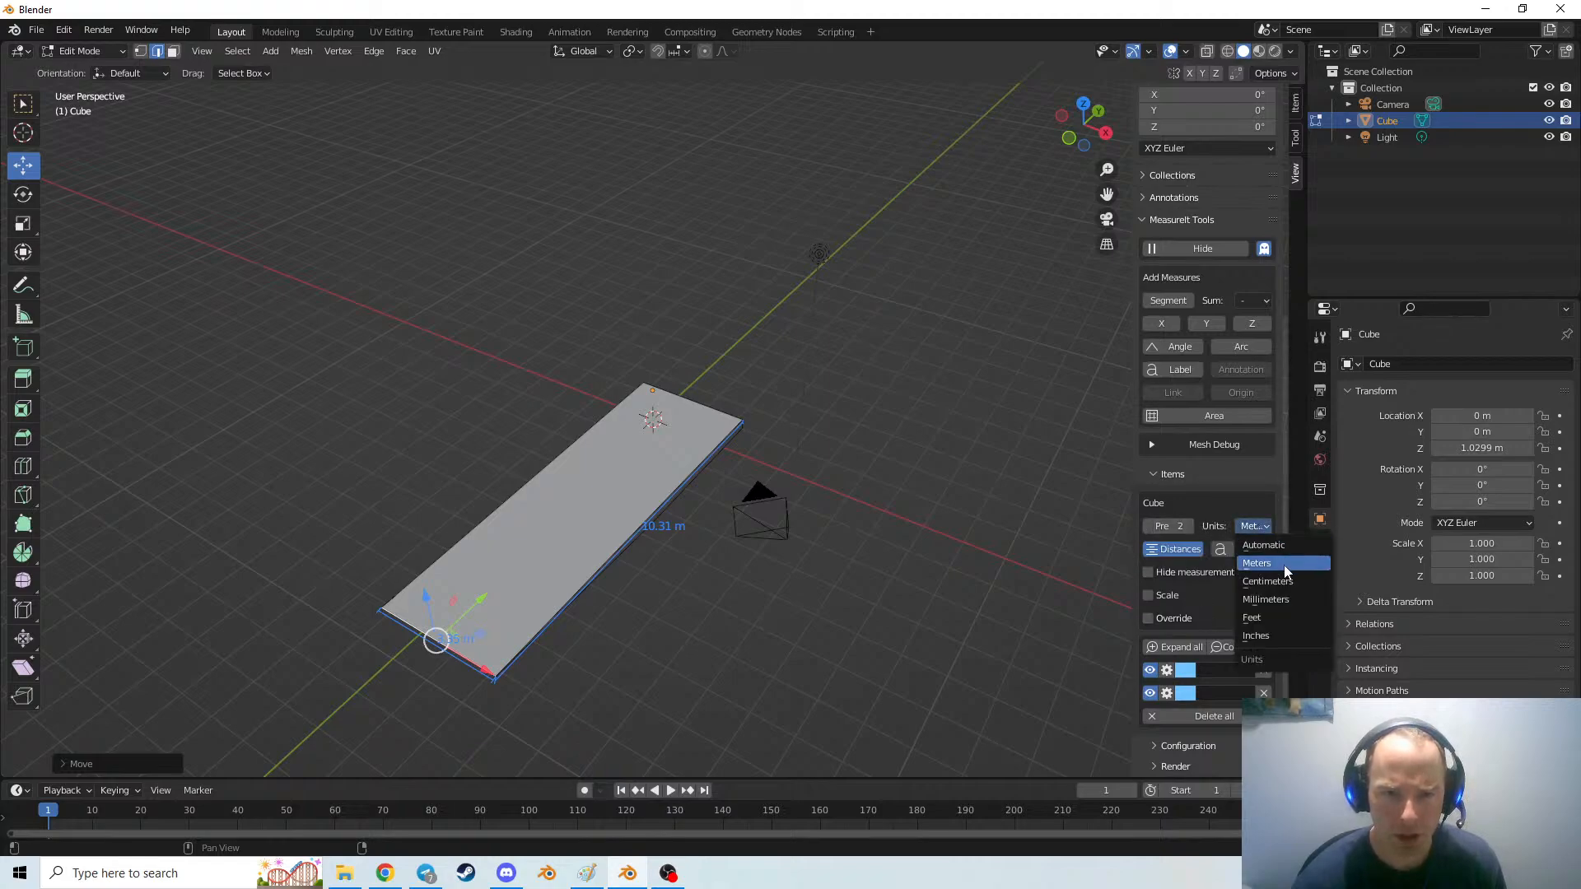
{"action": "left_click", "coordinate": [1286, 636]}
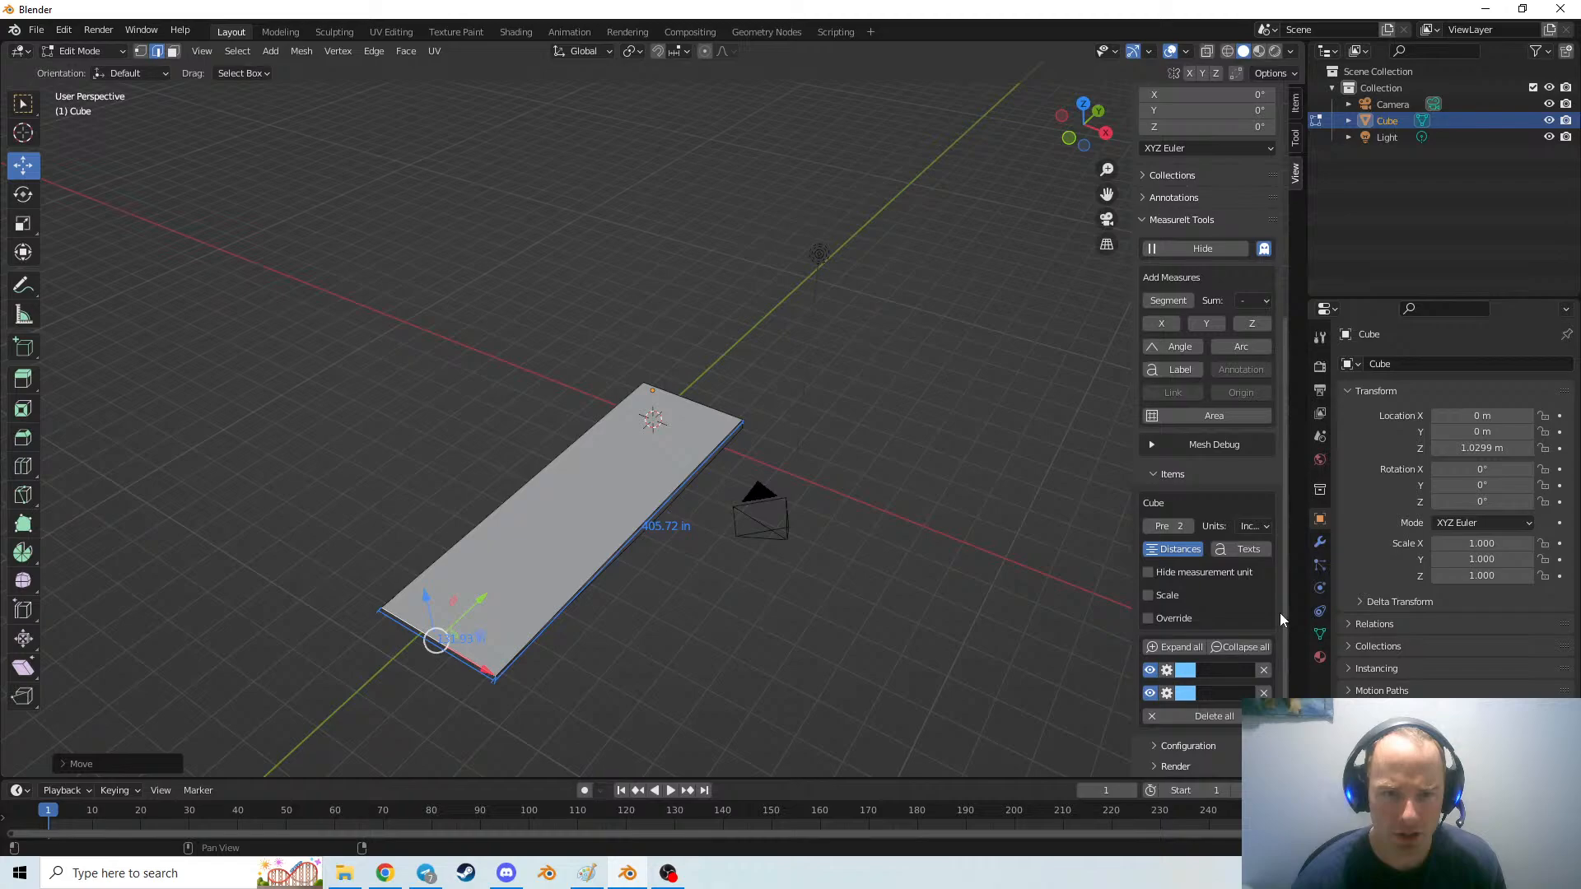
{"action": "left_click", "coordinate": [1253, 530]}
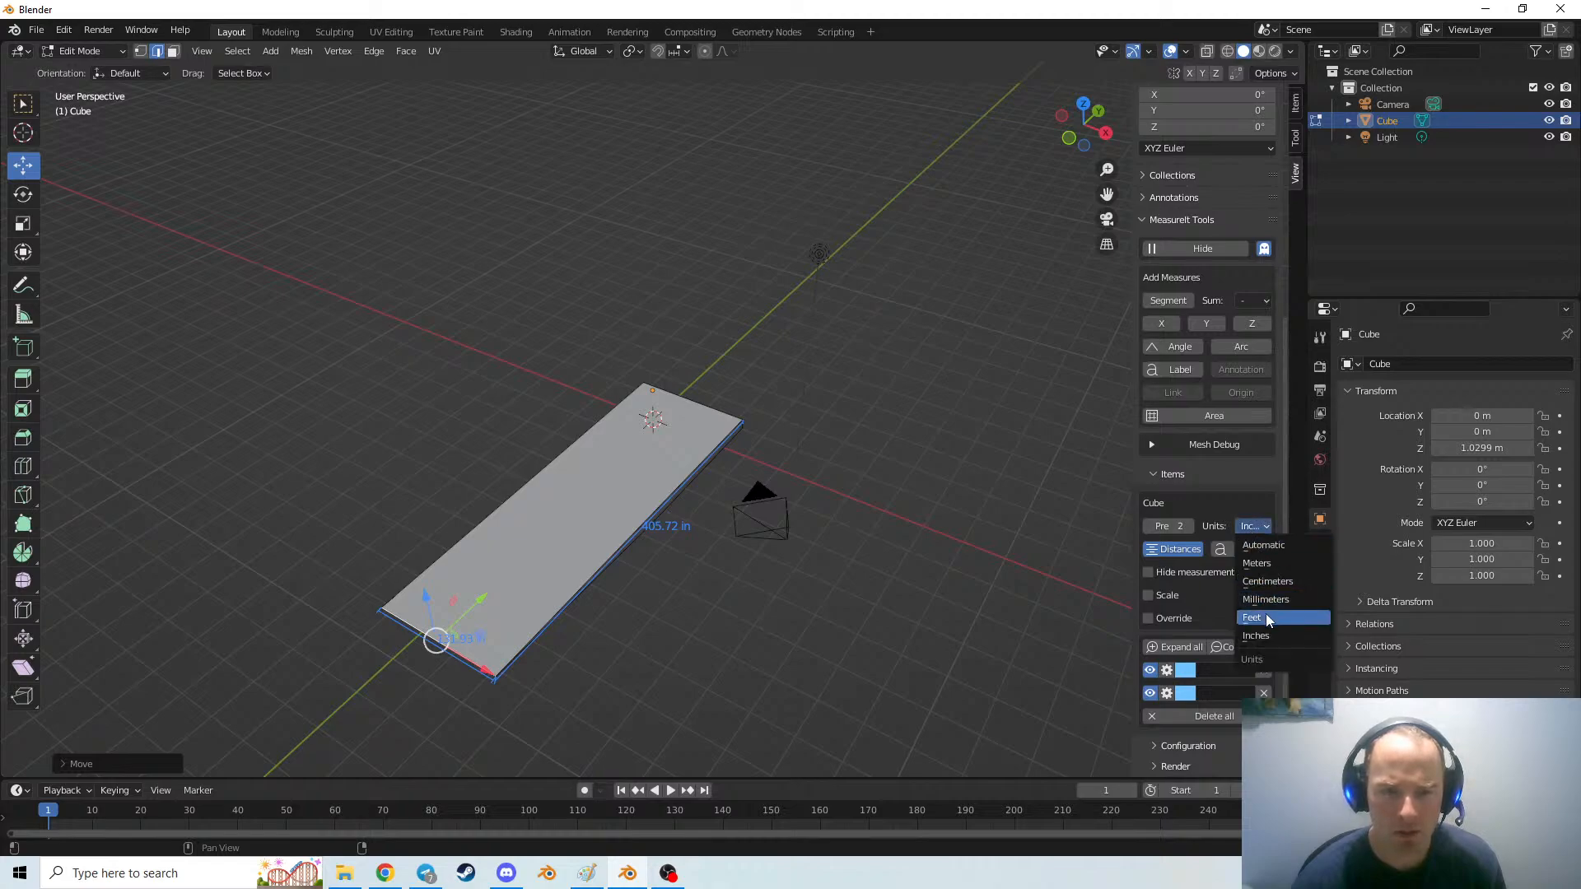
{"action": "left_click", "coordinate": [1276, 563]}
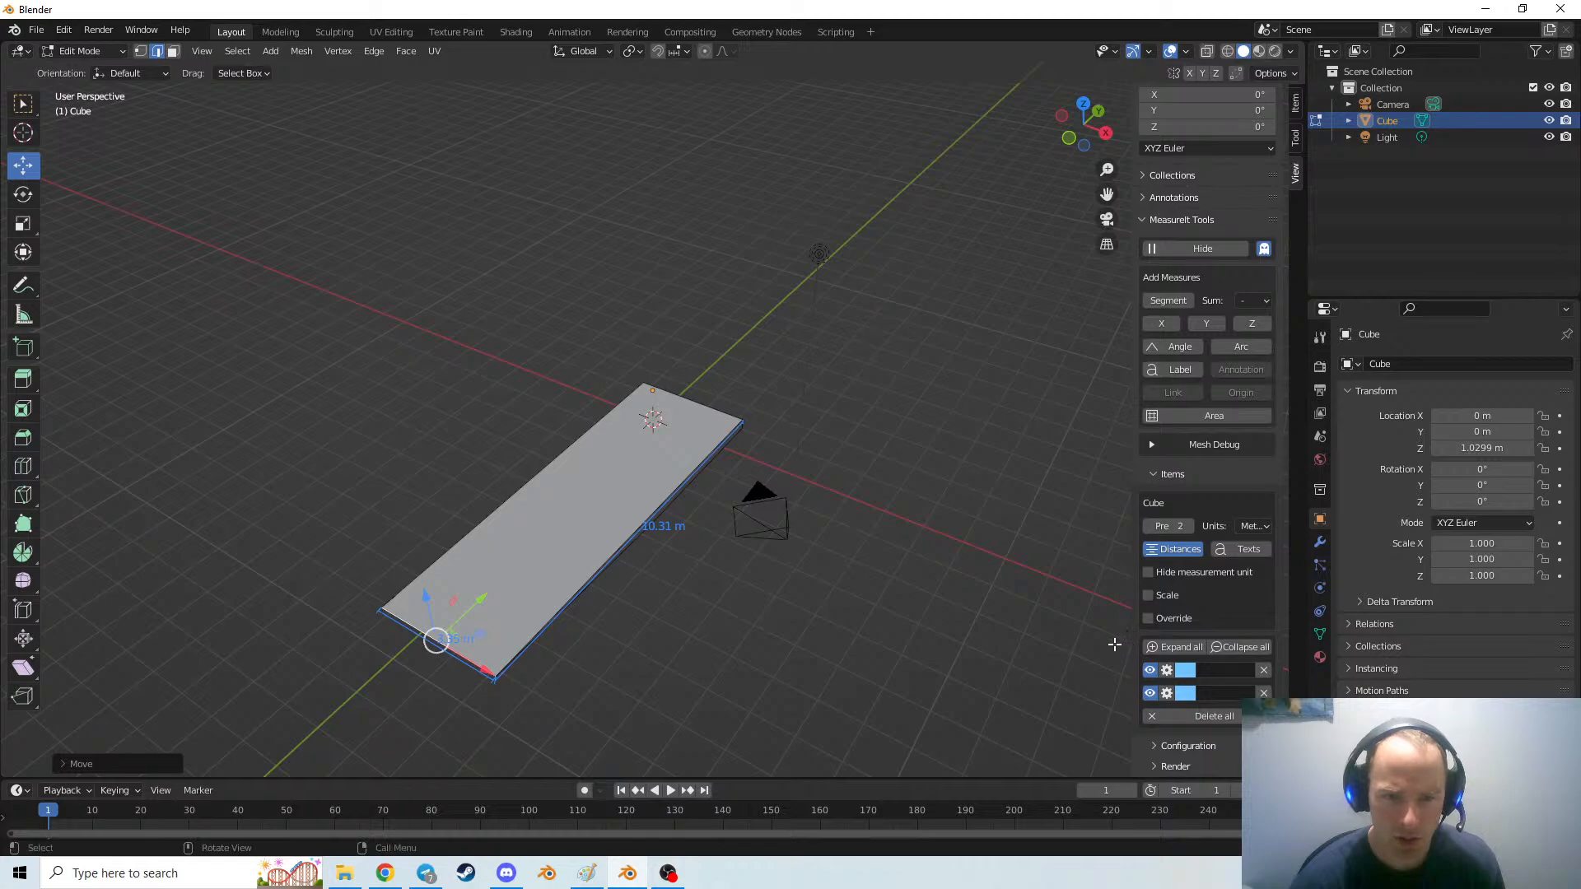
Switch to Chrome, play the tutorial's section on changing measurement units and adjusting measurement format, and return to Blender
{"action": "scroll", "coordinate": [1113, 644], "scroll_direction": "down", "scroll_amount": 1}
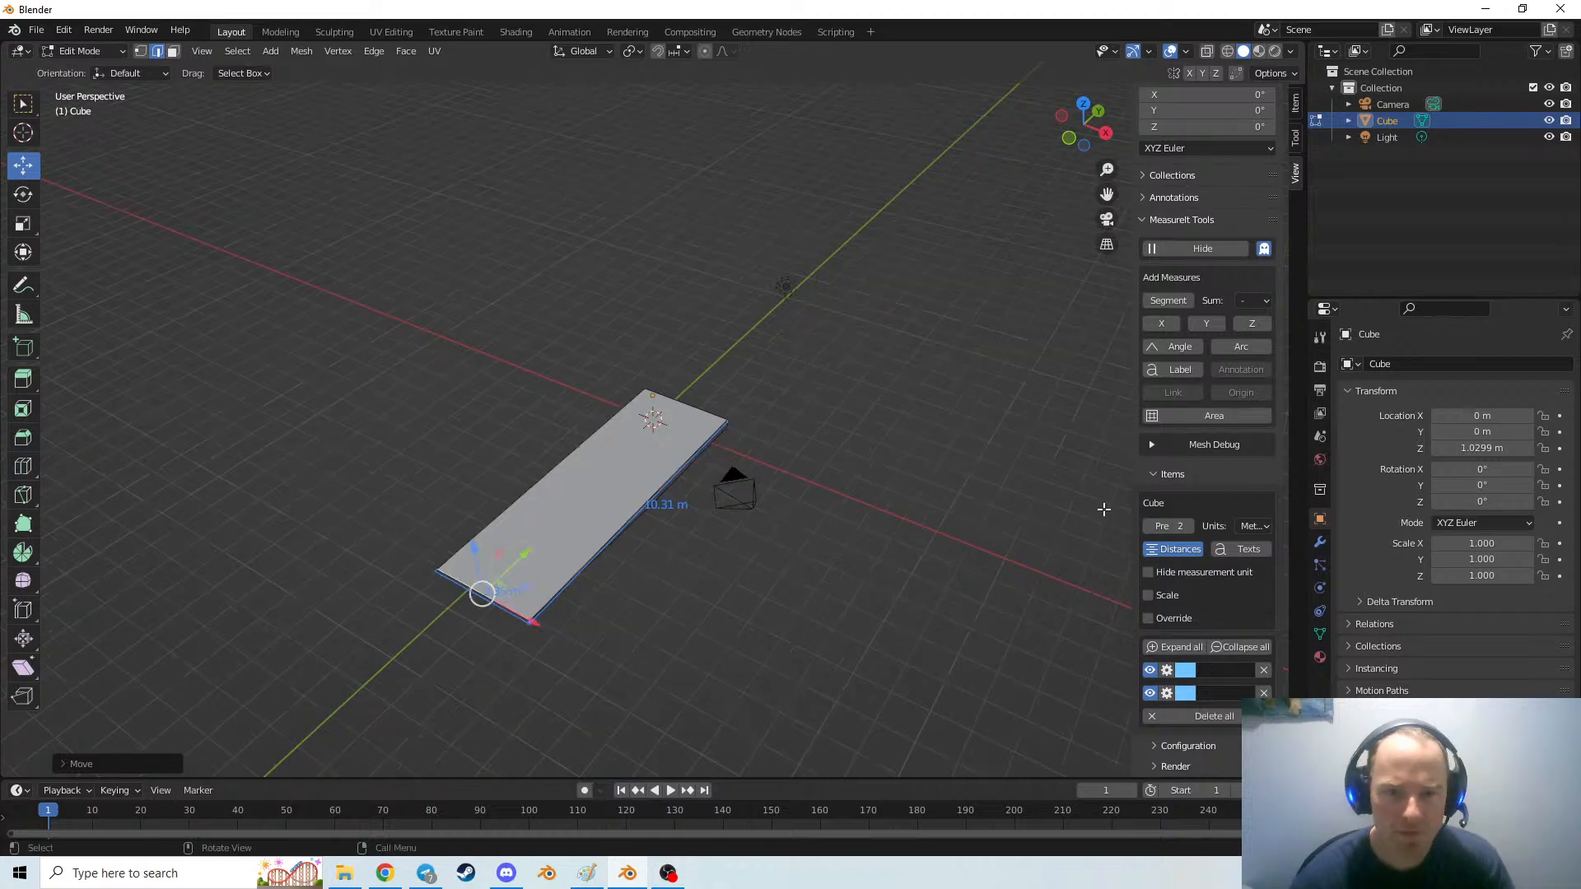
{"action": "key", "text": "alt+Tab"}
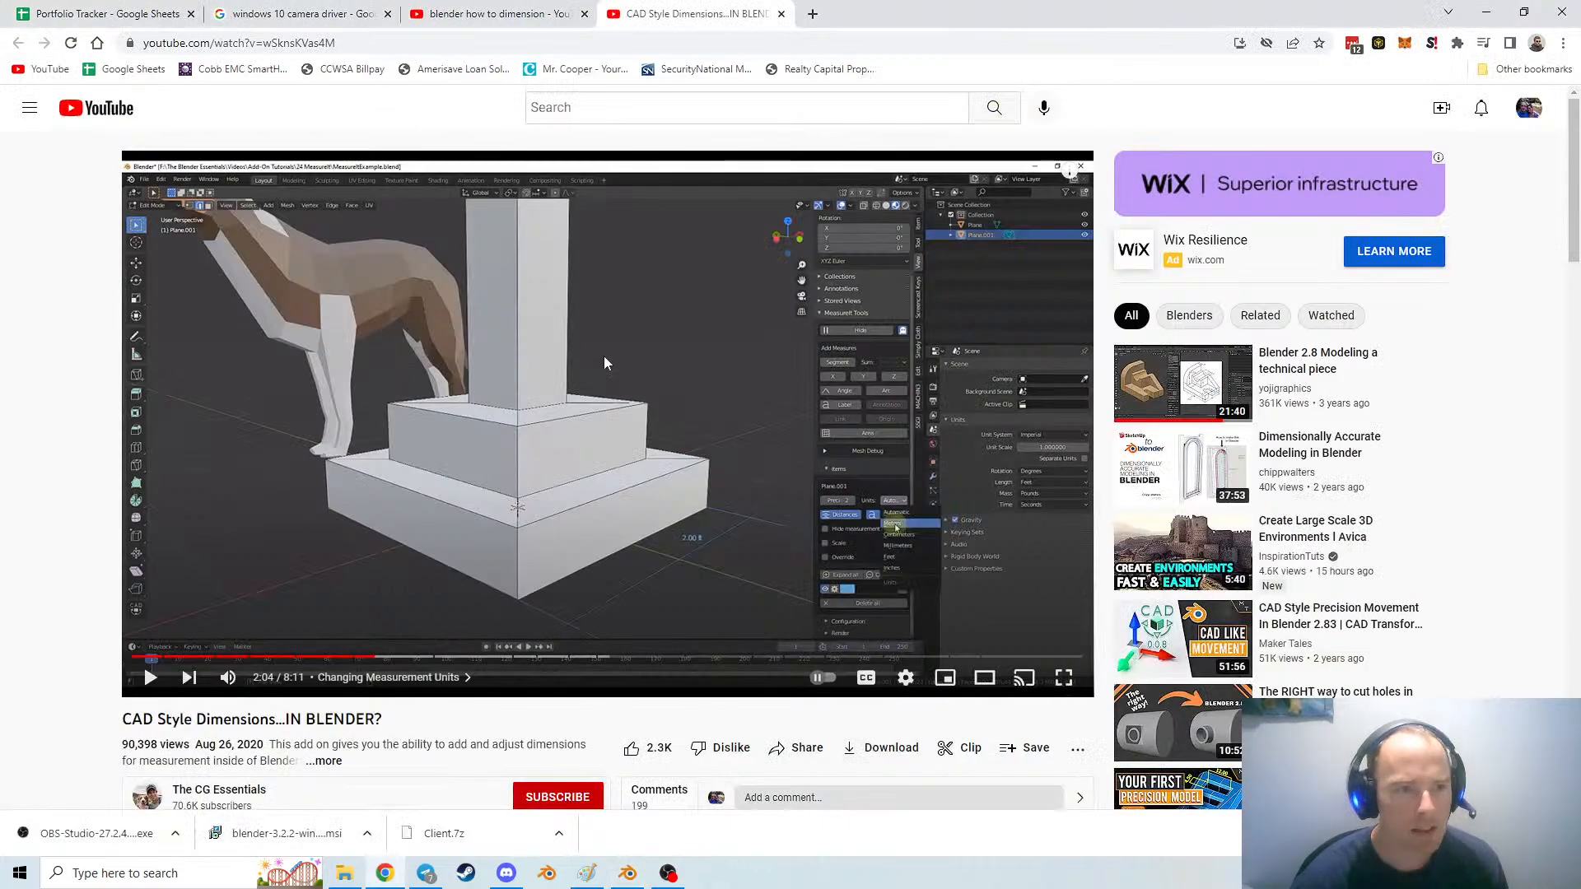
{"action": "left_click", "coordinate": [604, 356]}
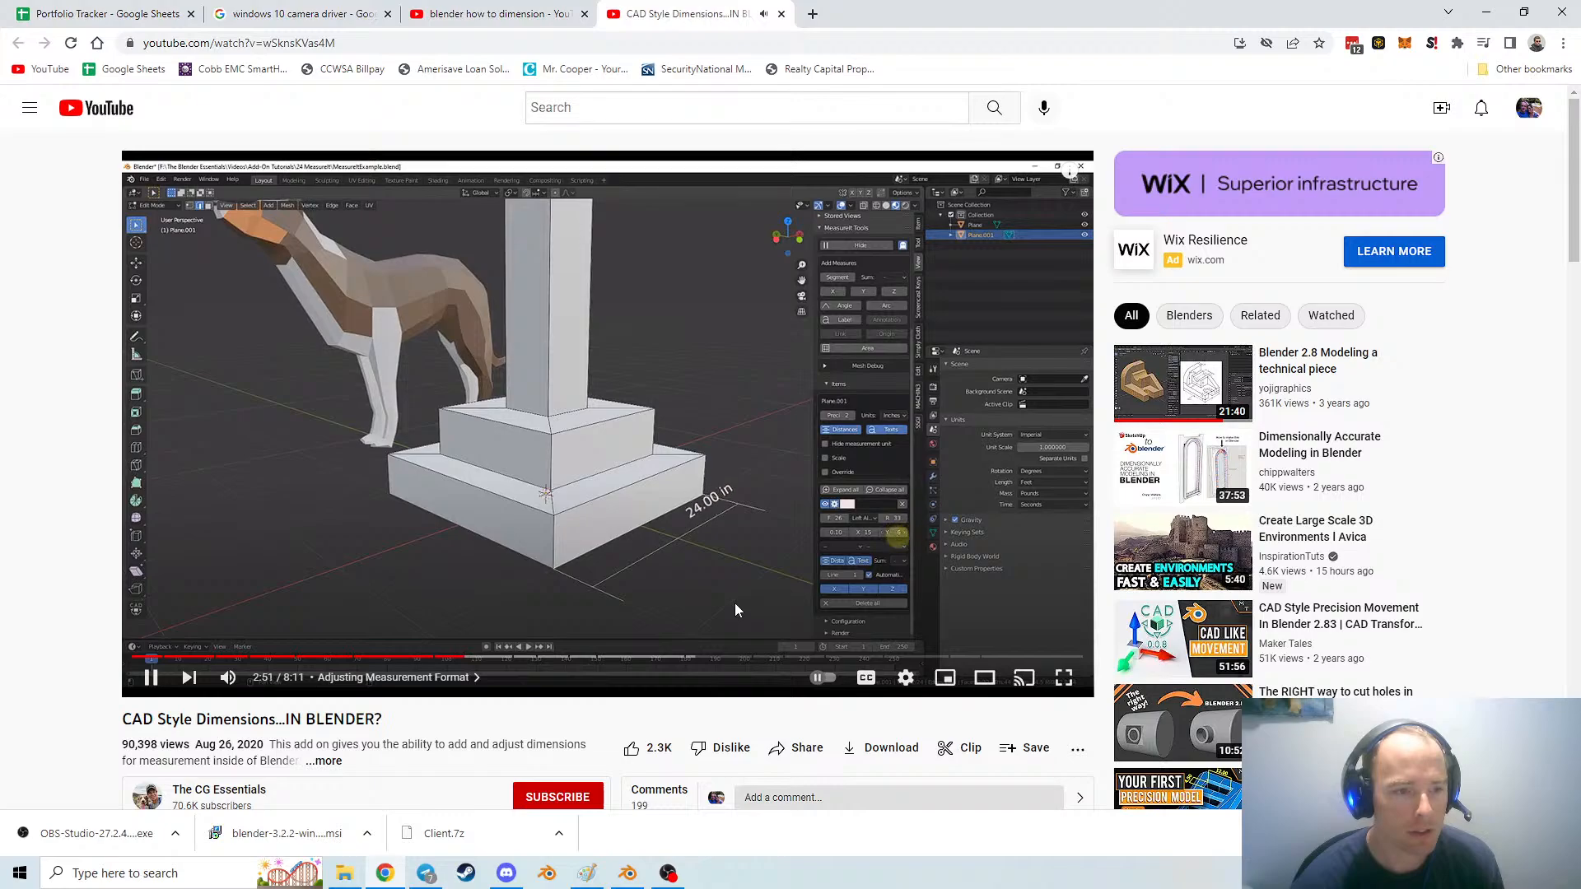
{"action": "key", "text": "alt+Tab"}
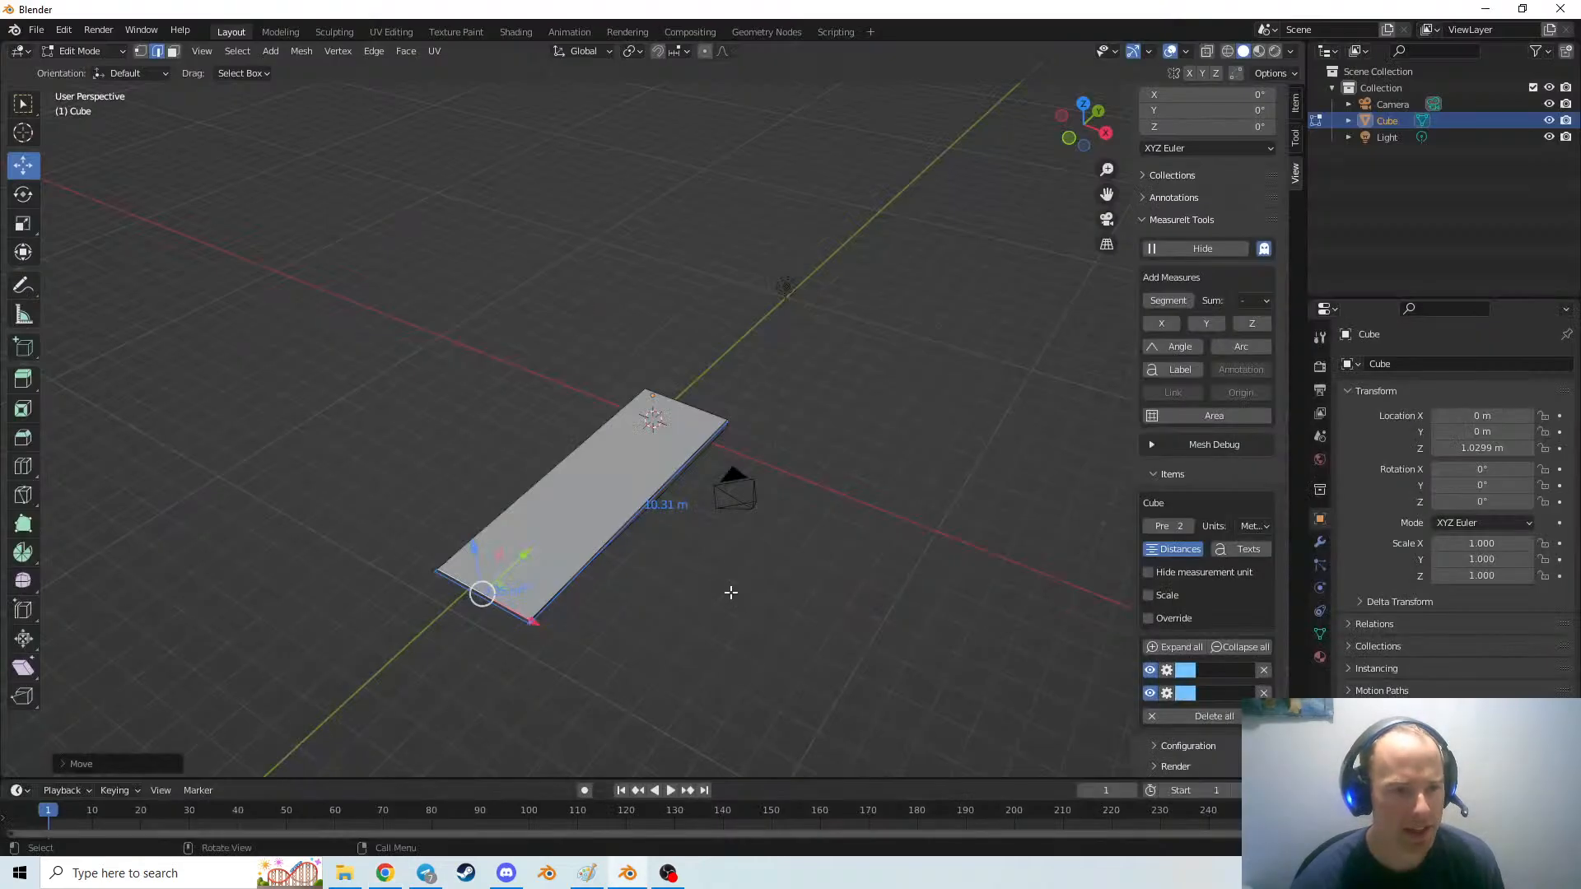
Expand all measurement items in MeasureIt and set the long edge measurement's text X position to 45
{"action": "left_click", "coordinate": [665, 511]}
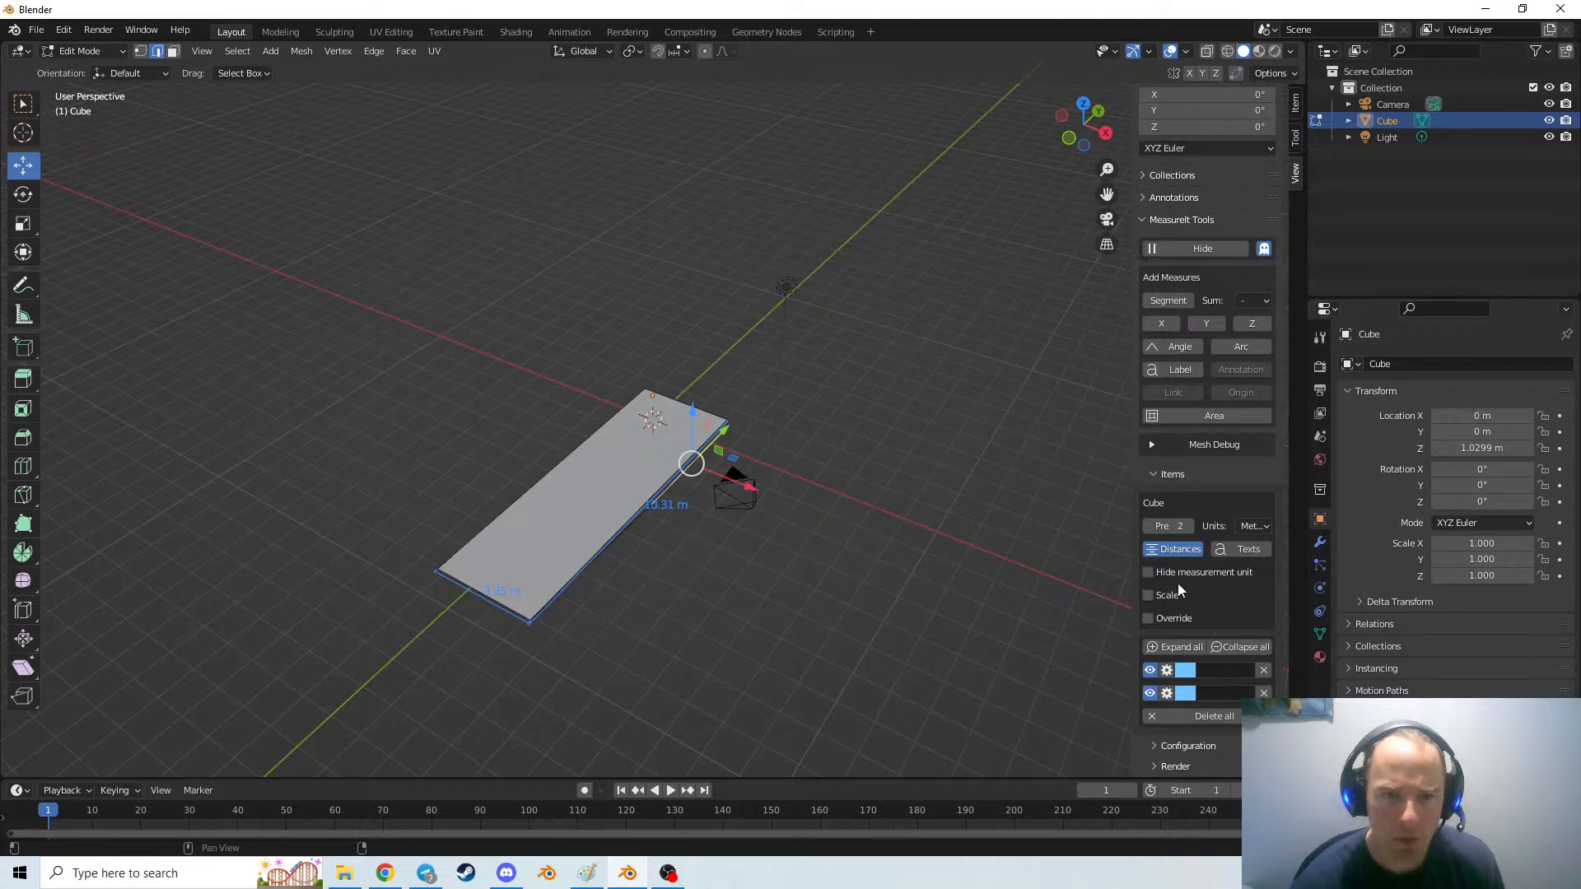
{"action": "left_click", "coordinate": [1183, 650]}
{"action": "scroll", "coordinate": [1183, 651], "scroll_direction": "down", "scroll_amount": 4}
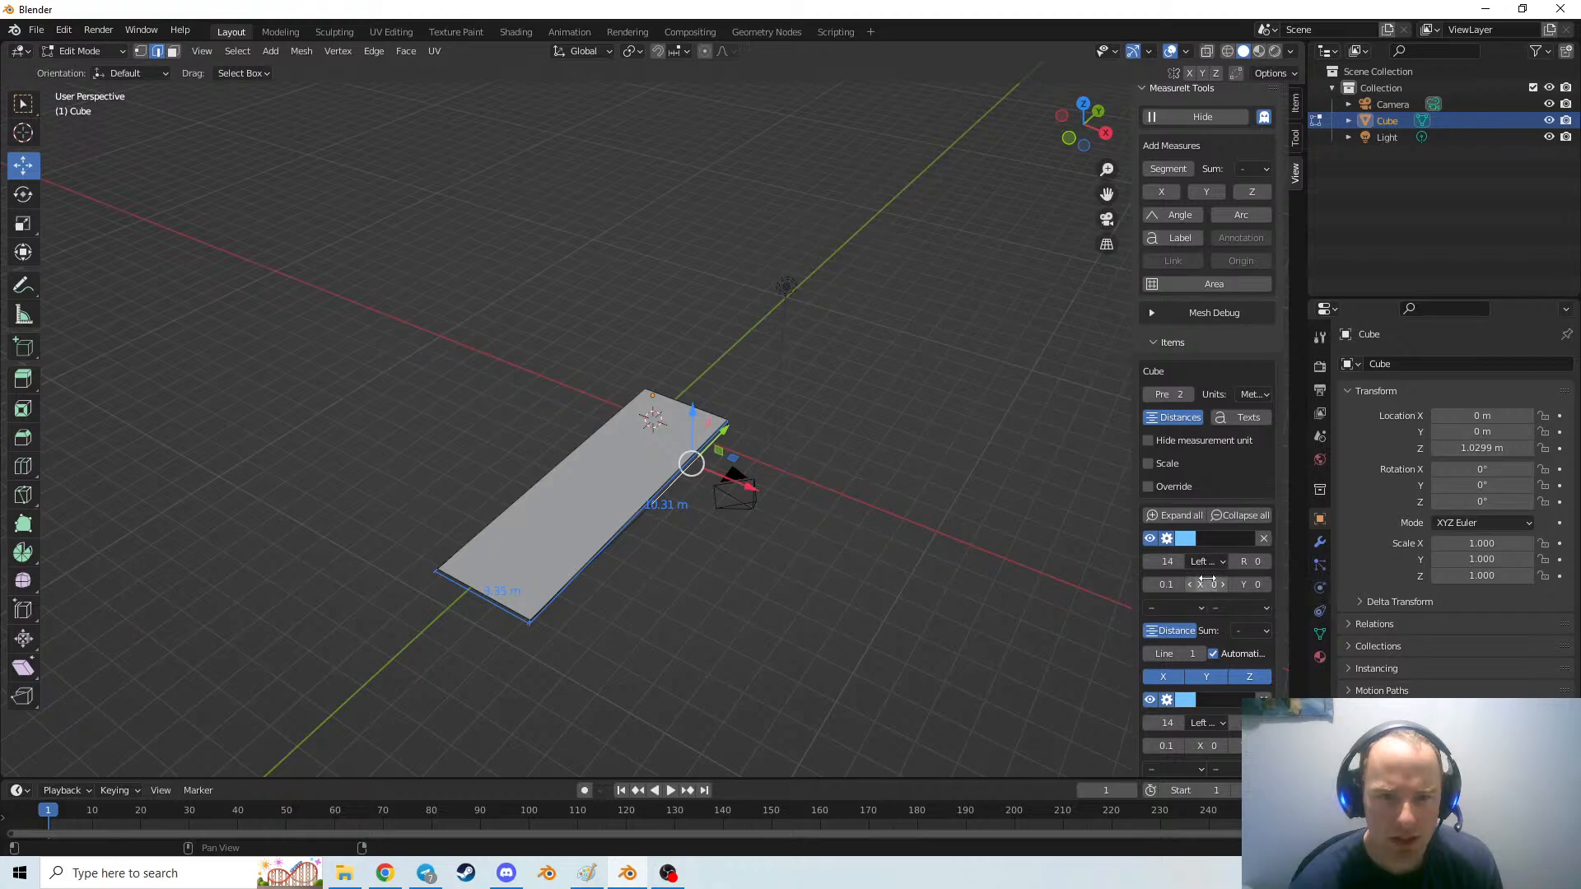
{"action": "left_click_drag", "start_coordinate": [1207, 584], "coordinate": [1244, 584]}
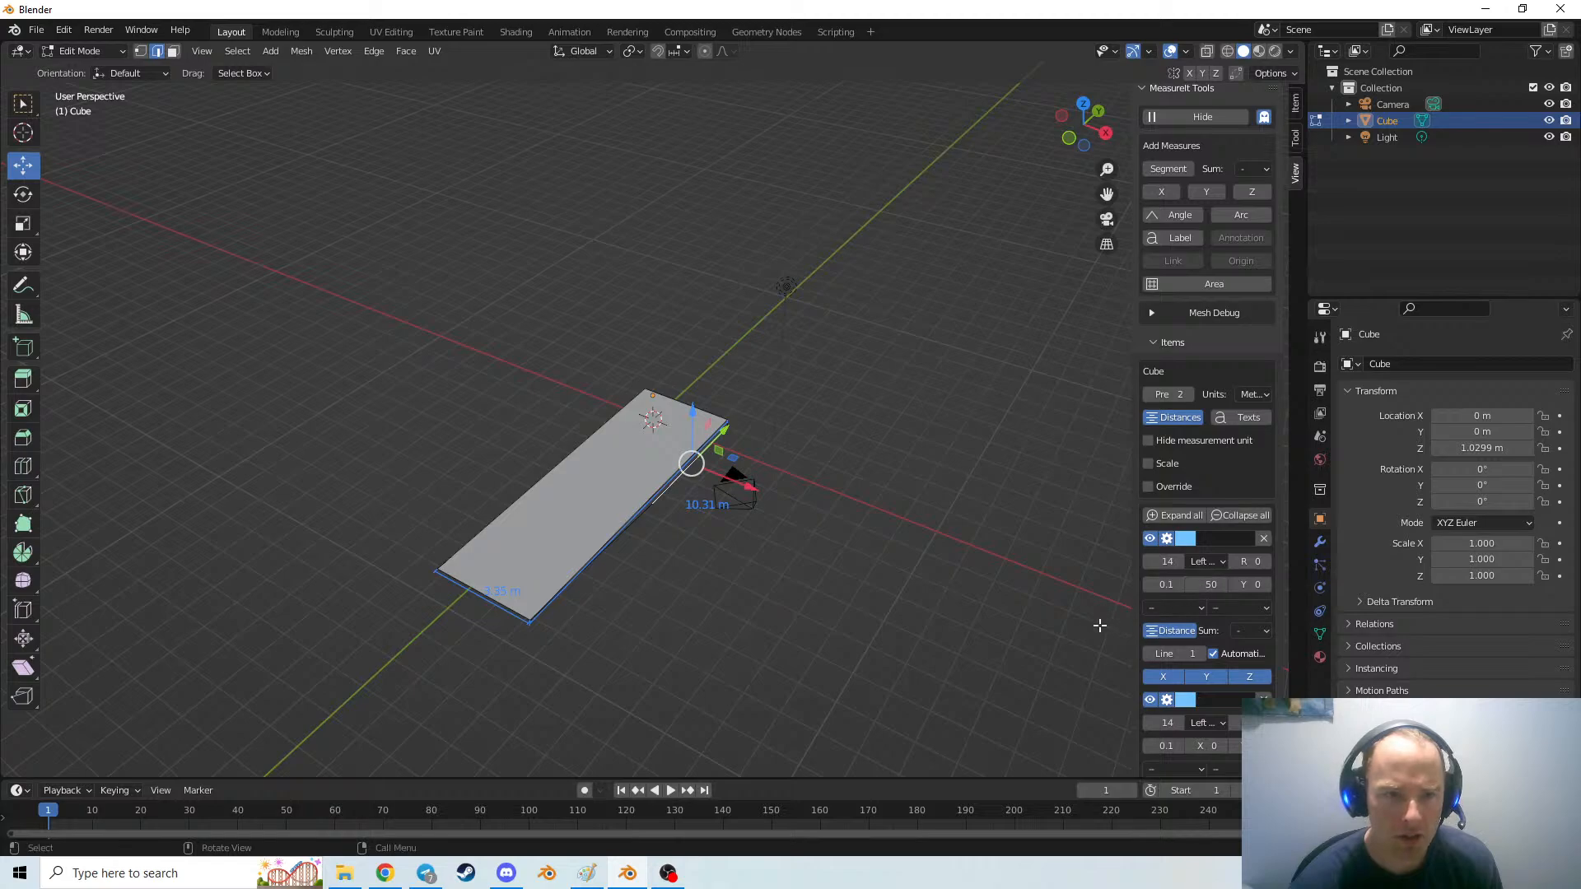
{"action": "right_click", "coordinate": [481, 593], "text": "shift"}
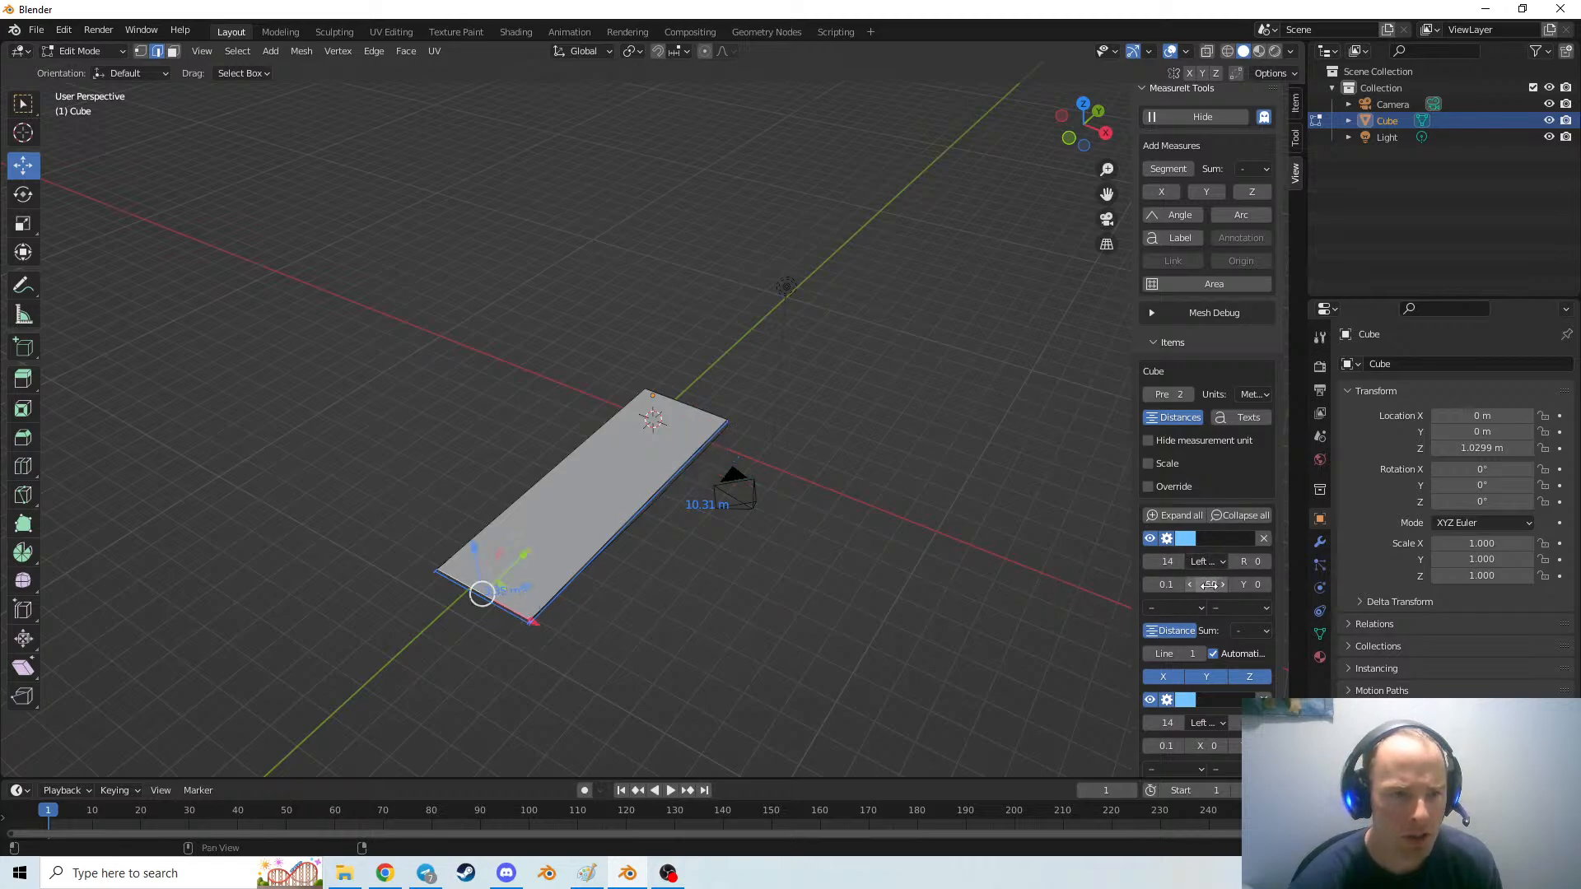
{"action": "left_click_drag", "start_coordinate": [1209, 584], "coordinate": [1204, 584]}
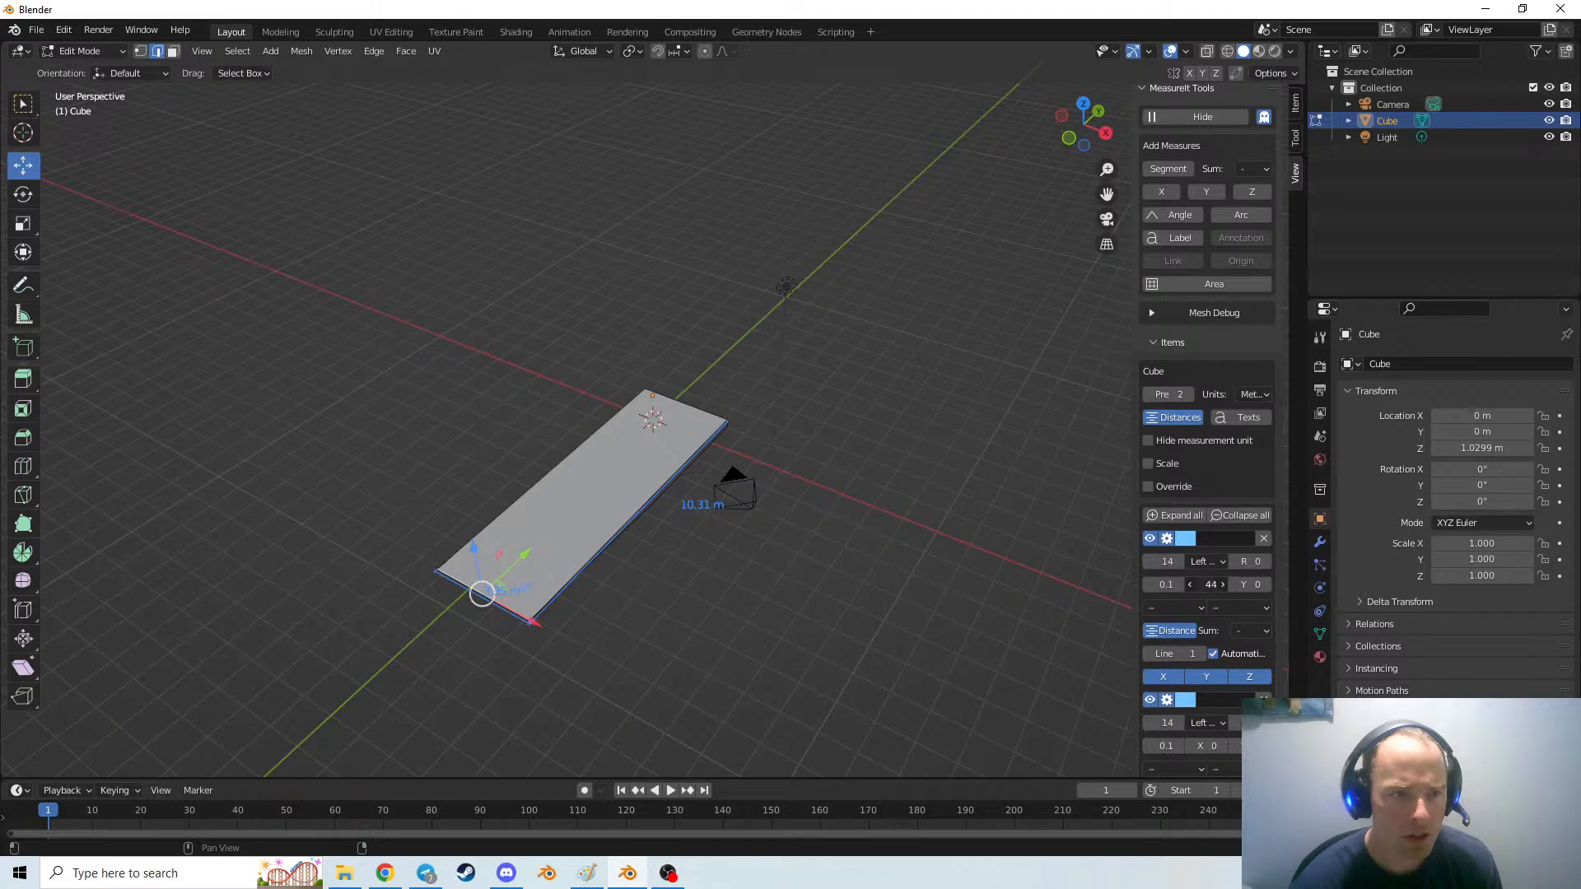
Try other spacing, font size and rotation values on the long edge's measurement, restoring spacing 0.1, size 14 and rotation 0
{"action": "left_click", "coordinate": [1180, 585]}
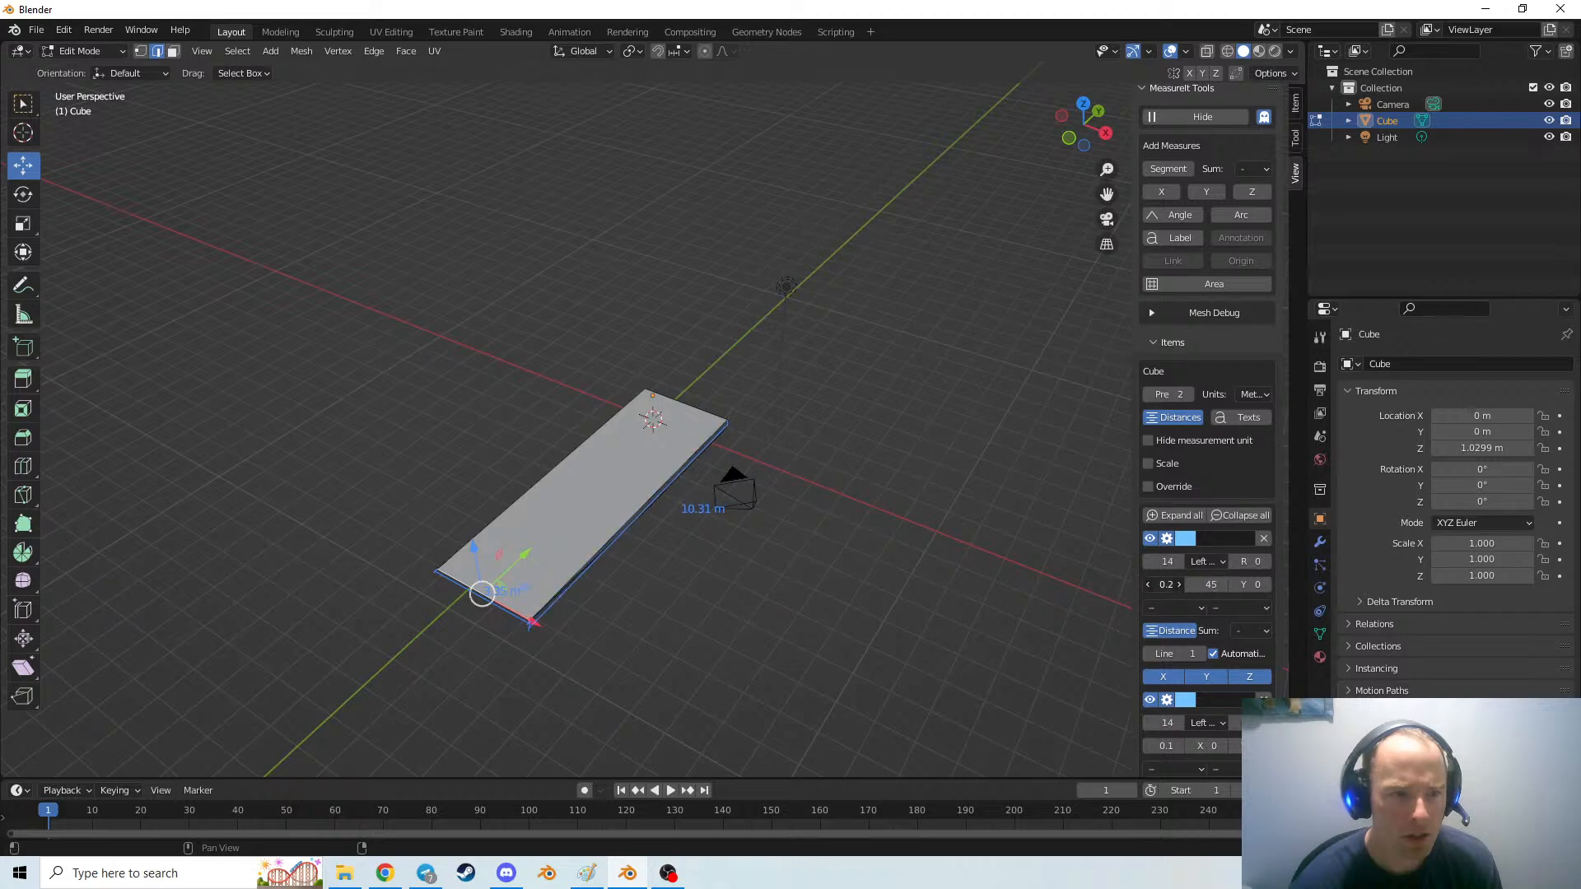
{"action": "left_click_drag", "start_coordinate": [1166, 585], "coordinate": [1161, 585]}
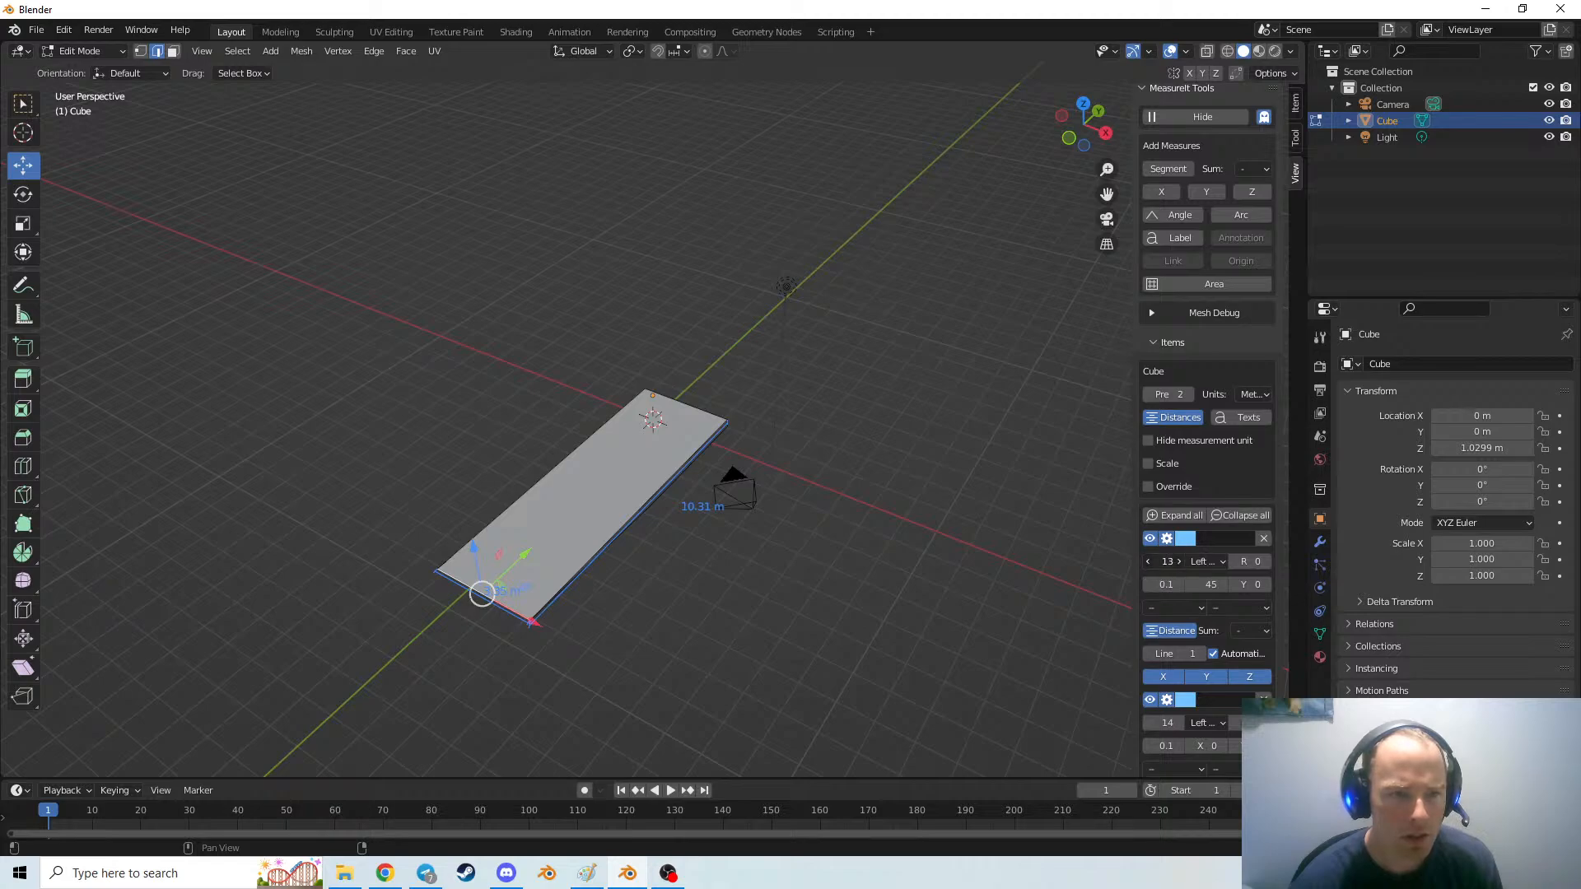
{"action": "left_click", "coordinate": [1181, 561]}
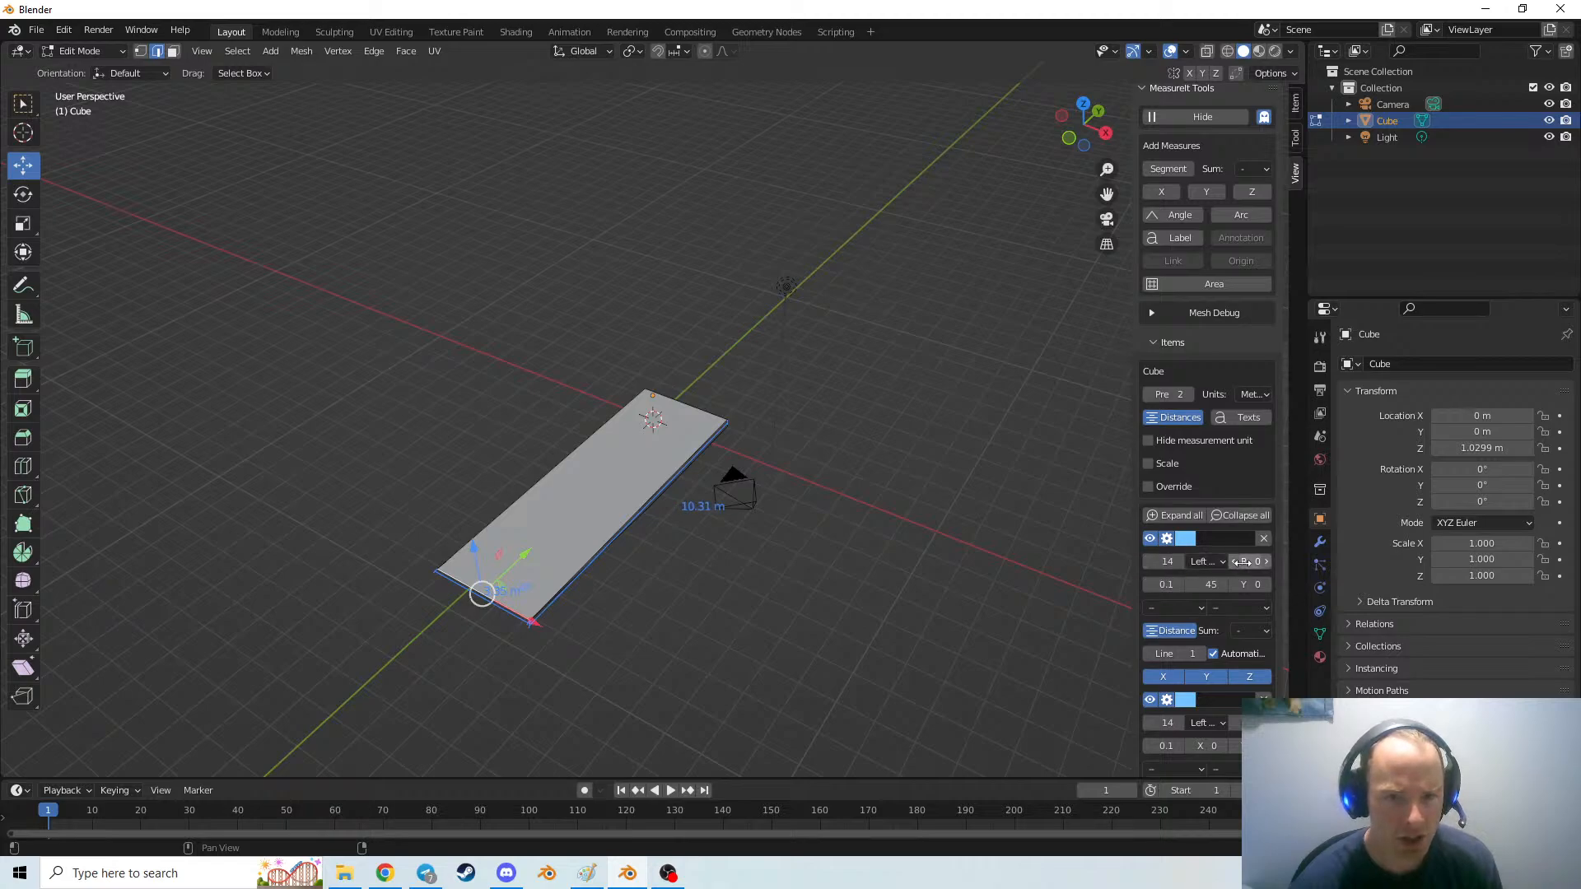
{"action": "left_click_drag", "start_coordinate": [1256, 561], "coordinate": [1256, 562]}
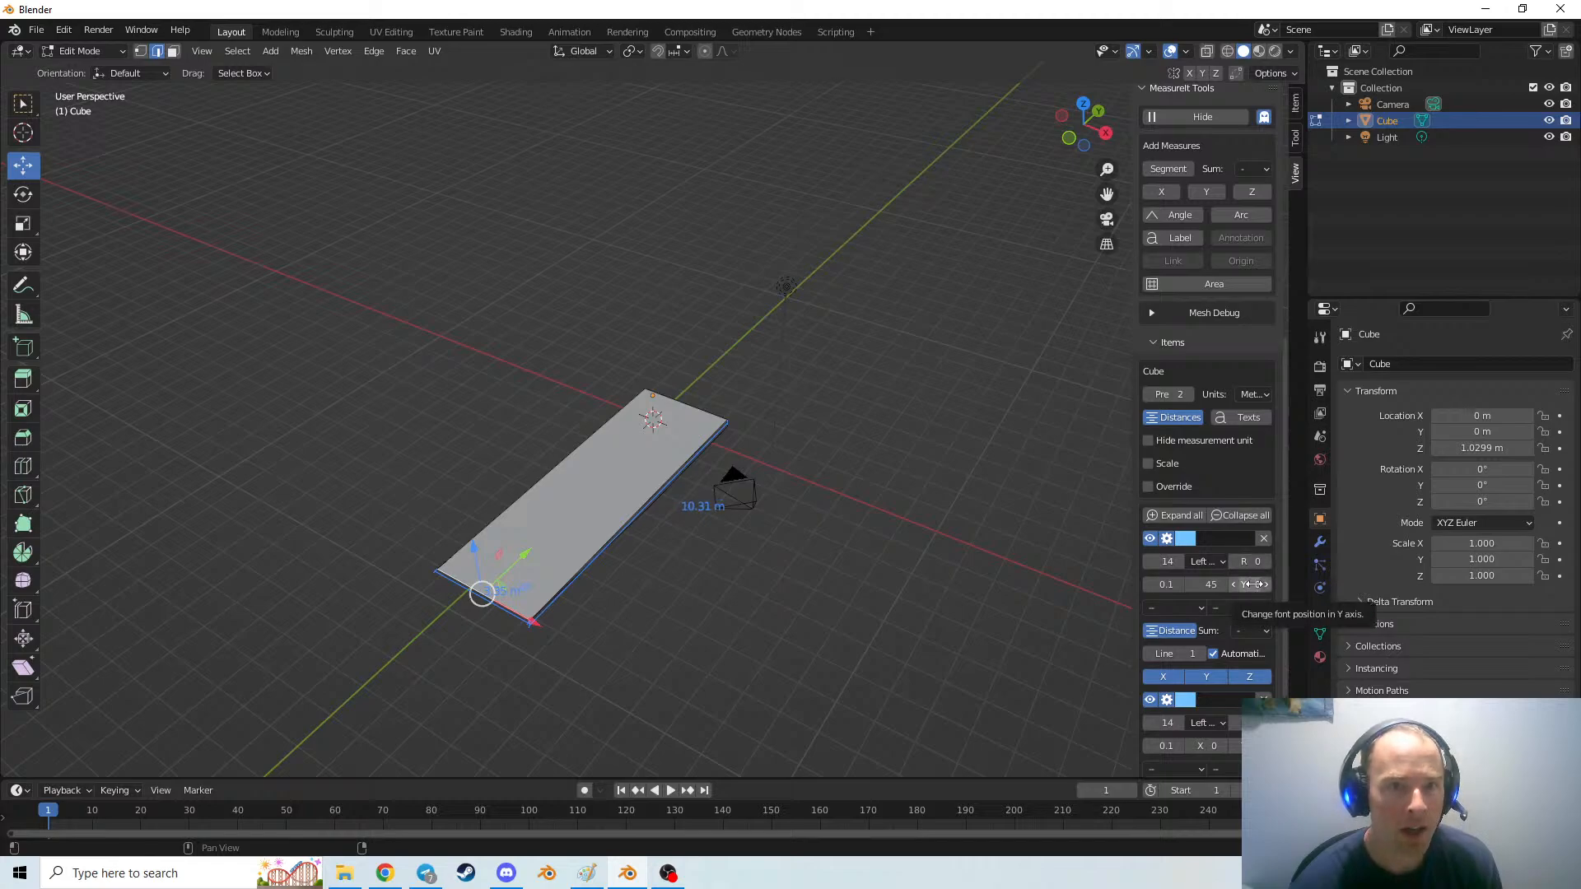
Set the long edge measurement's text X position to 55 and expand the Cube's hierarchy in the Outliner
{"action": "mouse_move", "coordinate": [787, 610]}
{"action": "middle_mouse_down"}
{"action": "mouse_move", "coordinate": [853, 601]}
{"action": "mouse_move", "coordinate": [780, 600]}
{"action": "mouse_move", "coordinate": [770, 589]}
{"action": "mouse_move", "coordinate": [805, 590]}
{"action": "mouse_move", "coordinate": [783, 582]}
{"action": "middle_mouse_up"}
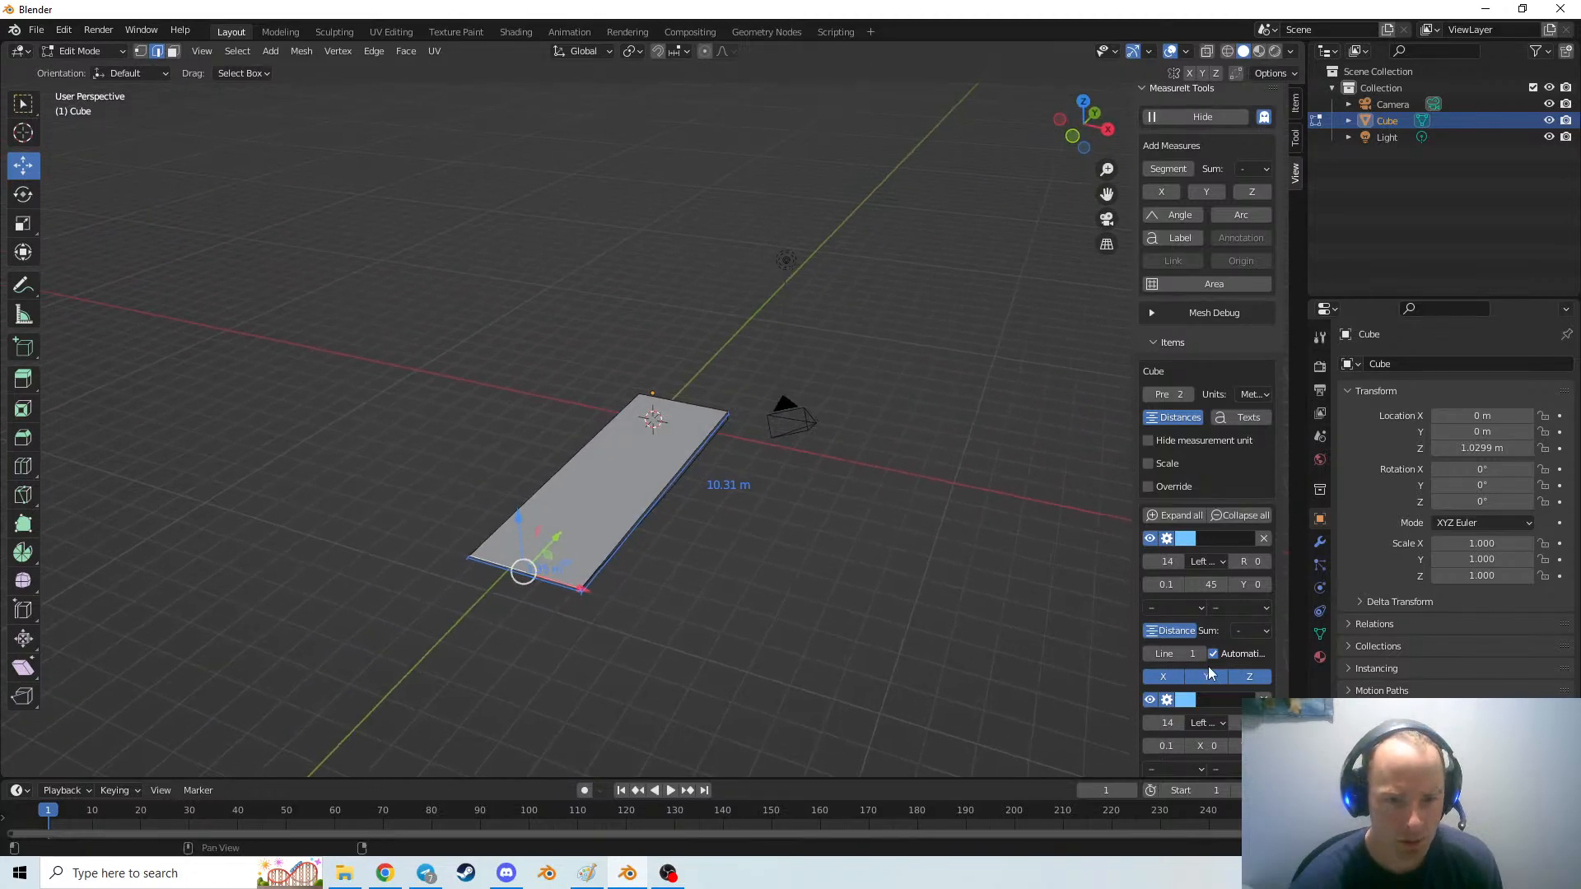
{"action": "scroll", "coordinate": [1209, 667], "scroll_direction": "down", "scroll_amount": 3}
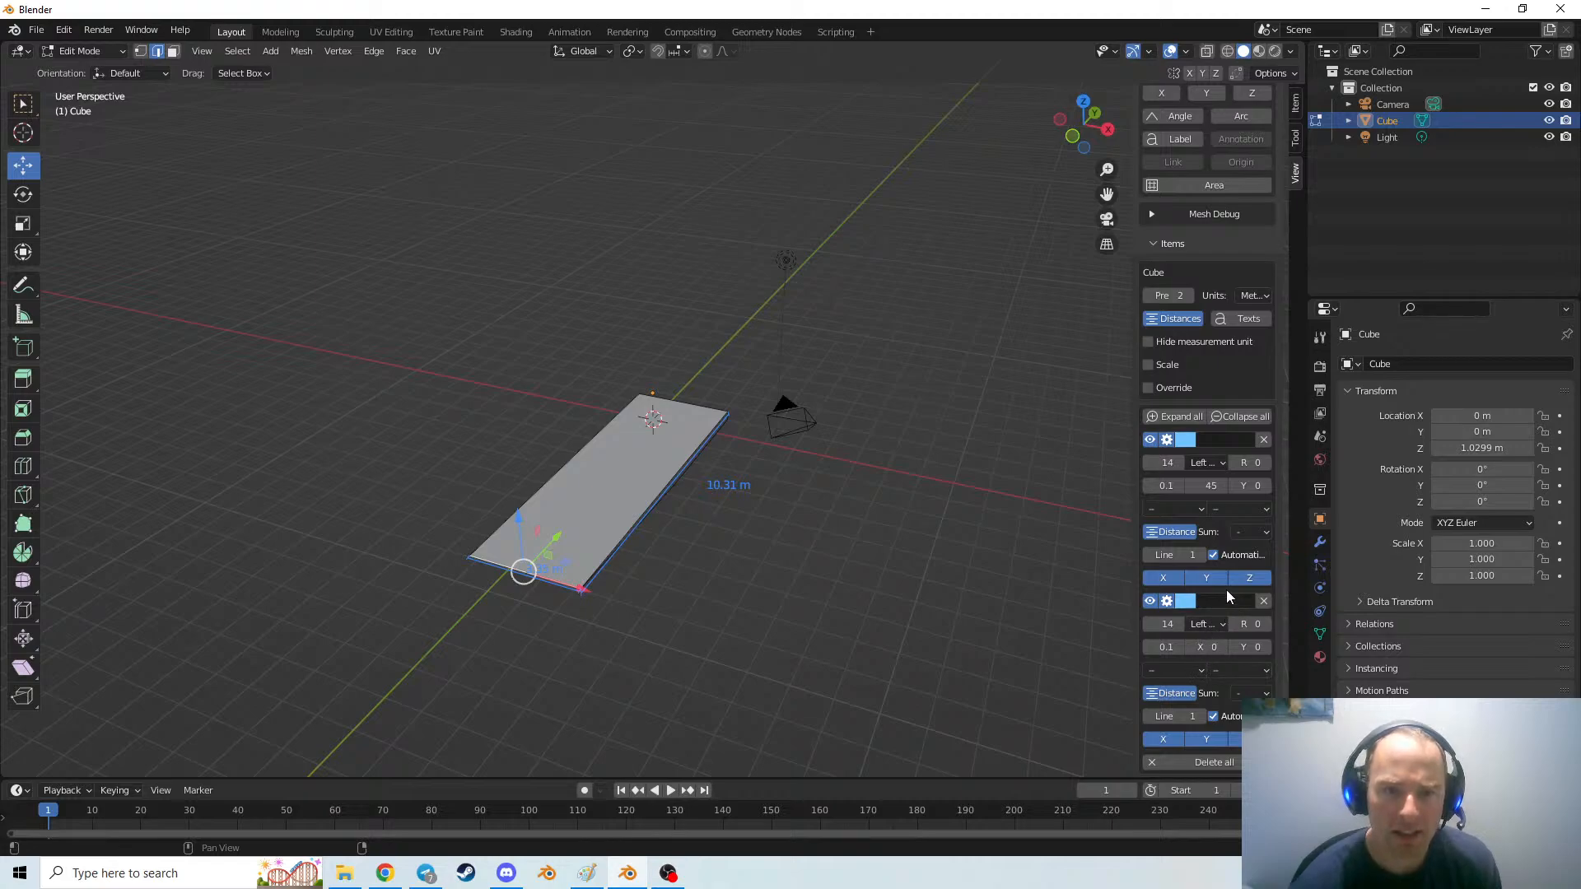
{"action": "scroll", "coordinate": [1191, 557], "scroll_direction": "down", "scroll_amount": 2}
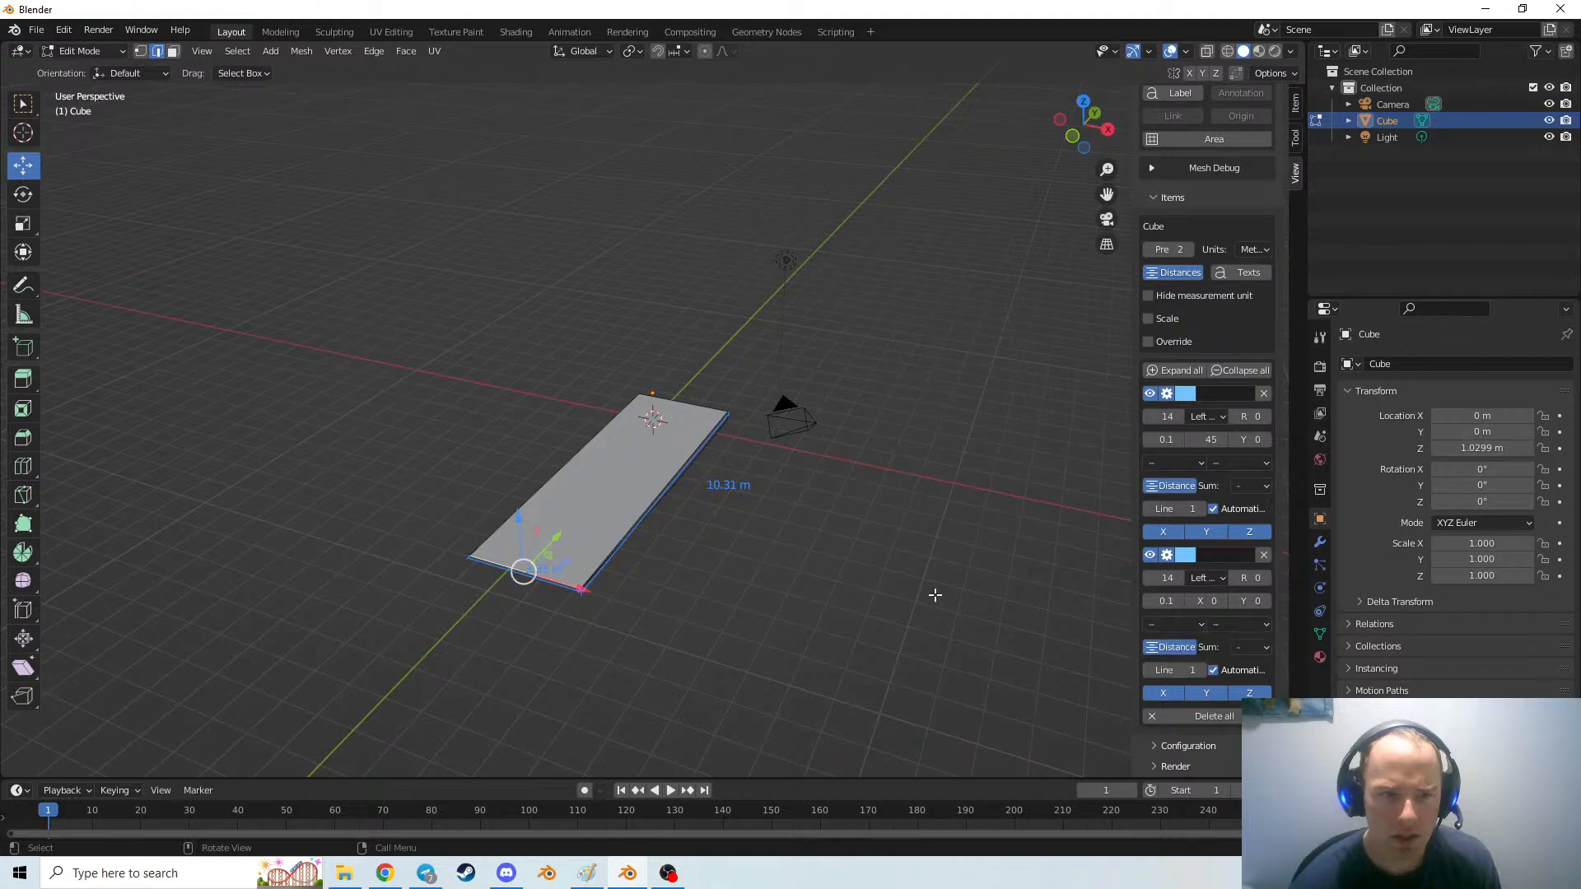
{"action": "left_click", "coordinate": [706, 455]}
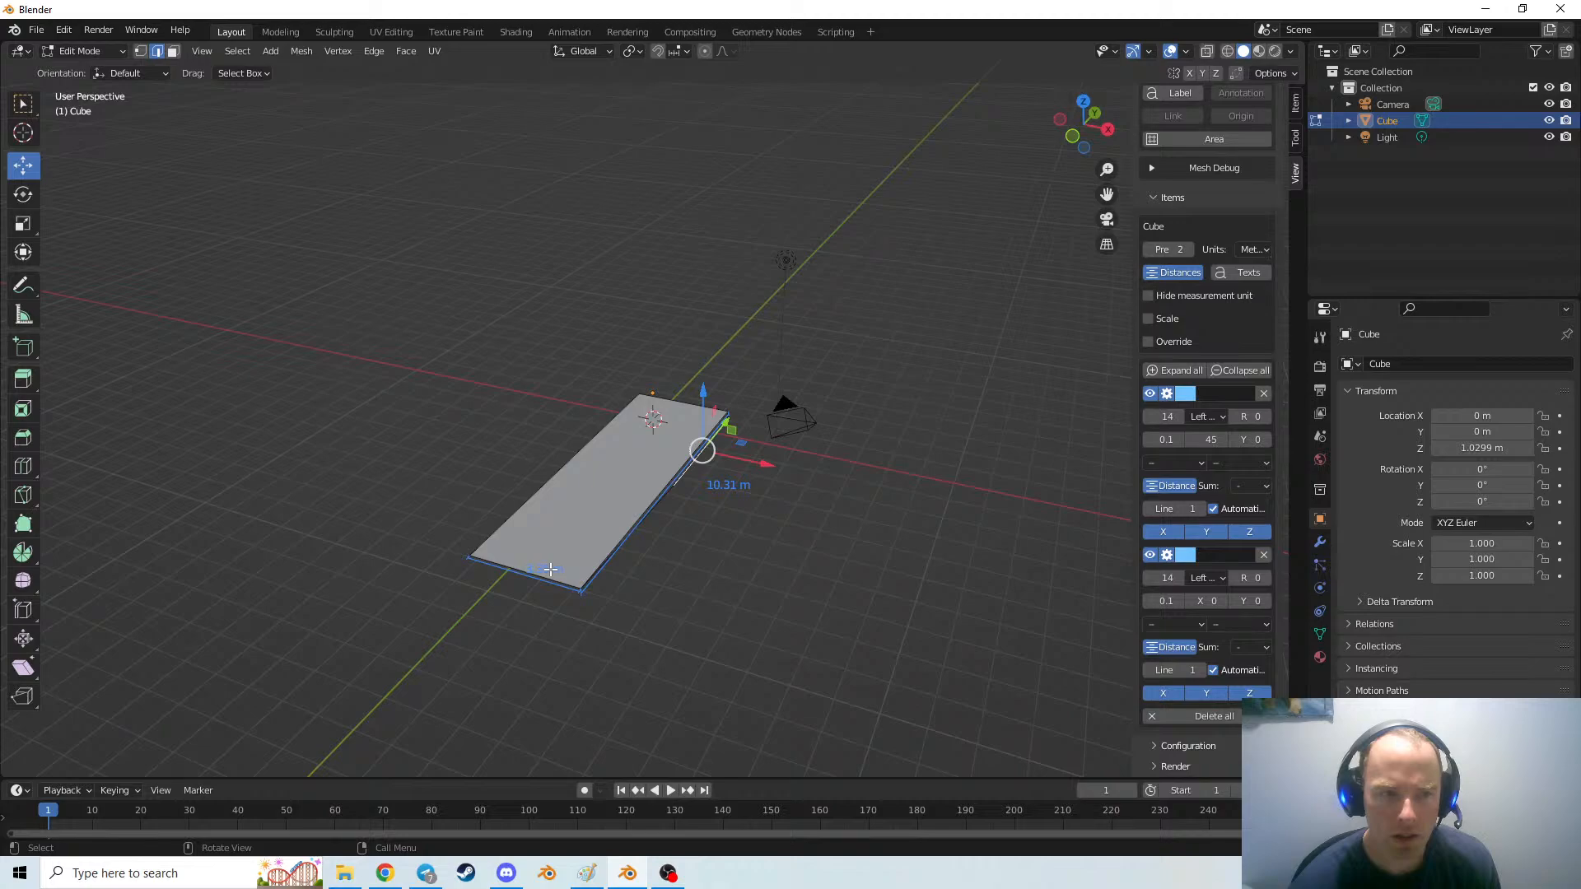
{"action": "left_click", "coordinate": [550, 569]}
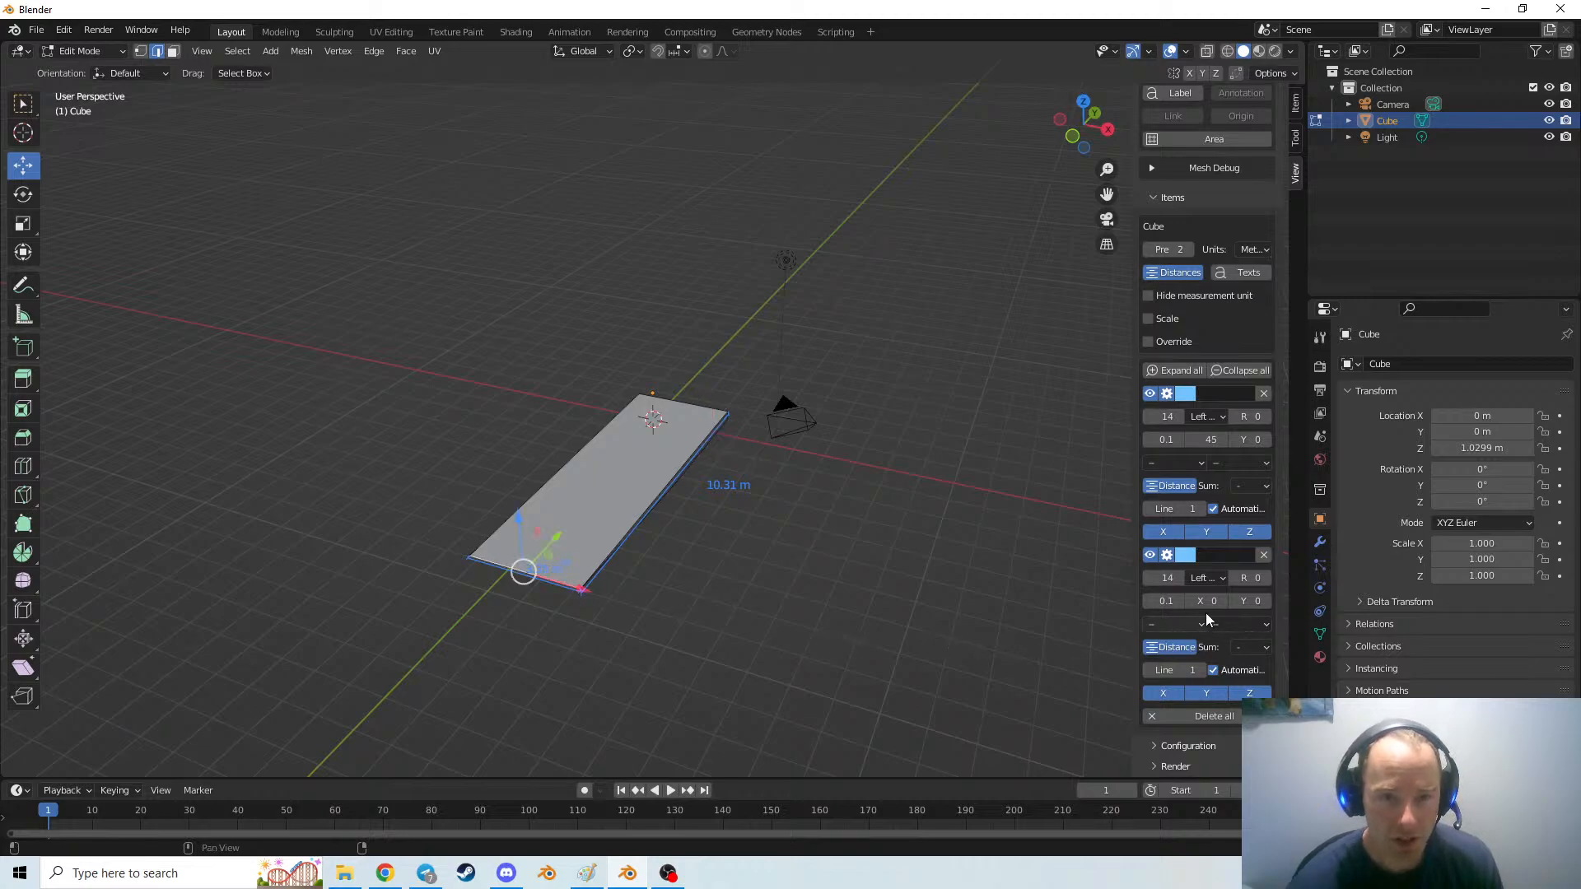
{"action": "scroll", "coordinate": [1170, 555], "scroll_direction": "up", "scroll_amount": 4}
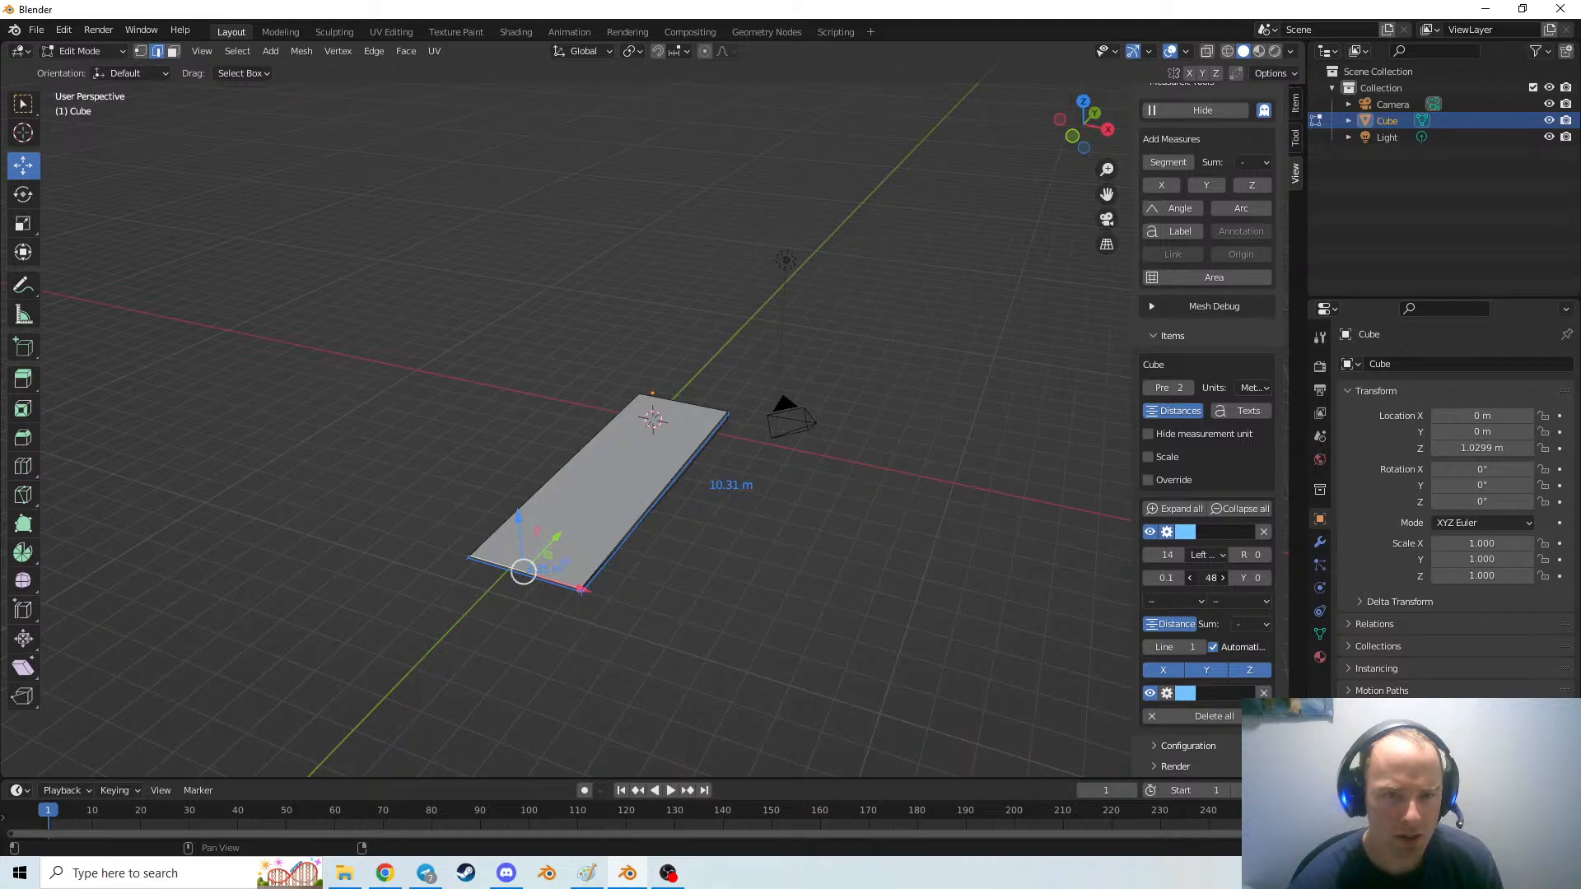
{"action": "left_click_drag", "start_coordinate": [1210, 577], "coordinate": [1189, 467]}
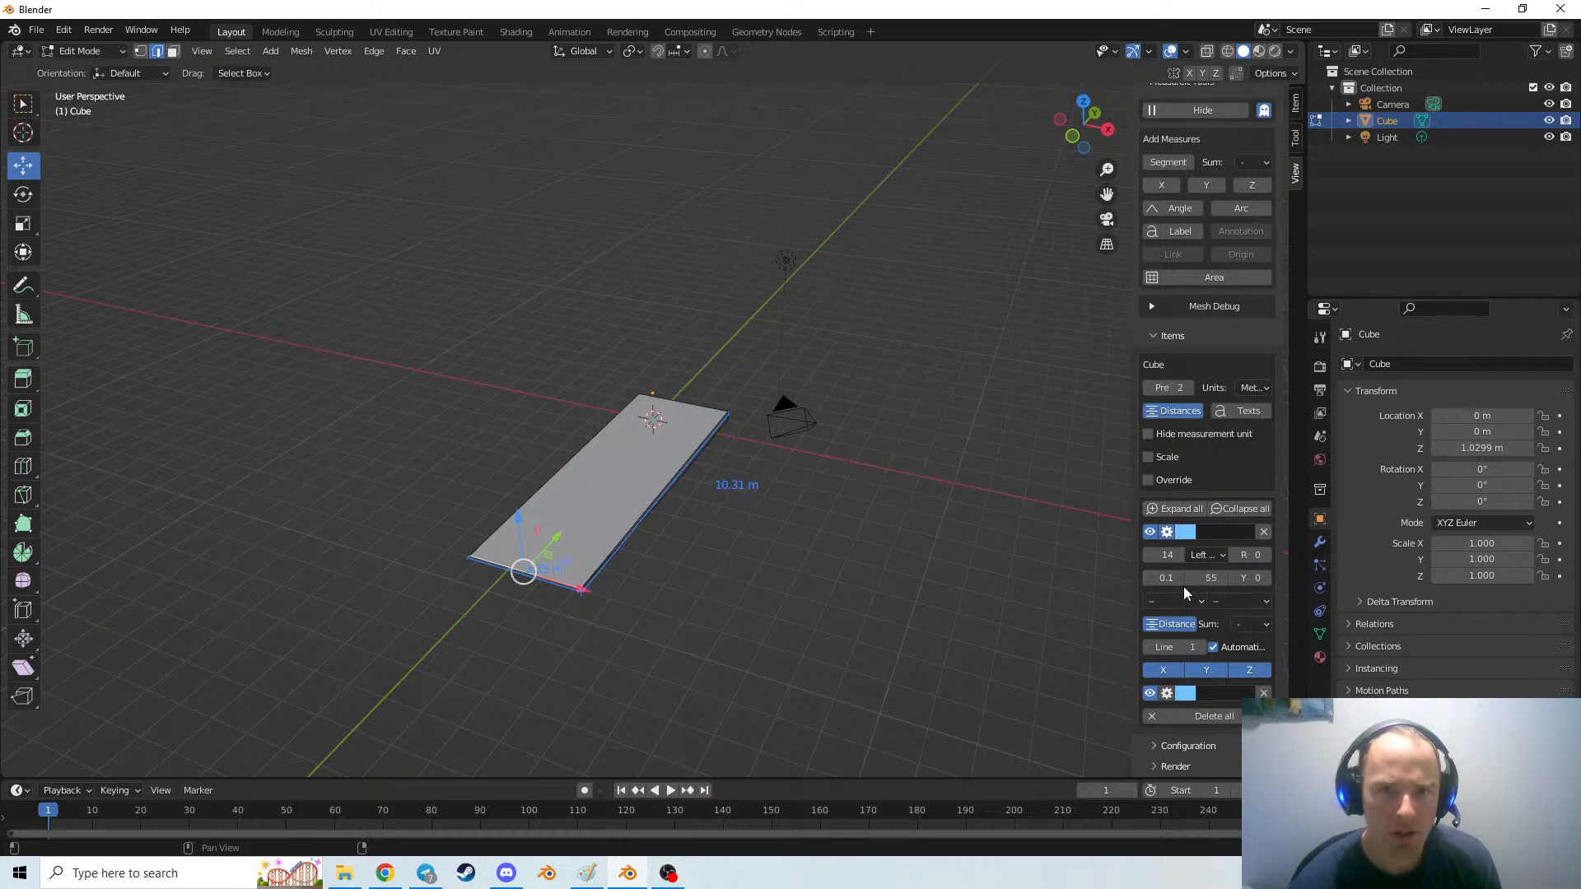
{"action": "left_click", "coordinate": [1349, 120]}
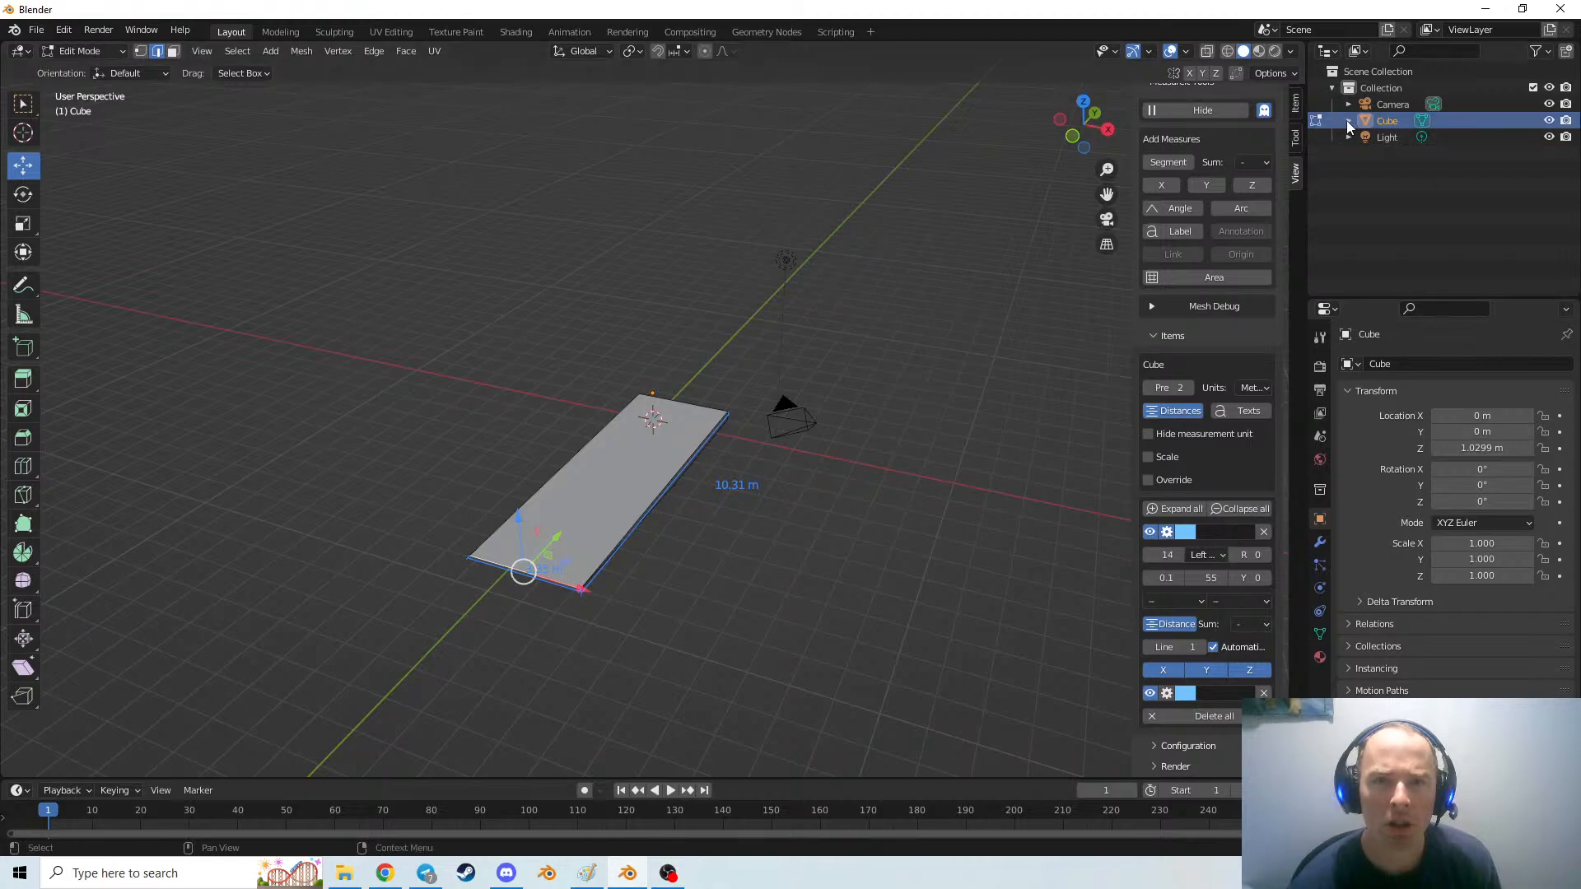
{"action": "left_click", "coordinate": [1366, 137]}
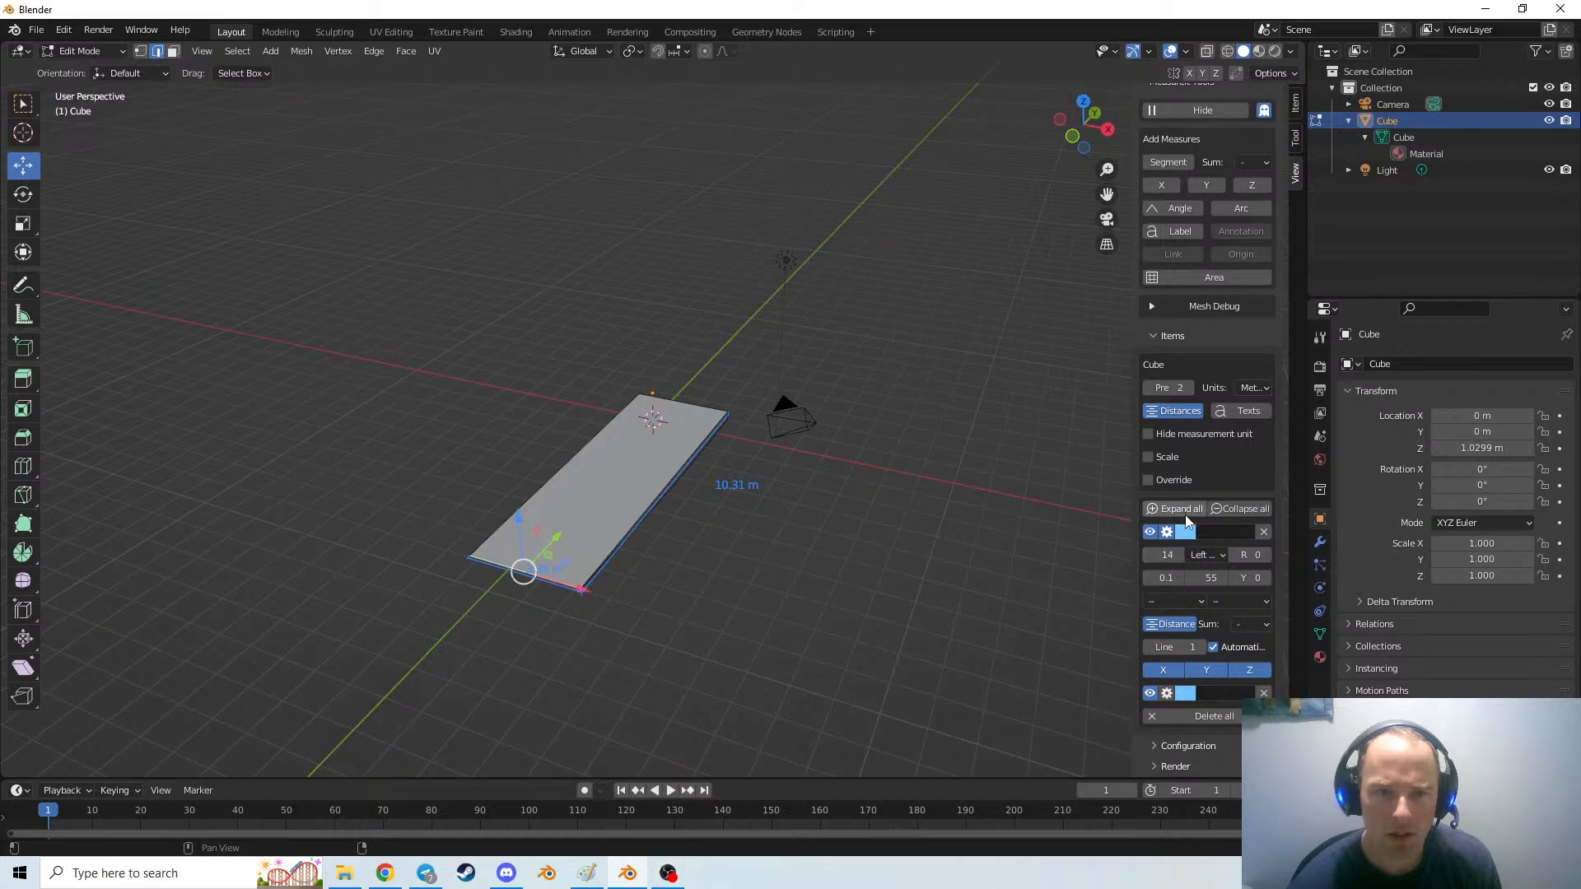
Try a line width of 4 on the long edge's measurement and restore it to 1
{"action": "left_click", "coordinate": [1202, 646]}
{"action": "left_click", "coordinate": [1203, 646]}
{"action": "left_click", "coordinate": [1203, 647]}
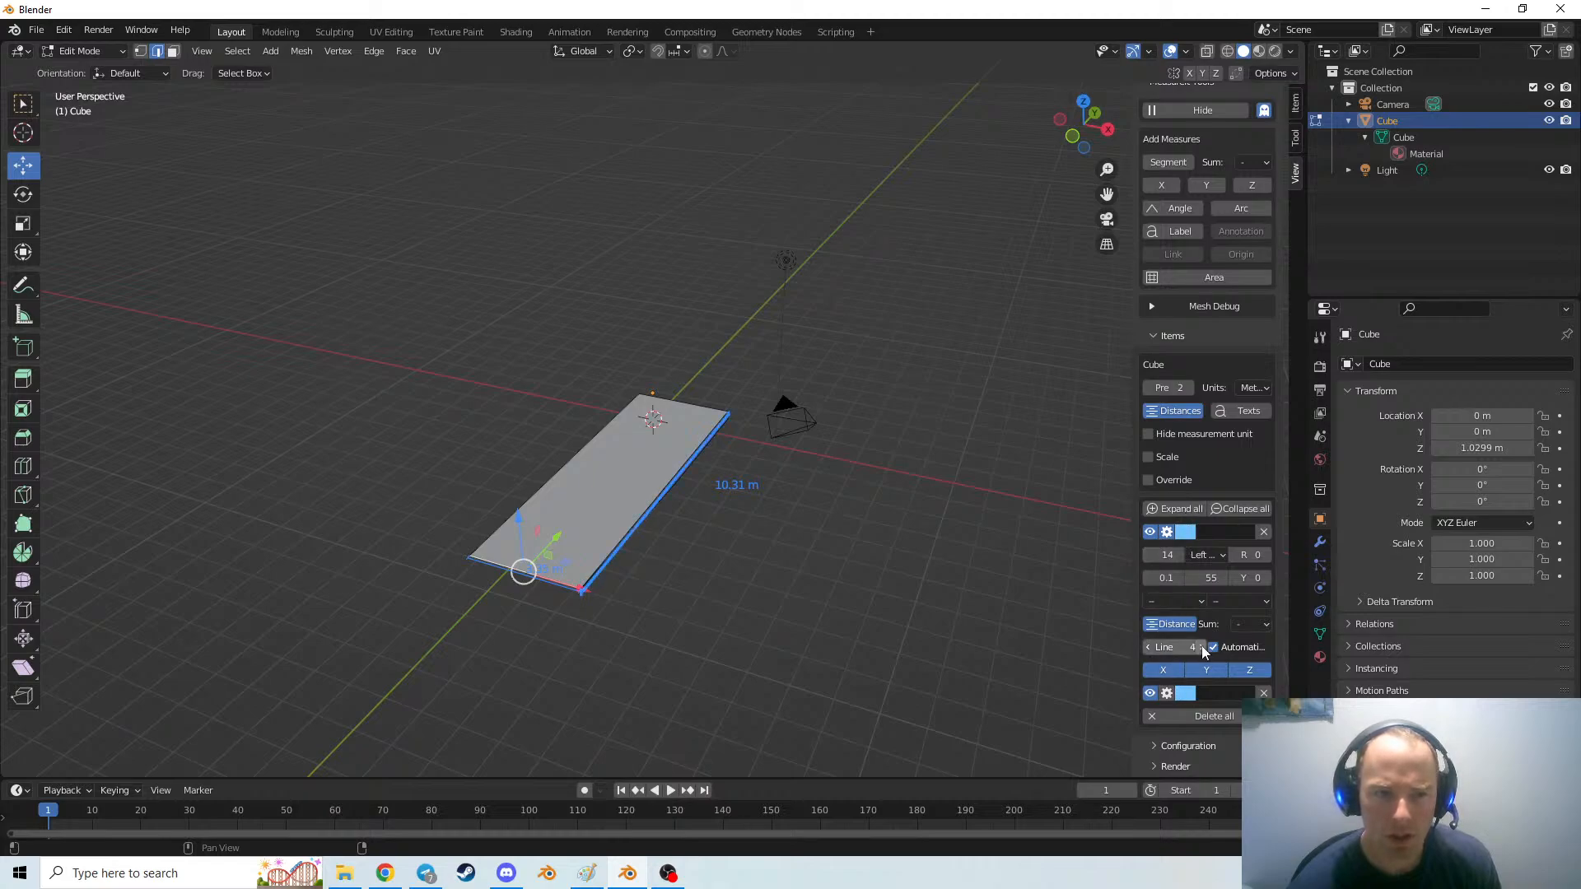
{"action": "left_click", "coordinate": [1149, 647]}
{"action": "left_click", "coordinate": [1149, 648]}
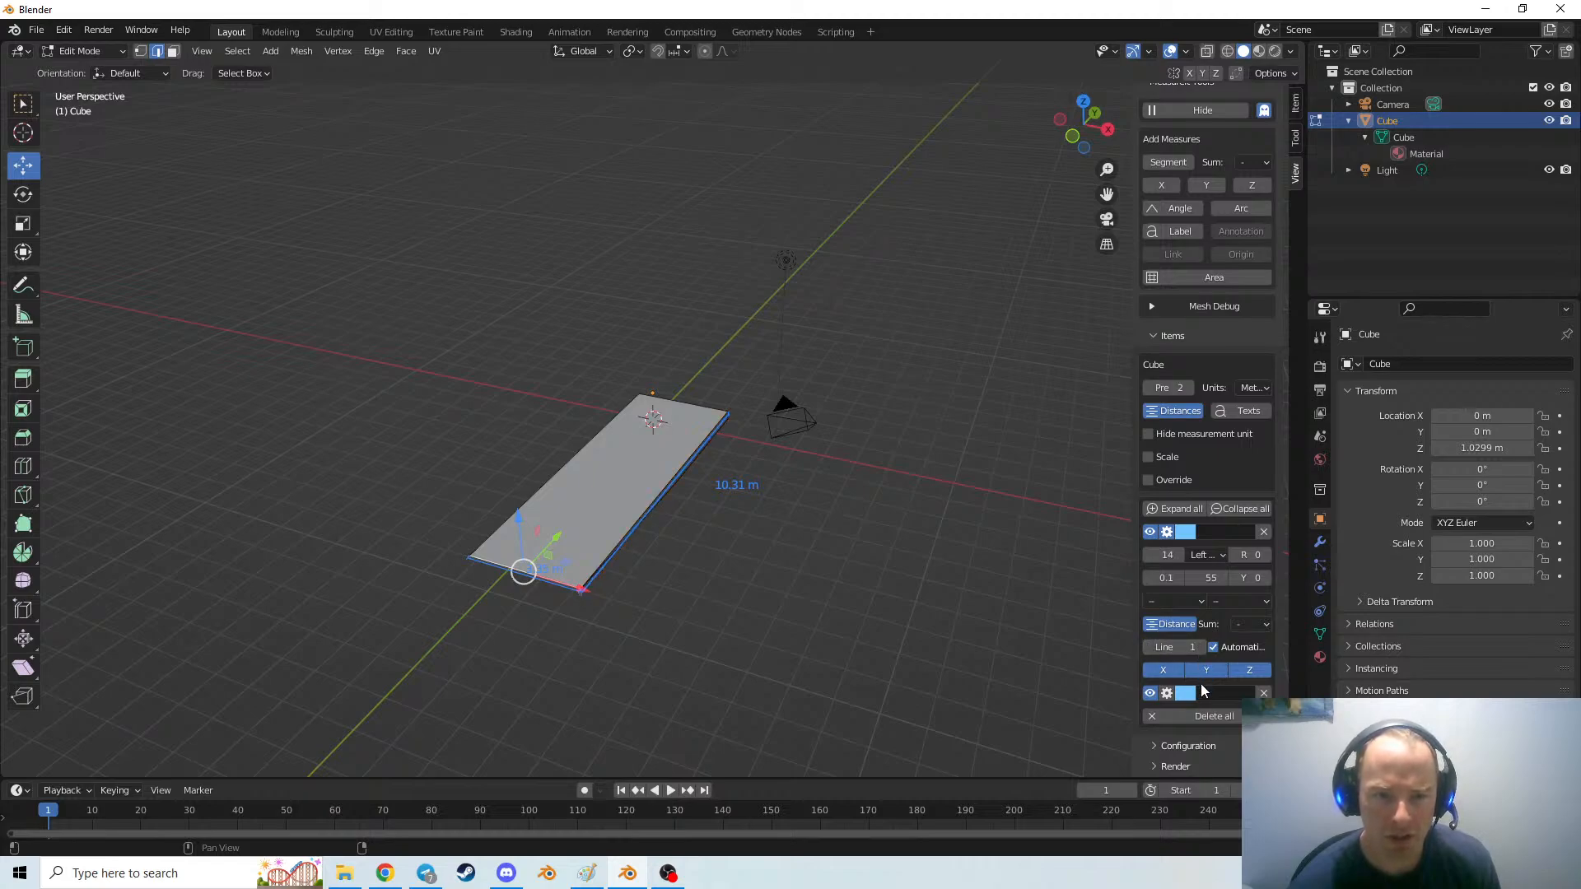
Turn off automatic positioning for the short near edge's measurement in its expanded settings
{"action": "left_click", "coordinate": [1167, 692]}
{"action": "scroll", "coordinate": [1167, 694], "scroll_direction": "down", "scroll_amount": 3}
{"action": "scroll", "coordinate": [1168, 694], "scroll_direction": "down", "scroll_amount": 1}
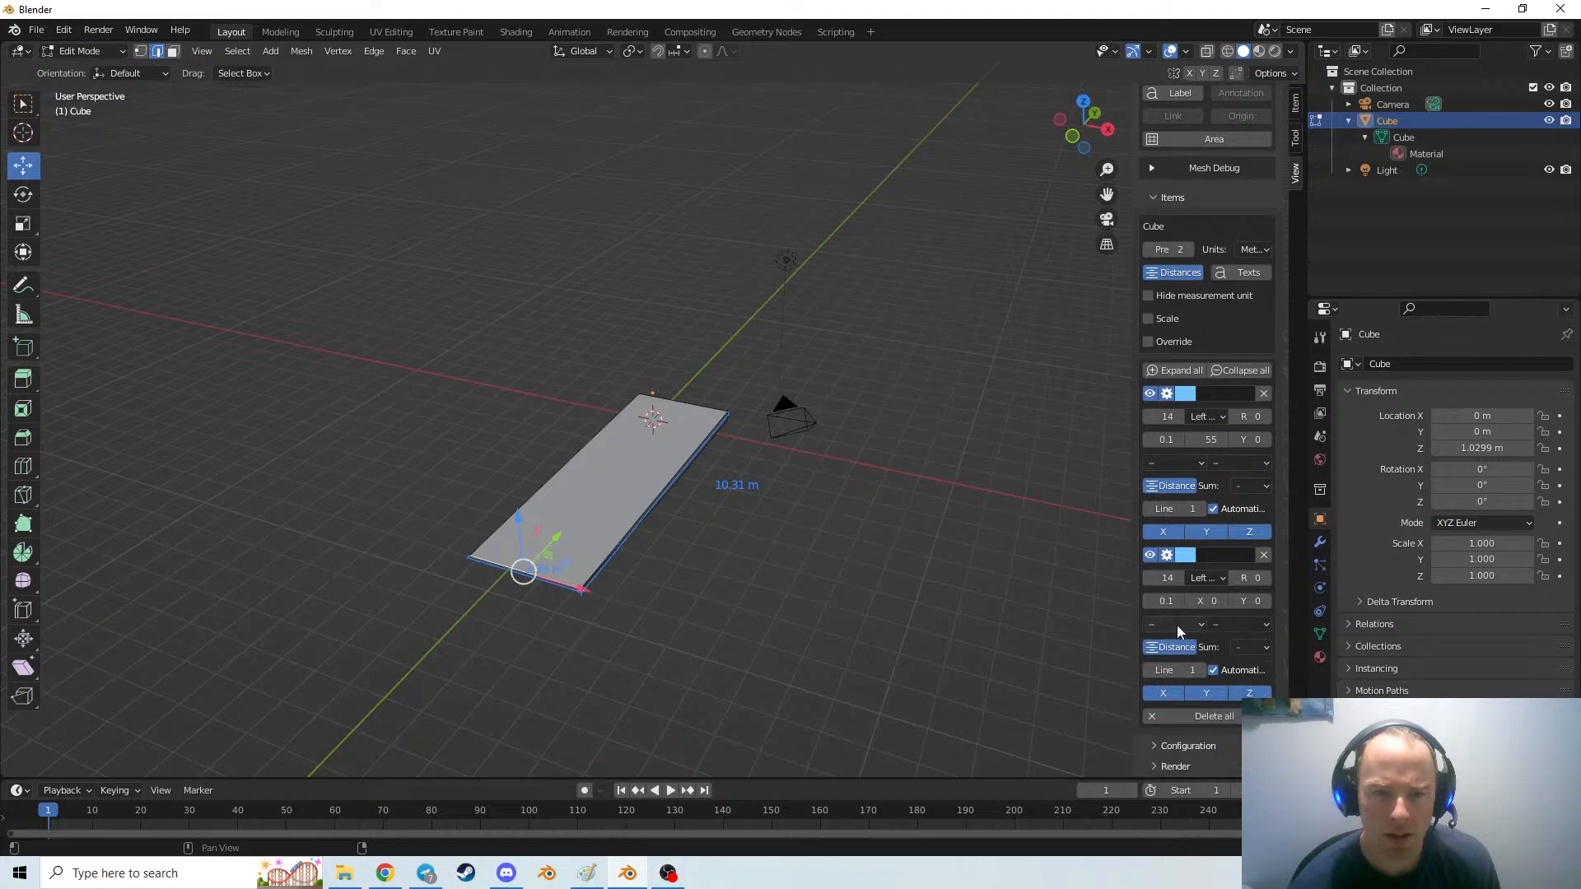
{"action": "scroll", "coordinate": [1194, 411], "scroll_direction": "up", "scroll_amount": 2}
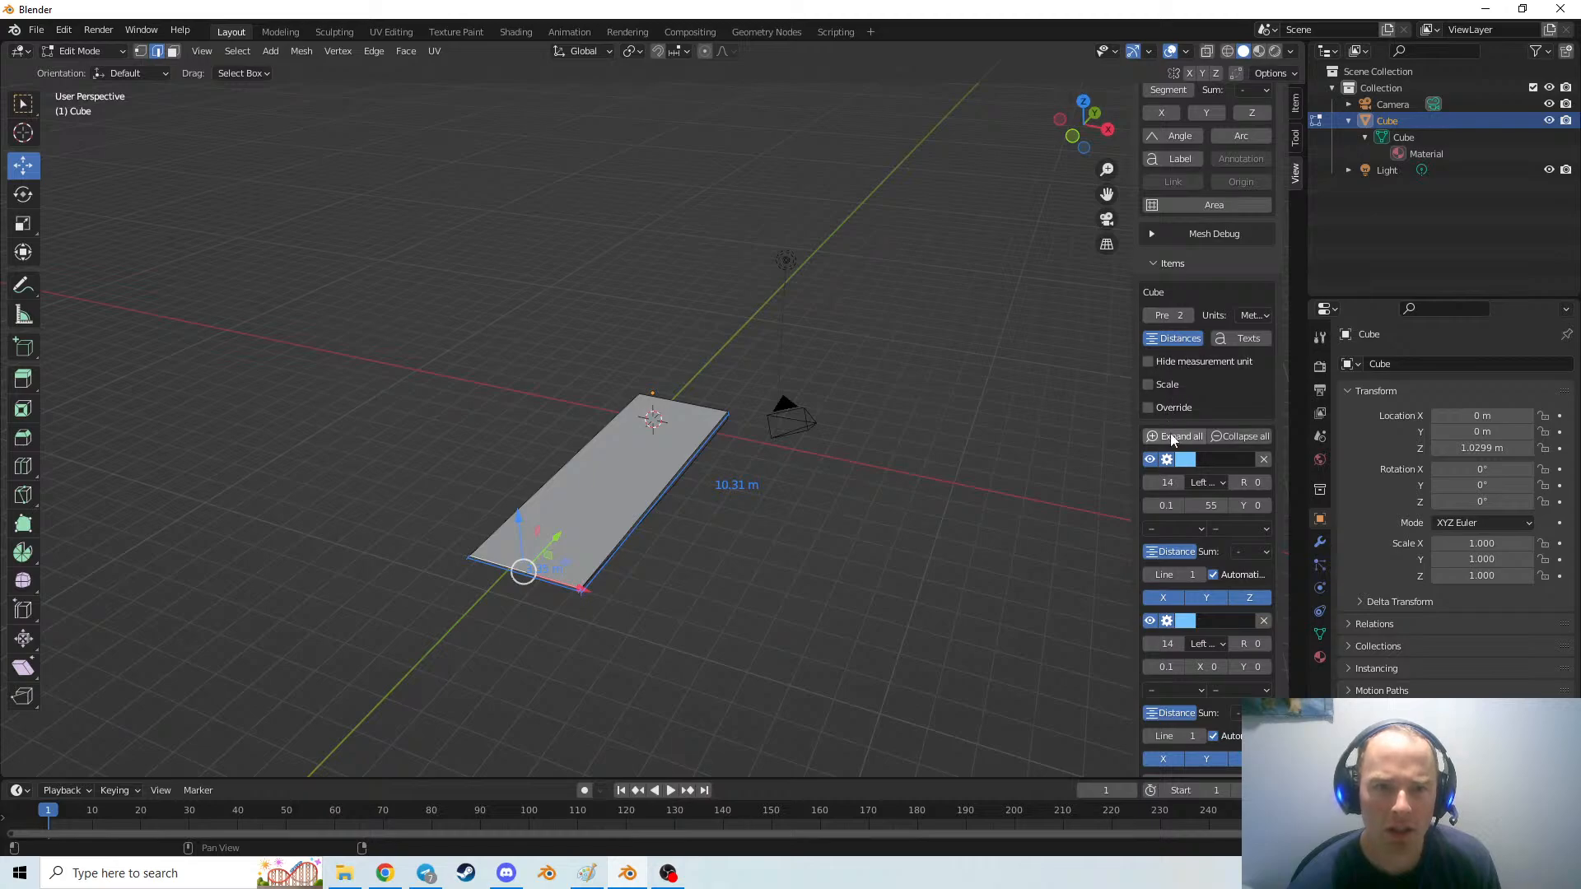
{"action": "scroll", "coordinate": [1170, 558], "scroll_direction": "down", "scroll_amount": 2}
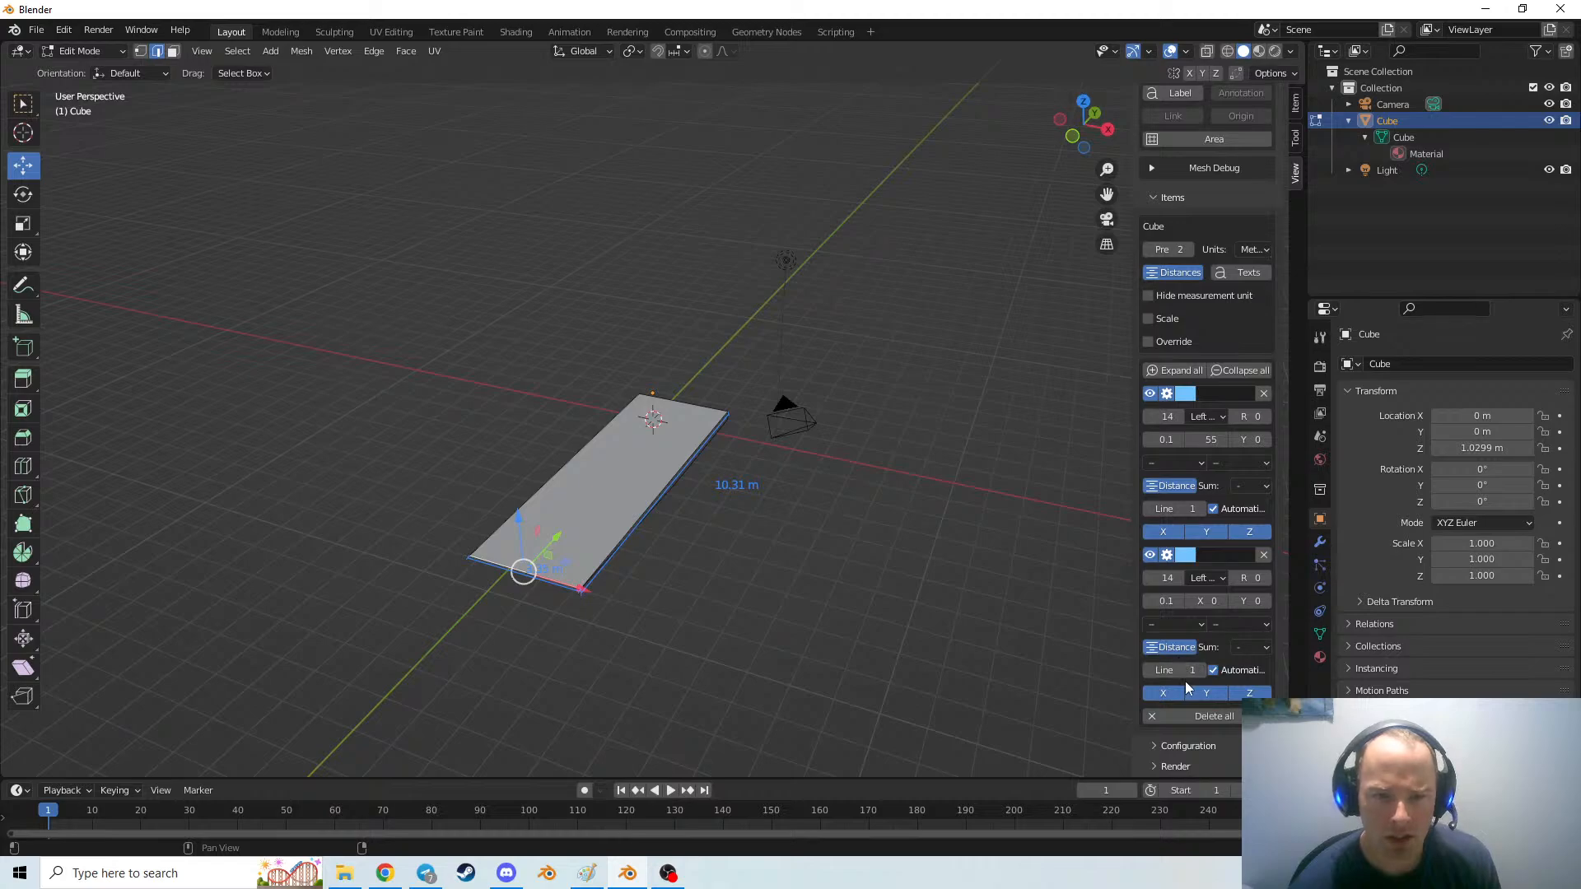
{"action": "left_click", "coordinate": [1215, 669]}
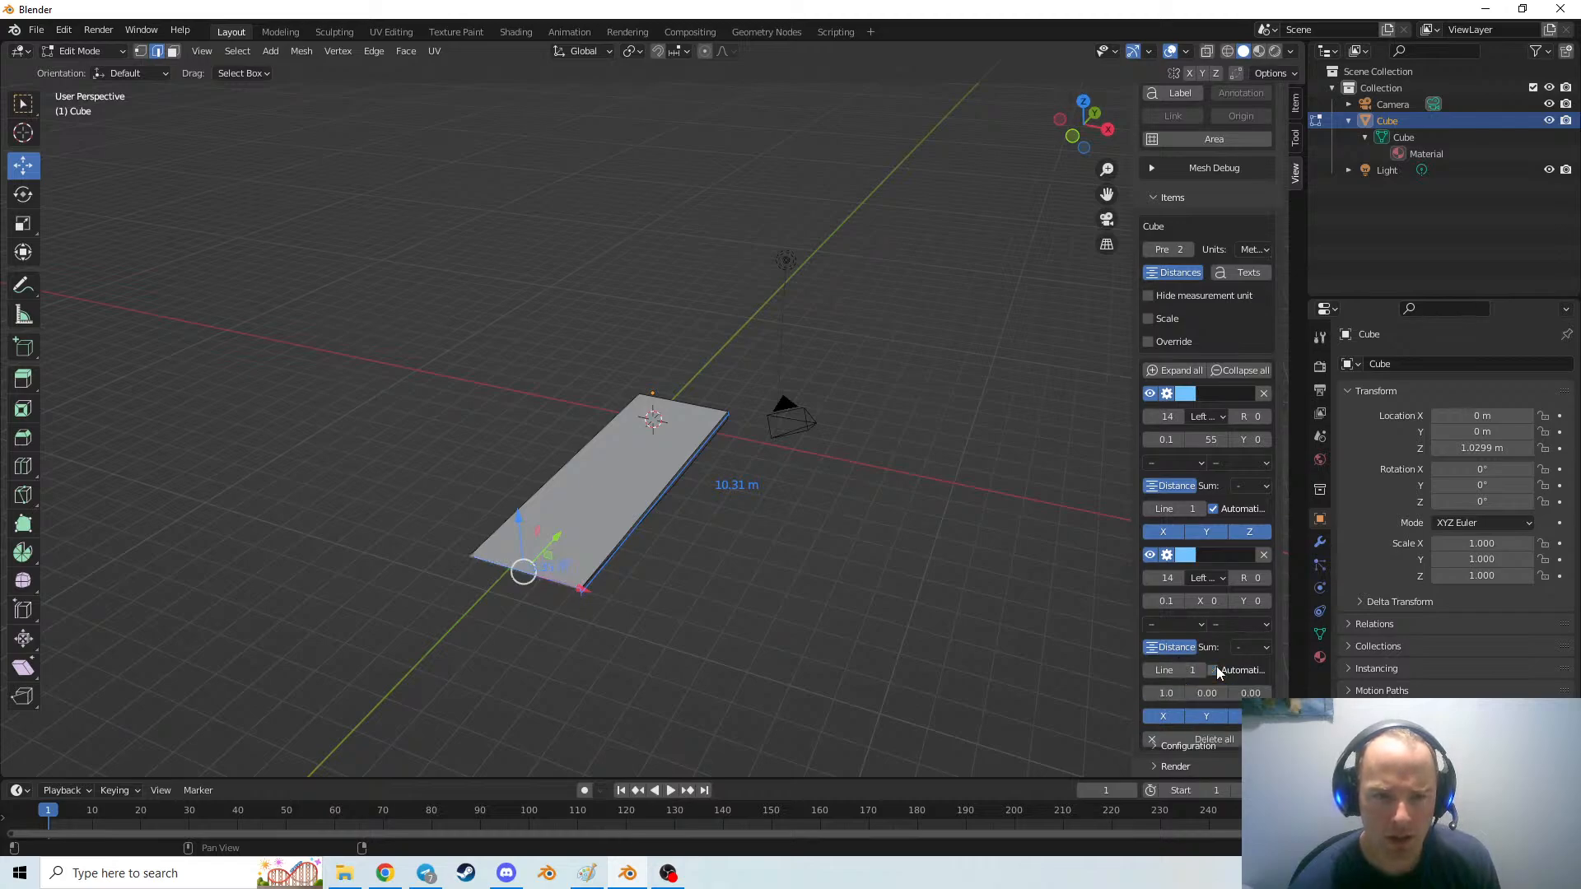
Try a Y orientation of 1.00 on the short edge's measurement, return it to about 0, and toggle its Y axis
{"action": "left_click", "coordinate": [1208, 697]}
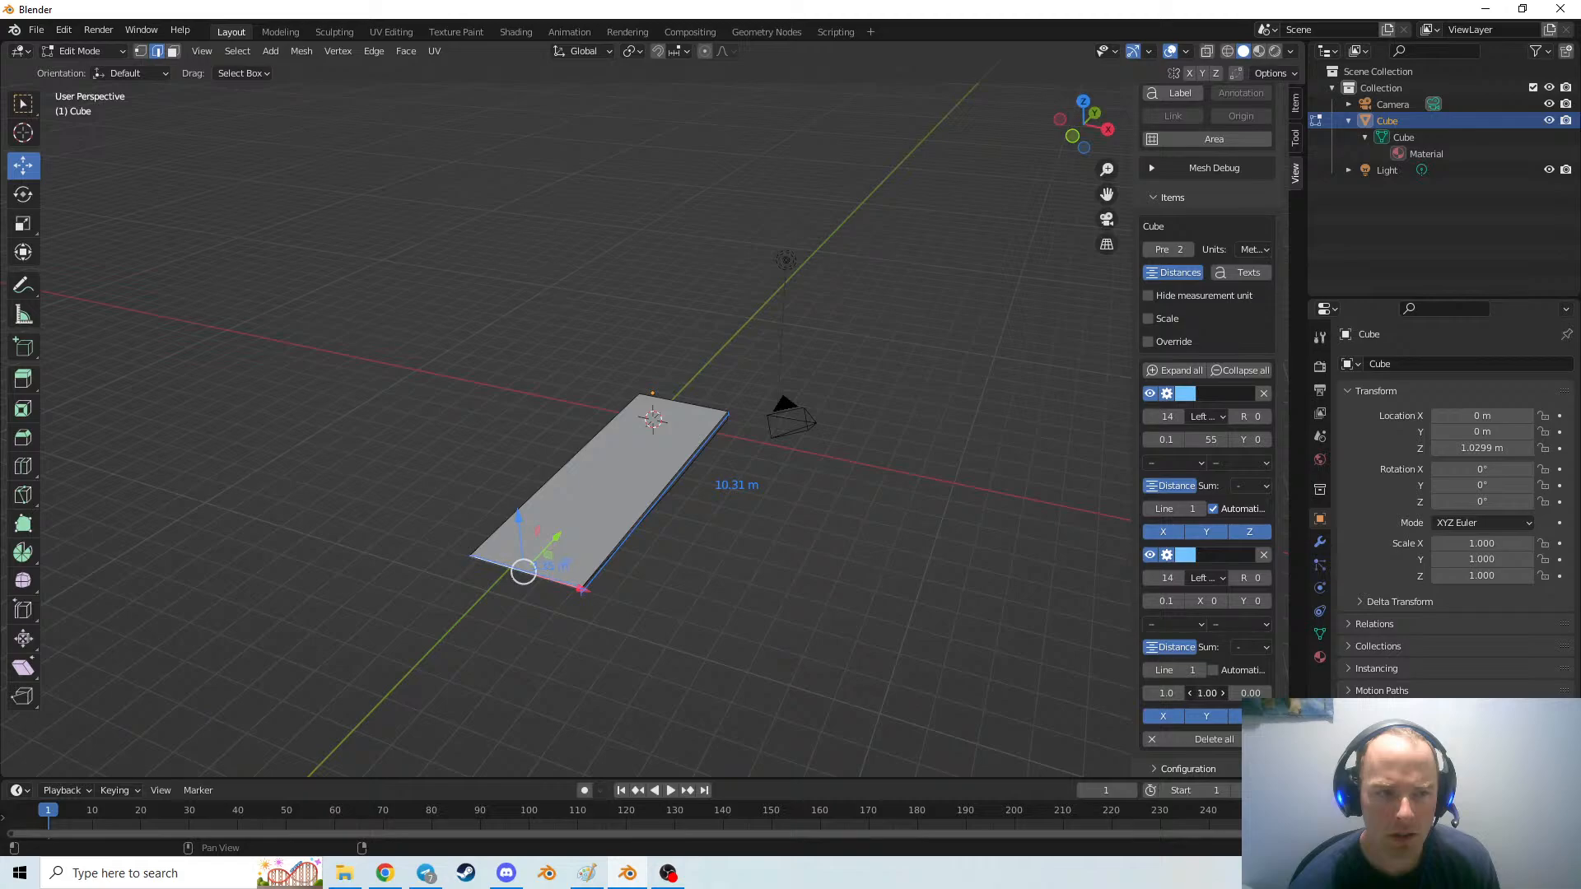
{"action": "mouse_move", "coordinate": [1208, 697]}
{"action": "left_mouse_down"}
{"action": "mouse_move", "coordinate": [1225, 699]}
{"action": "mouse_move", "coordinate": [1209, 694]}
{"action": "left_mouse_up"}
{"action": "left_click", "coordinate": [1213, 716]}
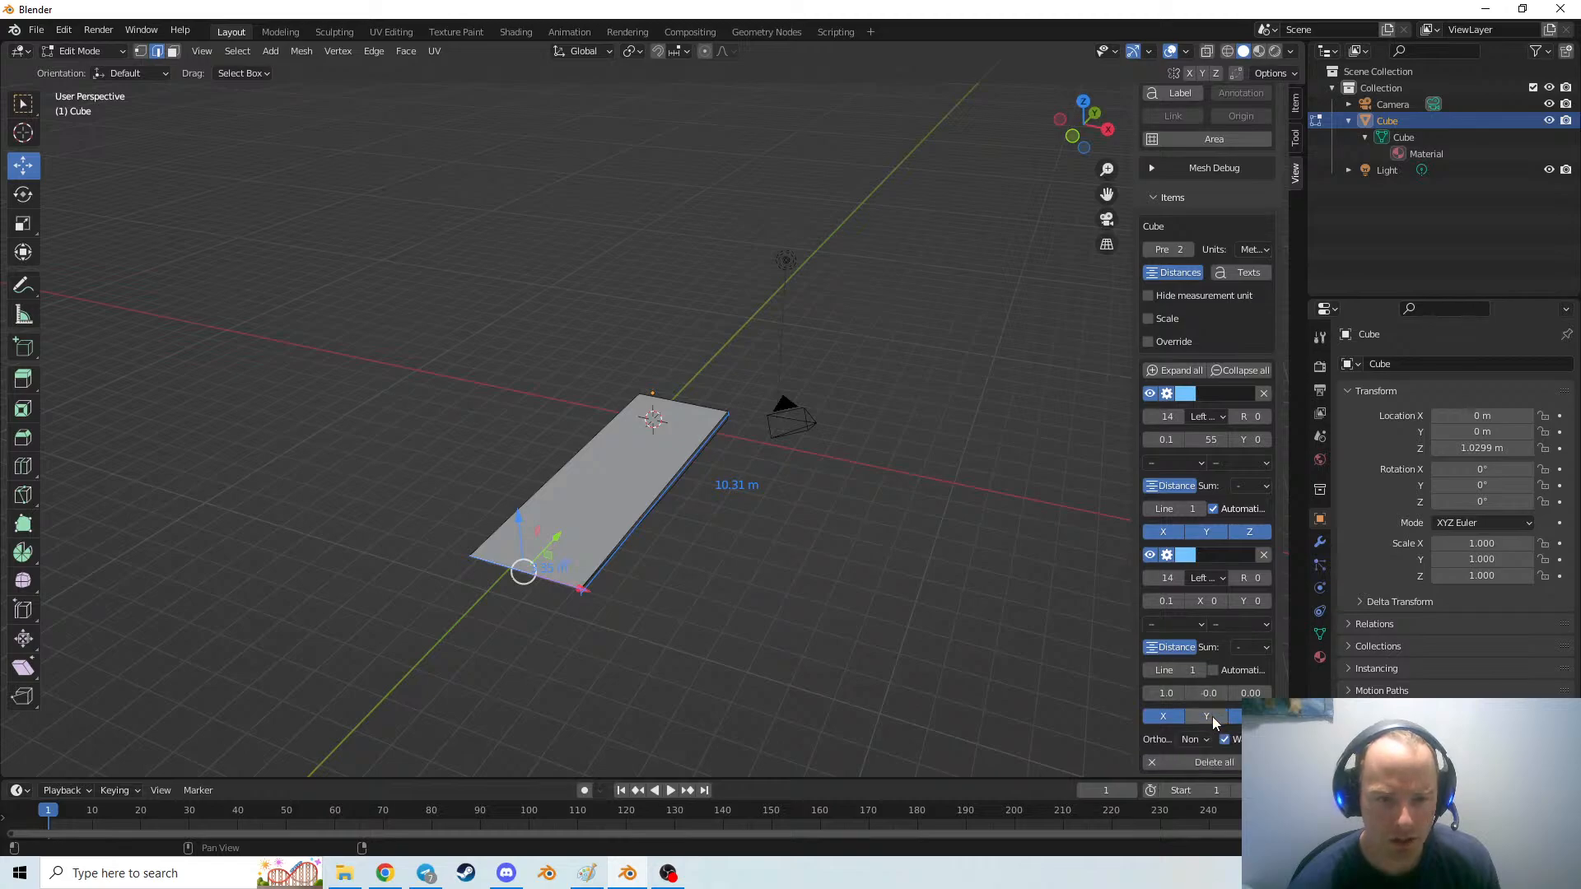
{"action": "left_click", "coordinate": [1212, 718]}
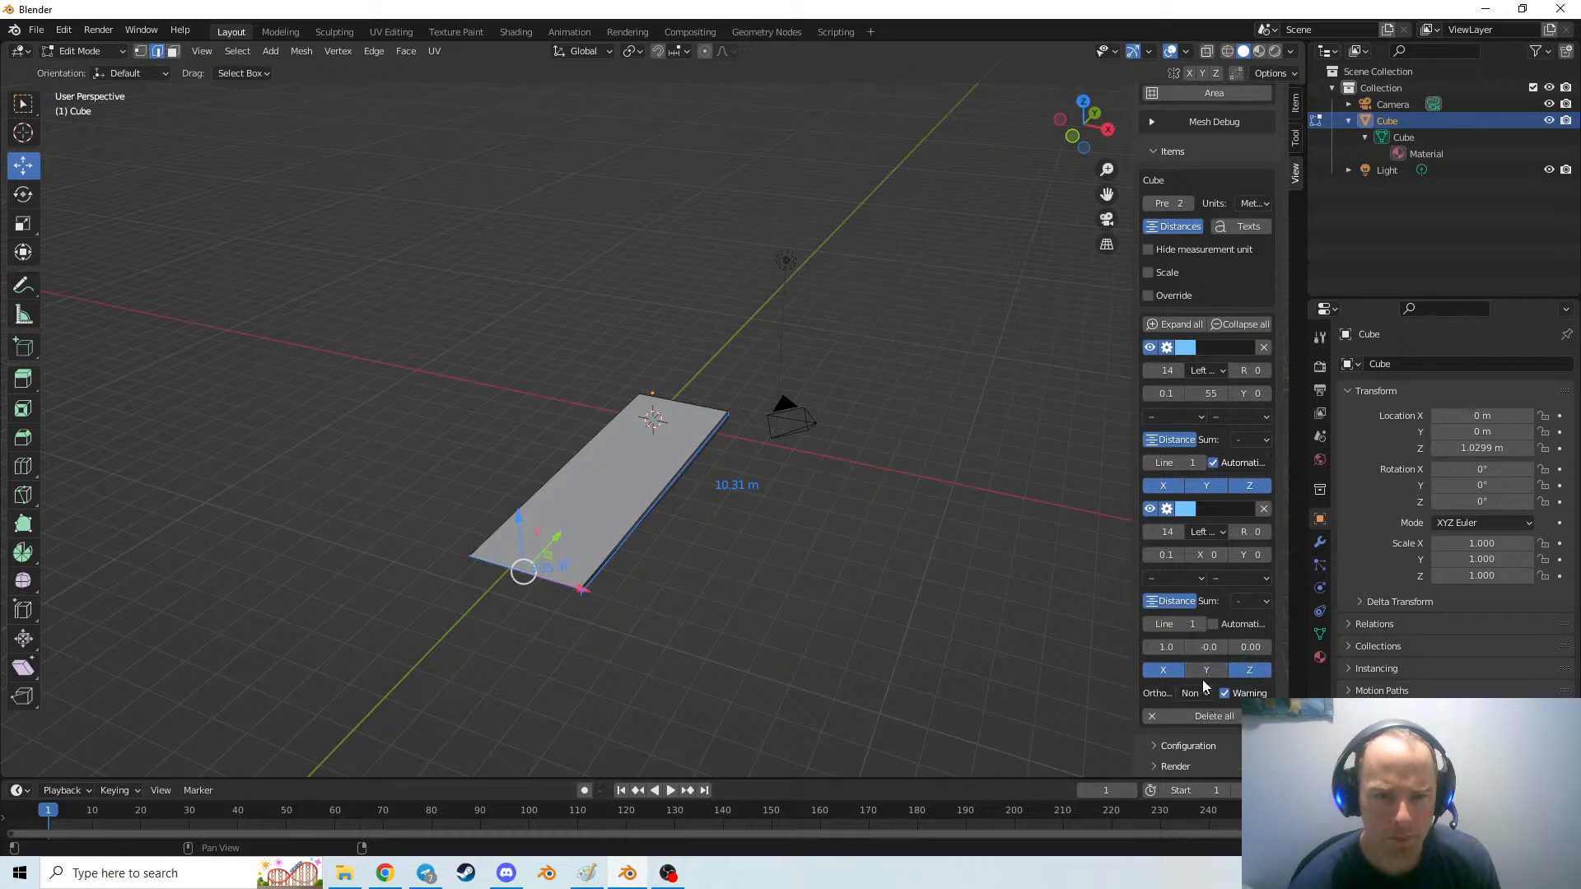
Set the short edge measurement's manual orientation to 0.0 in X and 0 in Z
{"action": "scroll", "coordinate": [1202, 674], "scroll_direction": "down", "scroll_amount": 1}
{"action": "scroll", "coordinate": [1202, 674], "scroll_direction": "down", "scroll_amount": 1}
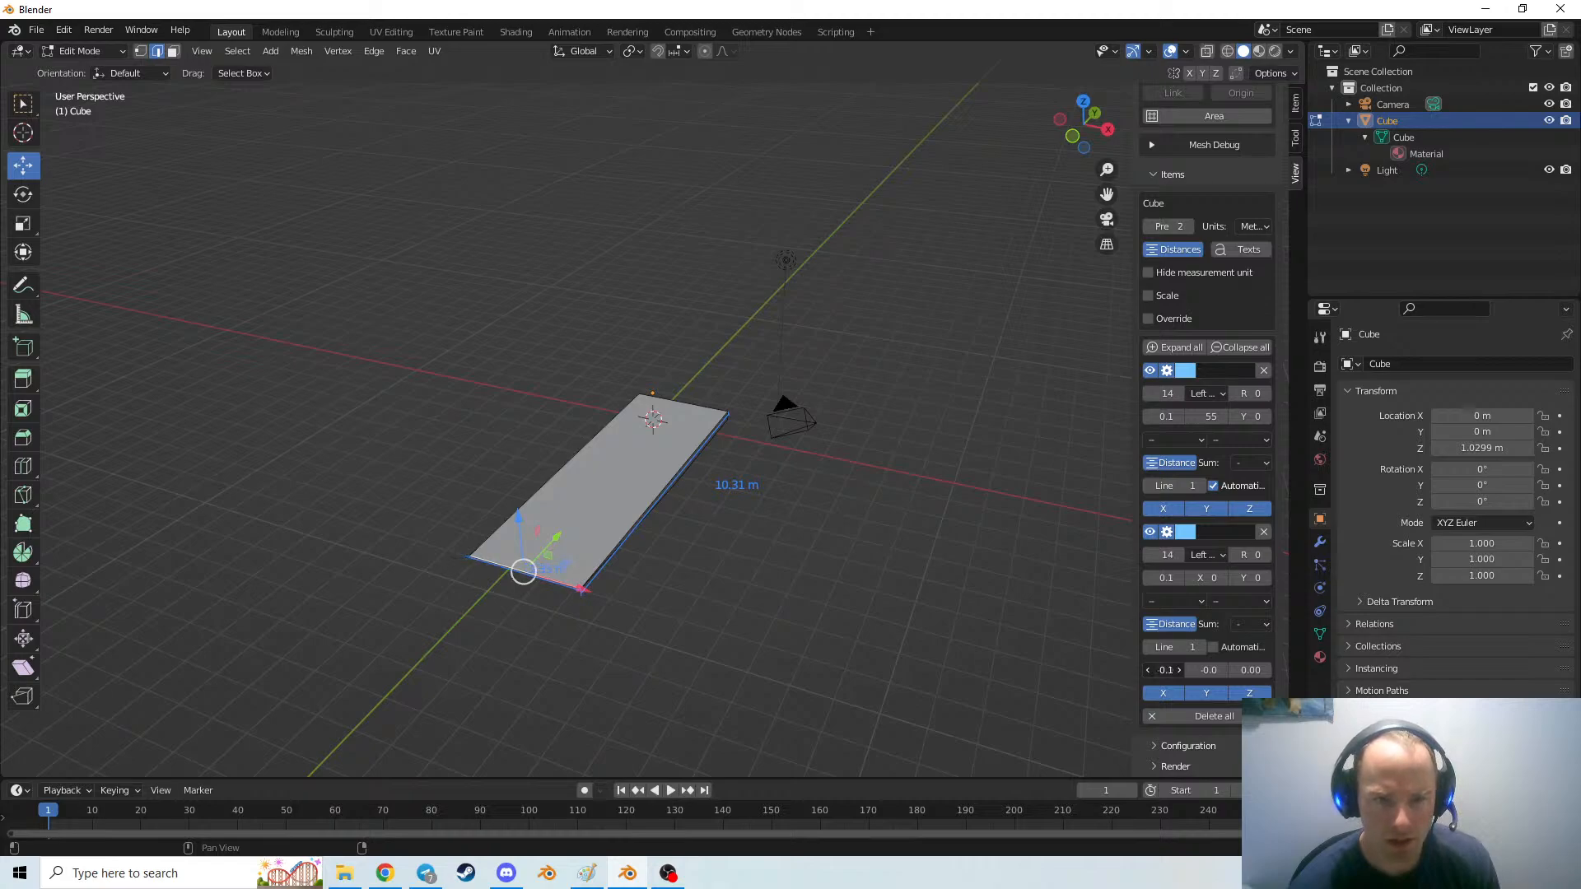
{"action": "left_click_drag", "start_coordinate": [1165, 670], "coordinate": [1219, 669]}
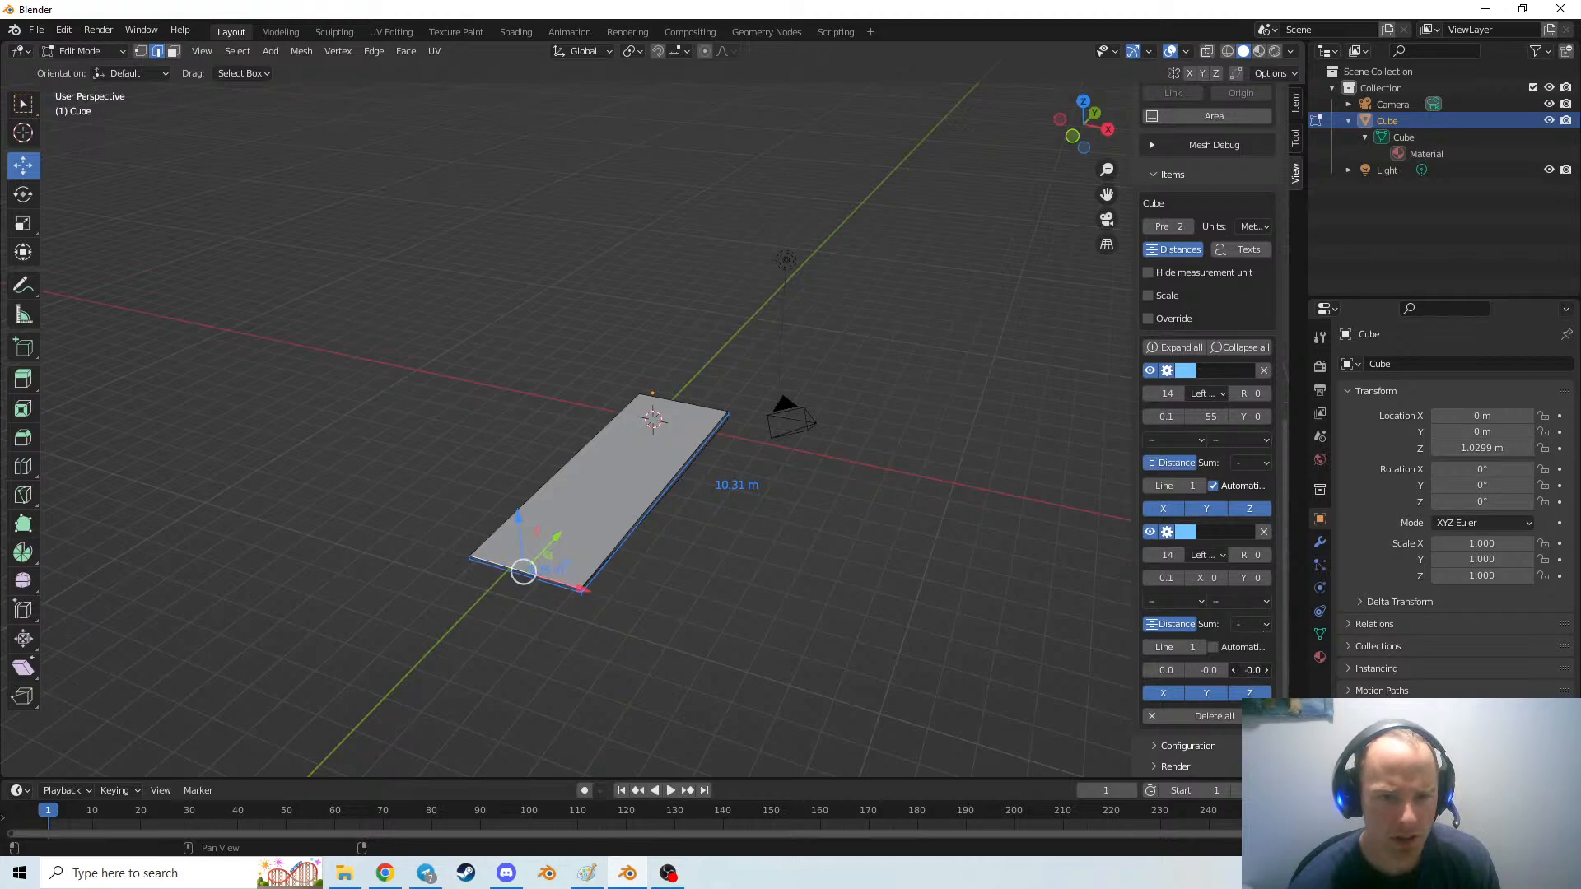
{"action": "left_click", "coordinate": [1250, 669]}
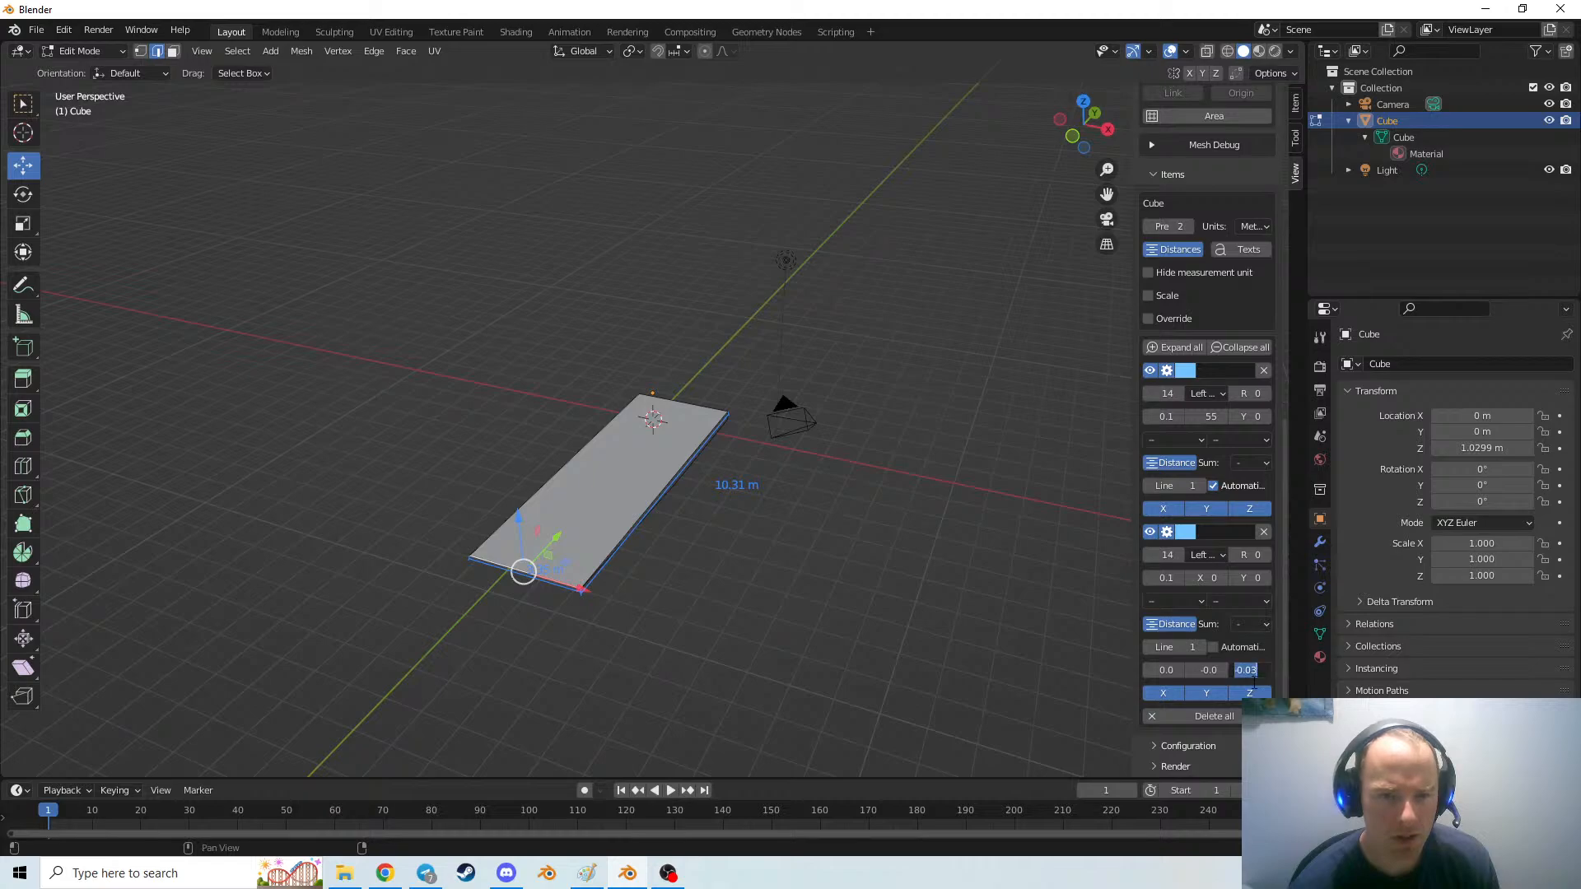
{"action": "type", "text": "0"}
{"action": "key", "text": "Return"}
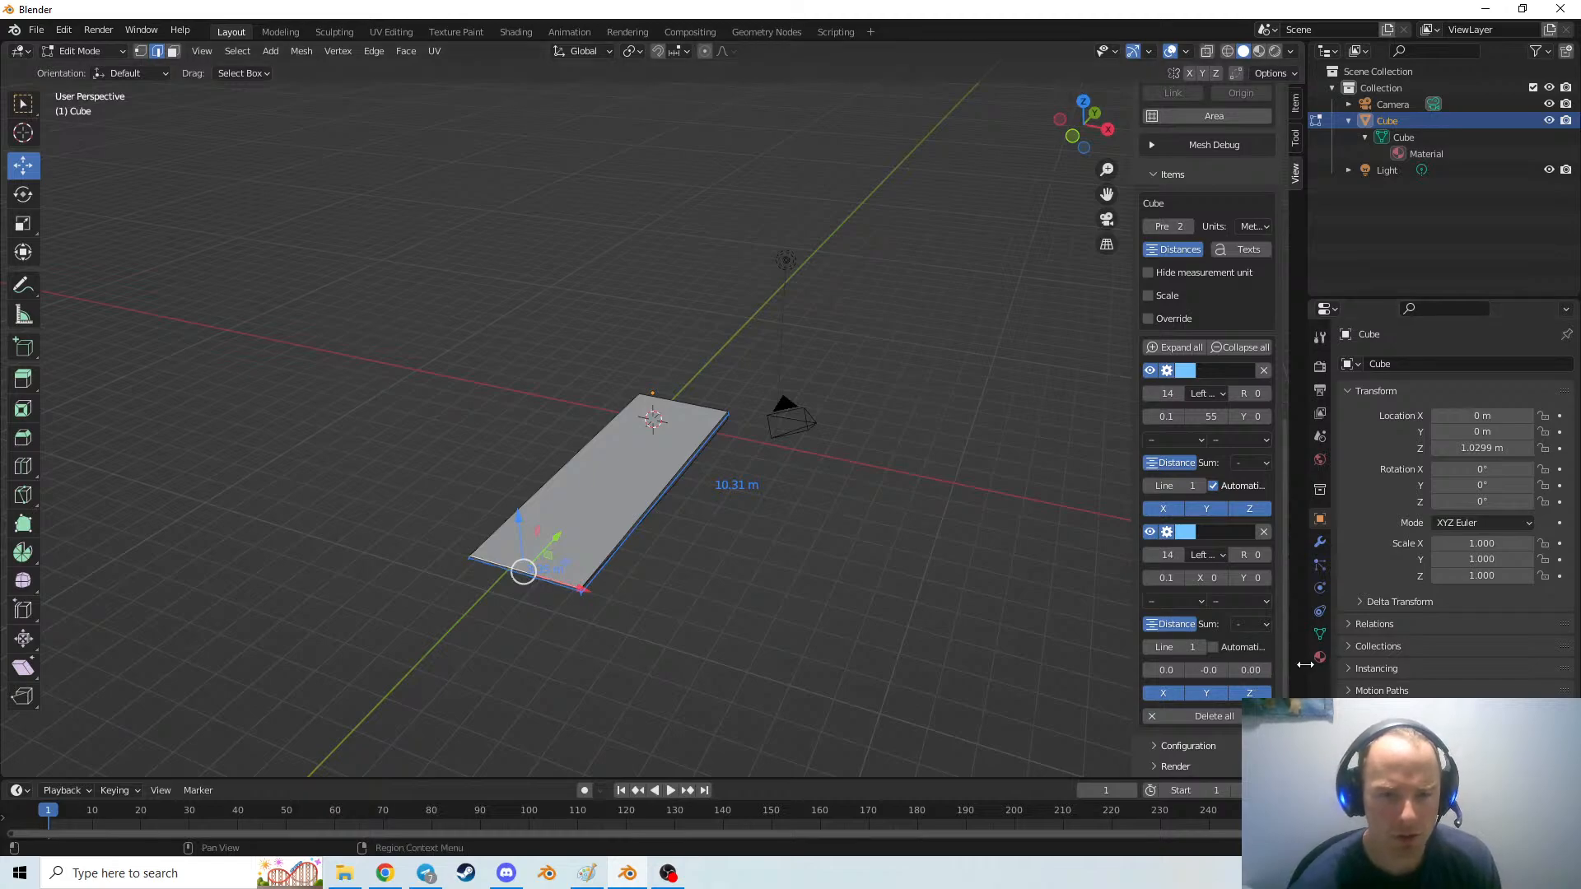
Set the short edge measurement's Y orientation to 0.00 and turn its automatic positioning back on
{"action": "left_click", "coordinate": [1206, 670]}
{"action": "key", "text": "Return"}
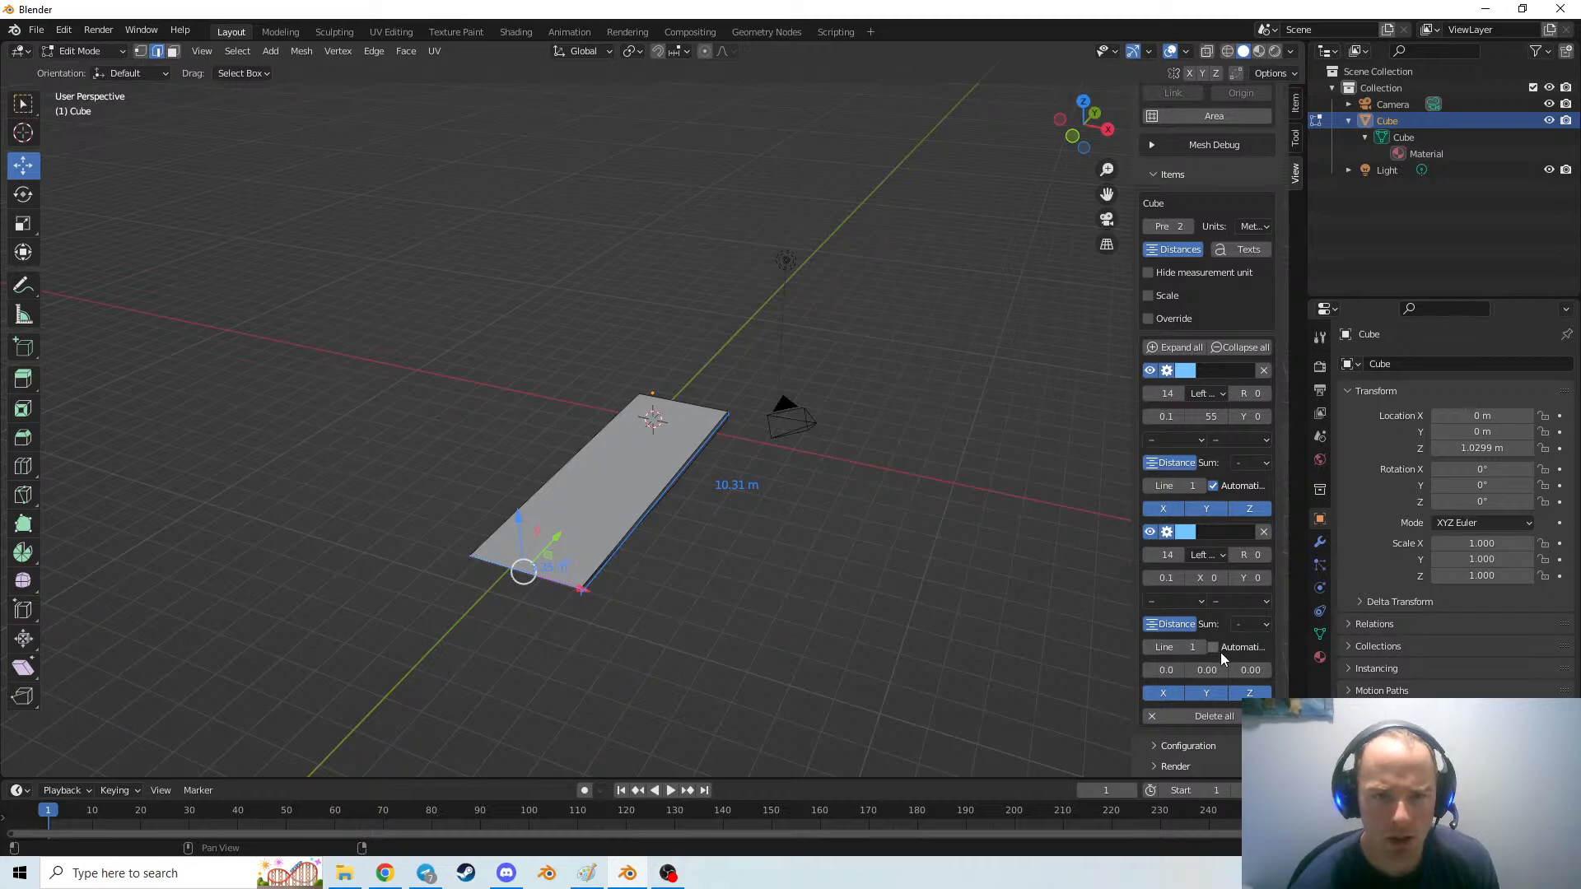
{"action": "left_click", "coordinate": [1220, 652]}
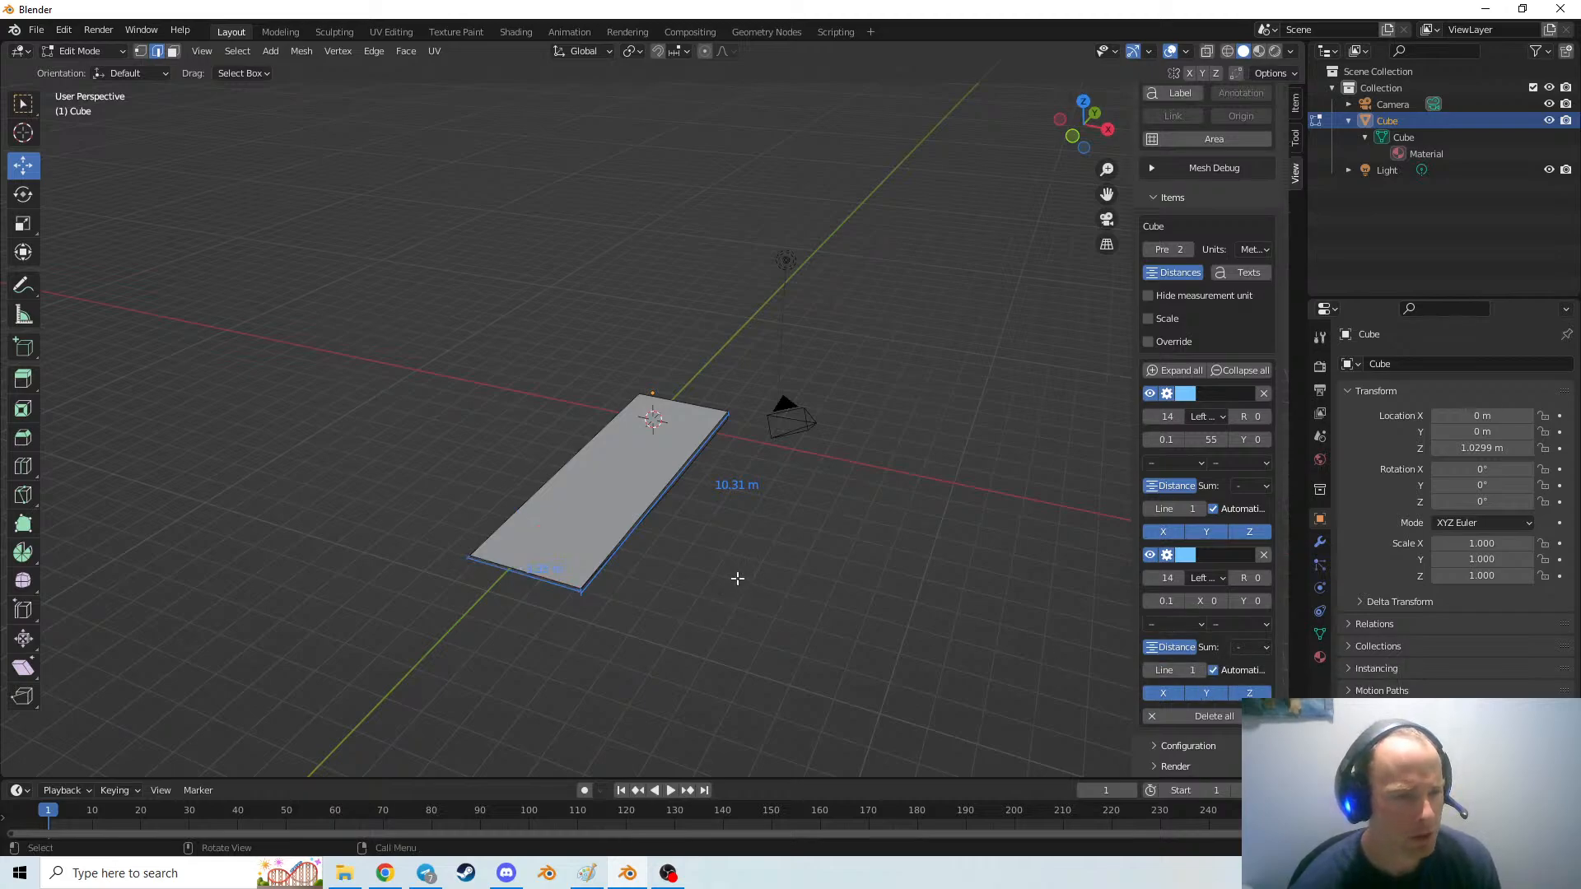
{"action": "middle_click_drag", "start_coordinate": [775, 579], "coordinate": [739, 635]}
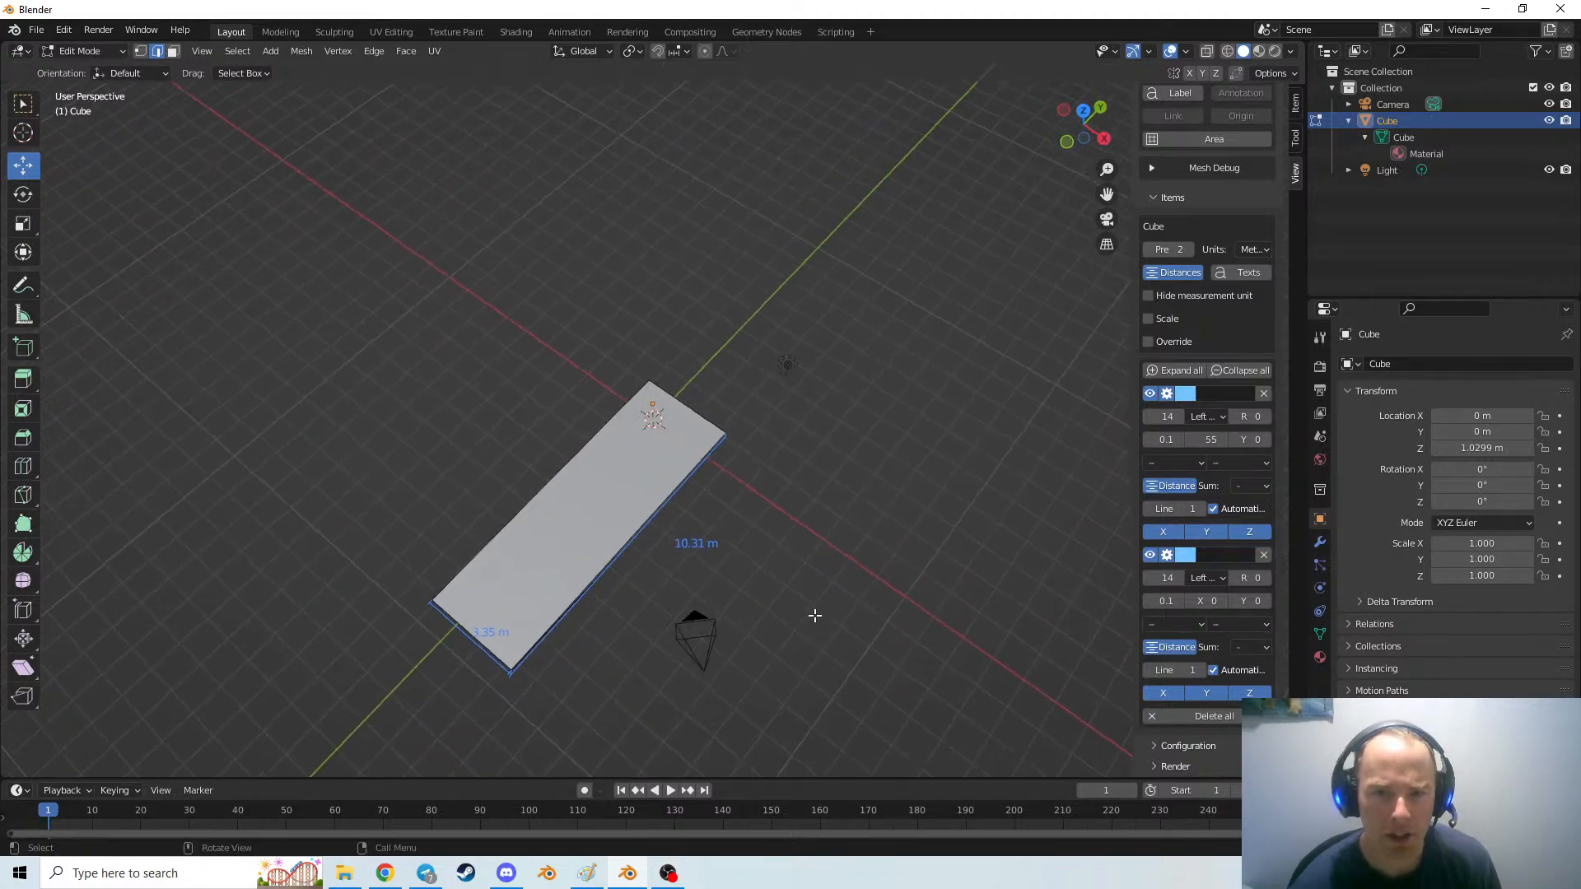
Collapse the settings of all measurements and toggle the short edge measurement's visibility off and on
{"action": "key", "text": "alt+Tab"}
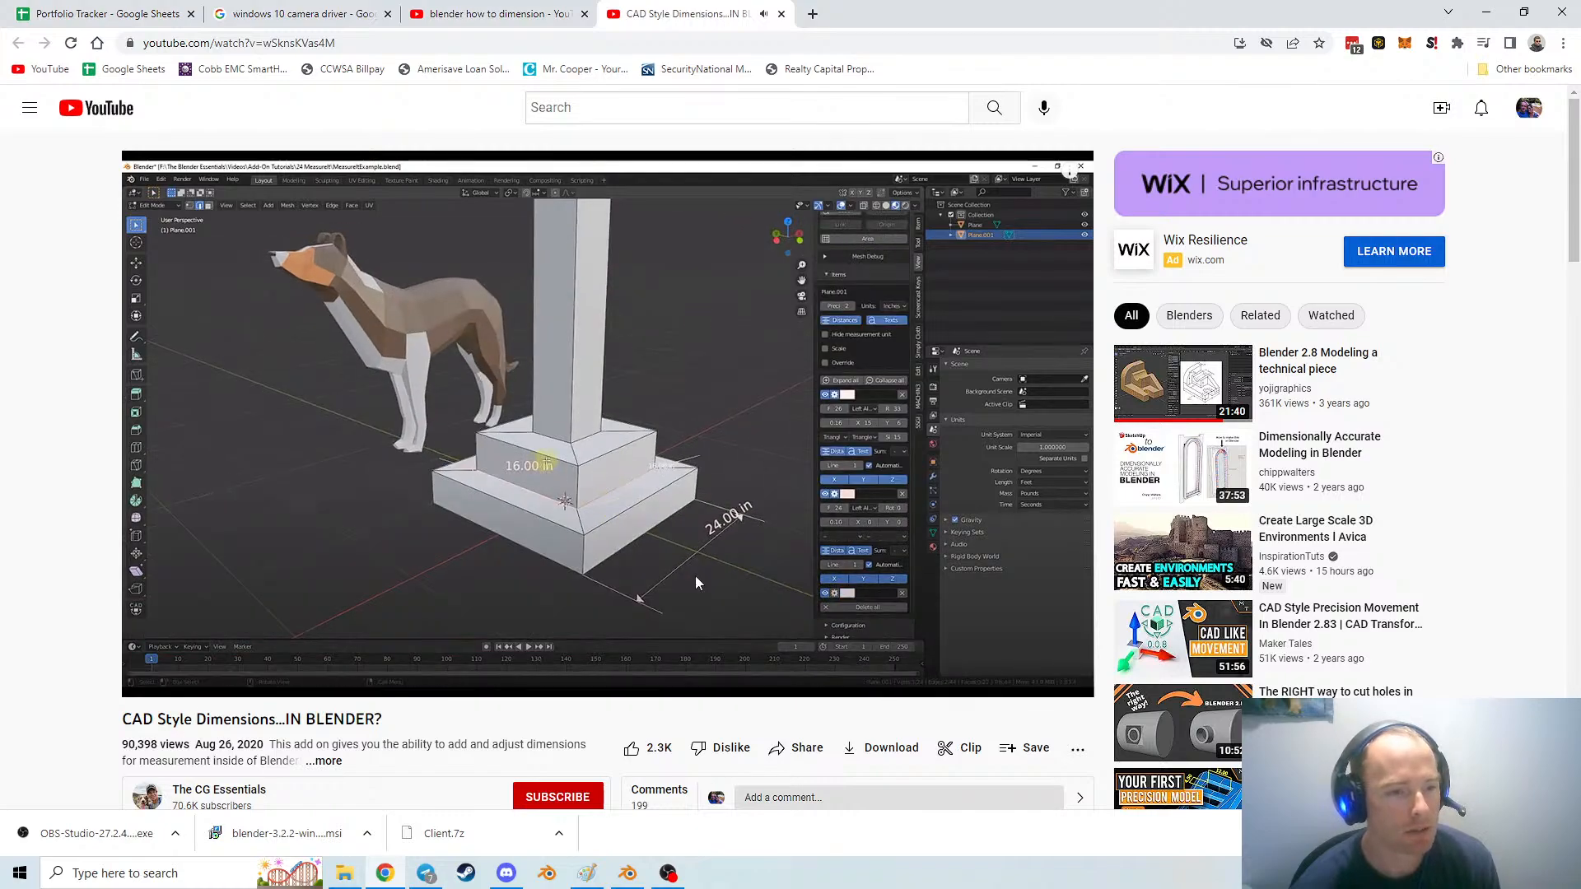
{"action": "key", "text": "alt+Tab"}
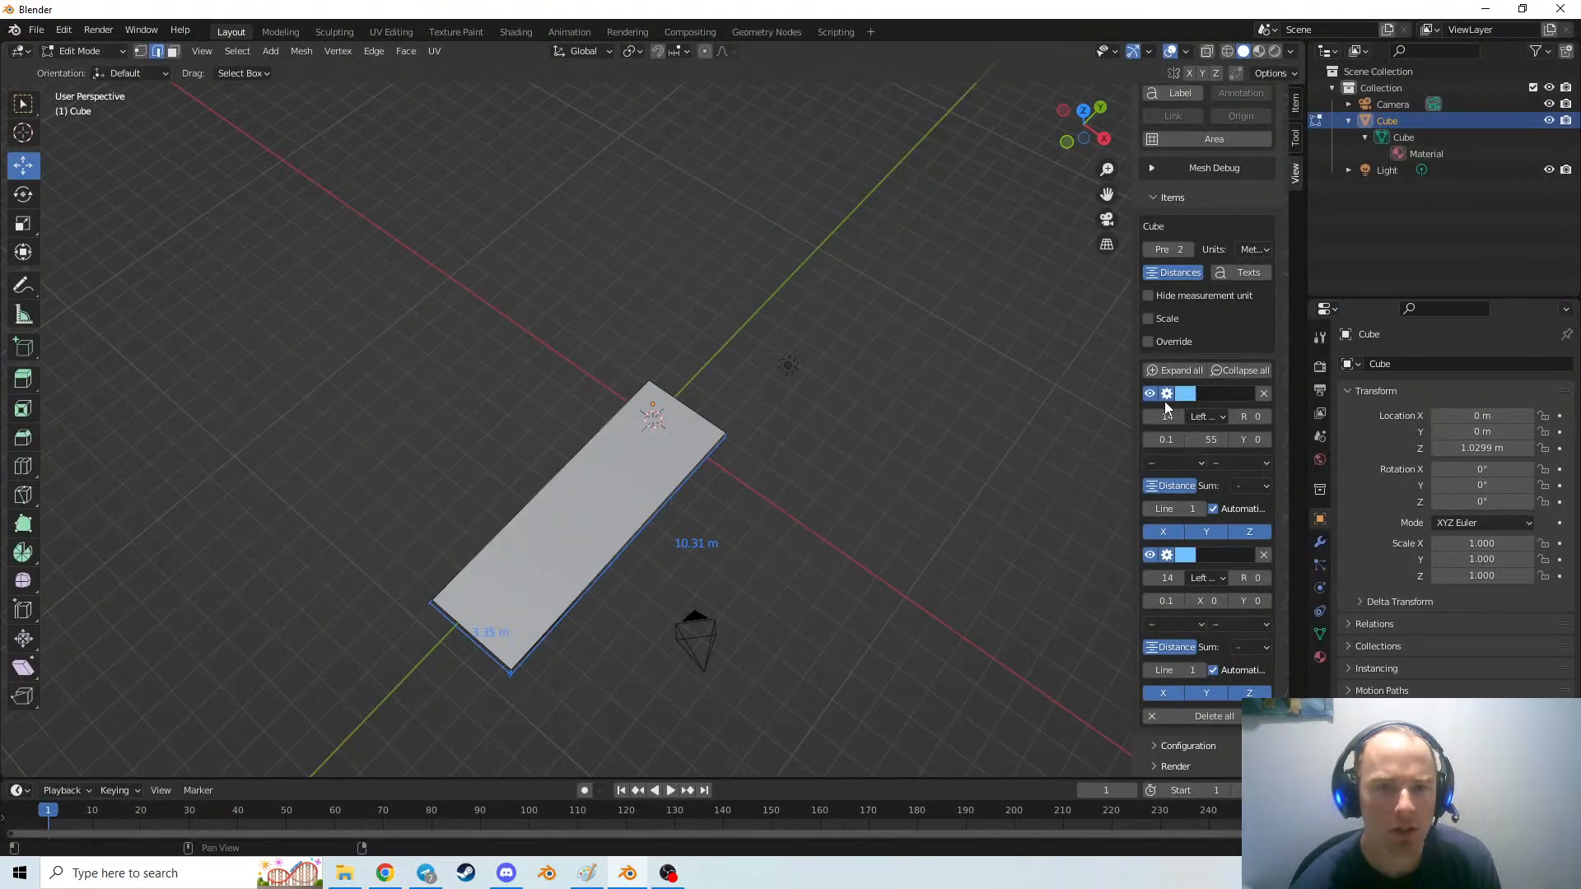
{"action": "left_click", "coordinate": [1235, 373]}
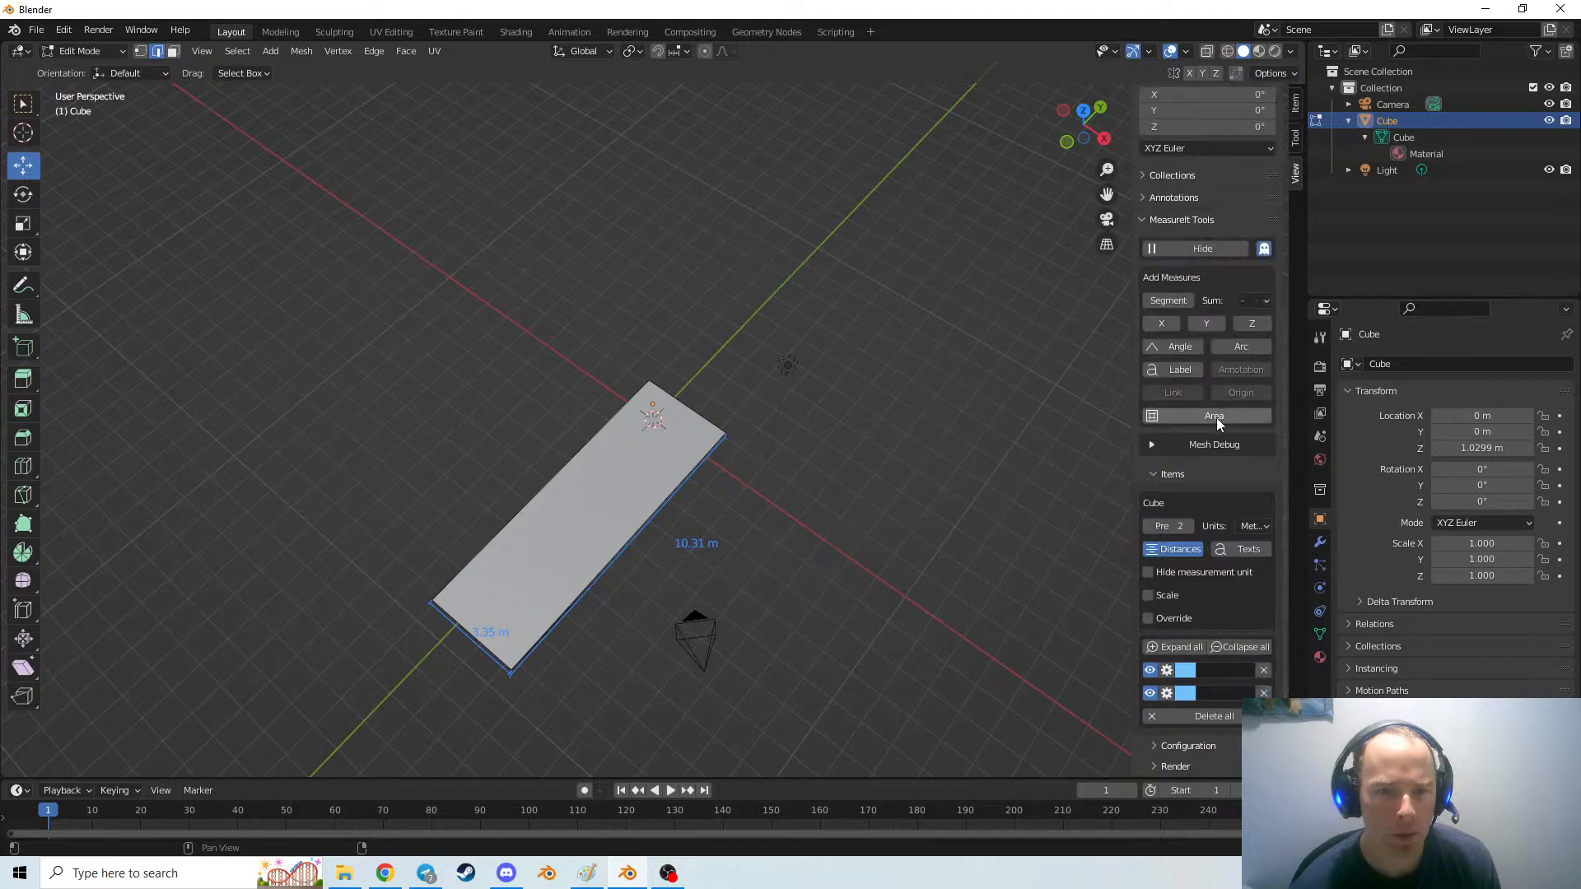
{"action": "left_click", "coordinate": [1150, 695]}
{"action": "left_click", "coordinate": [1150, 694]}
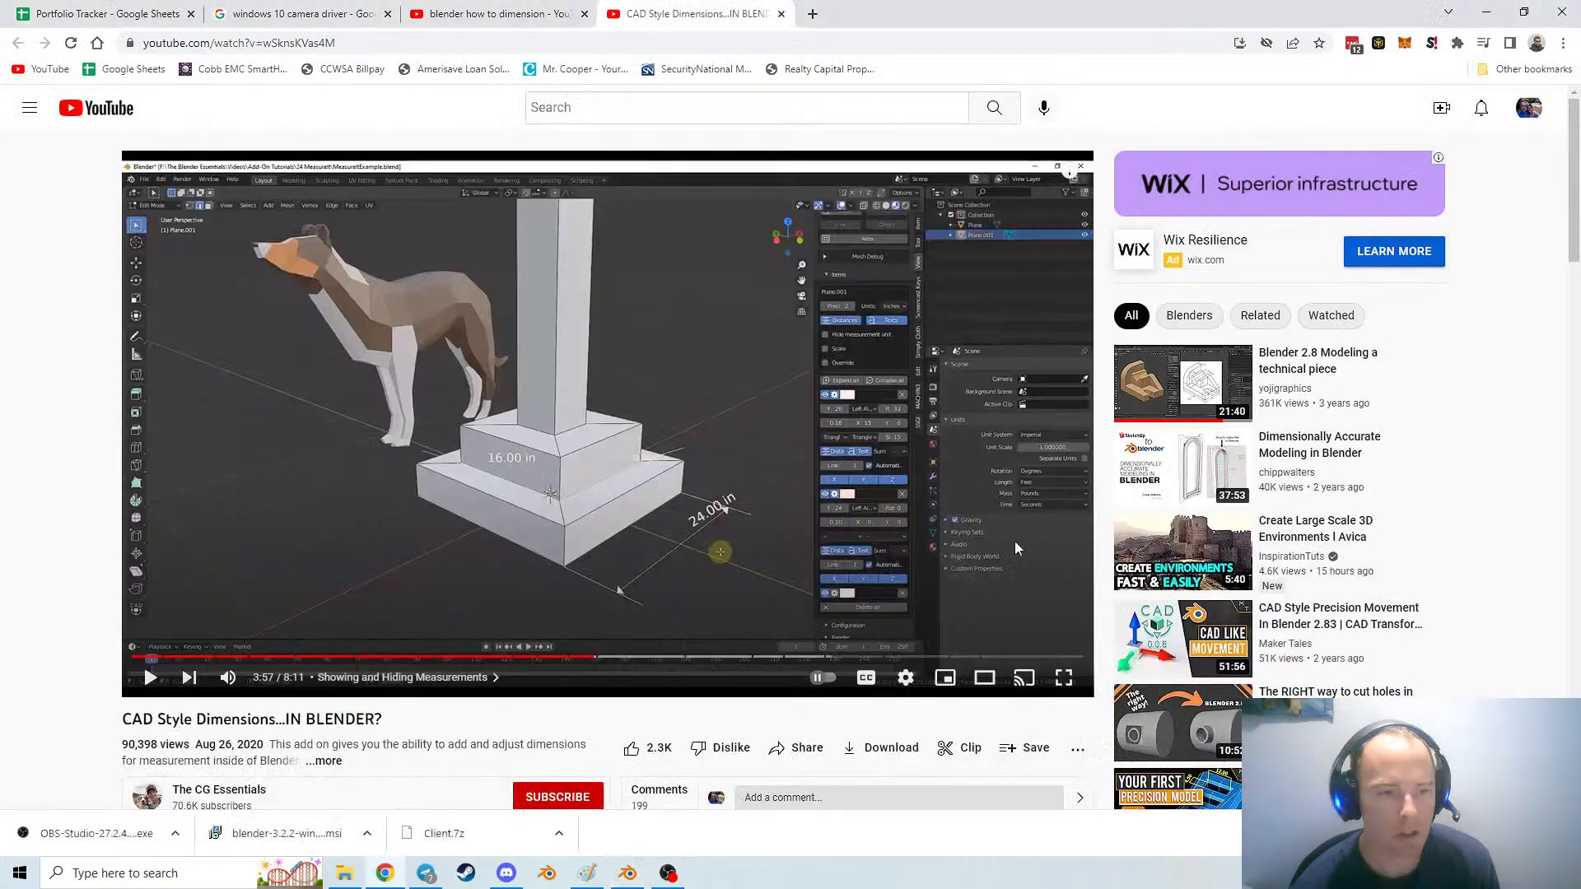
Switch to Chrome to watch the rest of the "CAD Style Dimensions...IN BLENDER?" video and return to Blender
{"action": "key", "text": "alt+Tab"}
{"action": "left_click", "coordinate": [758, 461]}
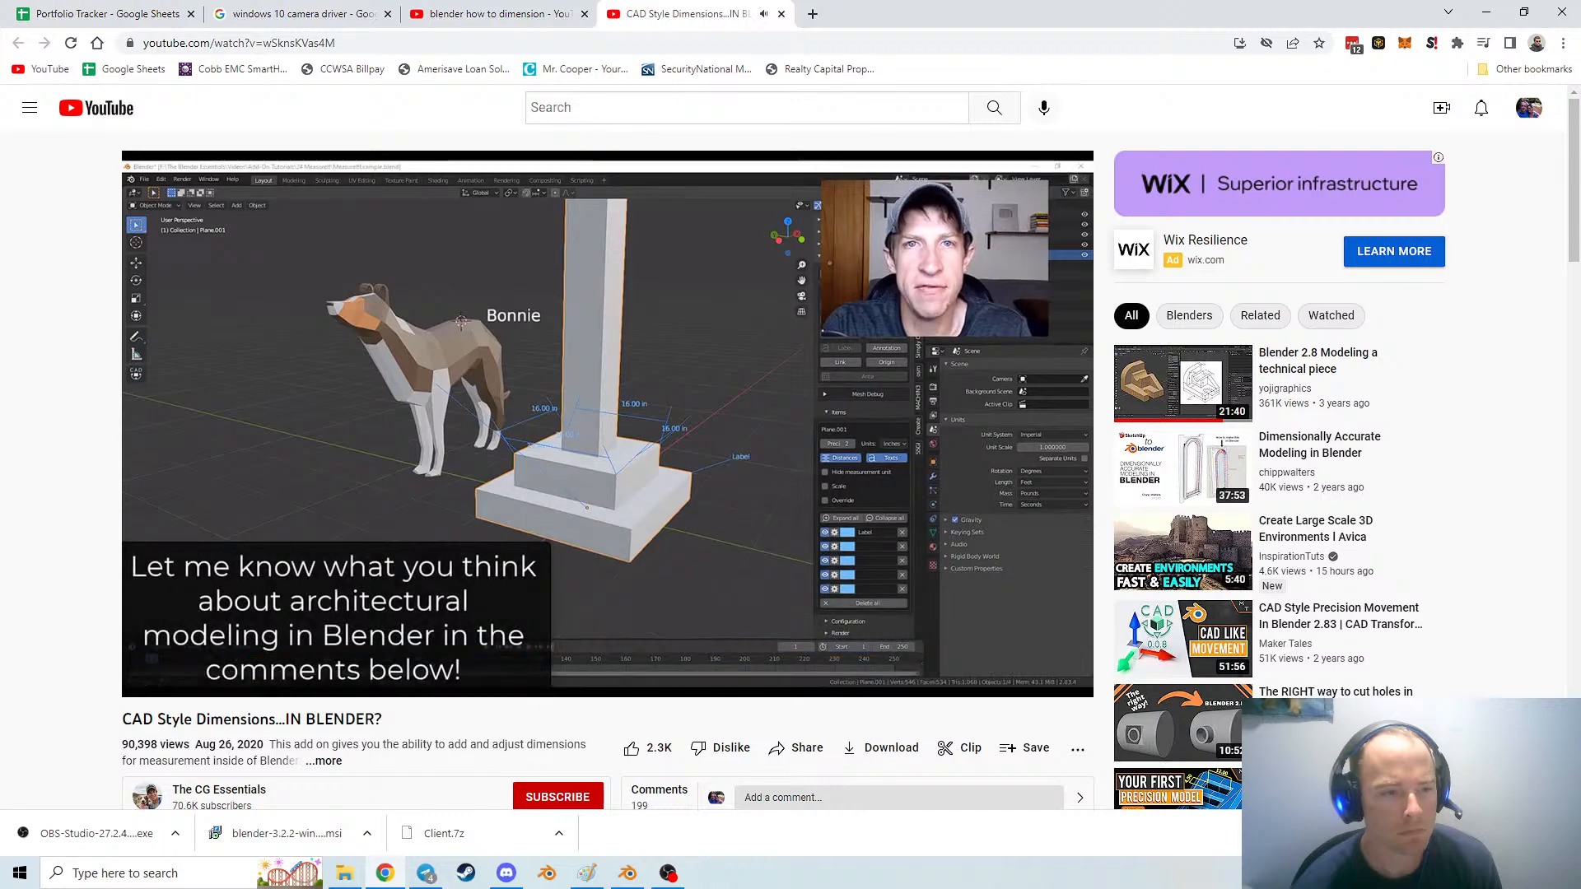
{"action": "left_click", "coordinate": [768, 547]}
{"action": "key", "text": "alt+Tab"}
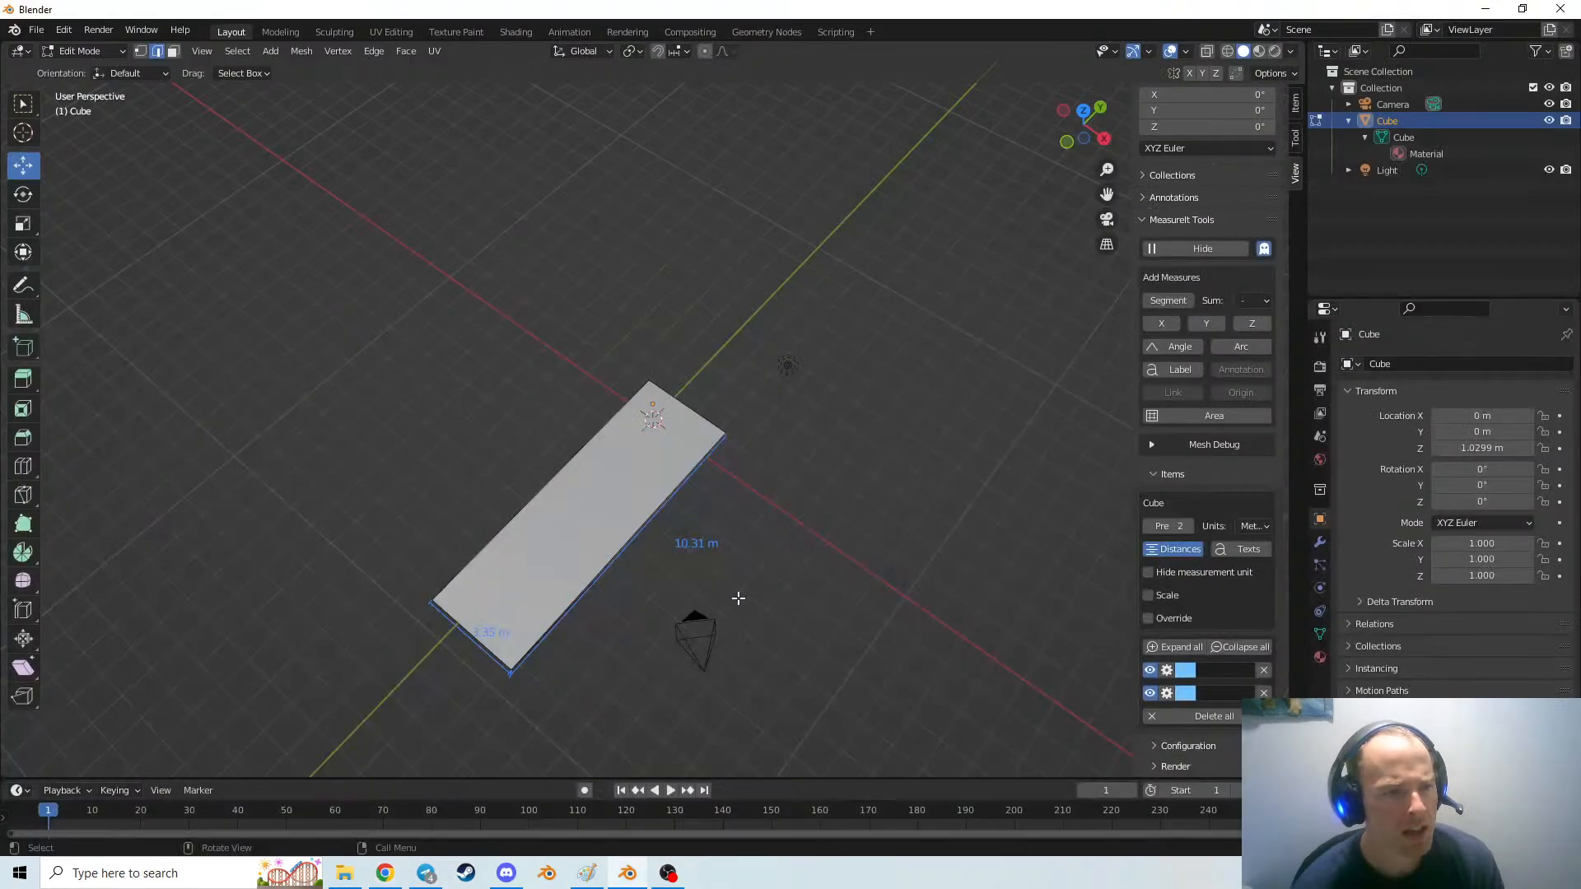
Select the short vertical thickness edge at the corner of the slab's unmeasured short end
{"action": "middle_click_drag", "start_coordinate": [739, 515], "coordinate": [424, 479]}
{"action": "scroll", "coordinate": [460, 479], "scroll_direction": "up", "scroll_amount": 1}
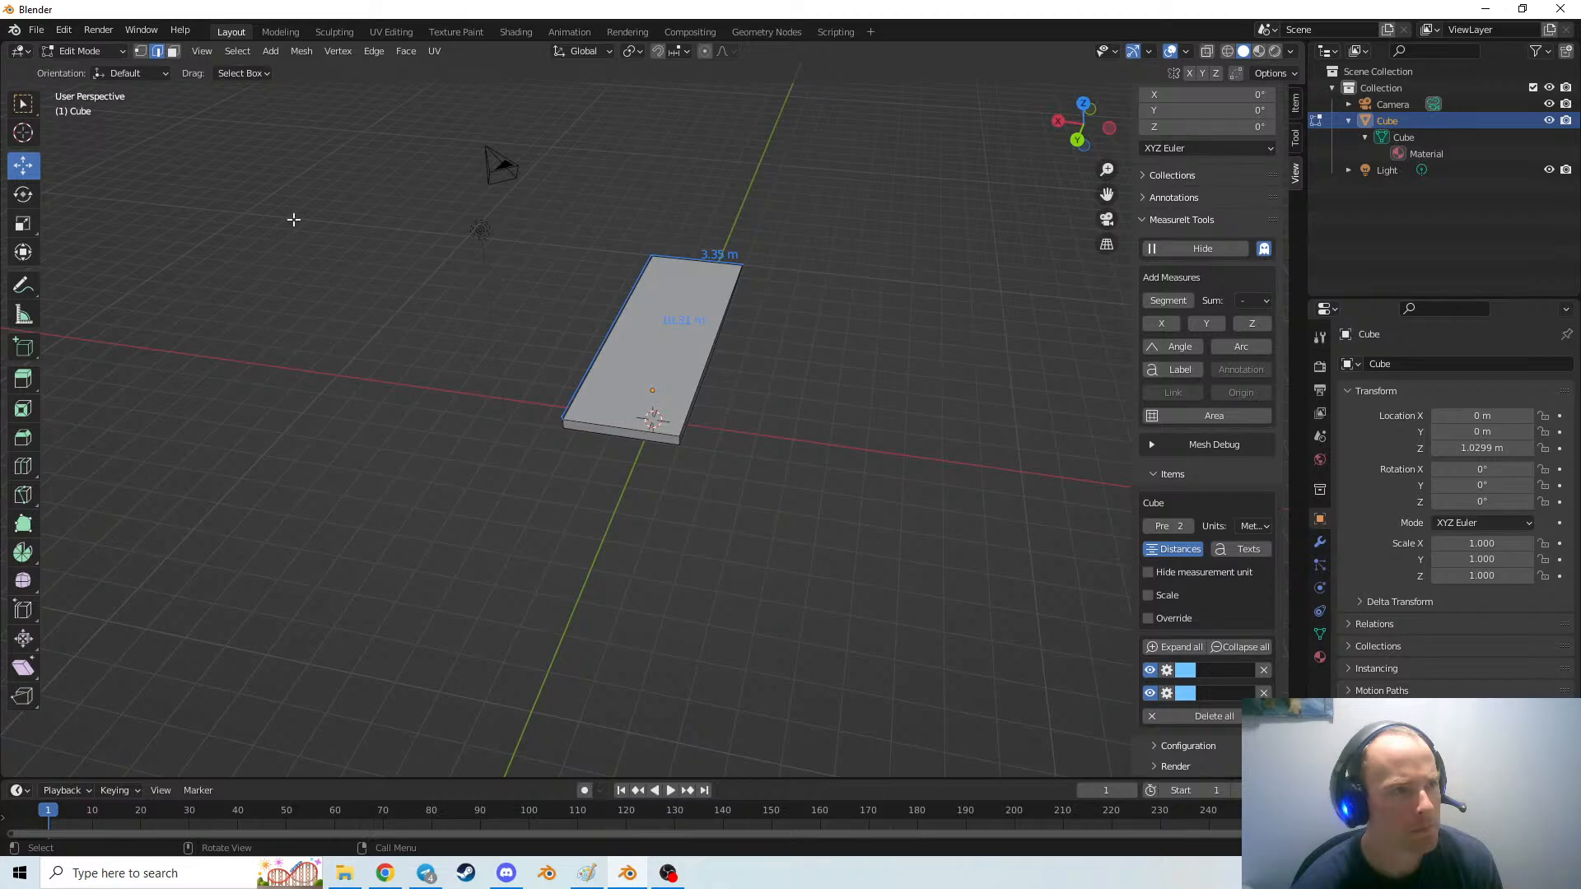
{"action": "left_click", "coordinate": [142, 52]}
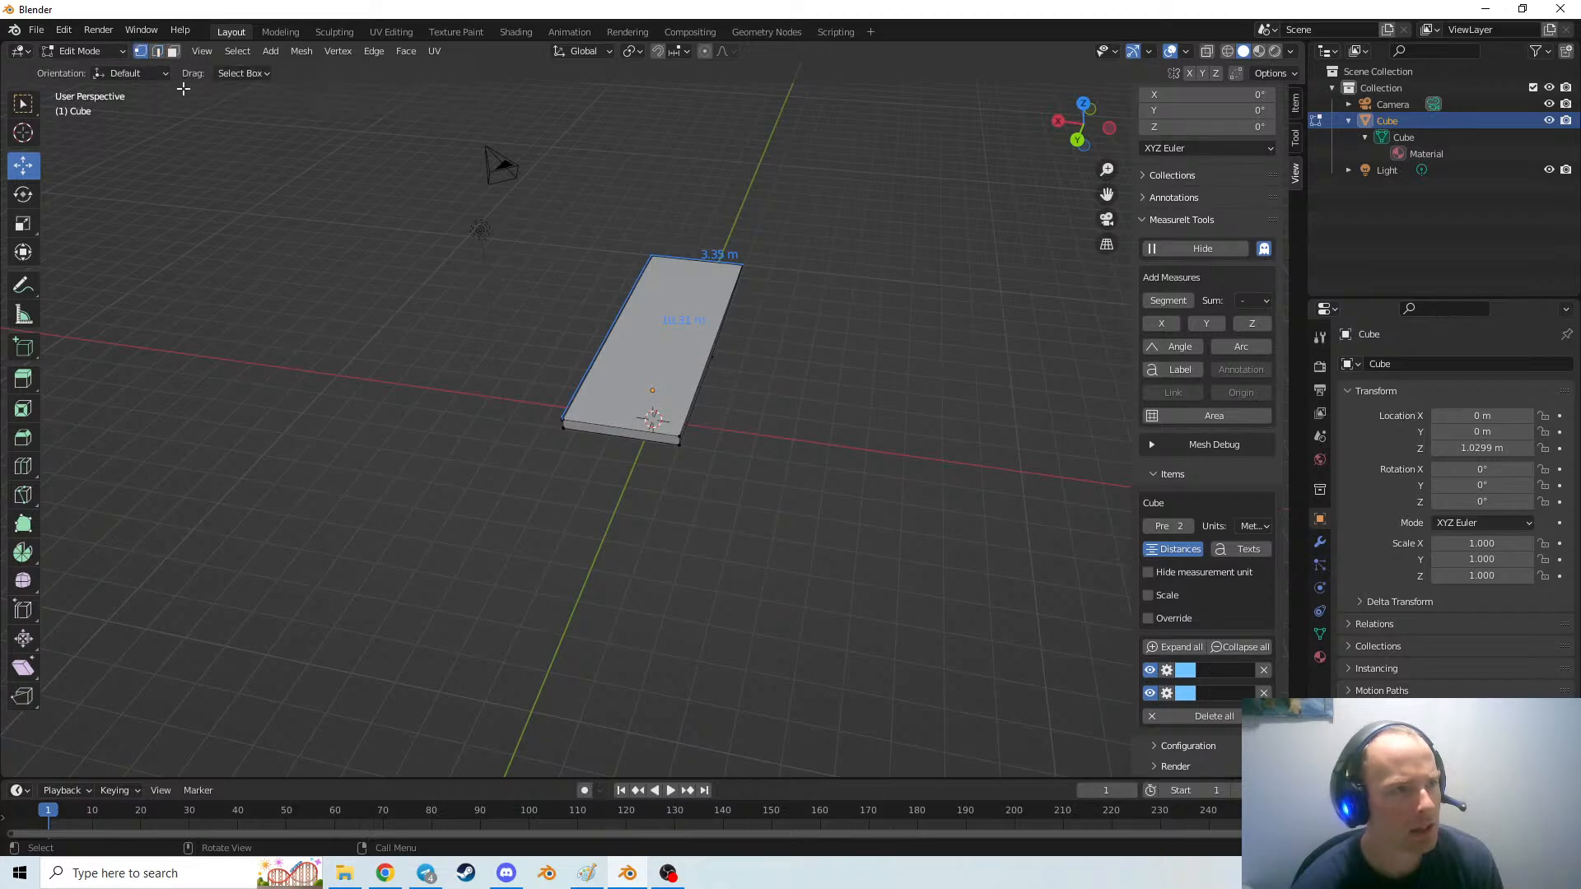
{"action": "left_click", "coordinate": [680, 445]}
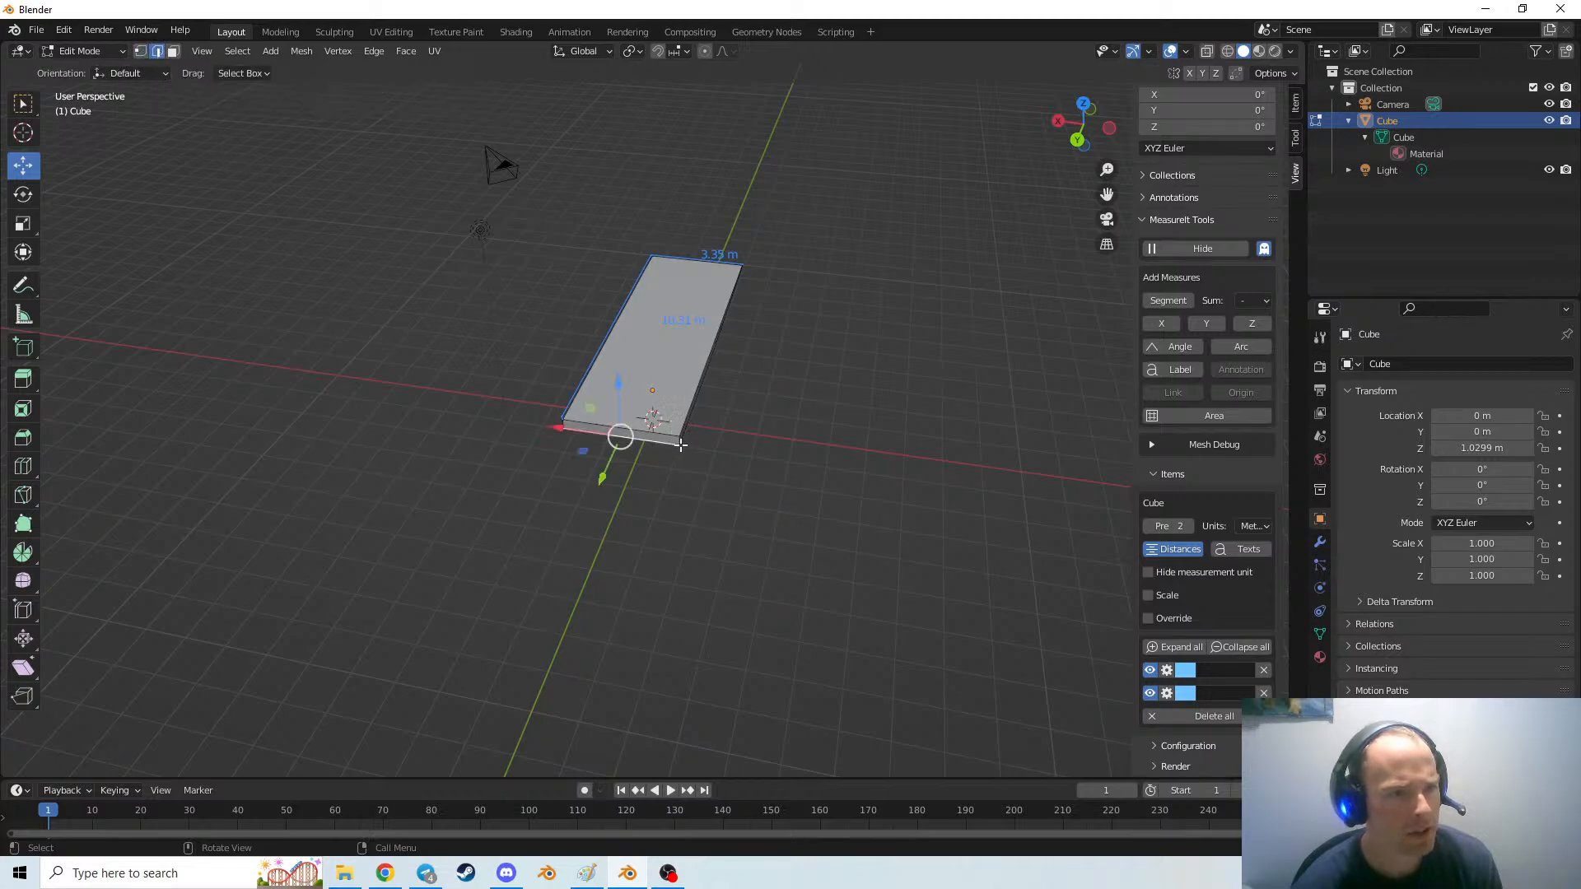
{"action": "scroll", "coordinate": [700, 505], "scroll_direction": "up", "scroll_amount": 3}
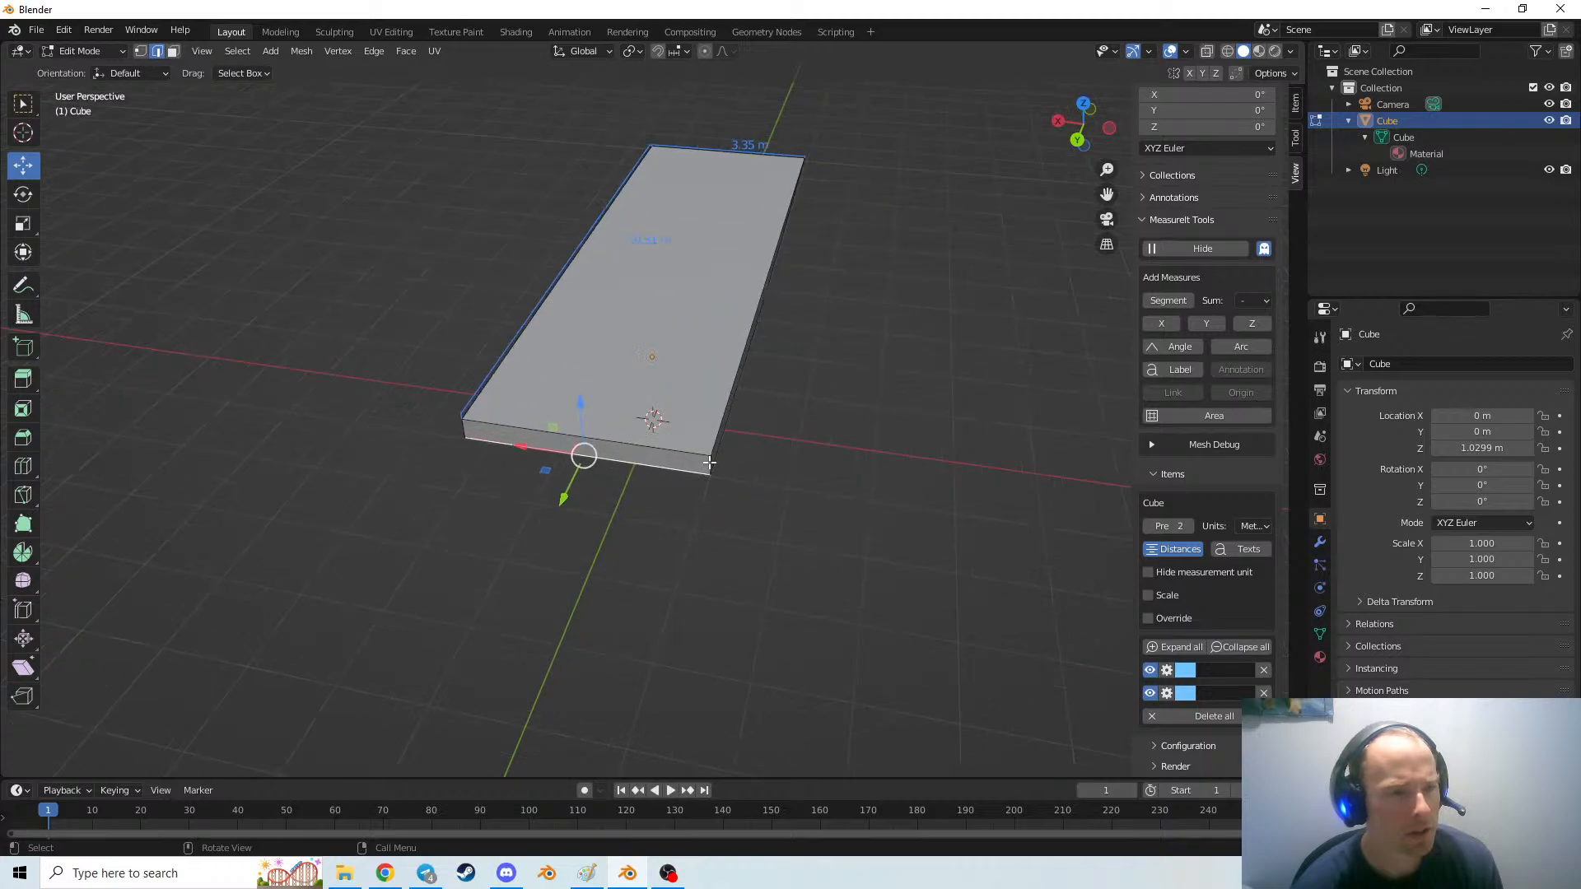
{"action": "left_click", "coordinate": [709, 464]}
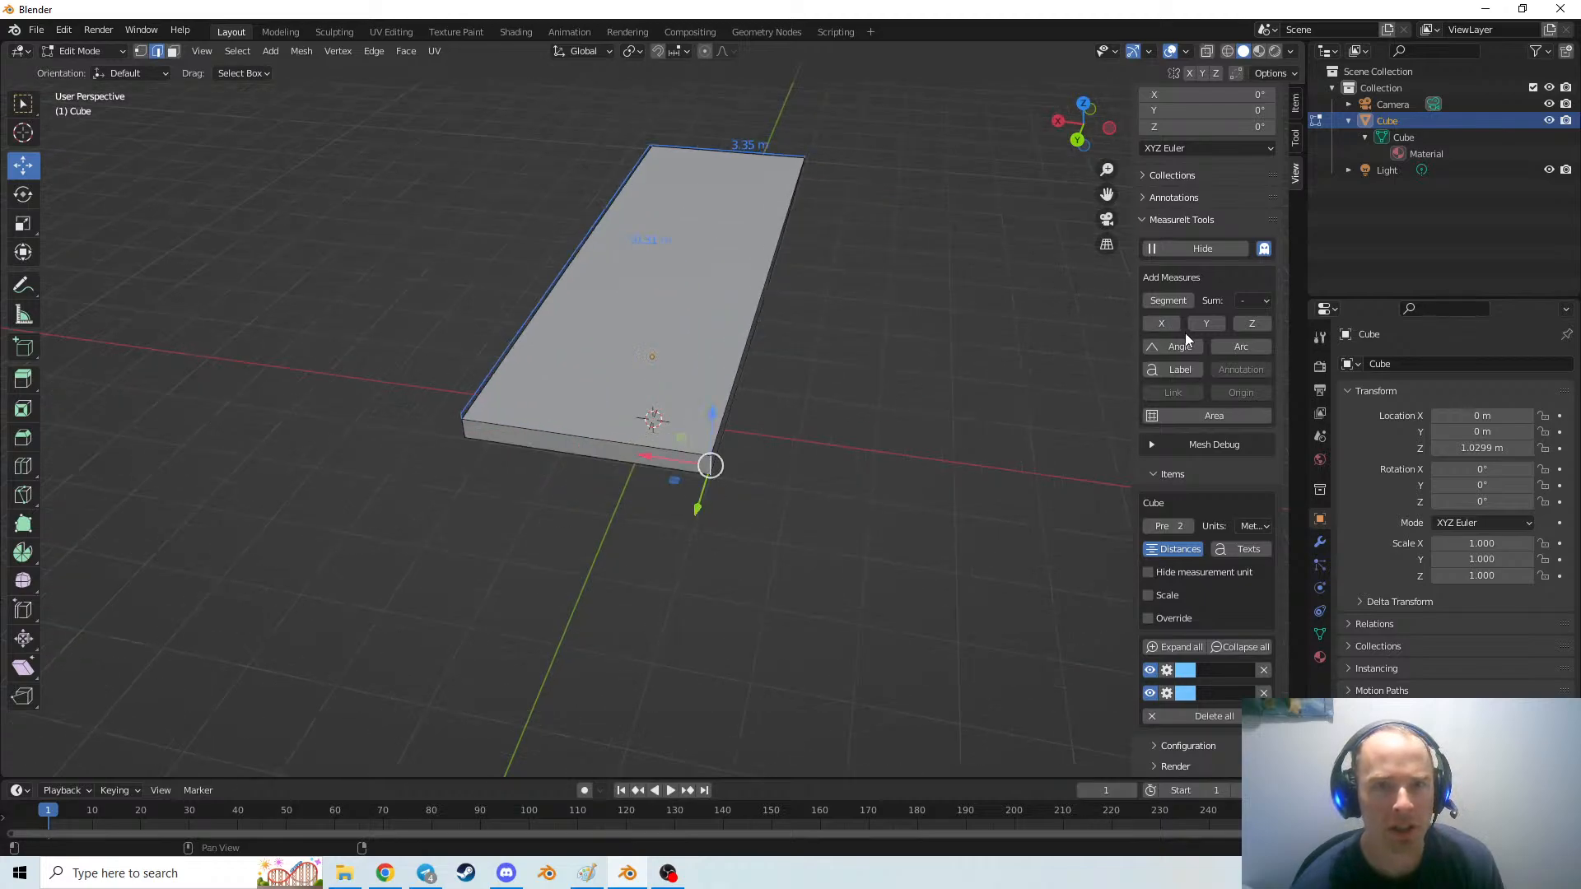
Collapse the MeasureIt tool settings and set the cube's Z location to 0 m
{"action": "scroll", "coordinate": [1190, 341], "scroll_direction": "up", "scroll_amount": 8}
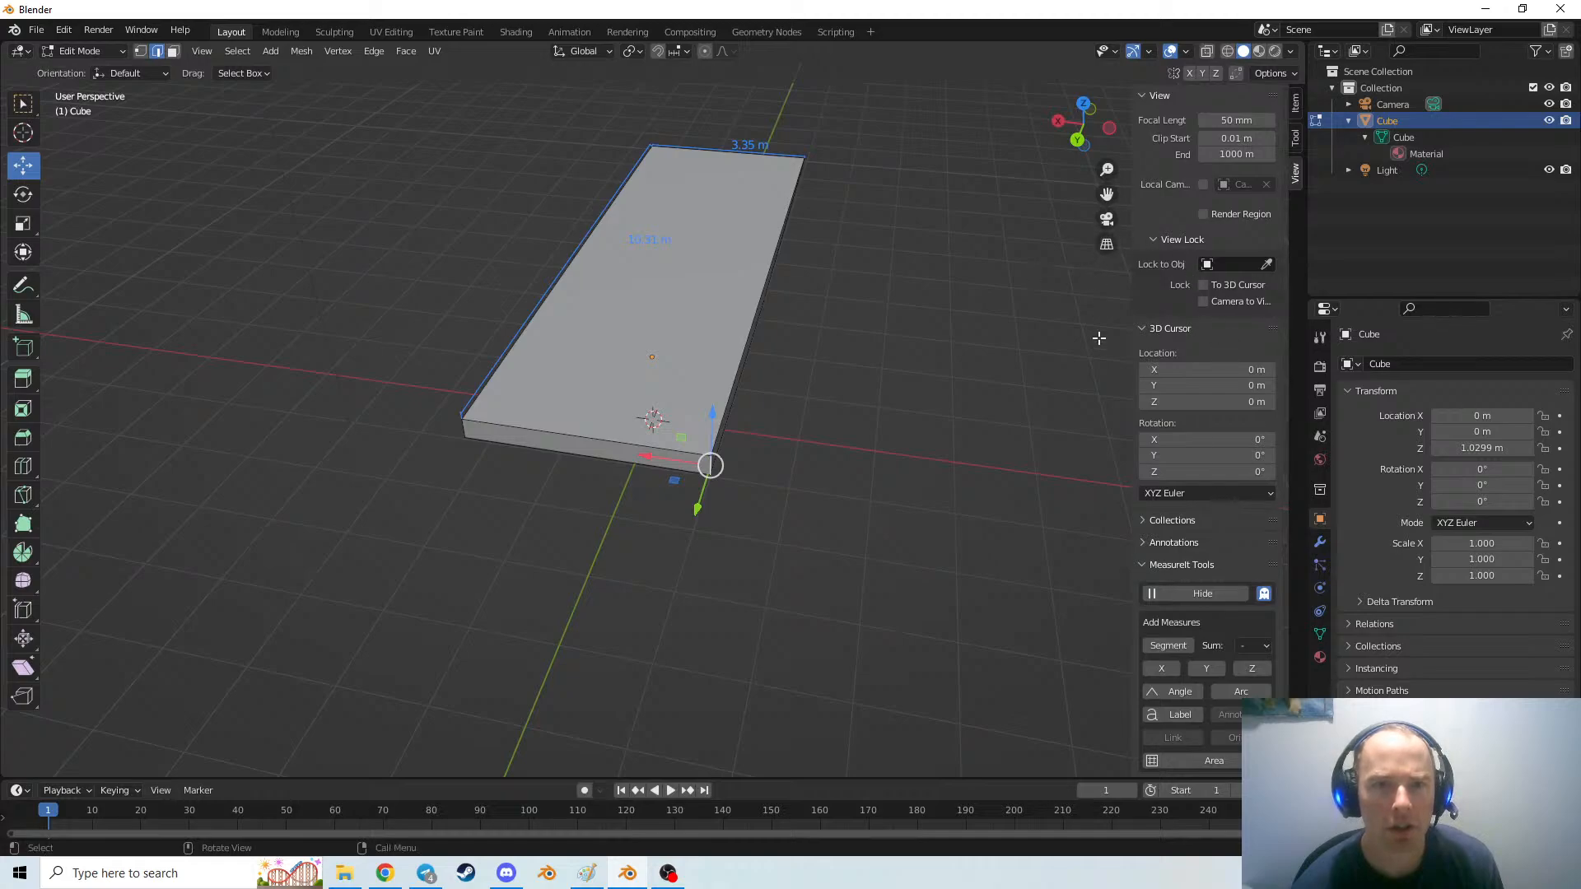
{"action": "left_click", "coordinate": [1184, 565]}
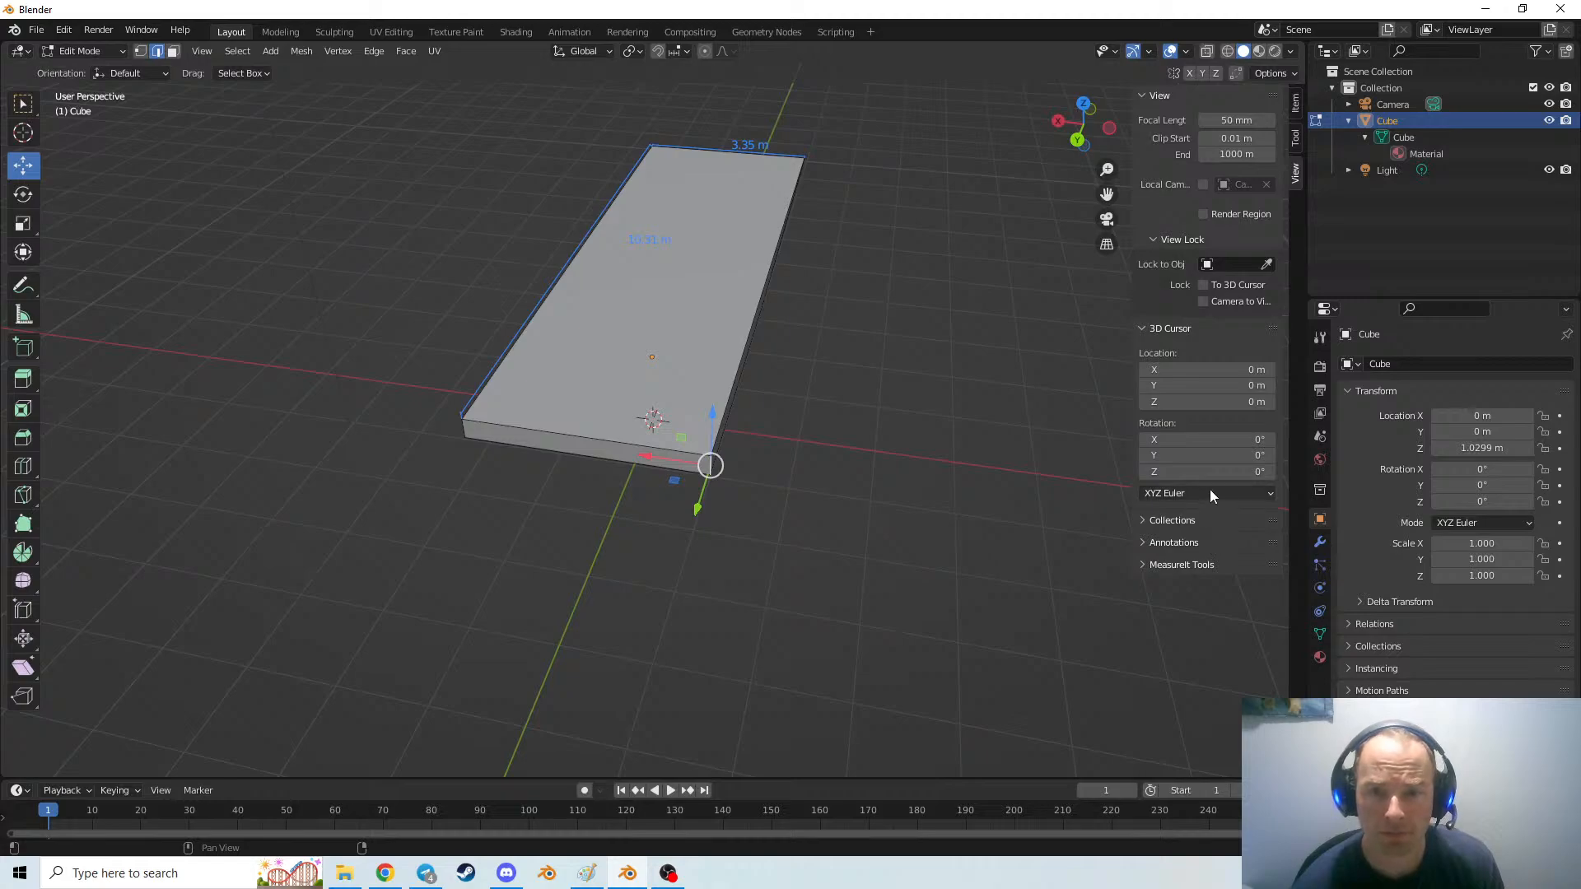
{"action": "left_click", "coordinate": [1472, 449]}
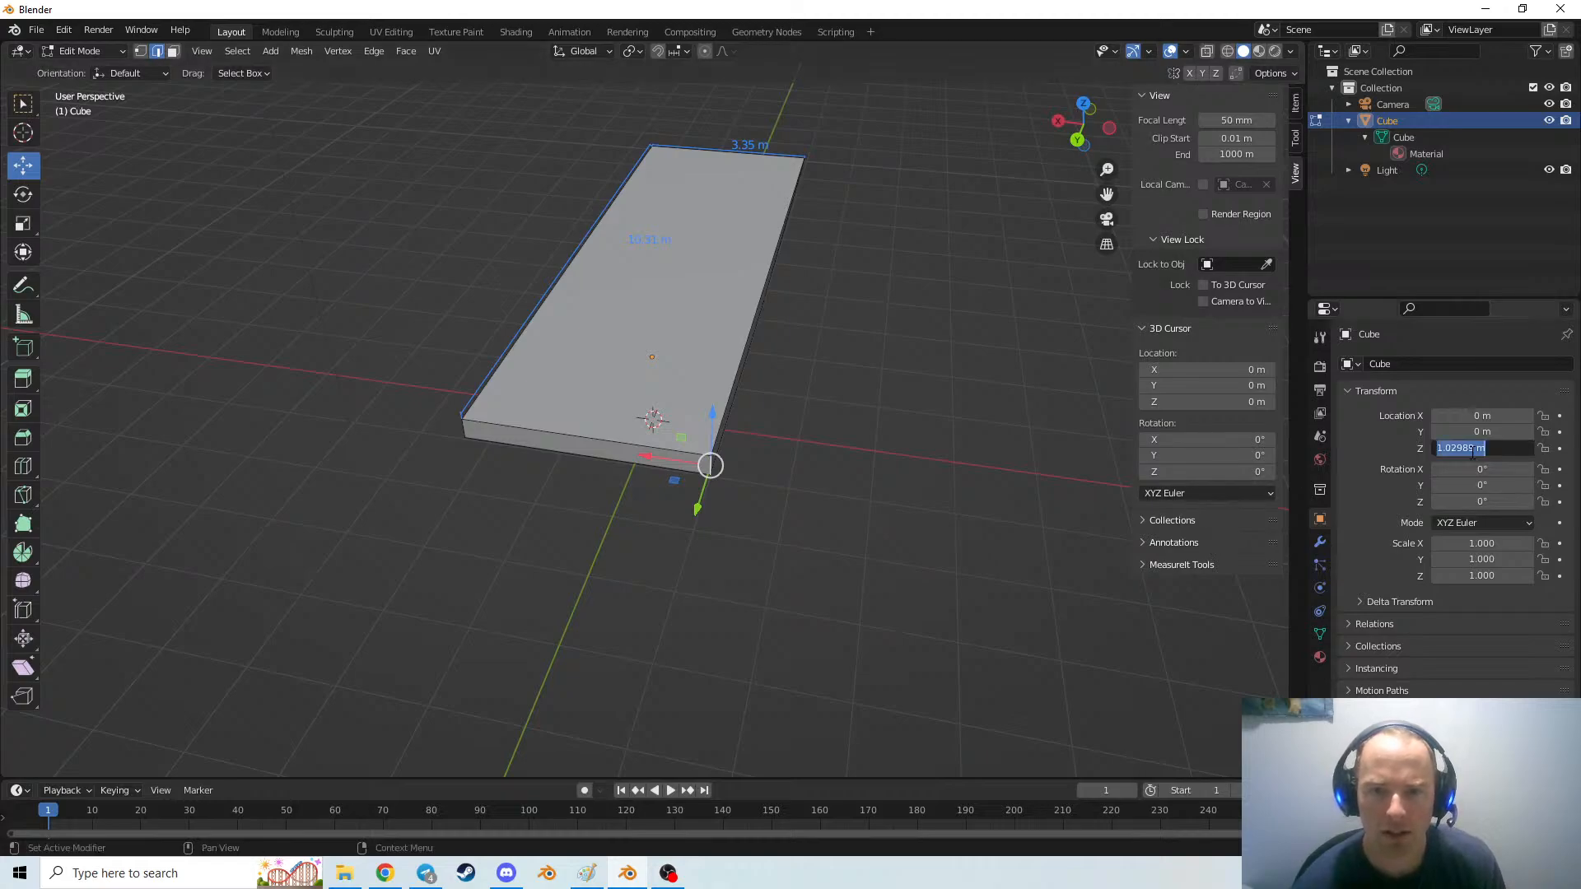
{"action": "type", "text": "0"}
{"action": "key", "text": "Return"}
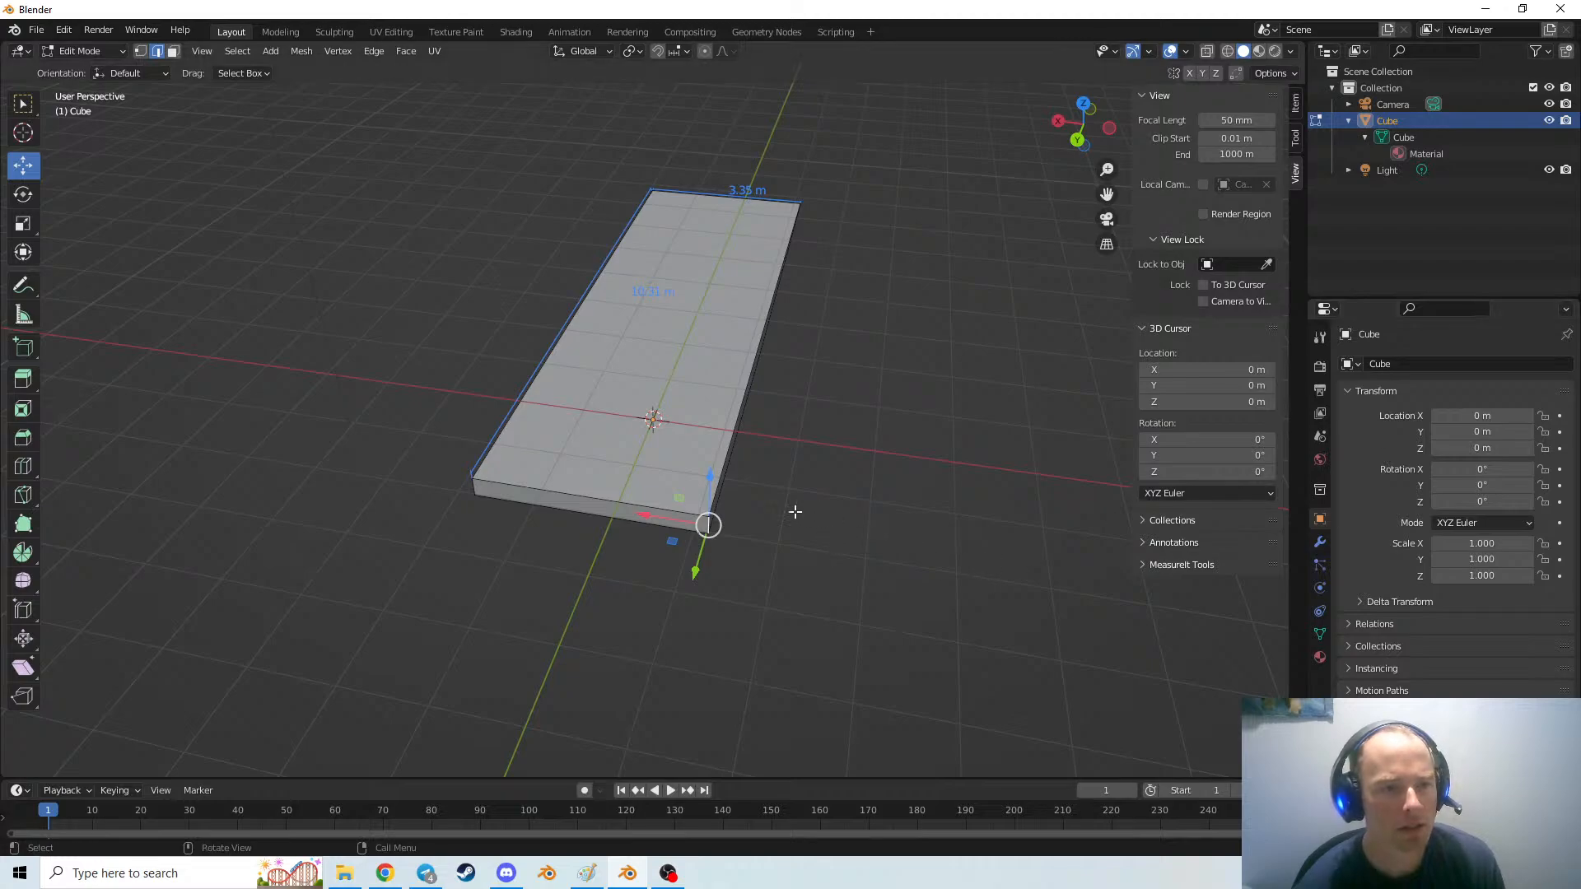
{"action": "mouse_move", "coordinate": [762, 486]}
{"action": "middle_mouse_down"}
{"action": "mouse_move", "coordinate": [727, 396]}
{"action": "mouse_move", "coordinate": [732, 449]}
{"action": "middle_mouse_up"}
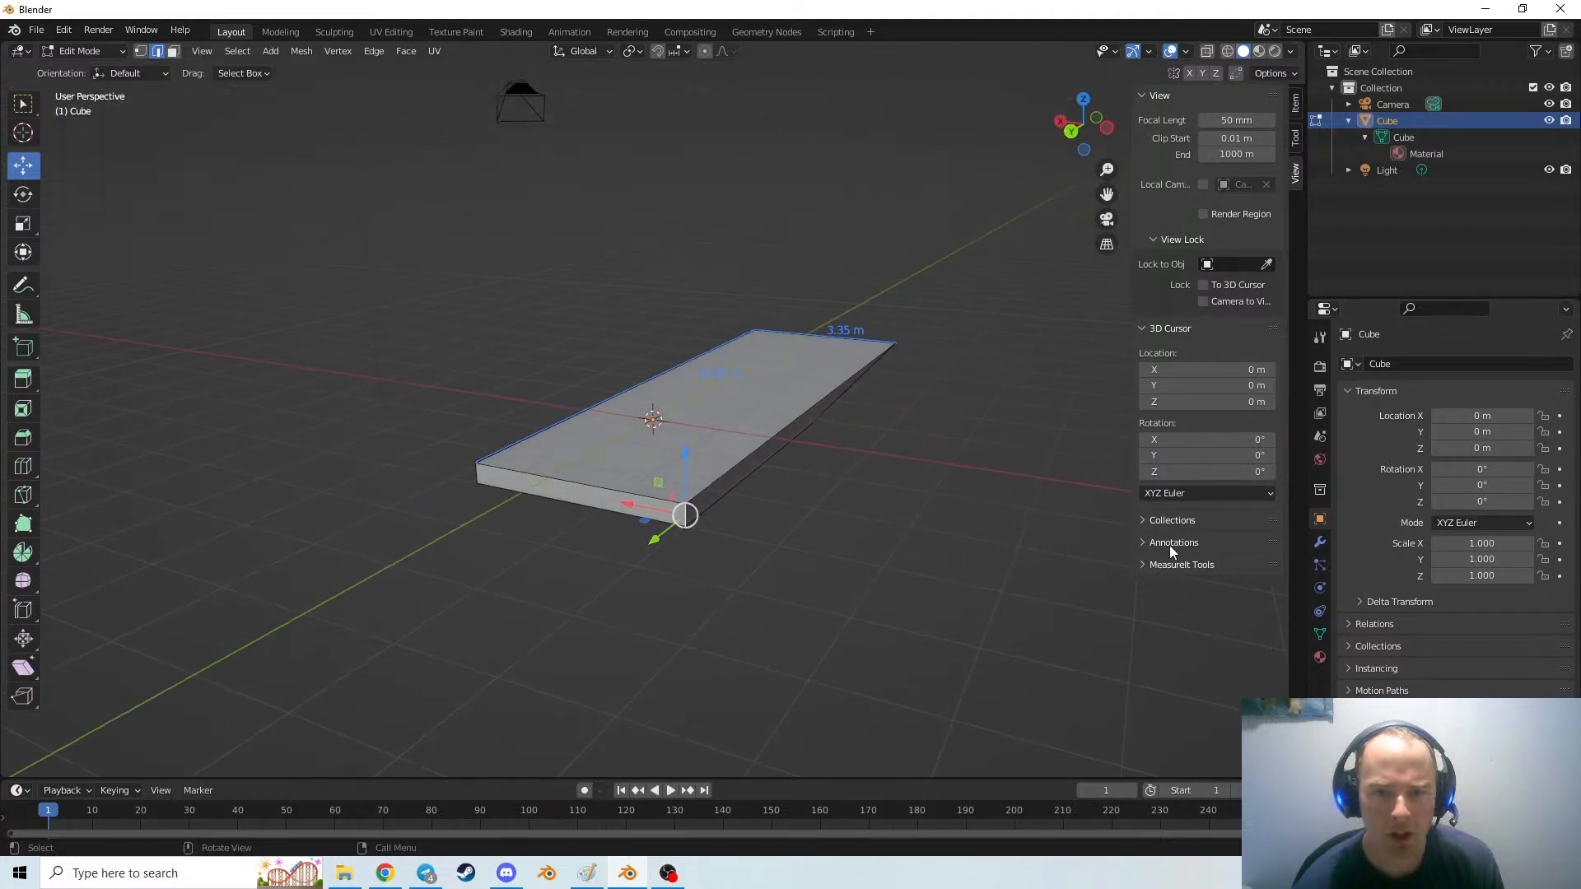
{"action": "left_click", "coordinate": [1350, 364]}
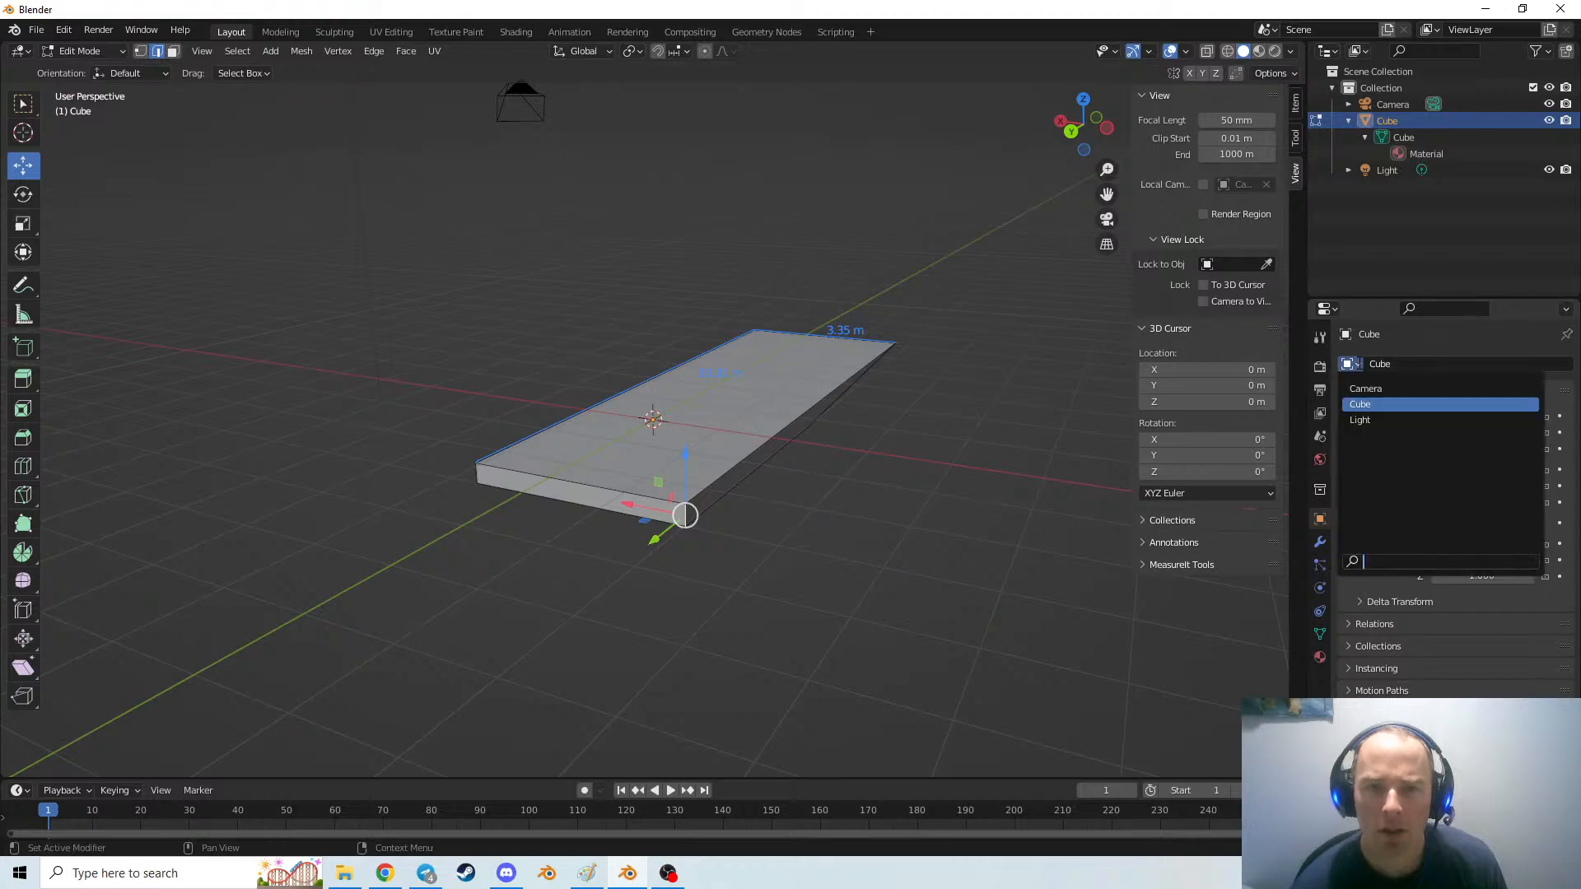
{"action": "left_click", "coordinate": [1373, 336]}
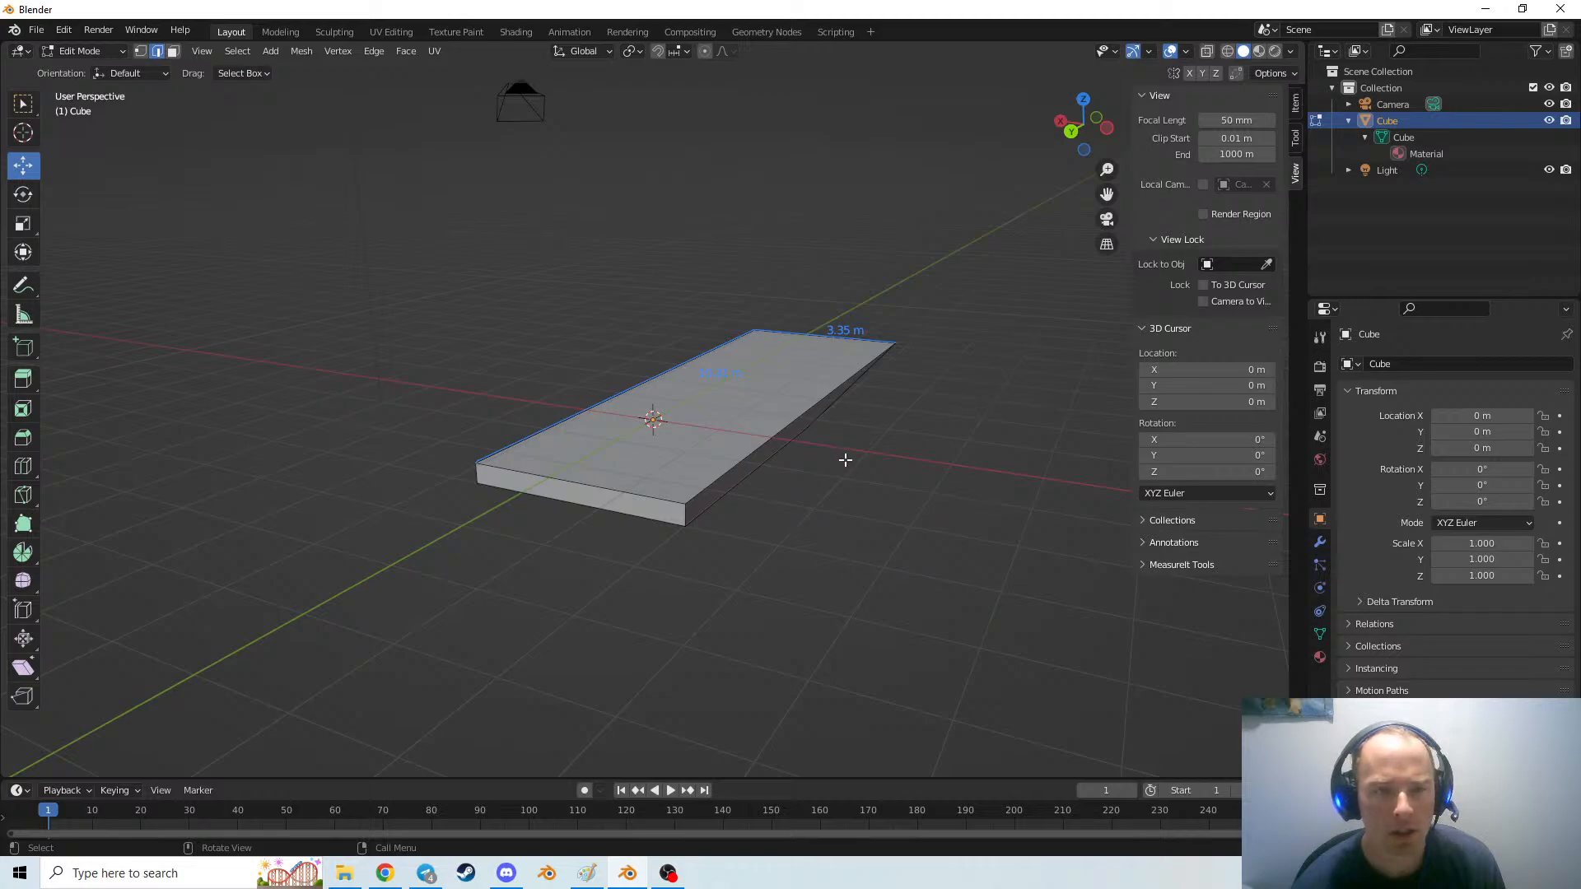
Try moving the lower short edge at the slab's measured end along Y and bring it back in line with that end
{"action": "middle_click_drag", "start_coordinate": [844, 474], "coordinate": [518, 417]}
{"action": "scroll", "coordinate": [554, 419], "scroll_direction": "down", "scroll_amount": 2}
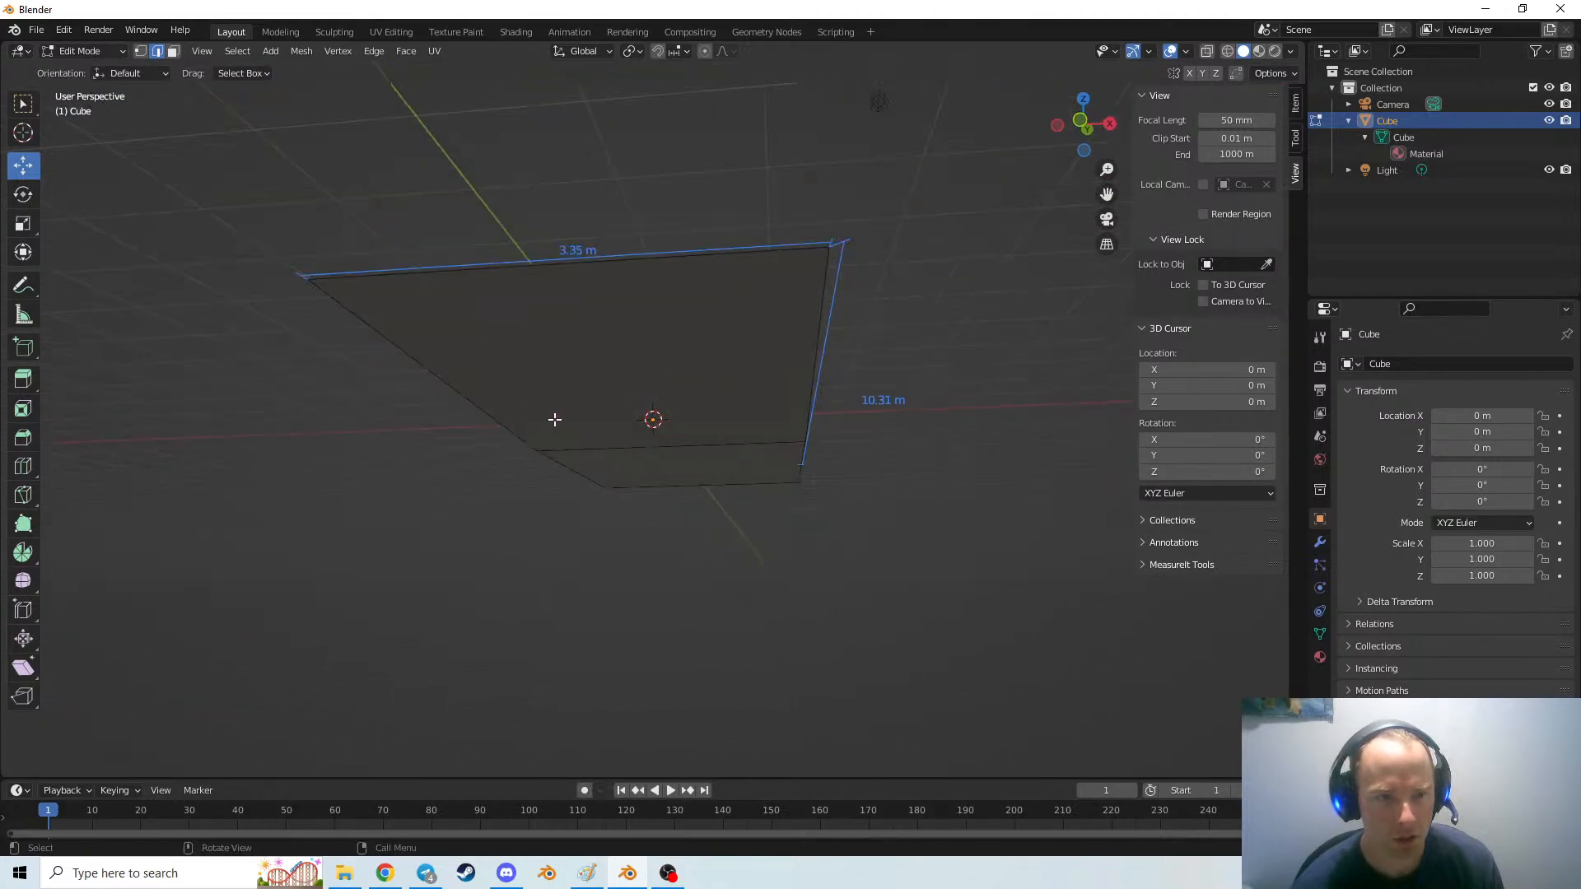
{"action": "middle_click_drag", "start_coordinate": [643, 487], "coordinate": [821, 555]}
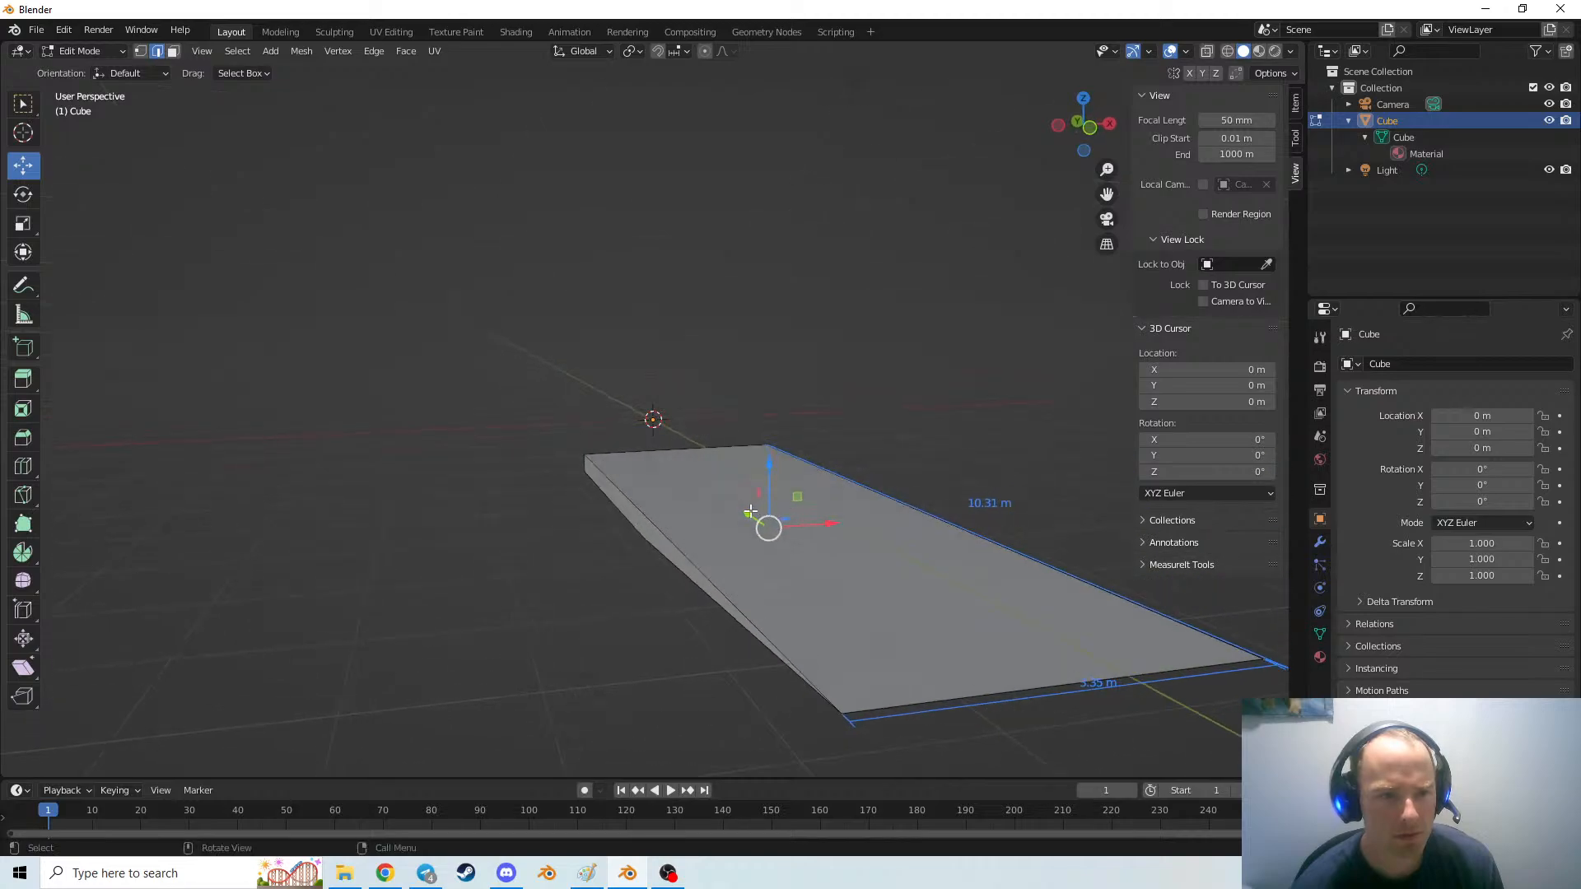
{"action": "left_click_drag", "start_coordinate": [750, 511], "coordinate": [1078, 648]}
{"action": "mouse_move", "coordinate": [1079, 648]}
{"action": "middle_mouse_down"}
{"action": "mouse_move", "coordinate": [1059, 639]}
{"action": "mouse_move", "coordinate": [1095, 639]}
{"action": "middle_mouse_up"}
{"action": "middle_click_drag", "start_coordinate": [950, 550], "coordinate": [486, 564], "text": "shift"}
{"action": "scroll", "coordinate": [714, 514], "scroll_direction": "up", "scroll_amount": 4}
{"action": "middle_click_drag", "start_coordinate": [714, 514], "coordinate": [633, 544]}
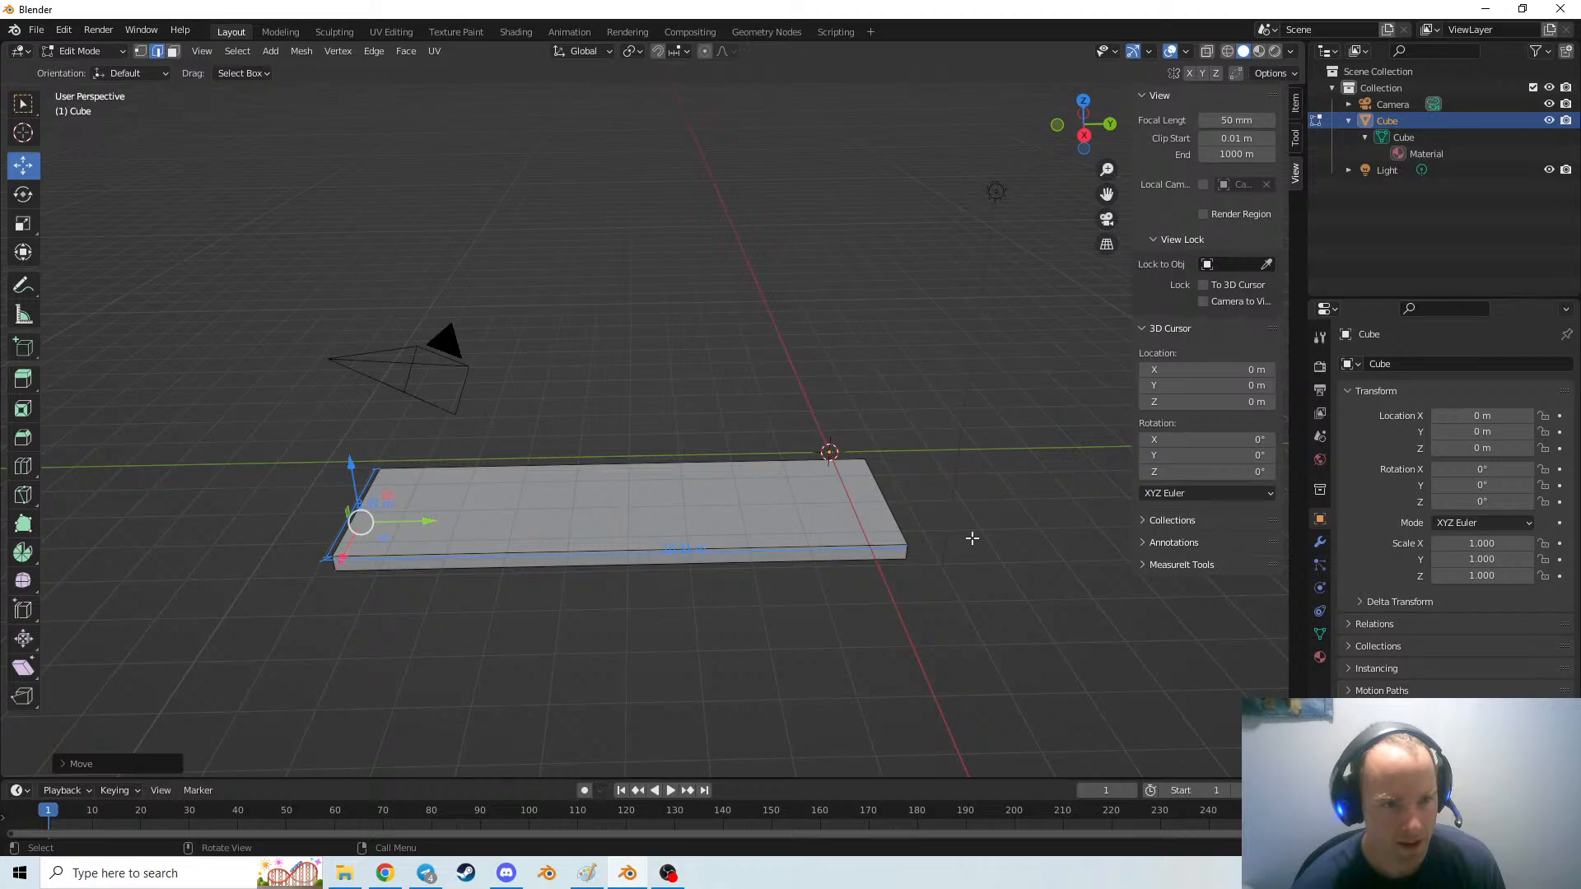
{"action": "middle_click_drag", "start_coordinate": [972, 539], "coordinate": [781, 522]}
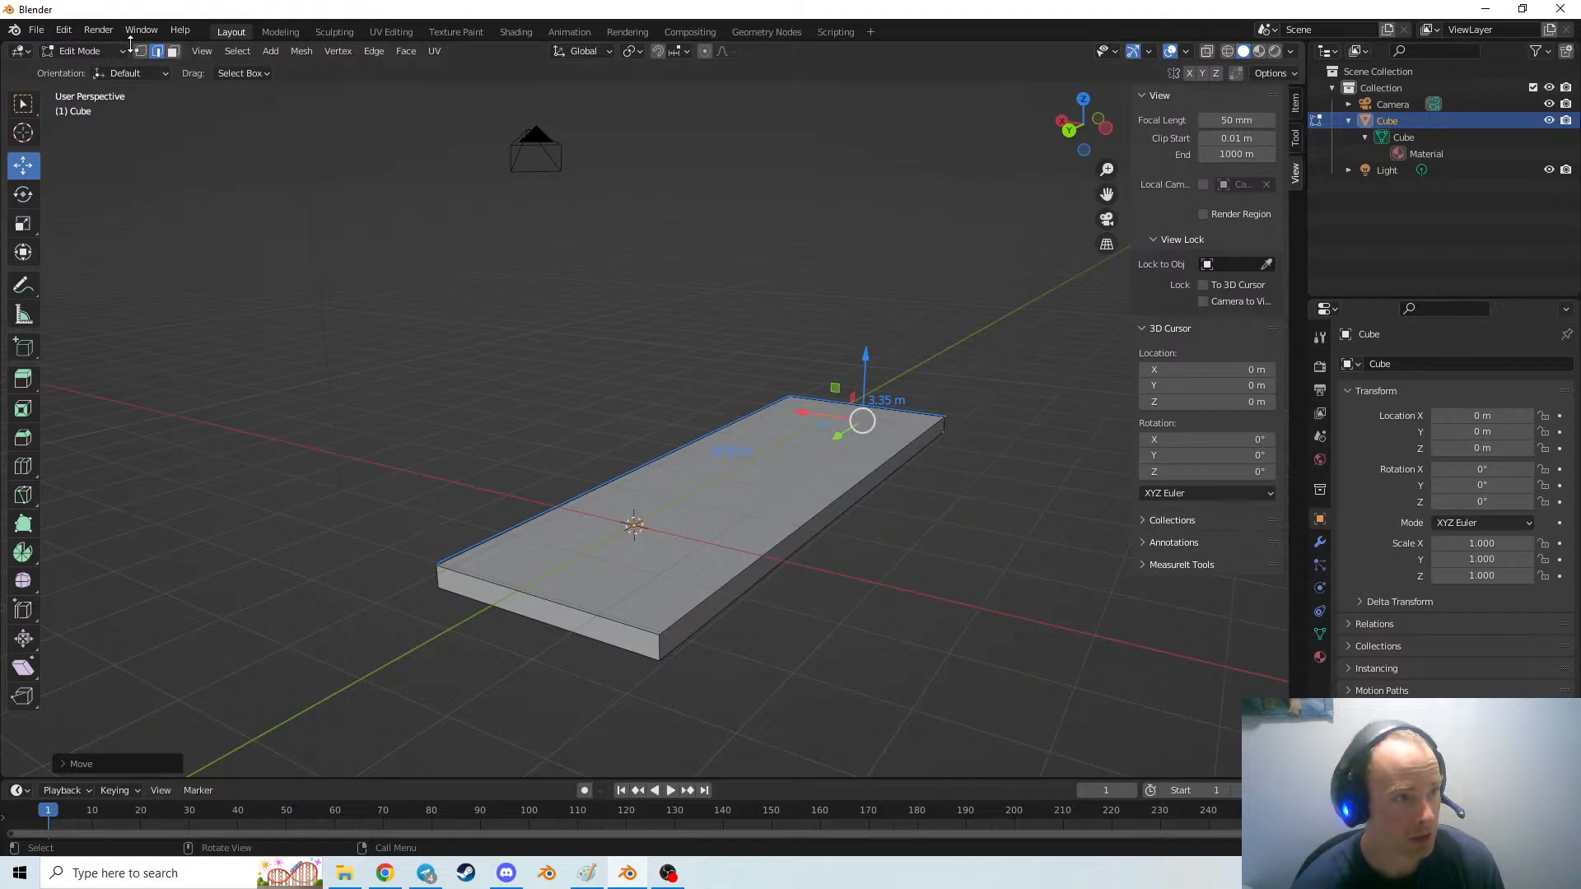
Select the slab's top face in face select mode and switch to Object Mode
{"action": "left_click", "coordinate": [173, 51]}
{"action": "left_click", "coordinate": [682, 516]}
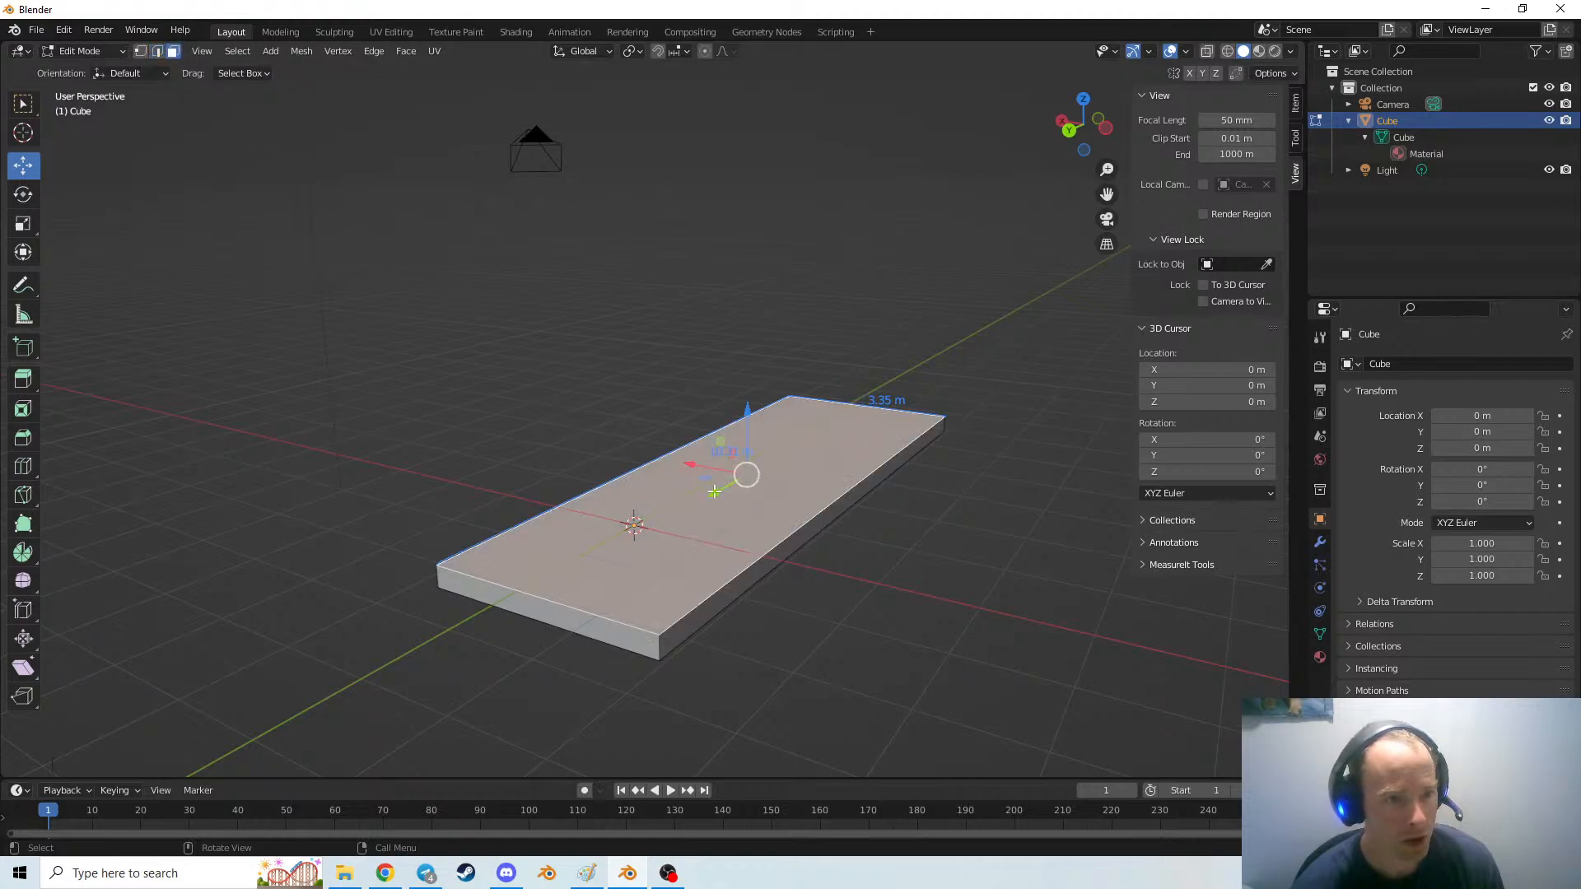
{"action": "left_click", "coordinate": [124, 51]}
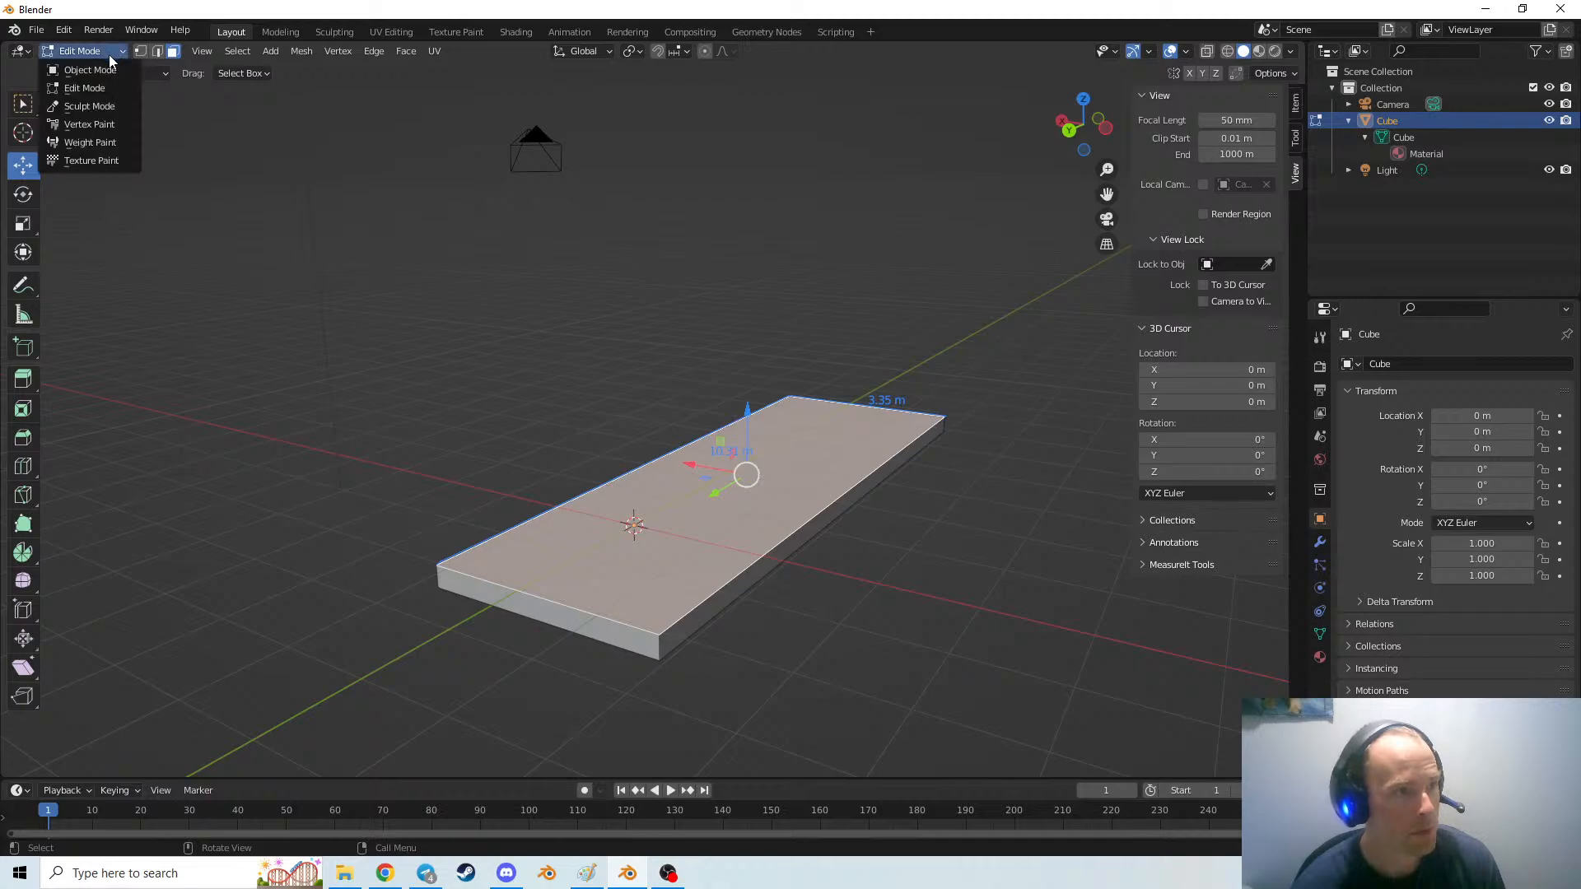
{"action": "left_click", "coordinate": [78, 69]}
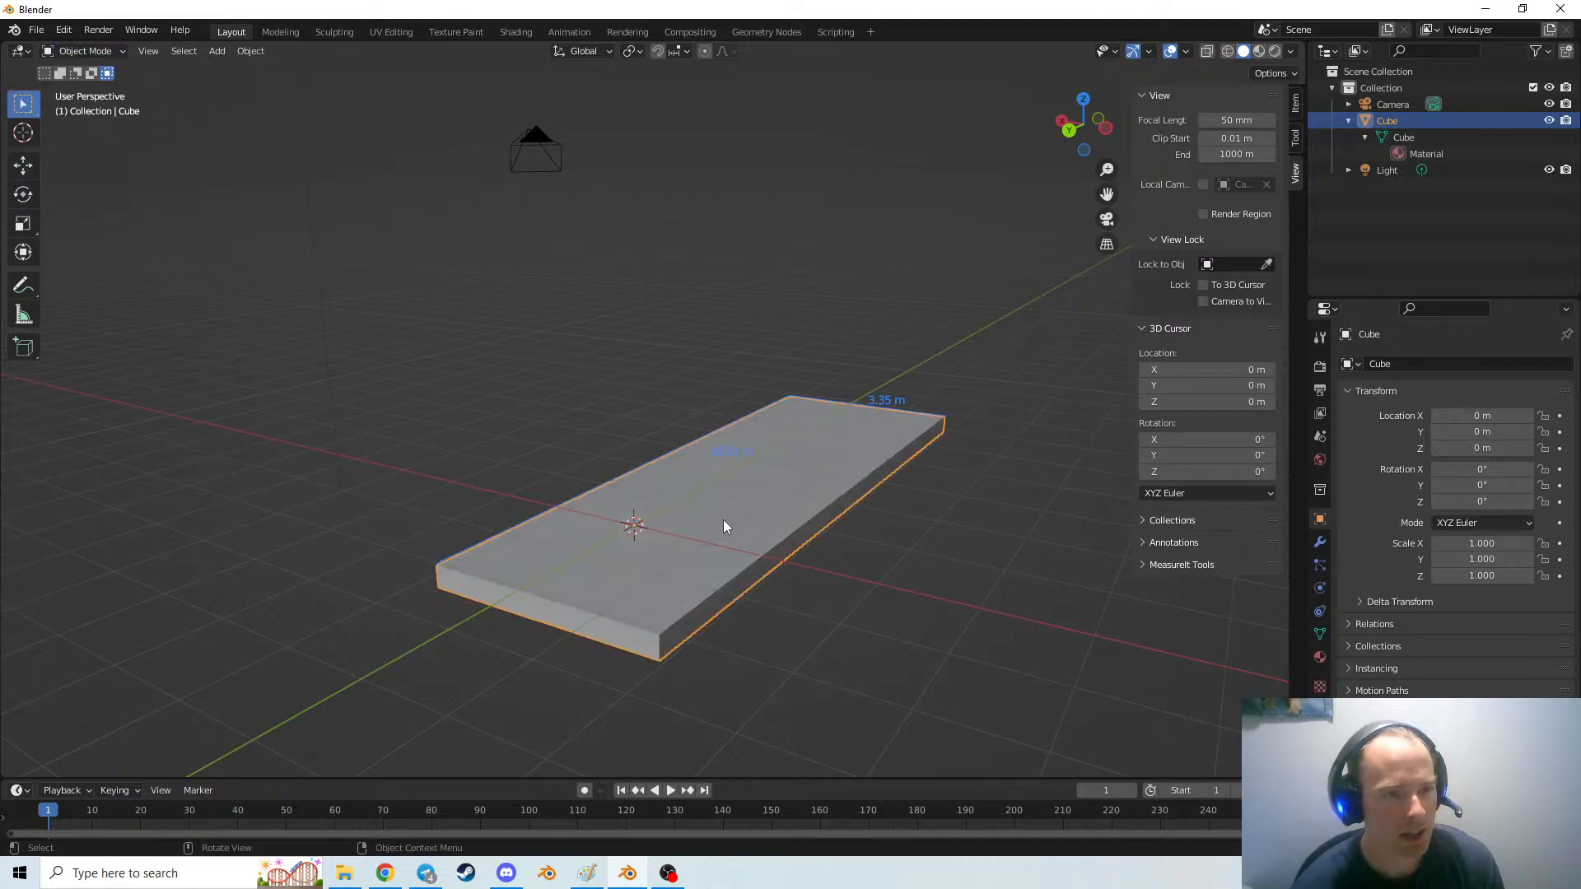
Move the whole slab up along the Z axis to a Z location of about 1.0012 m
{"action": "left_click", "coordinate": [892, 560]}
{"action": "left_click", "coordinate": [771, 491]}
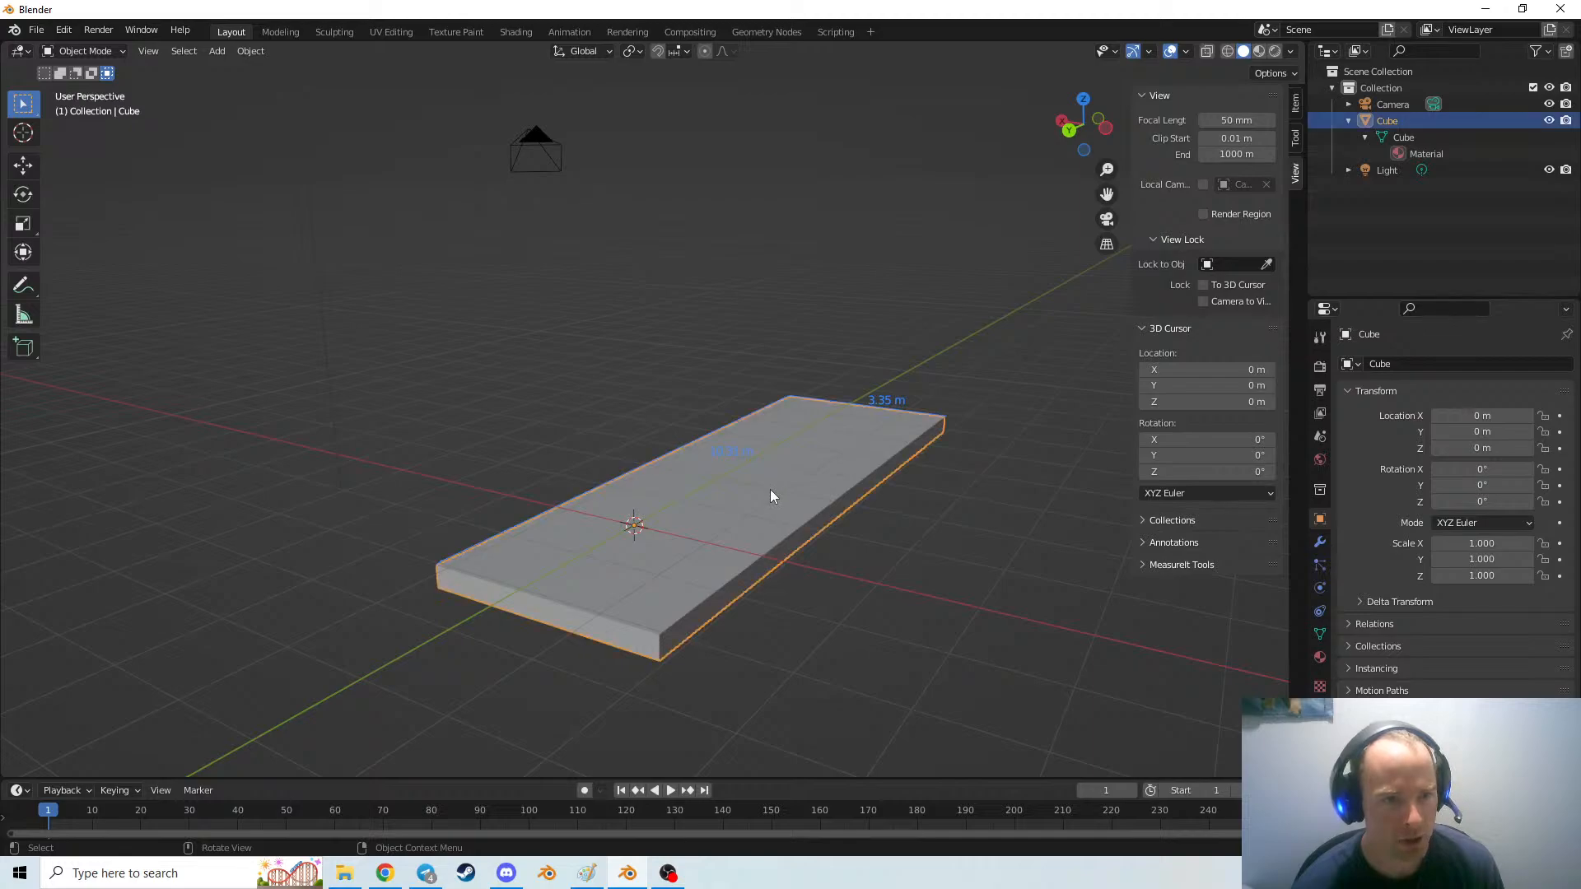
{"action": "left_click", "coordinate": [23, 165]}
{"action": "left_click_drag", "start_coordinate": [635, 465], "coordinate": [632, 379]}
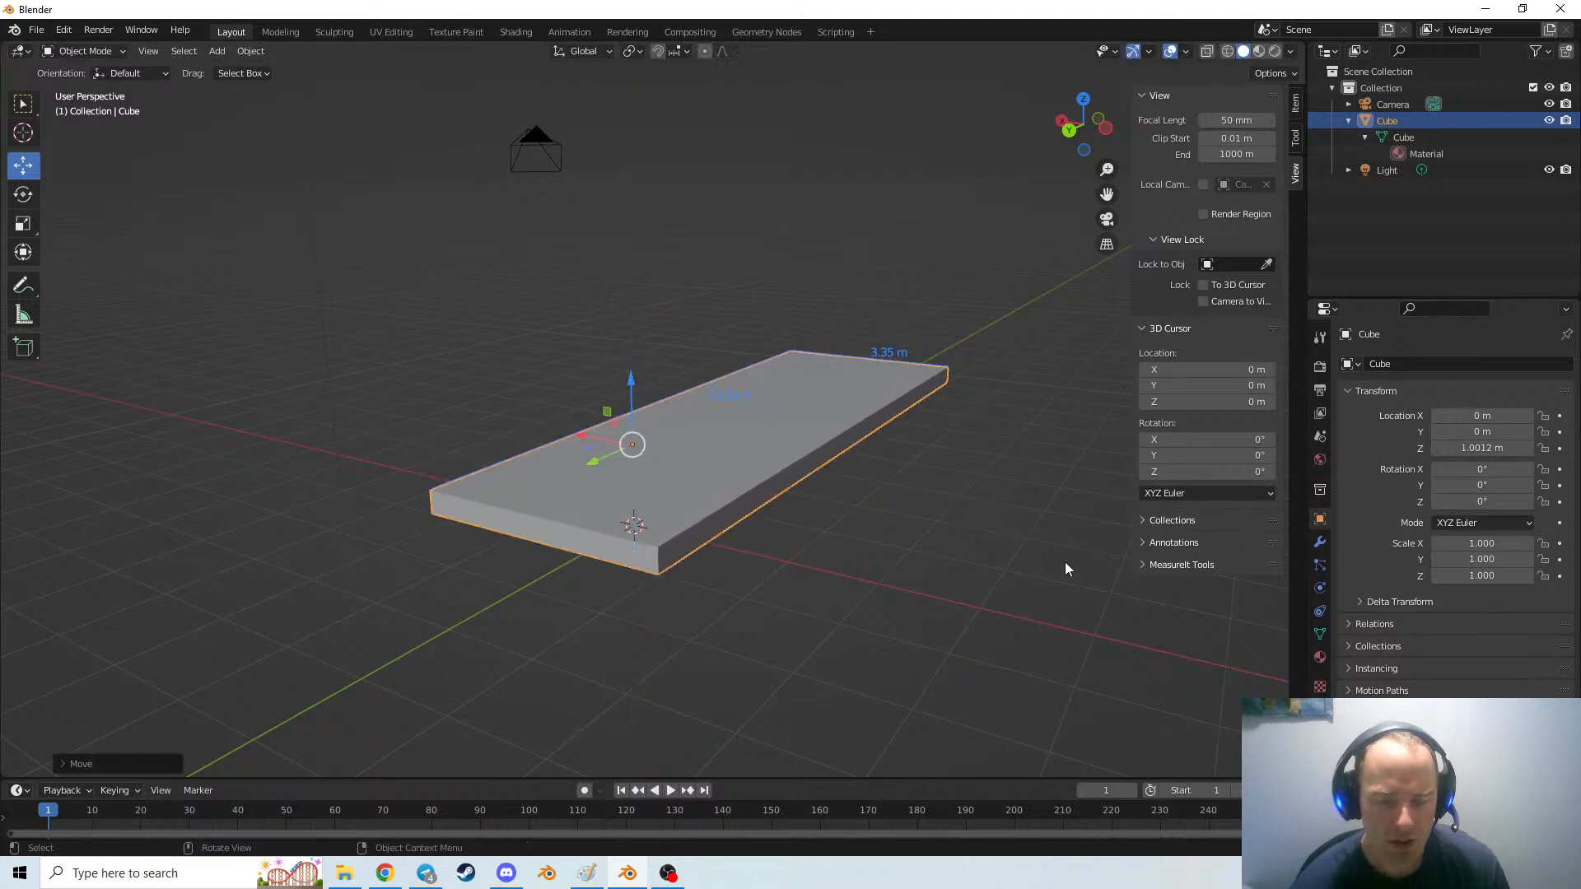
Return to Edit Mode and select the short vertical edge at the slab's near corner
{"action": "key", "text": "Tab"}
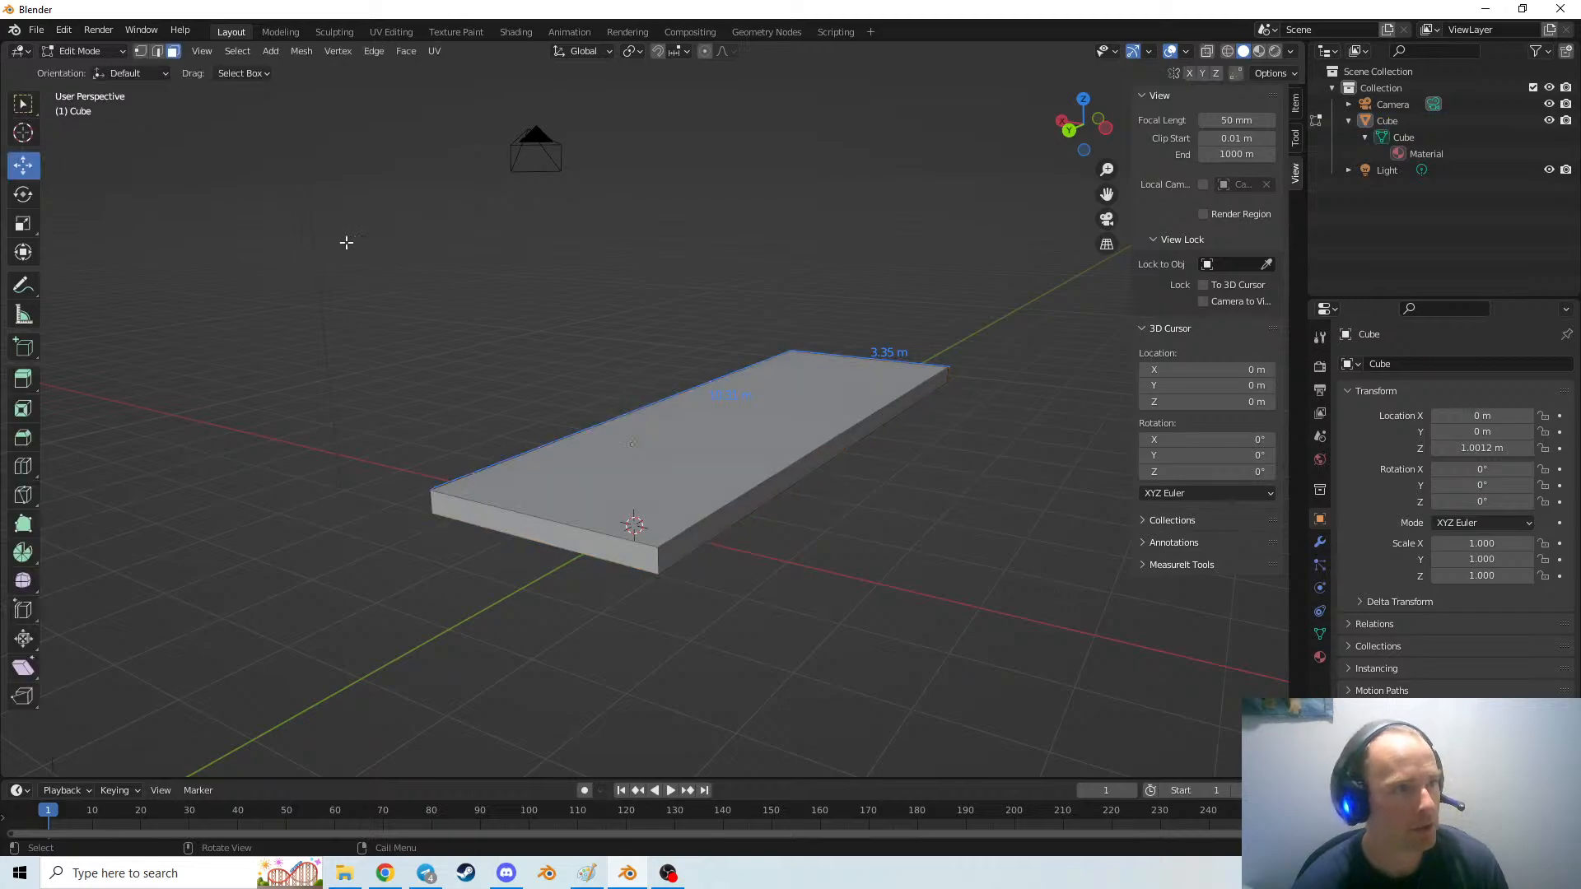
{"action": "middle_click_drag", "start_coordinate": [341, 336], "coordinate": [662, 618]}
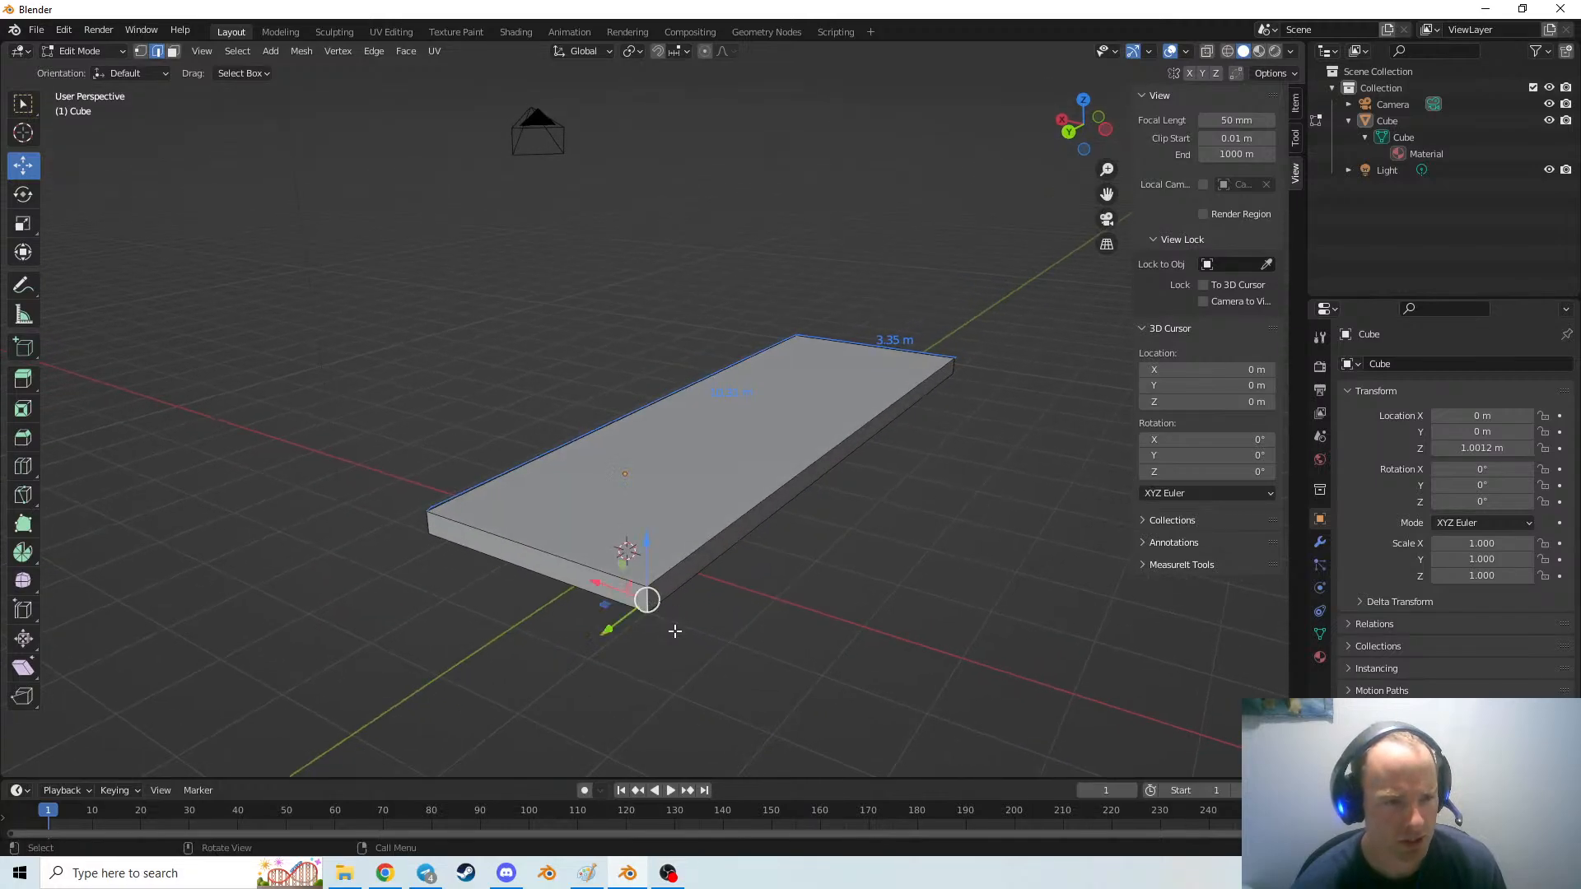
{"action": "scroll", "coordinate": [675, 630], "scroll_direction": "up", "scroll_amount": 1}
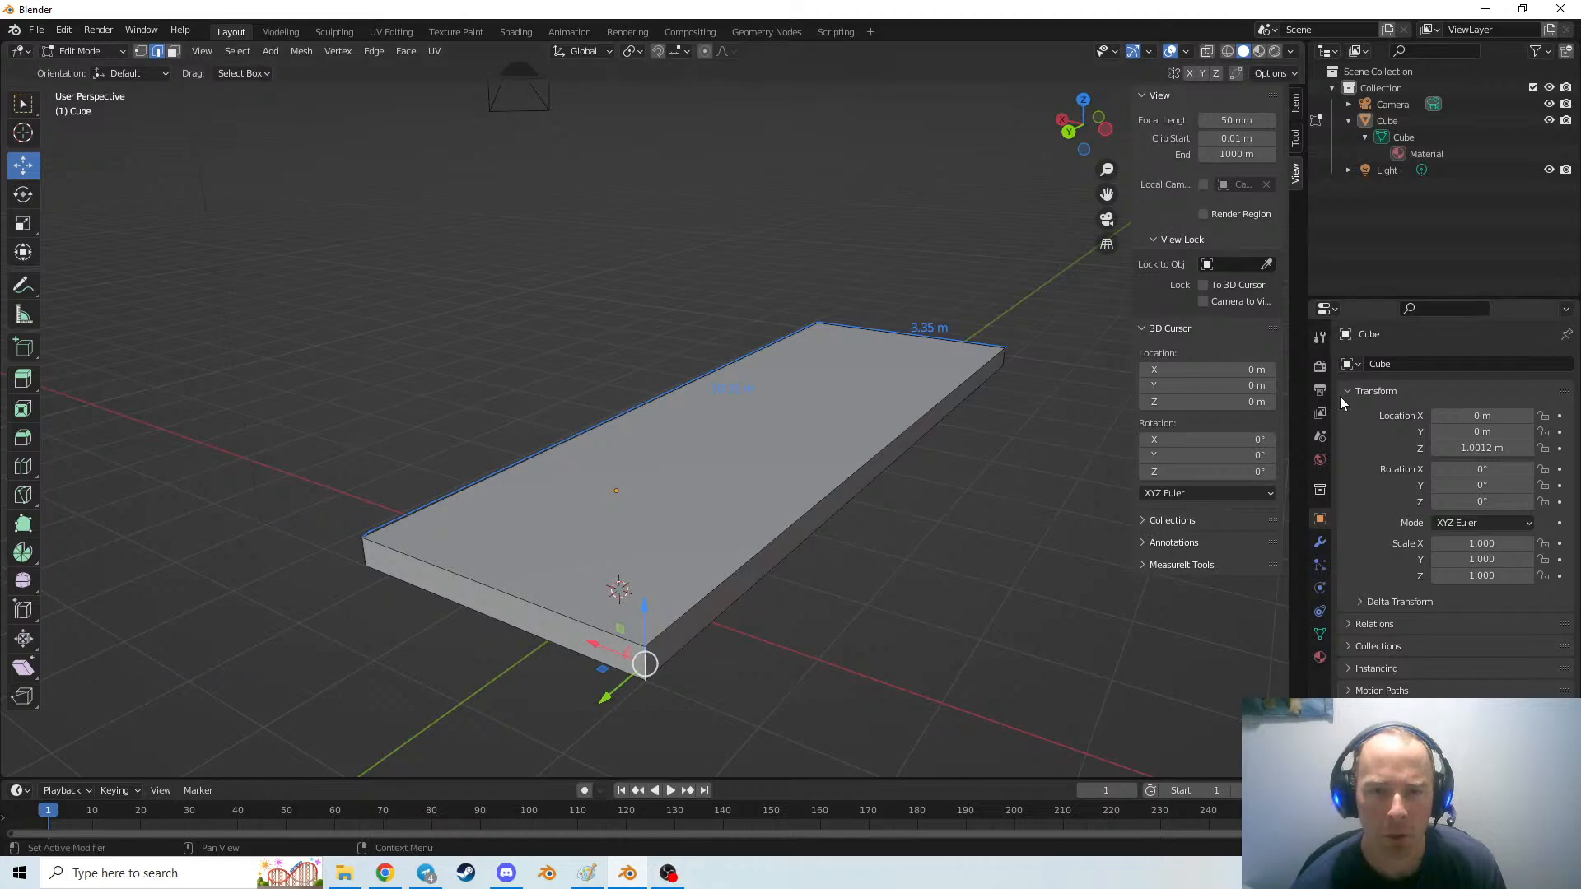
{"action": "scroll", "coordinate": [860, 646], "scroll_direction": "up", "scroll_amount": 2}
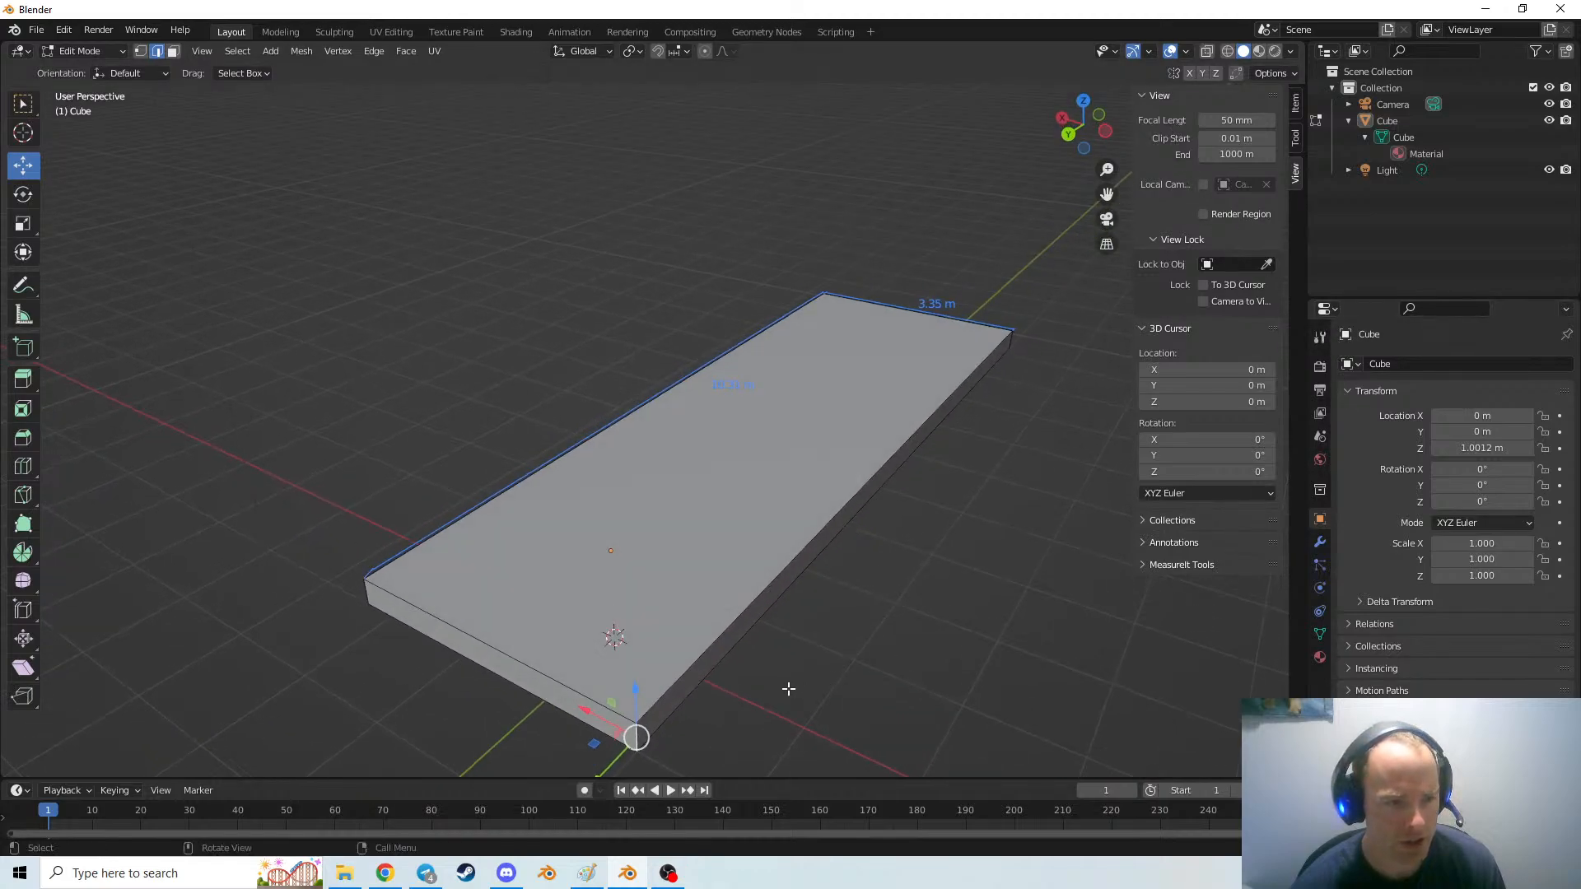
{"action": "middle_click_drag", "start_coordinate": [788, 688], "coordinate": [527, 64]}
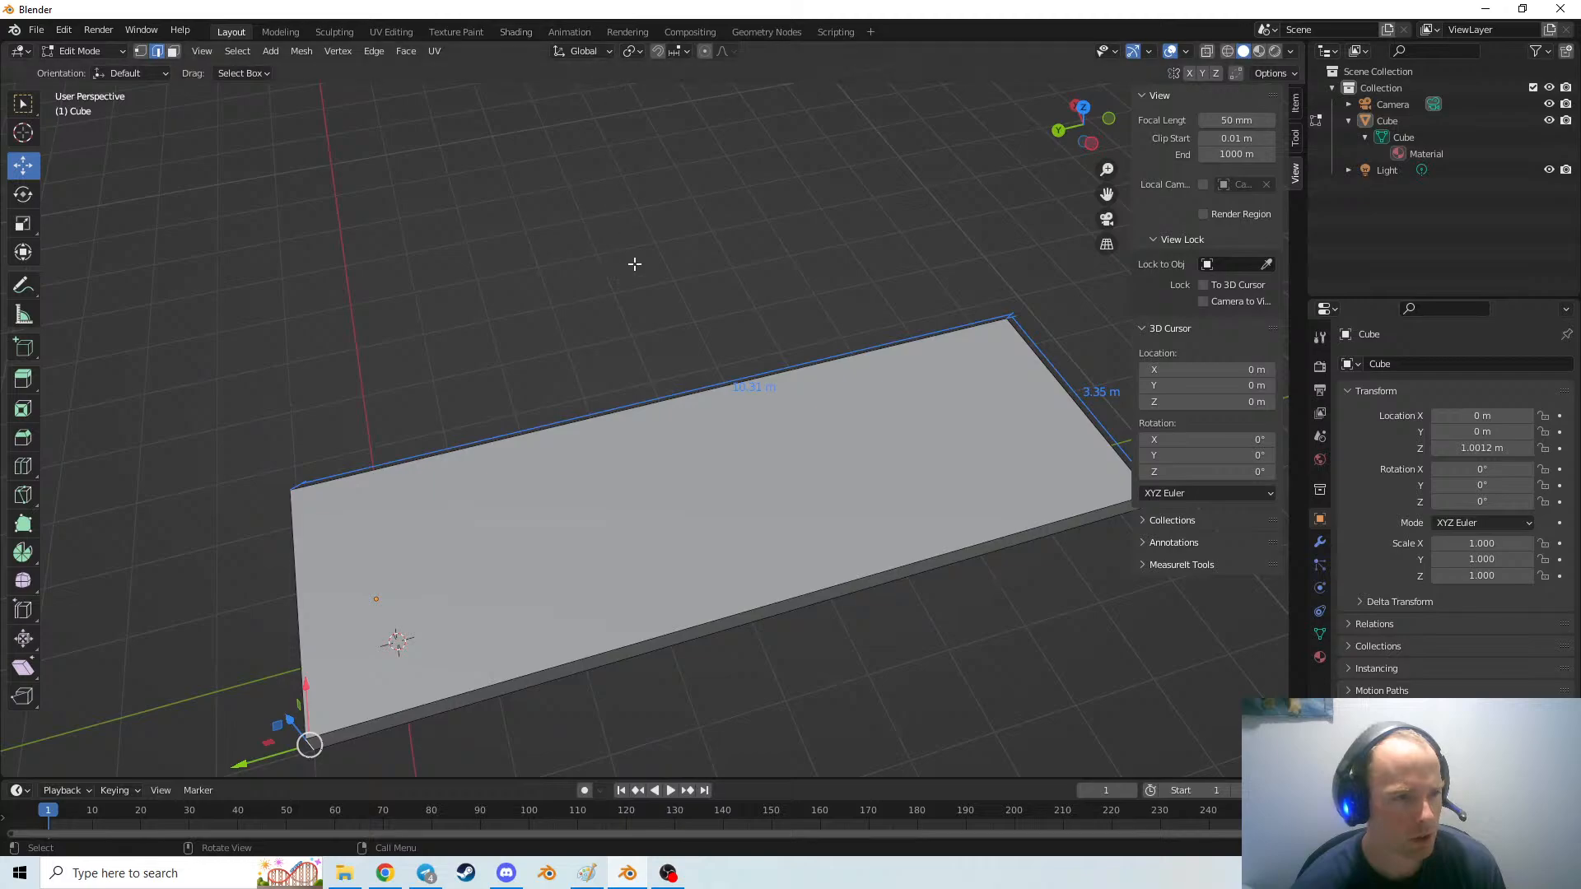
Select the slab's short end face at the near end in face select mode and show its transform values
{"action": "scroll", "coordinate": [648, 346], "scroll_direction": "down", "scroll_amount": 1}
{"action": "middle_click_drag", "start_coordinate": [684, 428], "coordinate": [788, 360]}
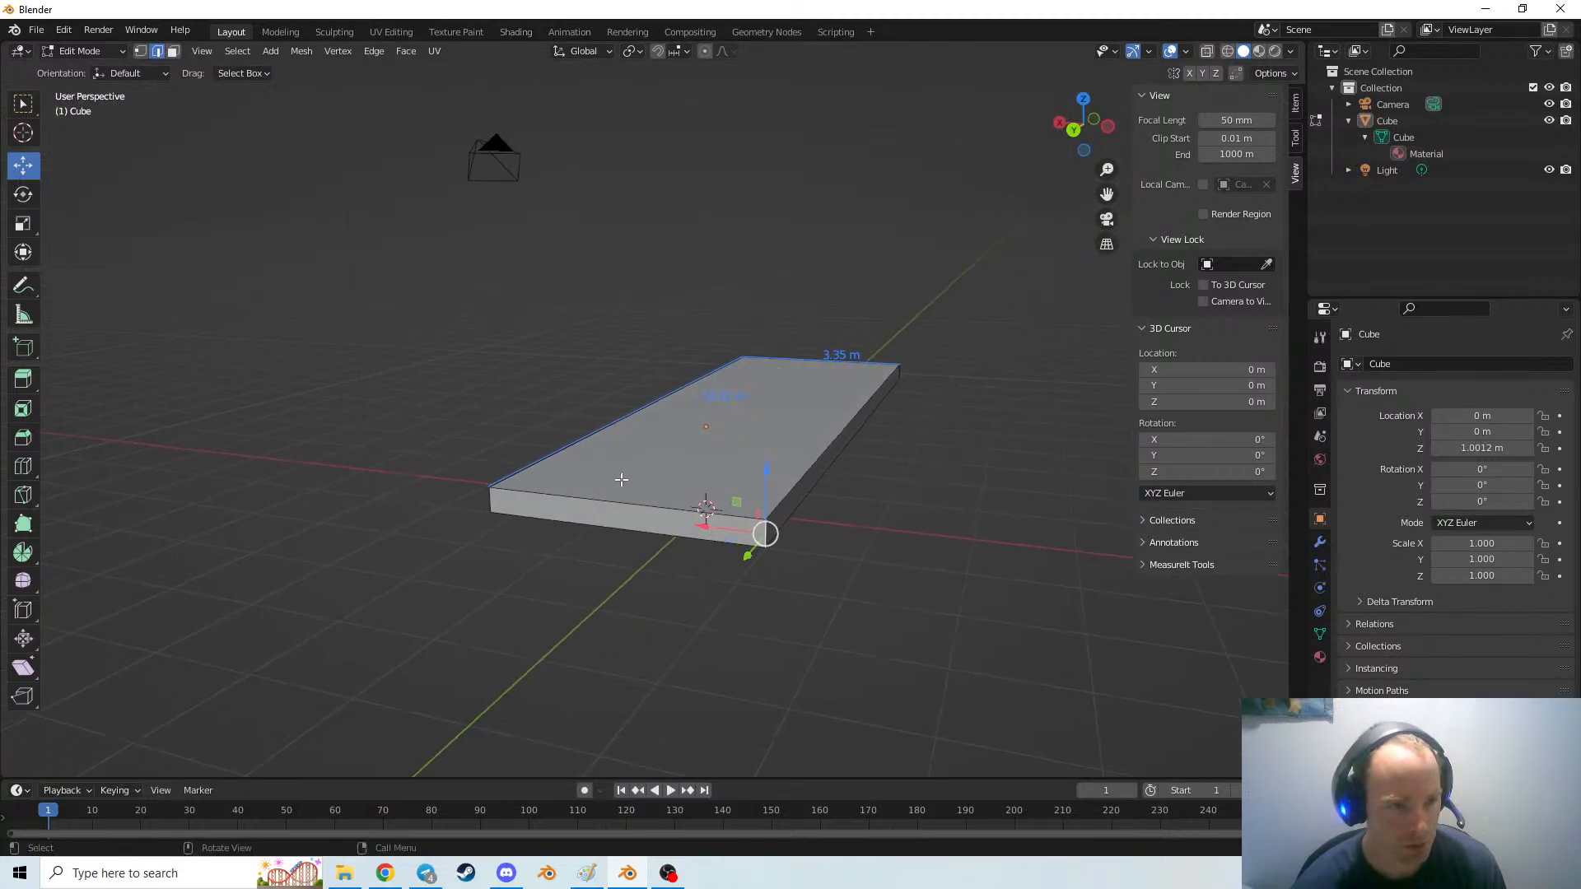
{"action": "left_click", "coordinate": [173, 50]}
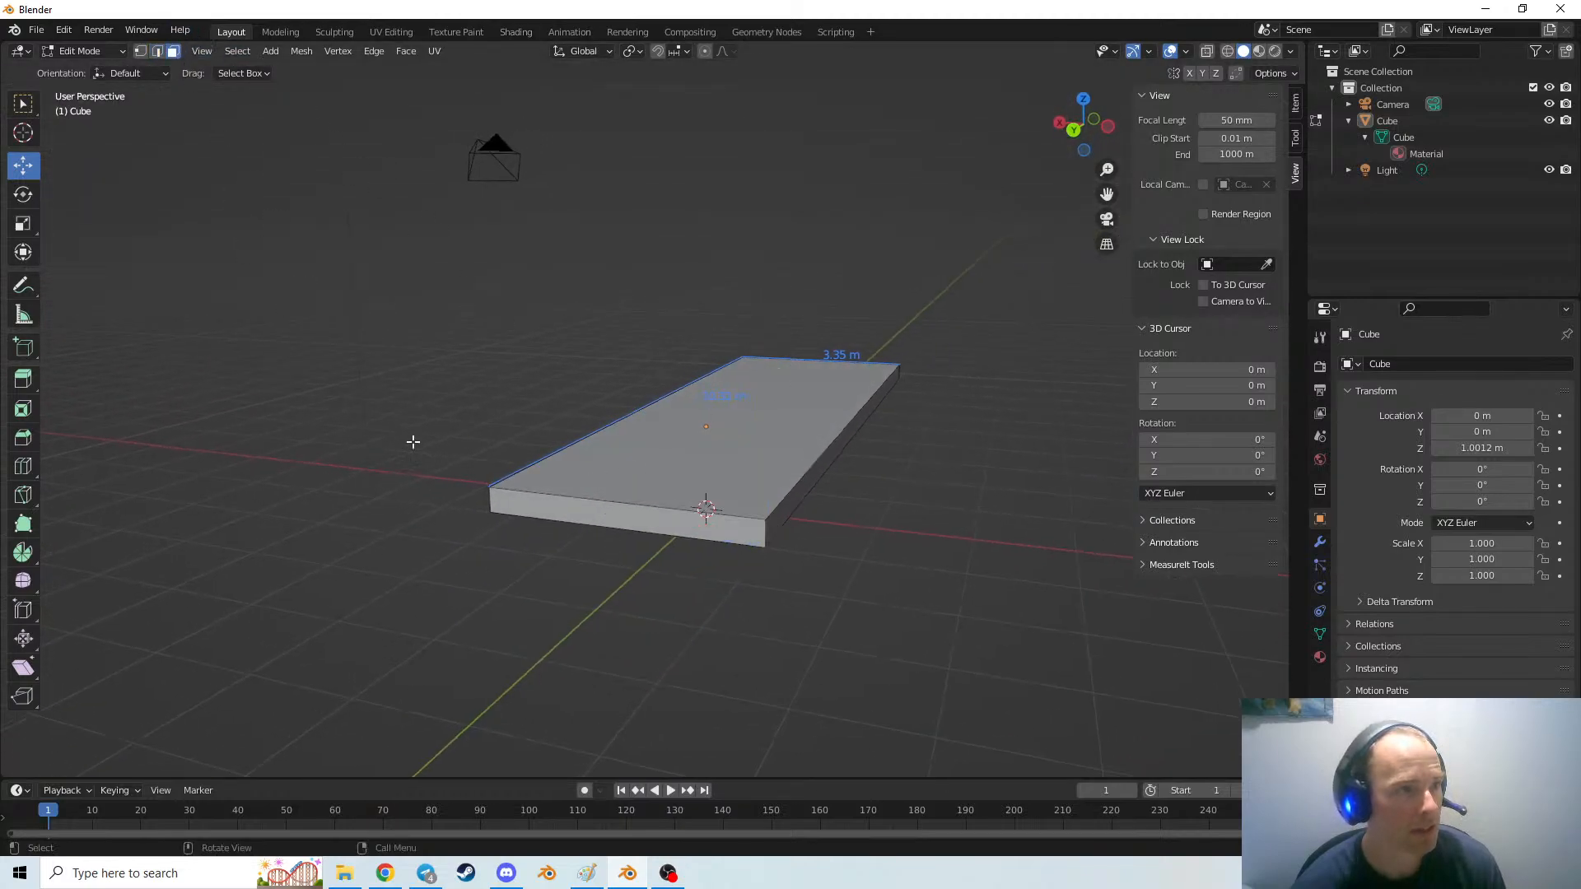
{"action": "left_click", "coordinate": [642, 522]}
{"action": "middle_click_drag", "start_coordinate": [642, 522], "coordinate": [711, 650]}
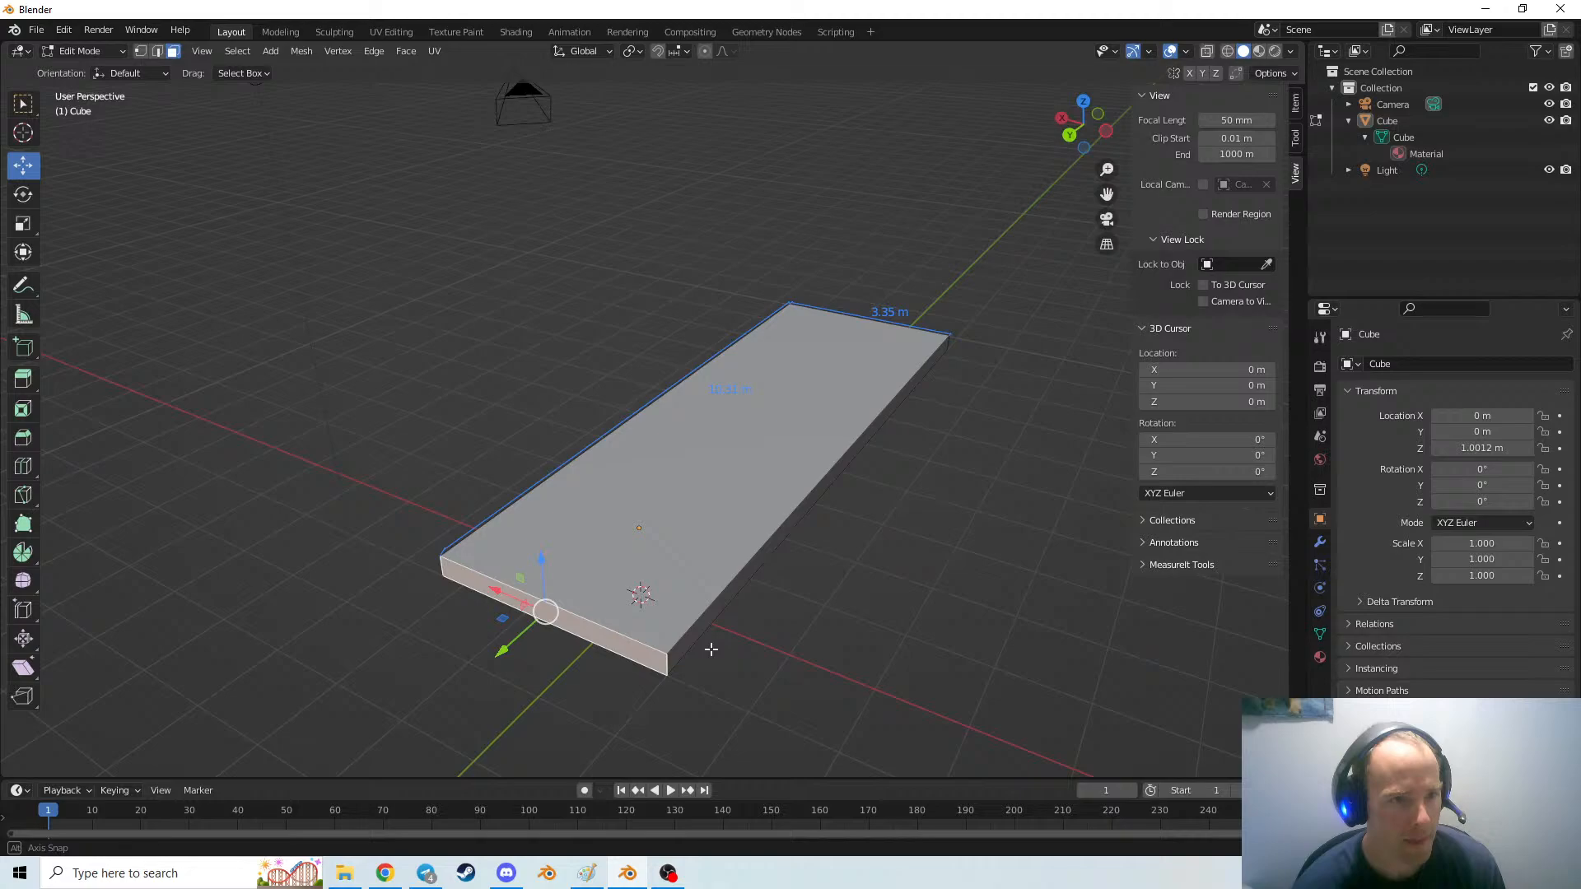
{"action": "middle_click_drag", "start_coordinate": [711, 649], "coordinate": [712, 652]}
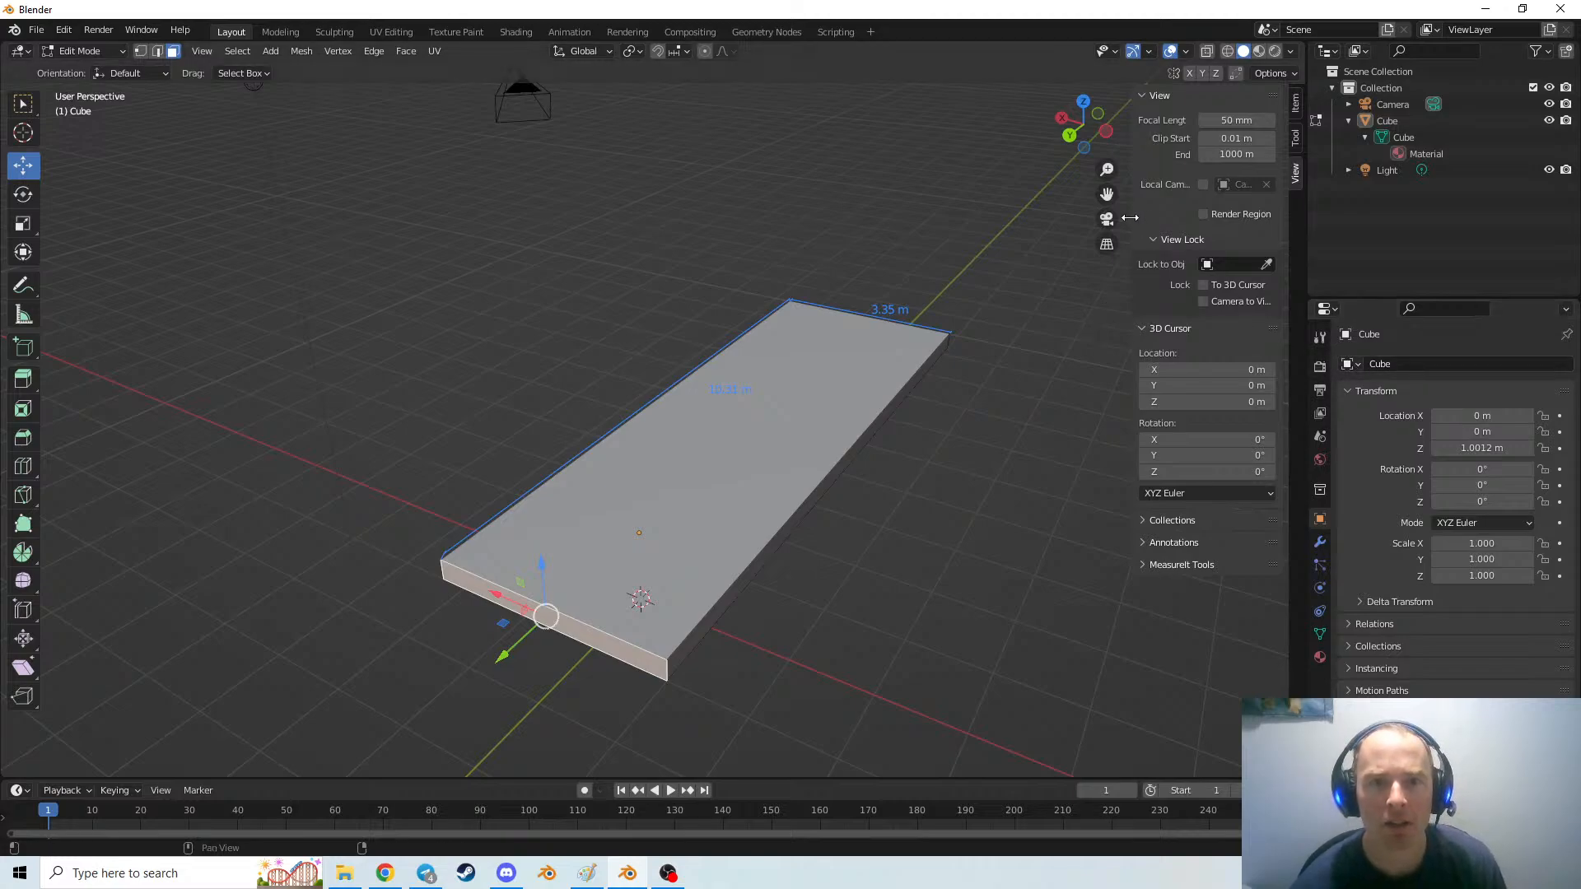
{"action": "left_click", "coordinate": [1296, 112]}
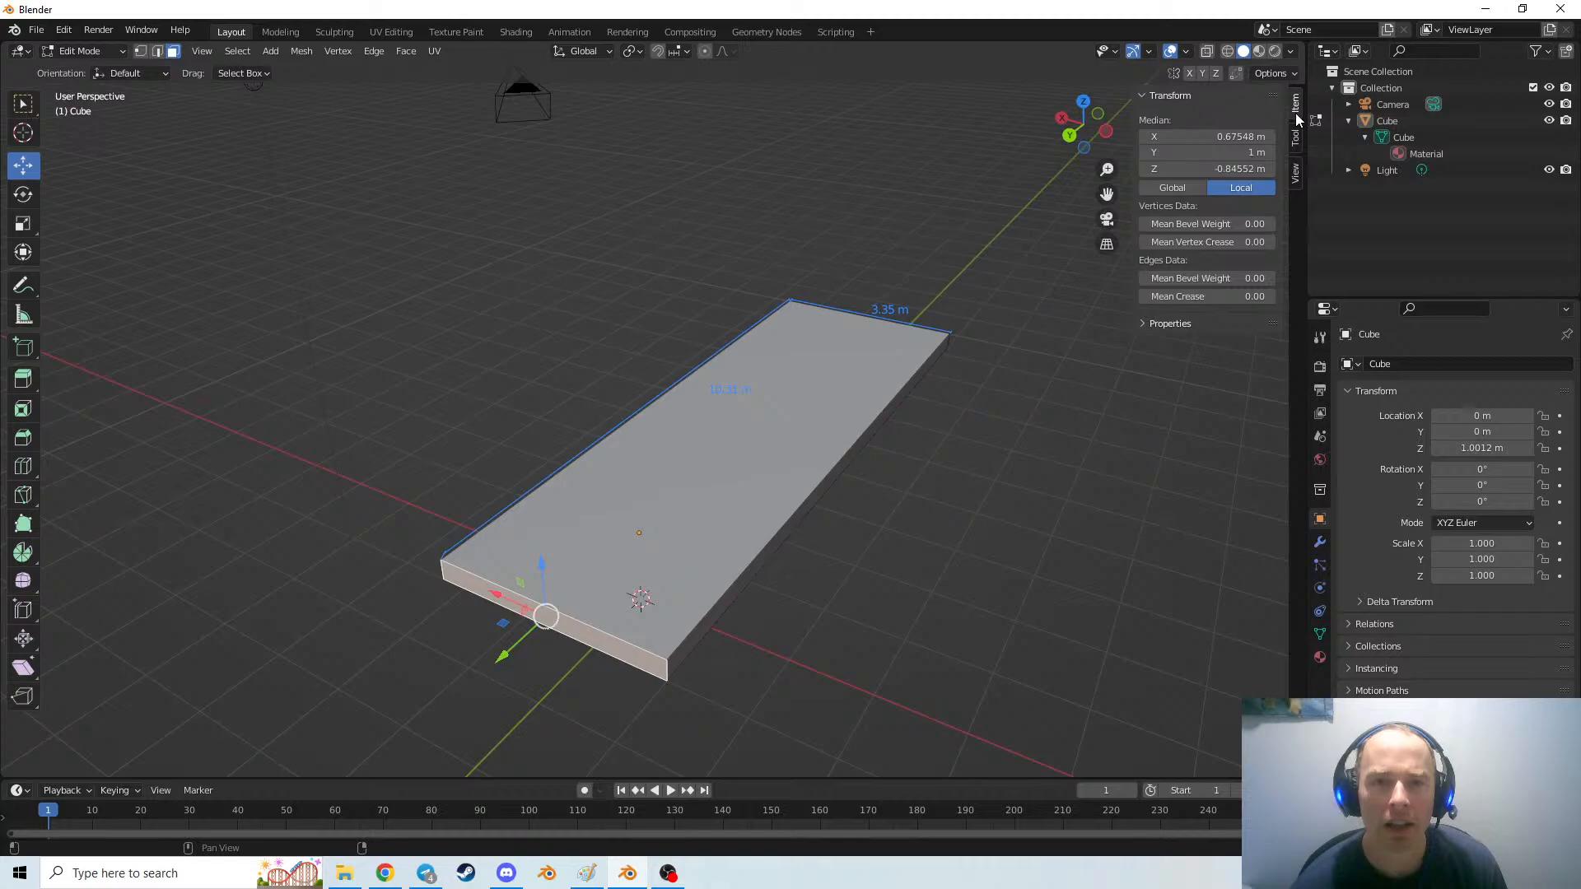
Try shifting the selected end face through its median X value and undo the change
{"action": "left_click", "coordinate": [1187, 138]}
{"action": "left_click_drag", "start_coordinate": [1188, 138], "coordinate": [1244, 138]}
{"action": "key", "text": "ctrl+z"}
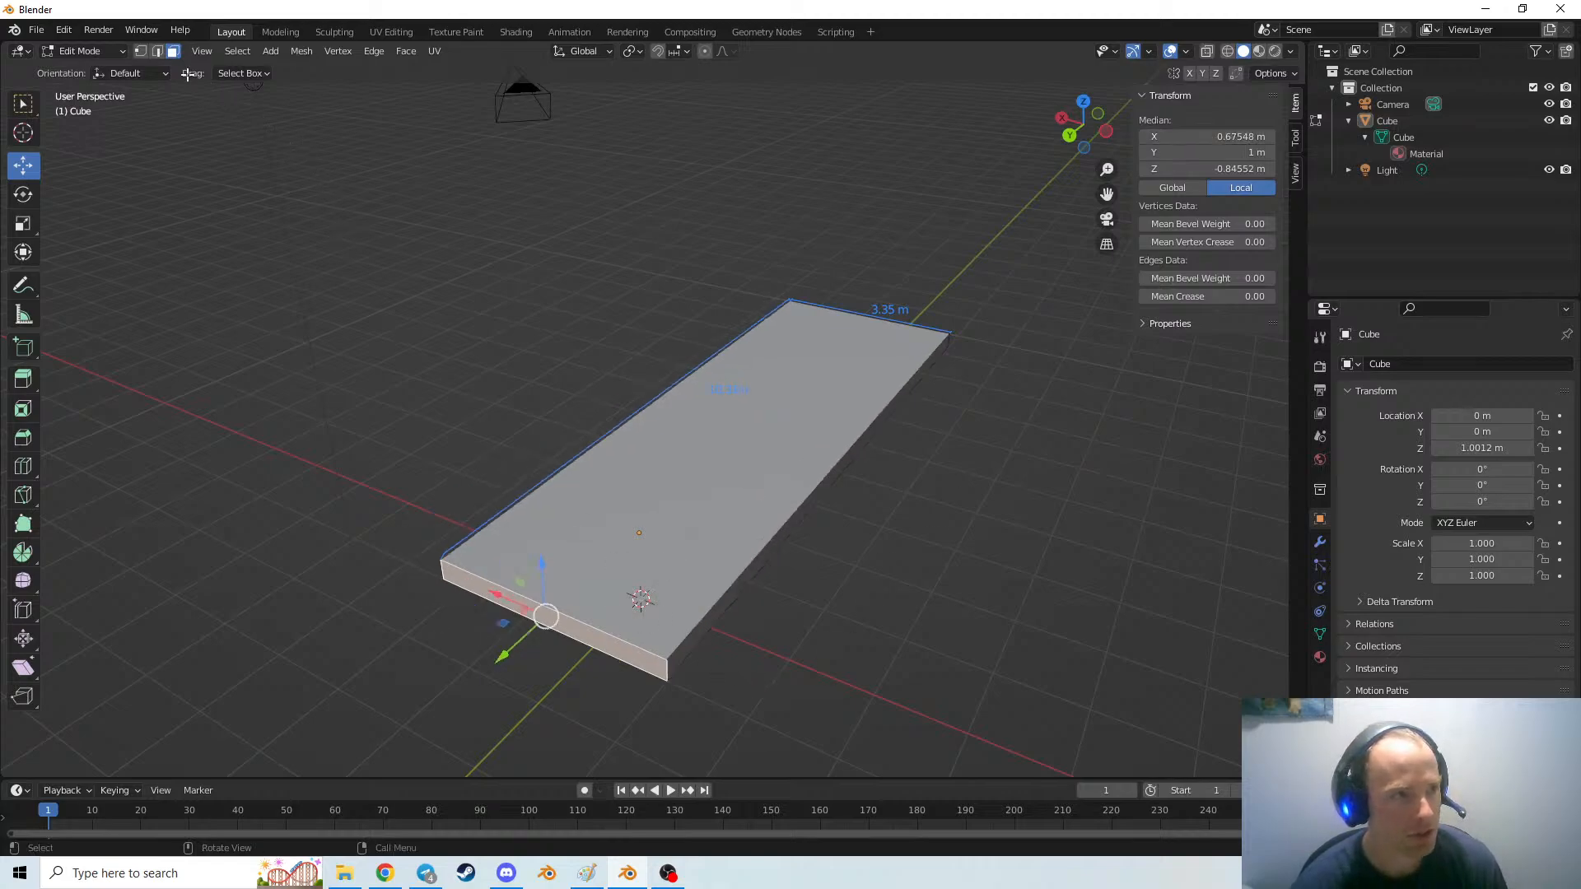
In edge select mode, select the vertical edge at the end face's negative-X corner and set its median X and Y to 0 m
{"action": "left_click", "coordinate": [156, 51]}
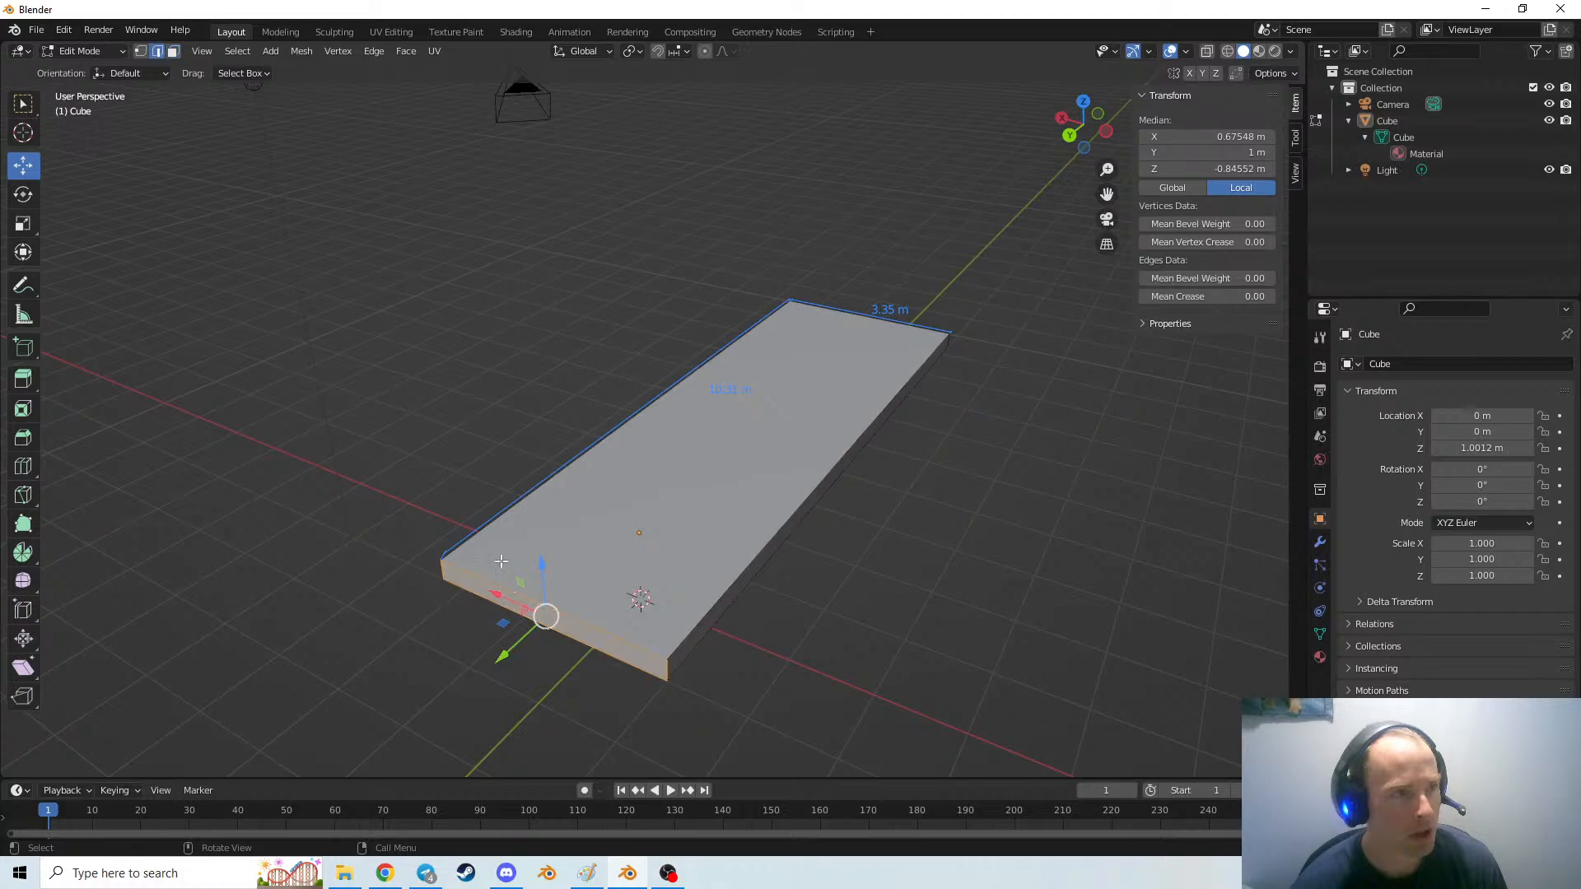
{"action": "left_click", "coordinate": [665, 668]}
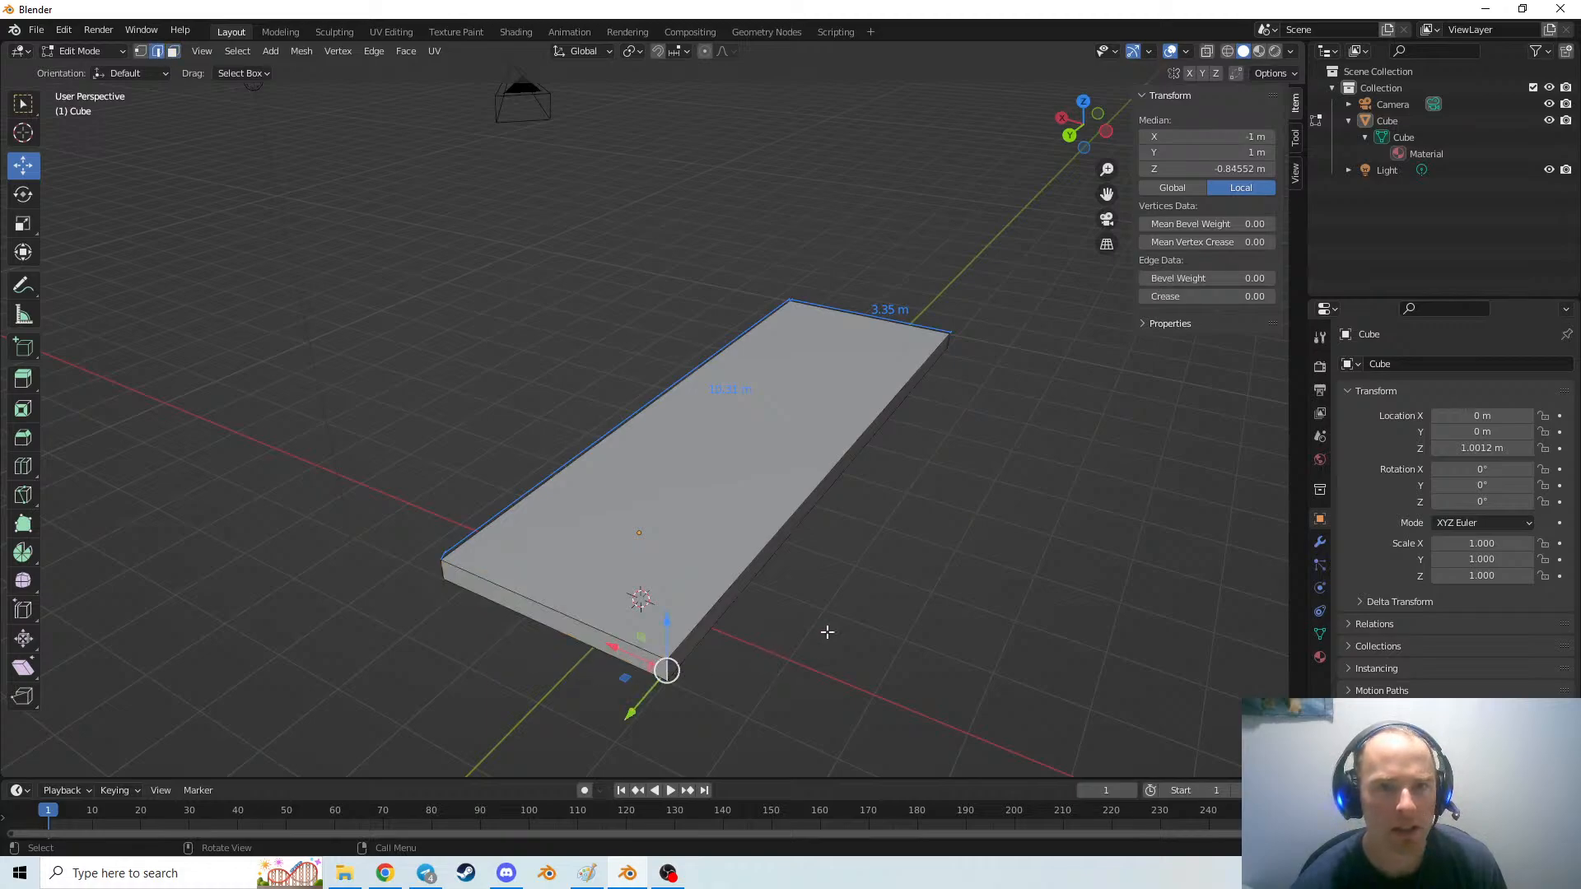
{"action": "left_click", "coordinate": [1200, 137]}
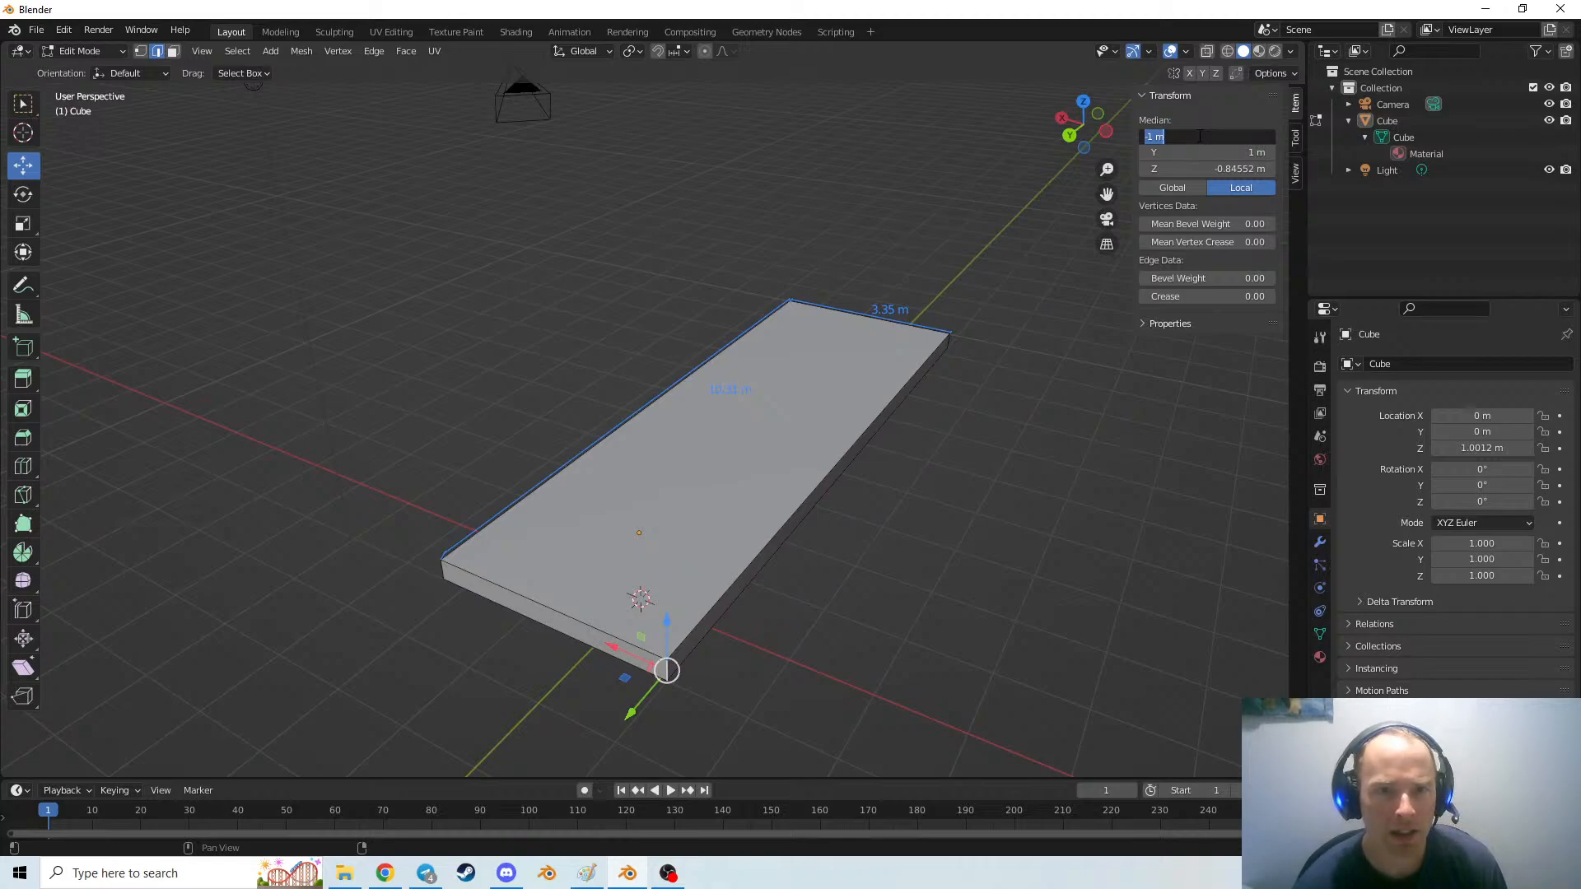
{"action": "key", "text": "Return"}
{"action": "left_click", "coordinate": [1198, 136]}
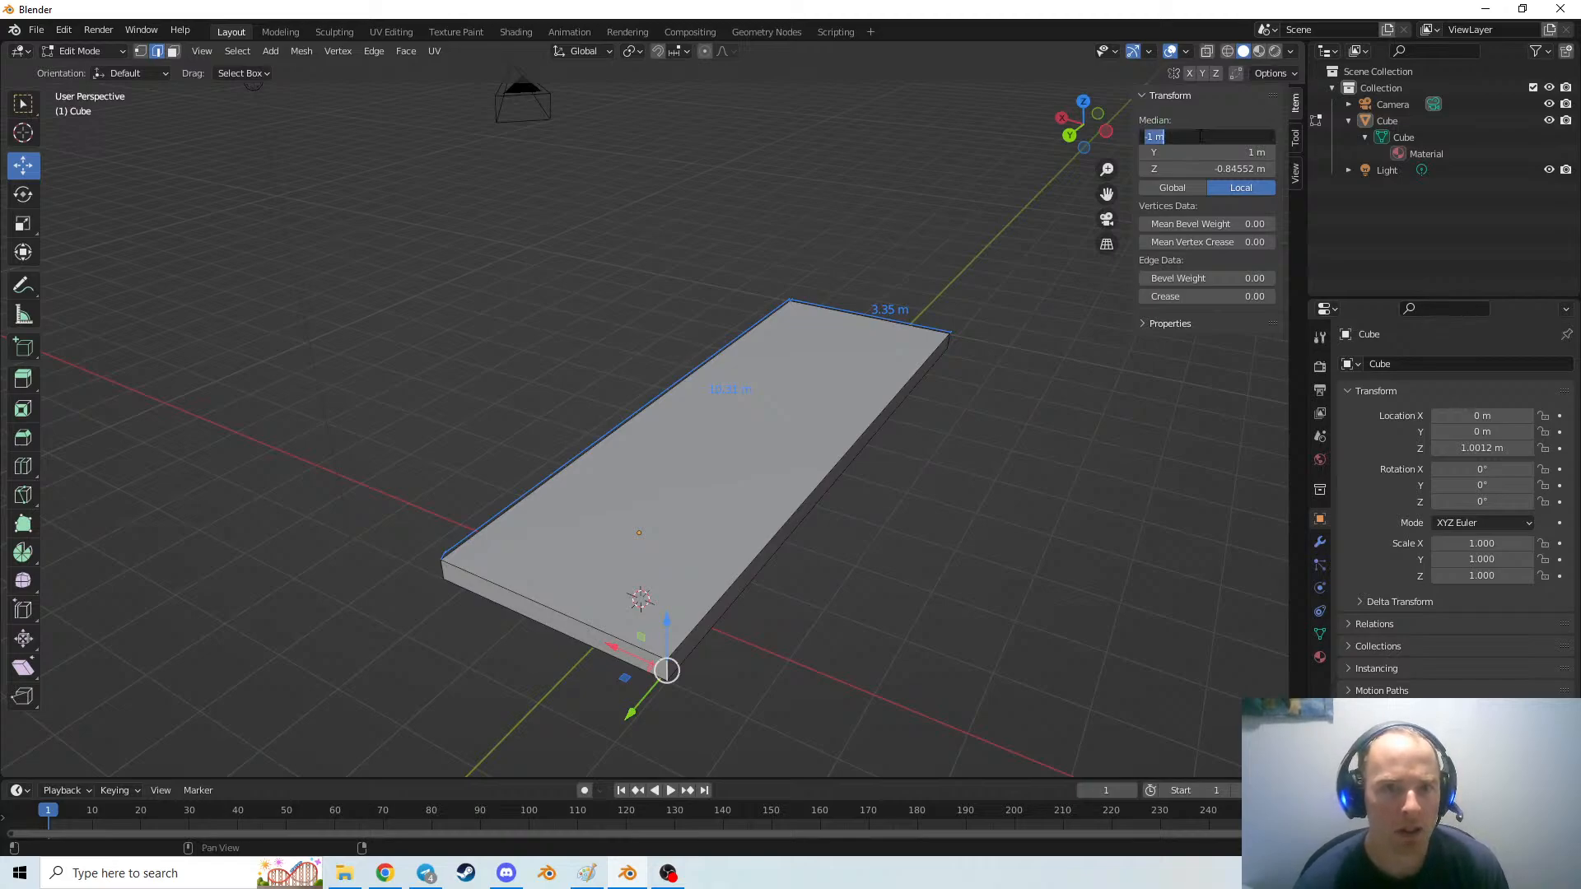
{"action": "type", "text": "0"}
{"action": "key", "text": "Return"}
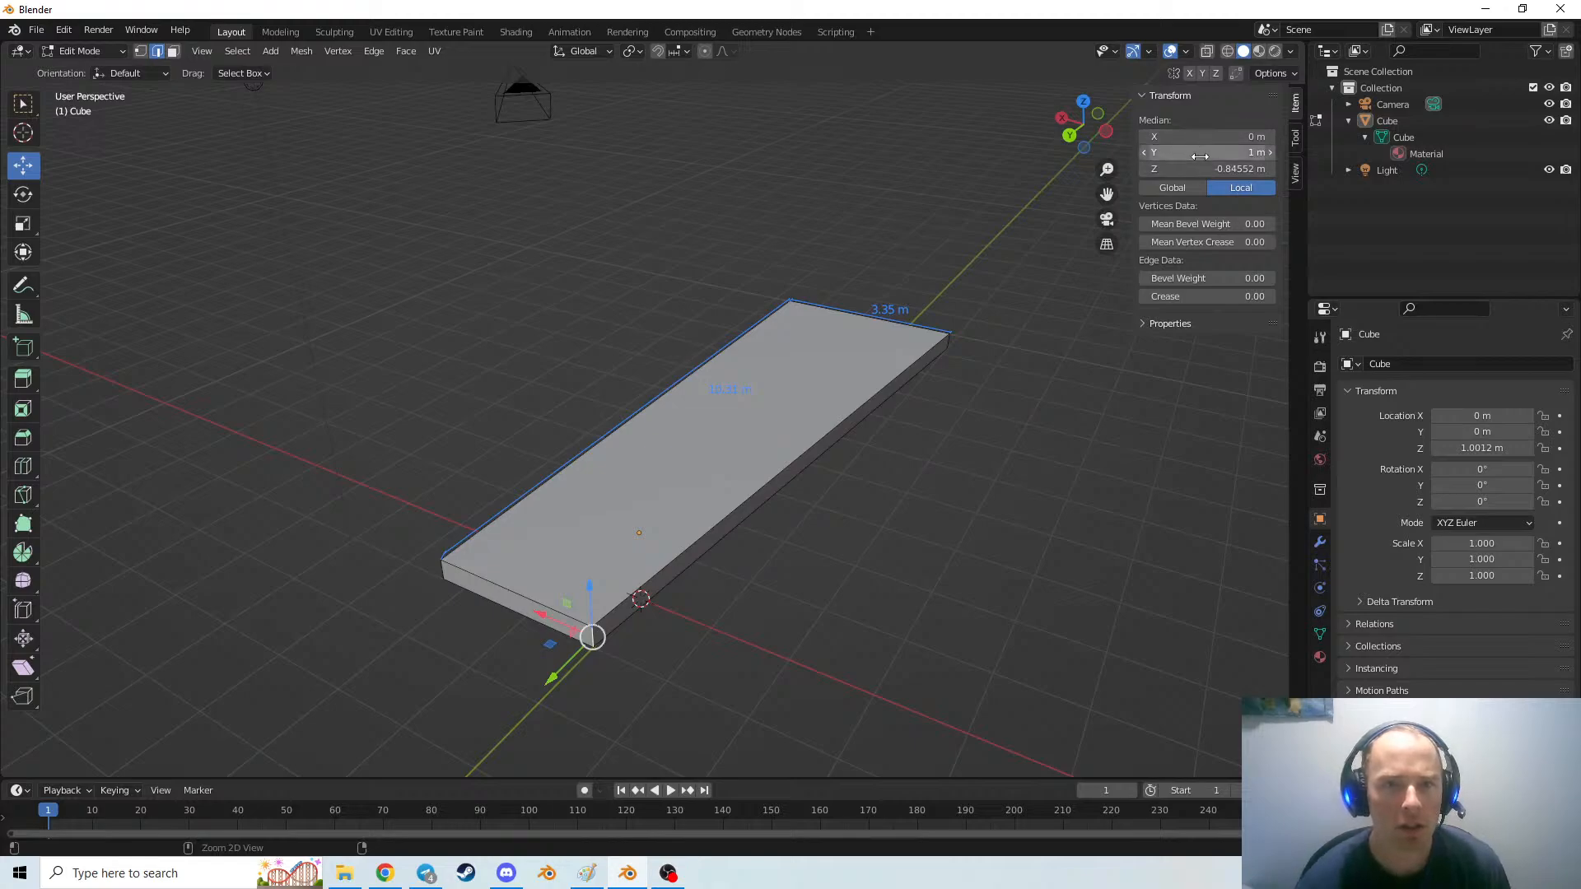
{"action": "left_click", "coordinate": [1204, 153]}
{"action": "type", "text": "0"}
{"action": "key", "text": "Return"}
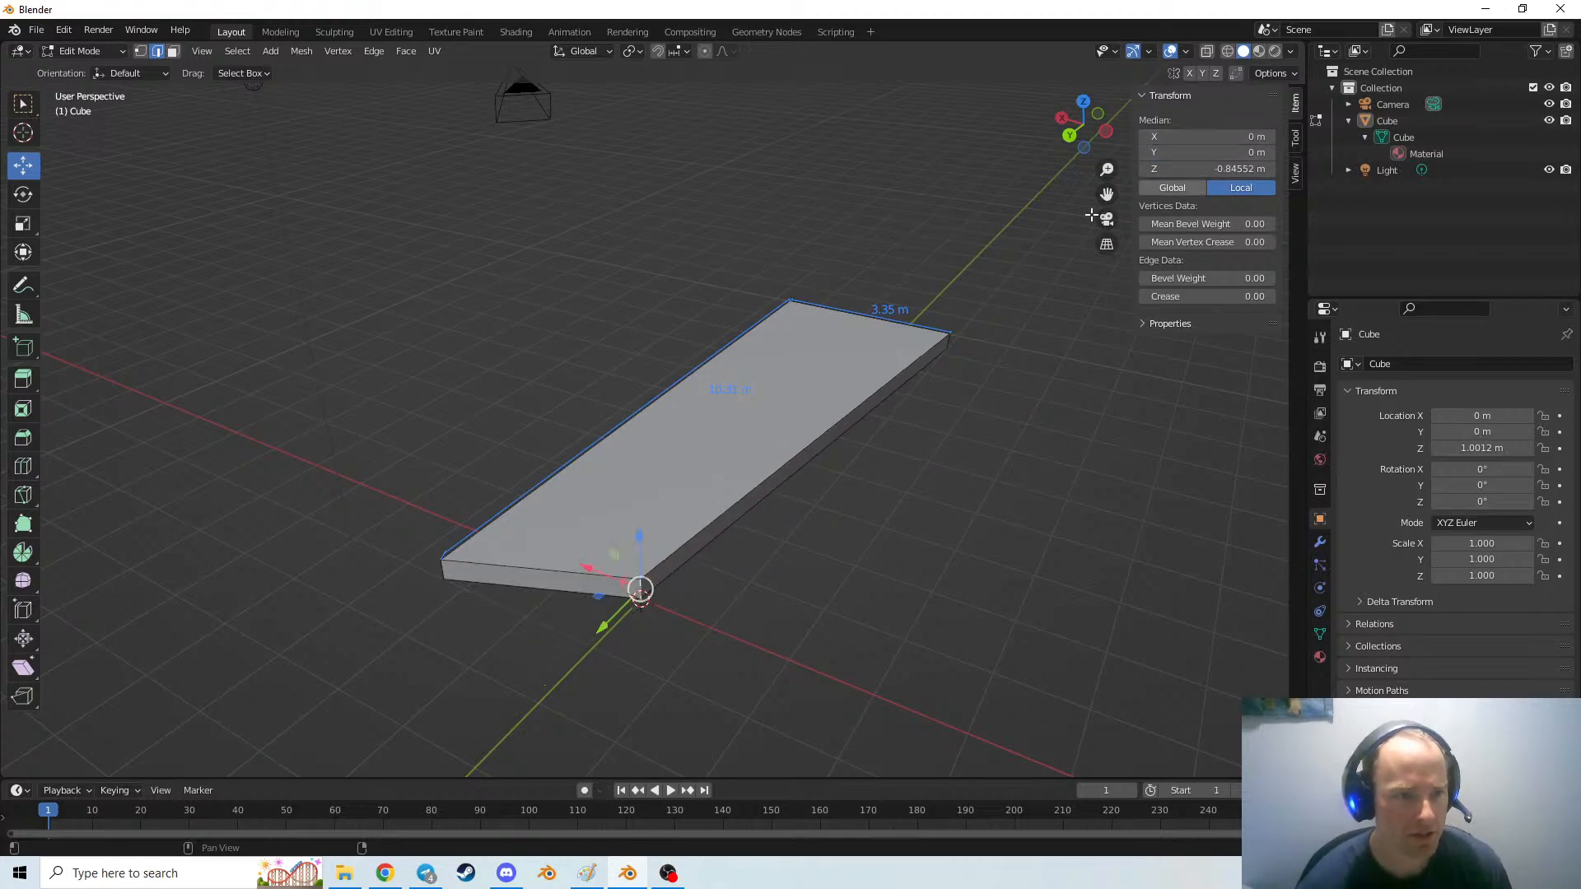
Select the vertical edge at the other corner of the same end and set its median X to 32 m and Y to 0 m
{"action": "middle_click_drag", "start_coordinate": [835, 591], "coordinate": [871, 627]}
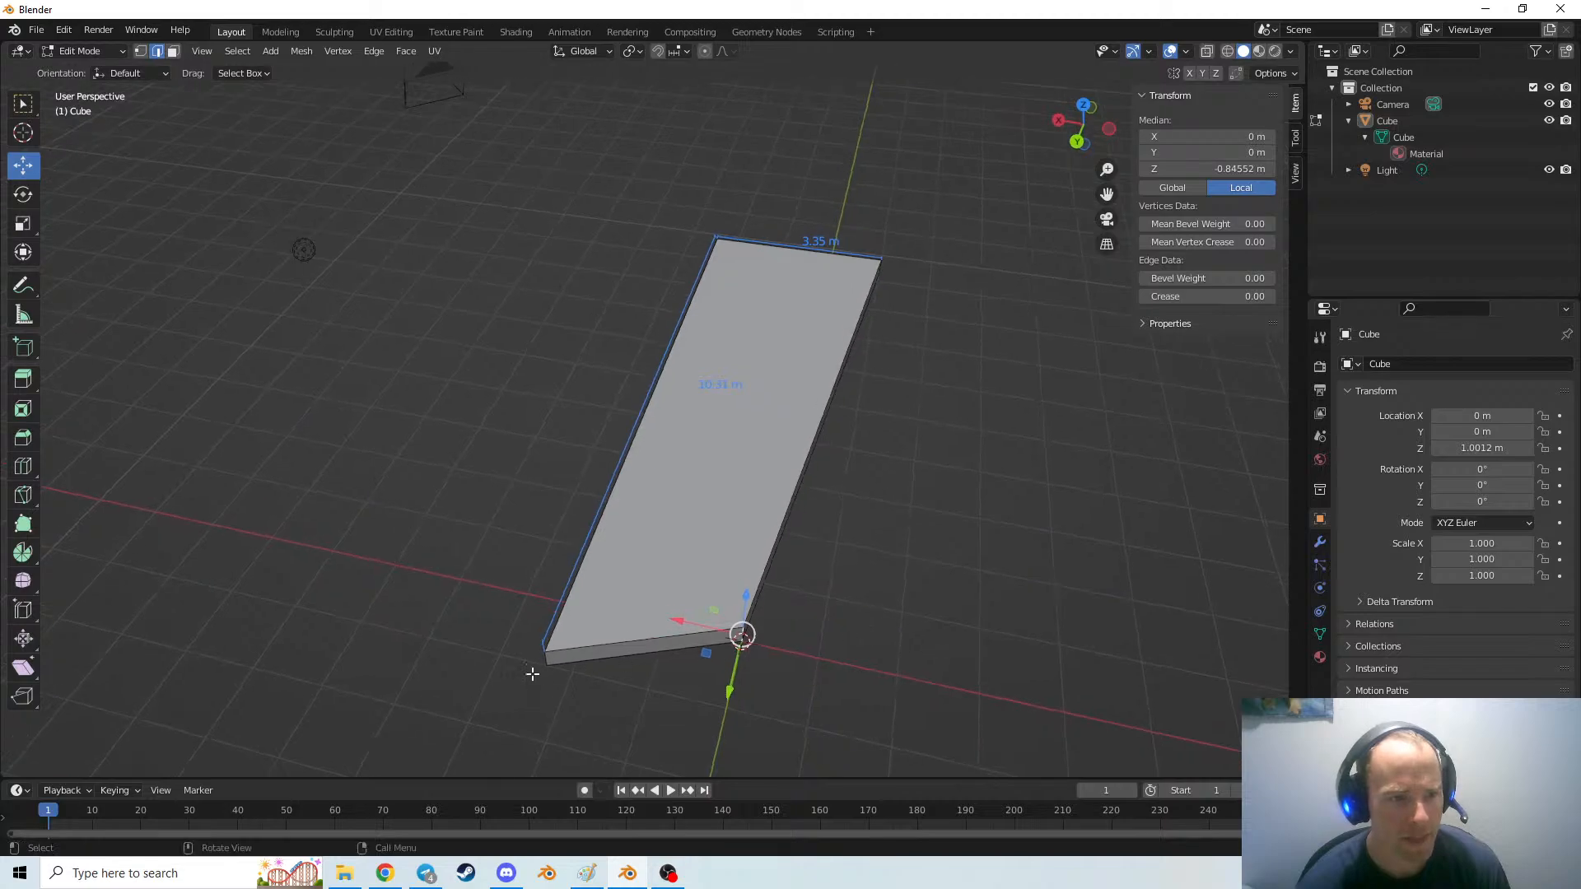
{"action": "left_click", "coordinate": [545, 658]}
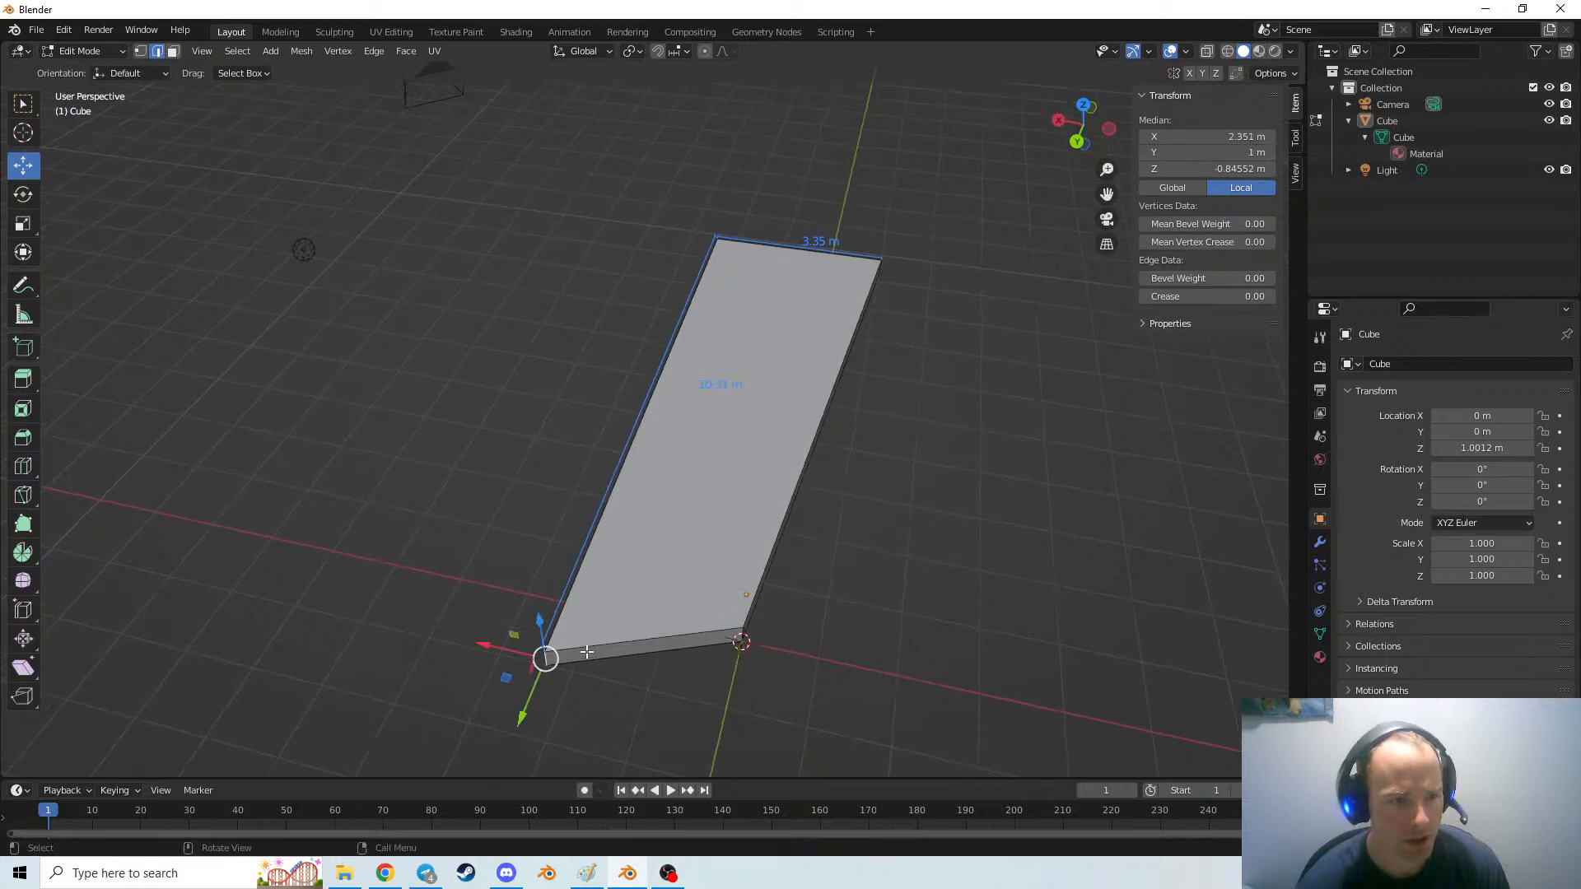
{"action": "left_click", "coordinate": [1210, 140]}
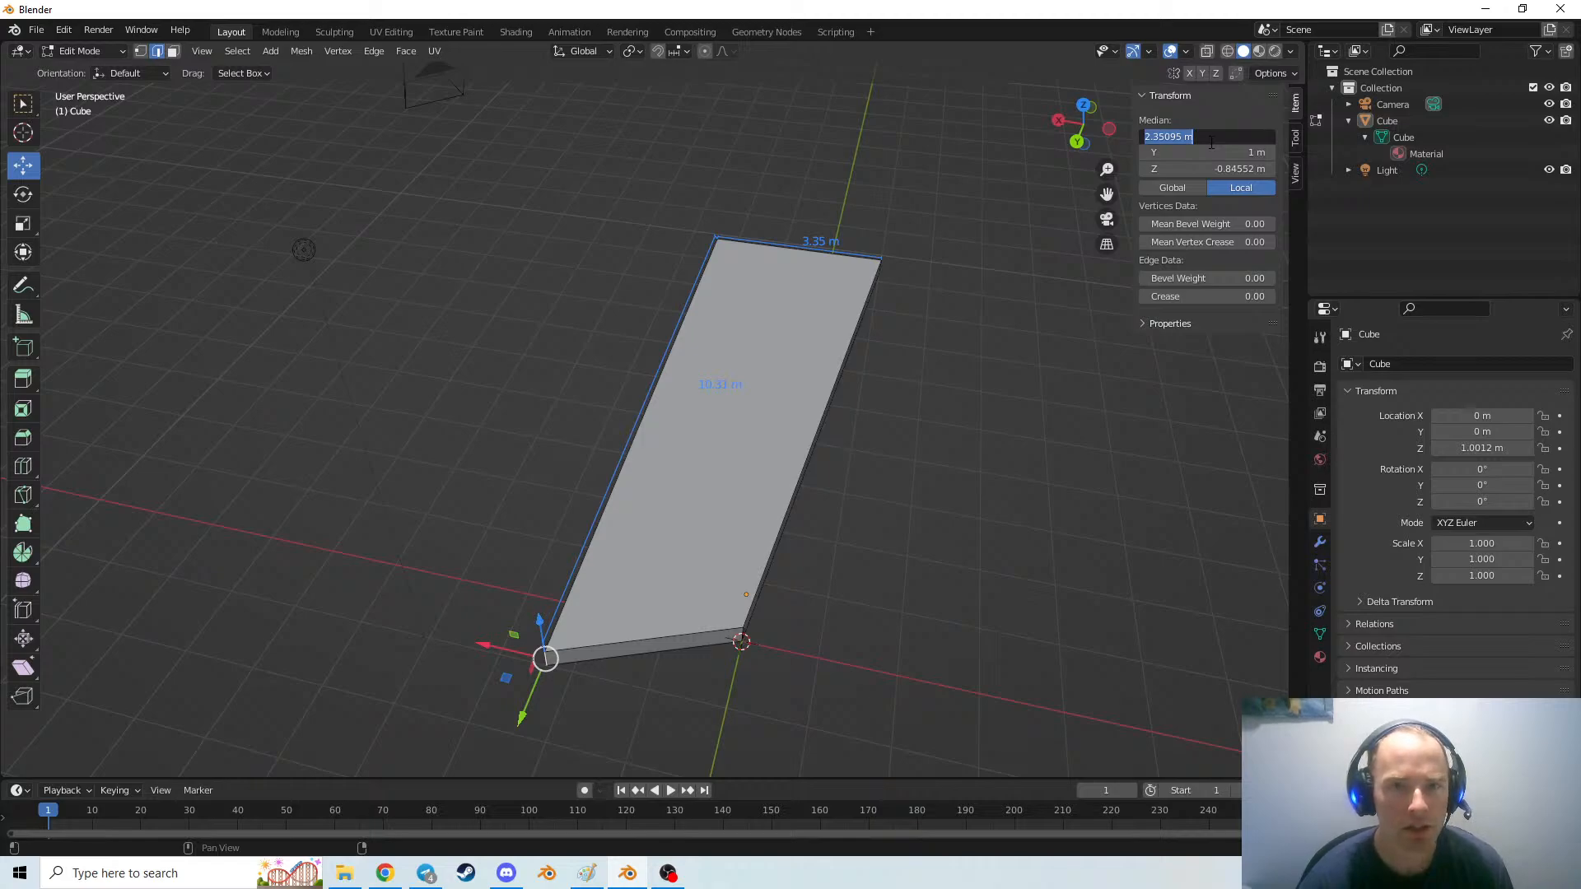
{"action": "type", "text": "32"}
{"action": "key", "text": "Return"}
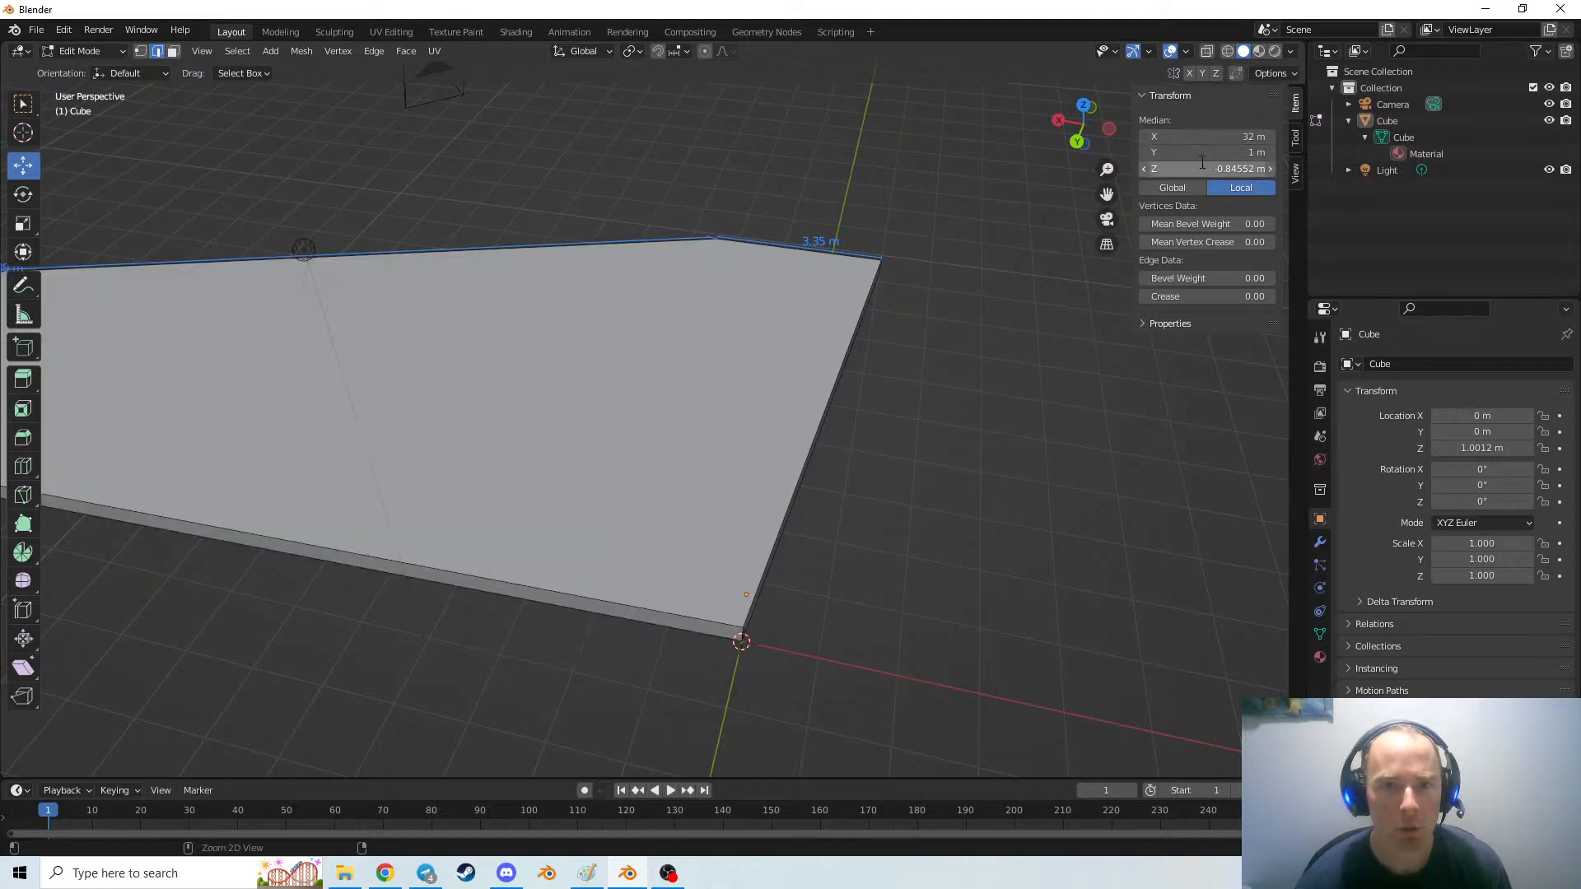
{"action": "left_click", "coordinate": [1203, 151]}
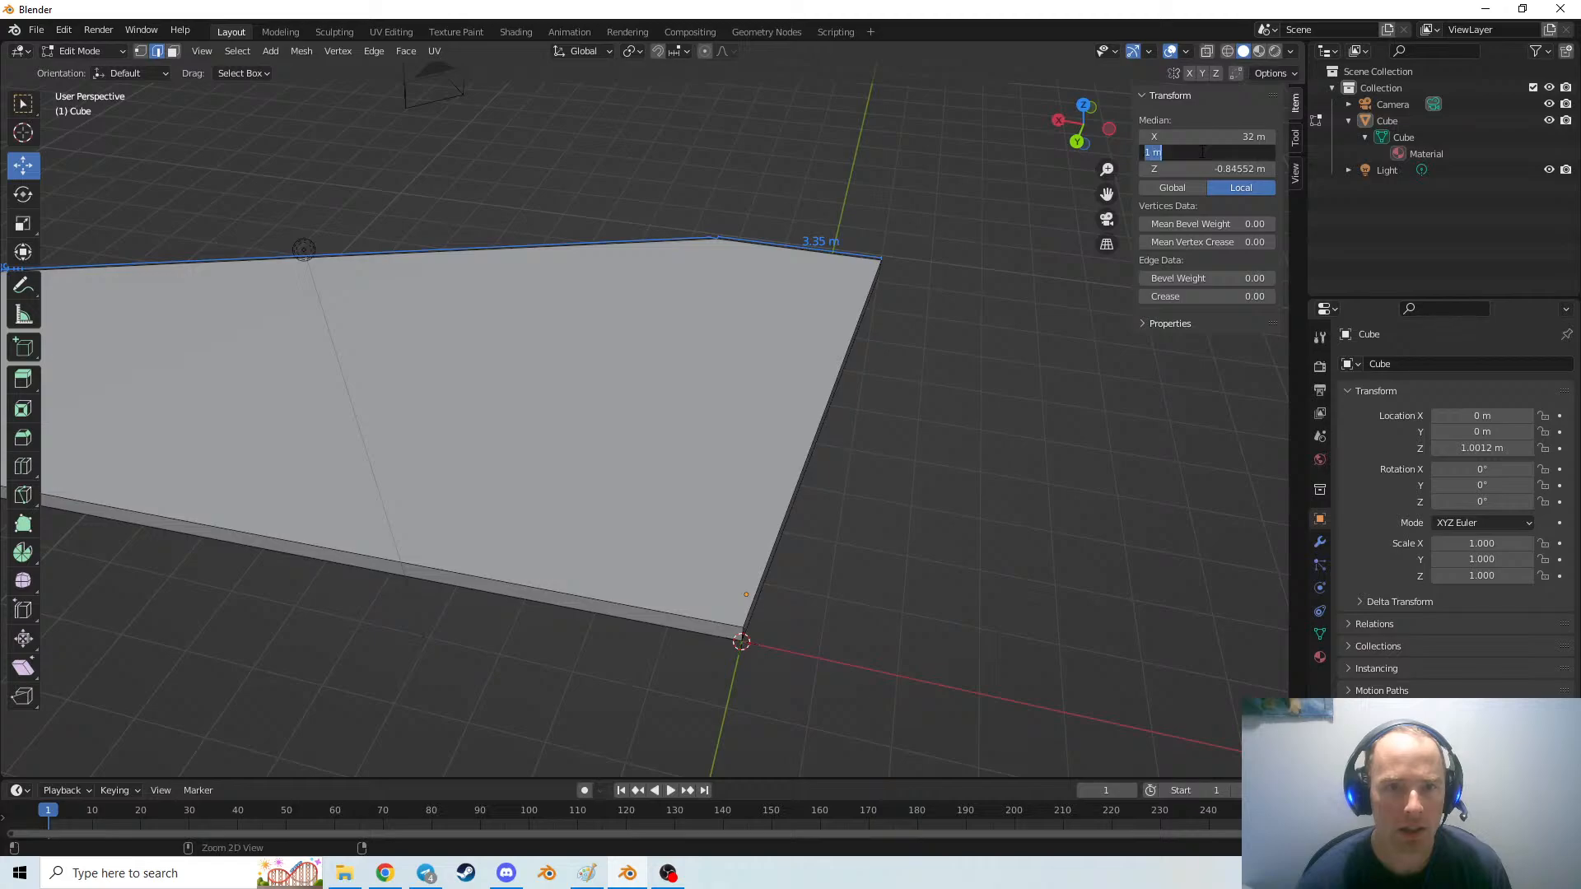
{"action": "type", "text": "0"}
{"action": "key", "text": "Return"}
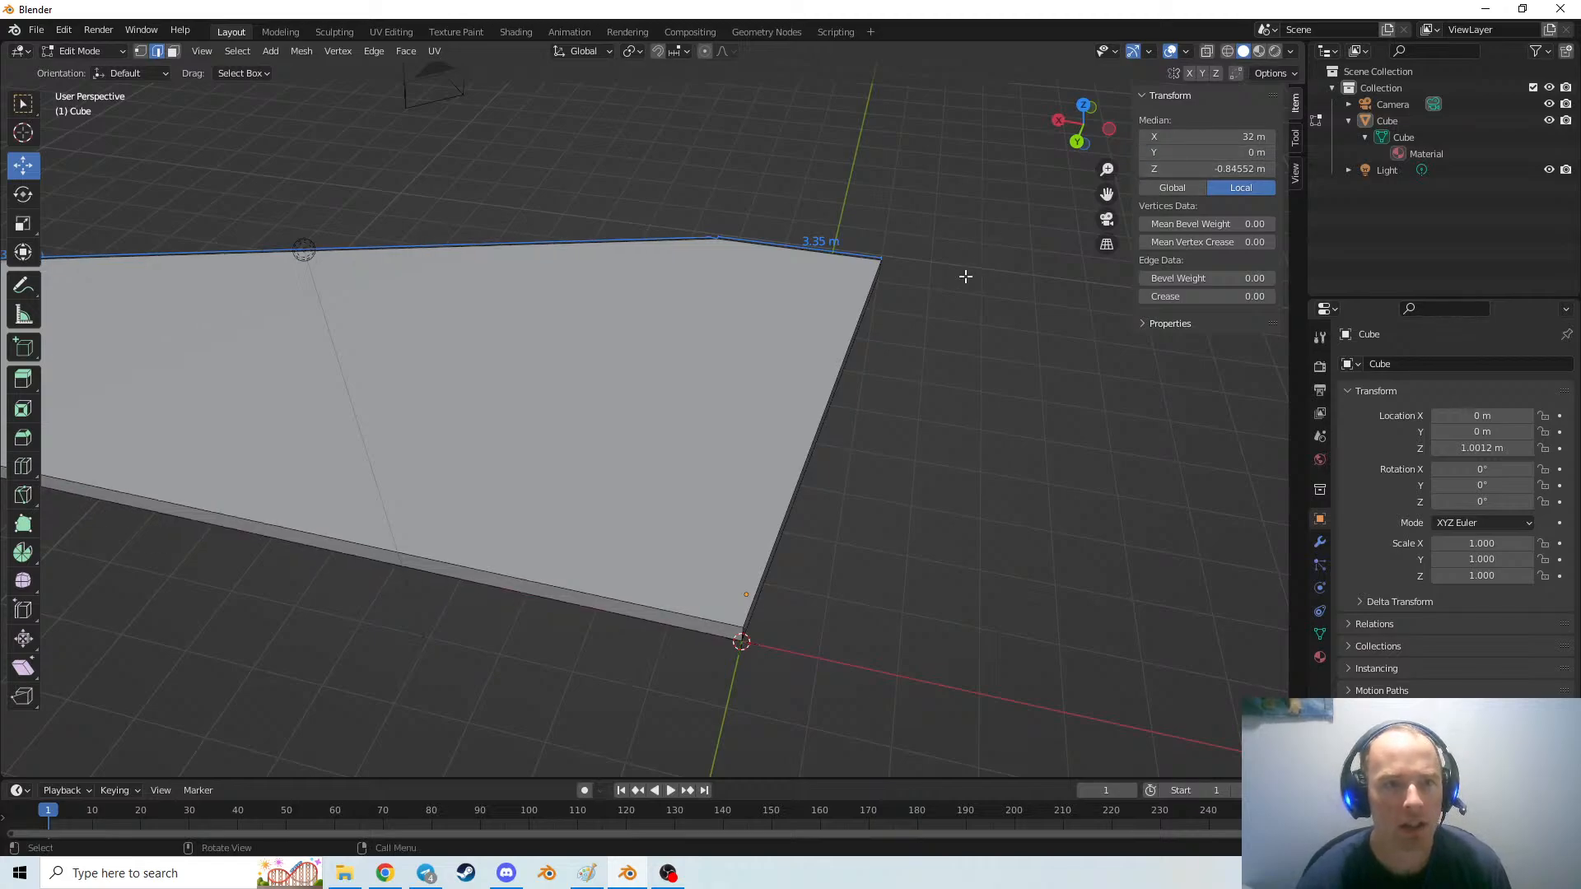
Select the vertical edge at the opposite end's positive-X corner and set its median X to 32 m
{"action": "middle_click_drag", "start_coordinate": [878, 356], "coordinate": [875, 407]}
{"action": "left_click", "coordinate": [428, 468]}
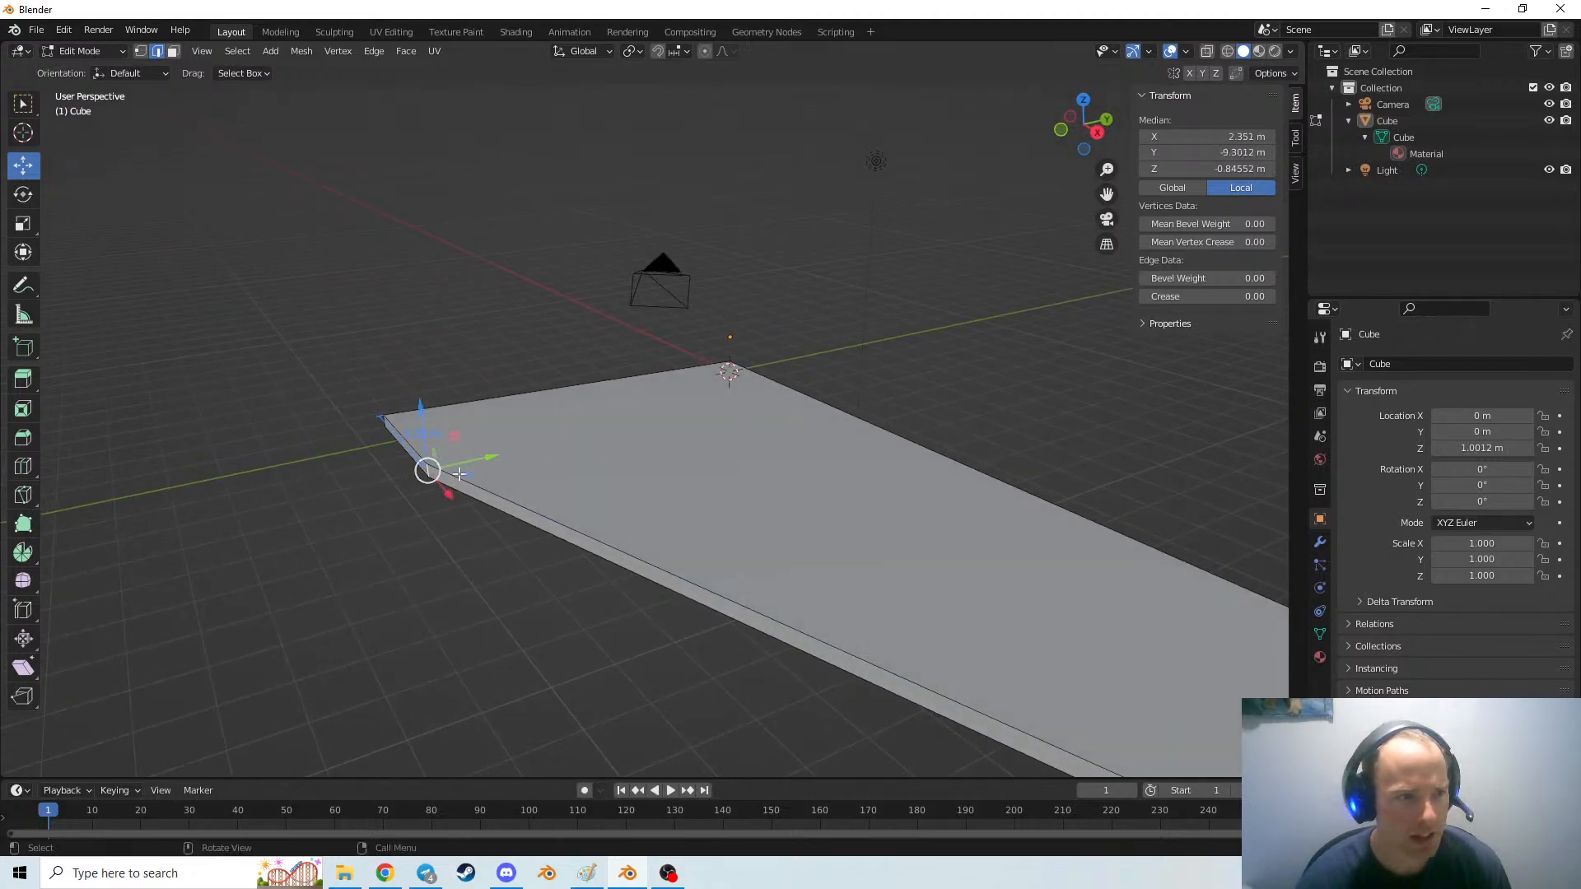
{"action": "double_click", "coordinate": [1191, 137]}
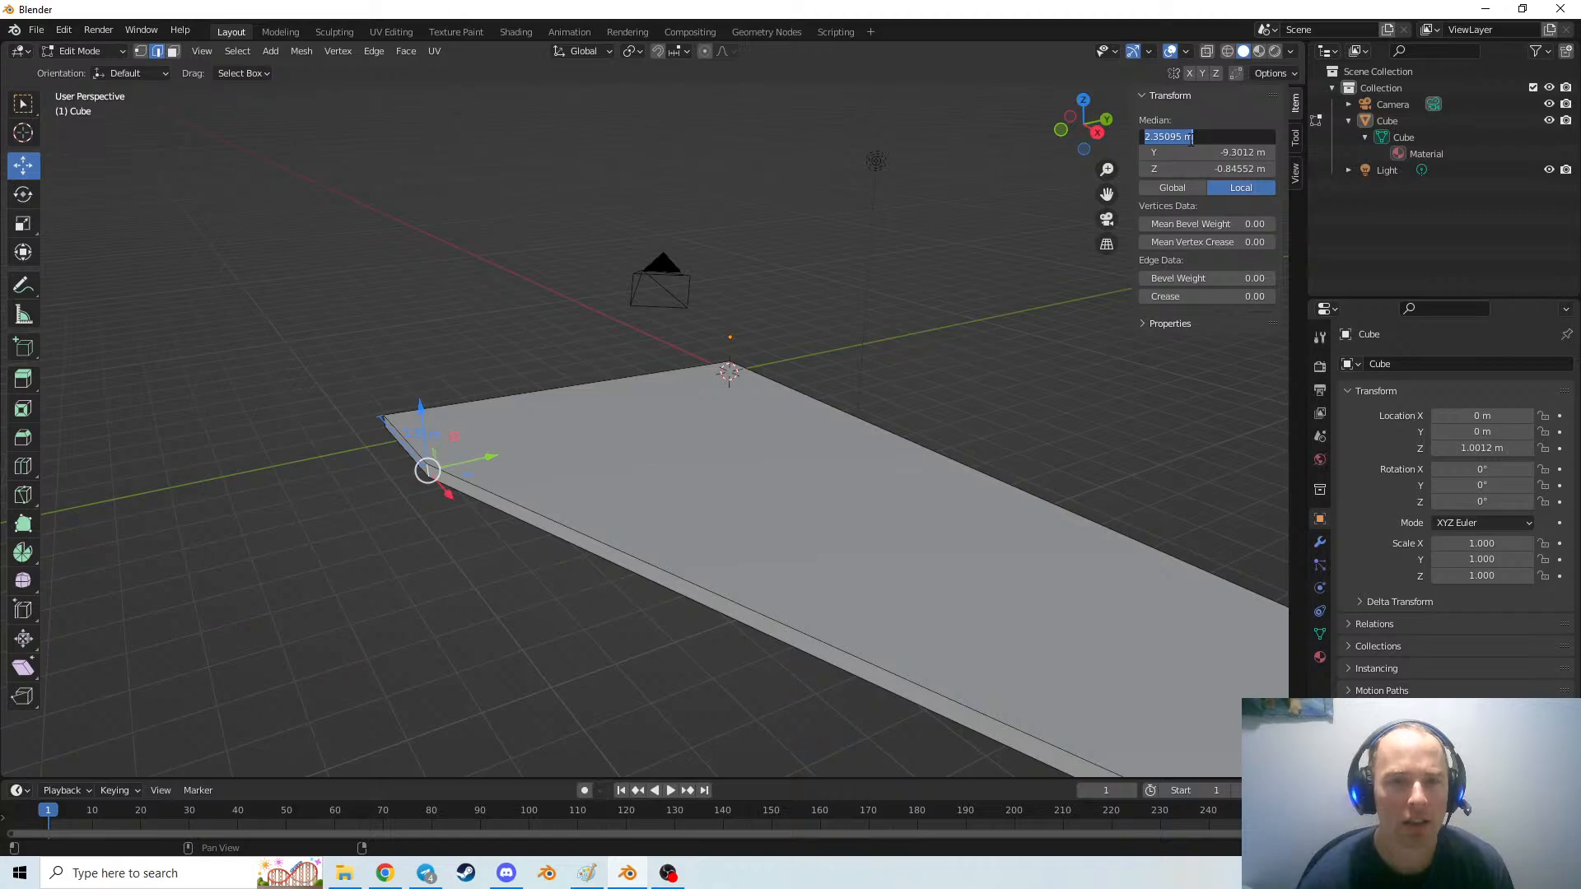
{"action": "type", "text": "32"}
{"action": "key", "text": "Return"}
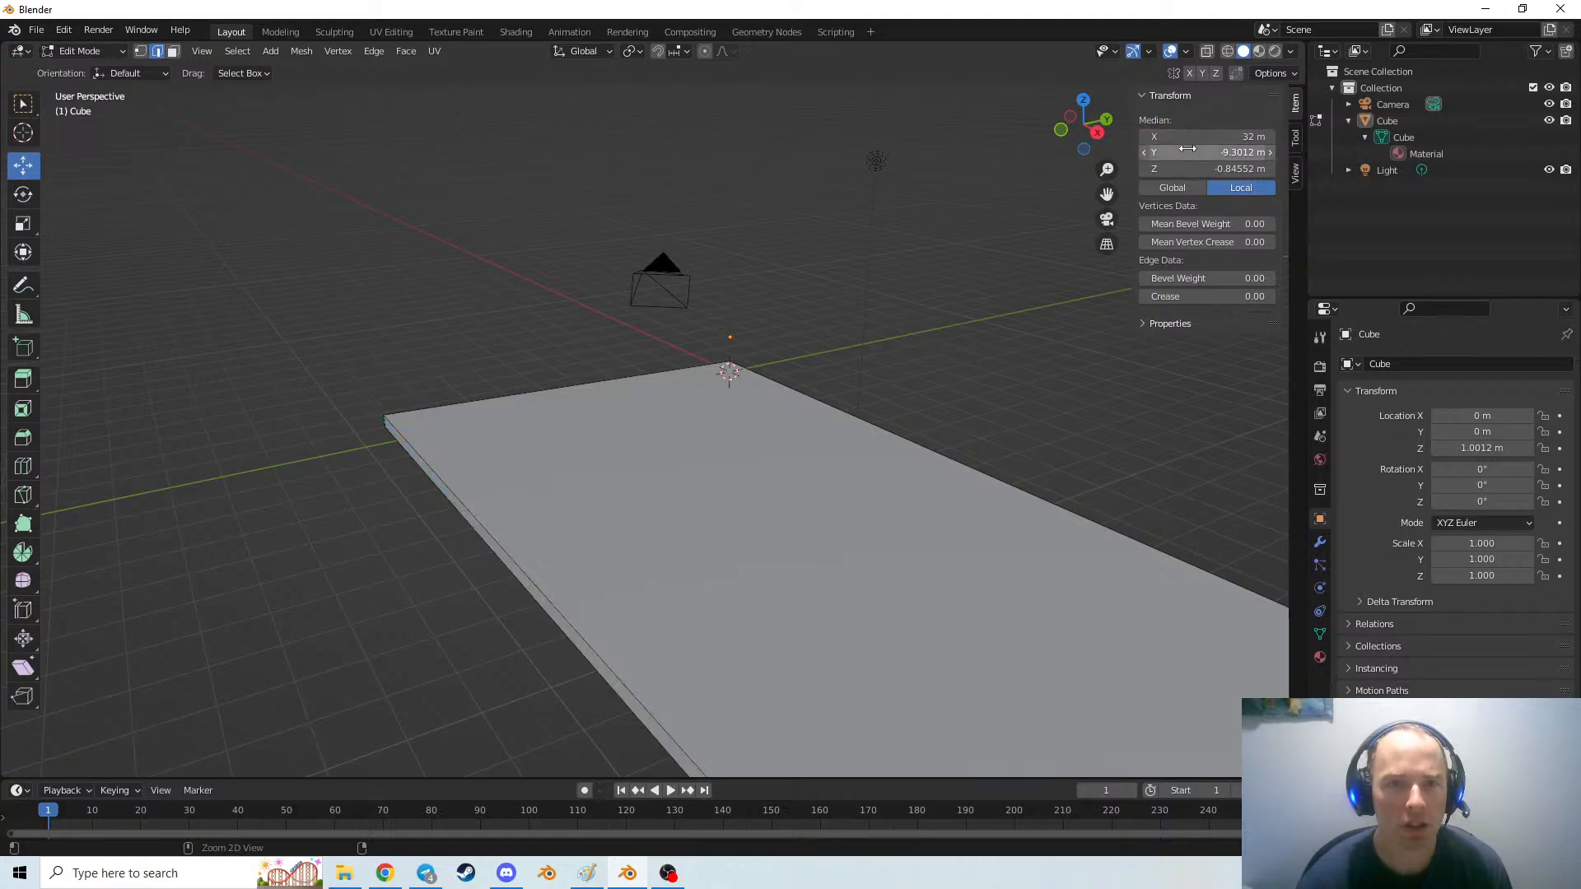
Try setting the same corner edge's median Y to 32 m
{"action": "double_click", "coordinate": [1191, 152]}
{"action": "type", "text": "32"}
{"action": "key", "text": "Return"}
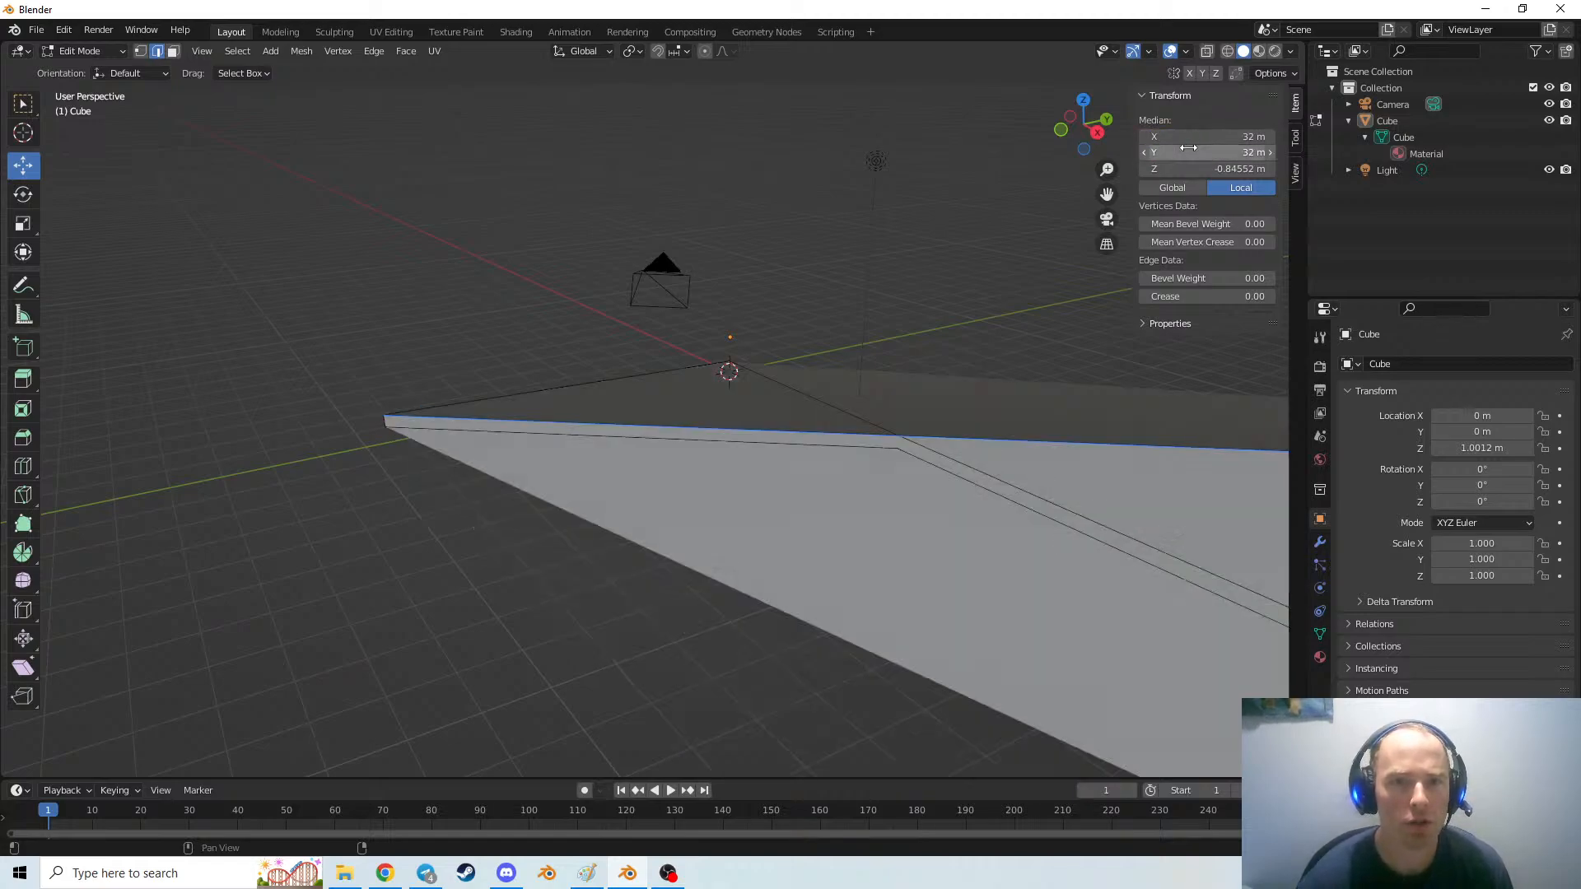
Set the selected corner edge's median Y to -32 m
{"action": "double_click", "coordinate": [1196, 151]}
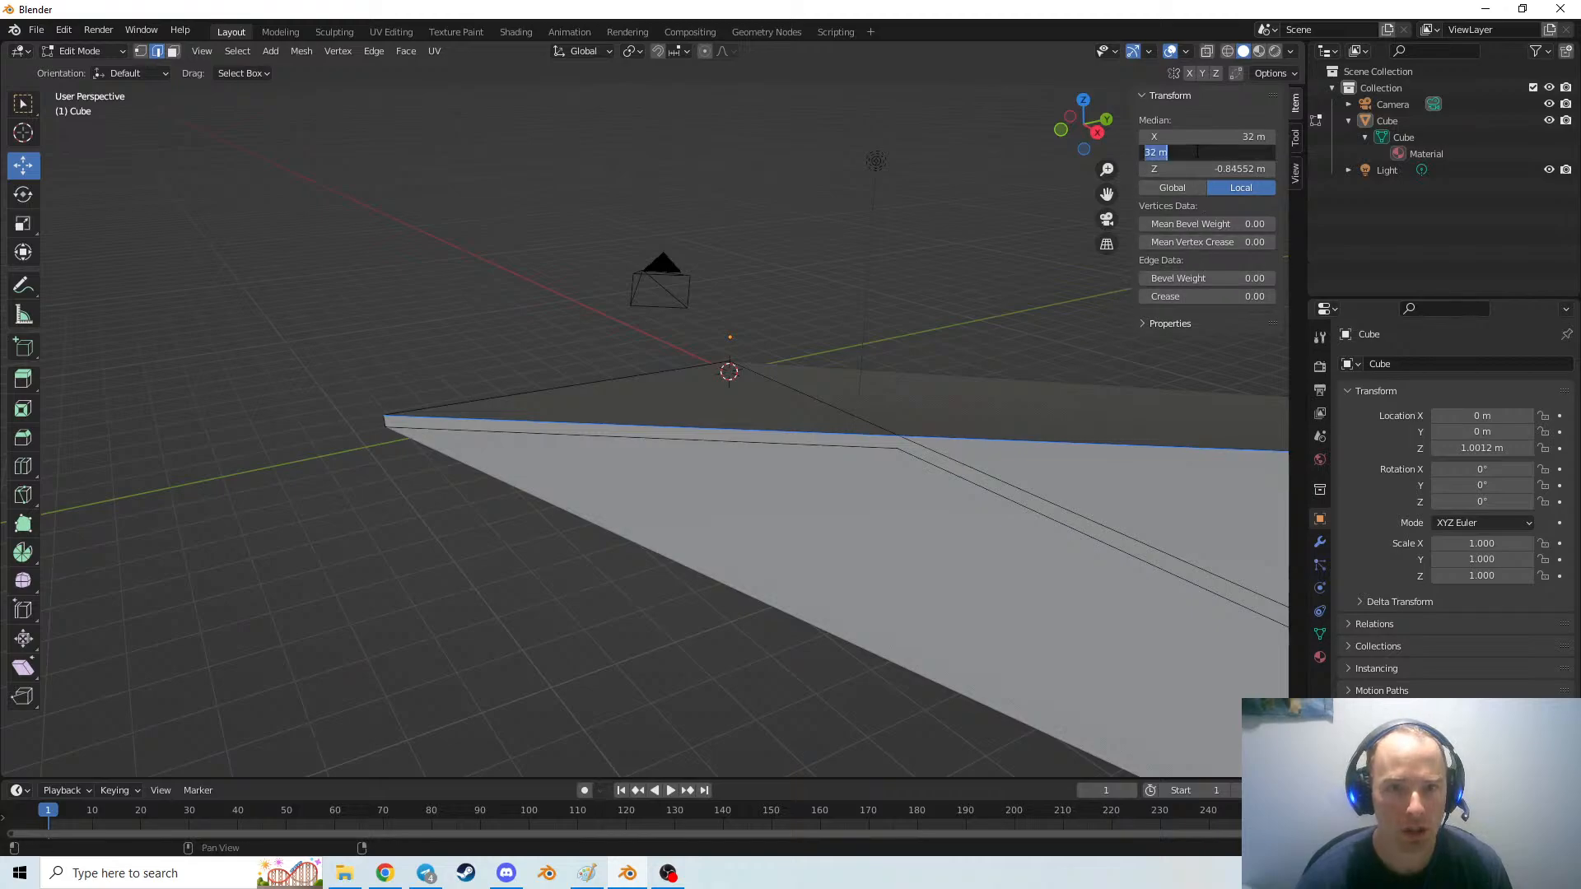
{"action": "type", "text": "-32"}
{"action": "key", "text": "Return"}
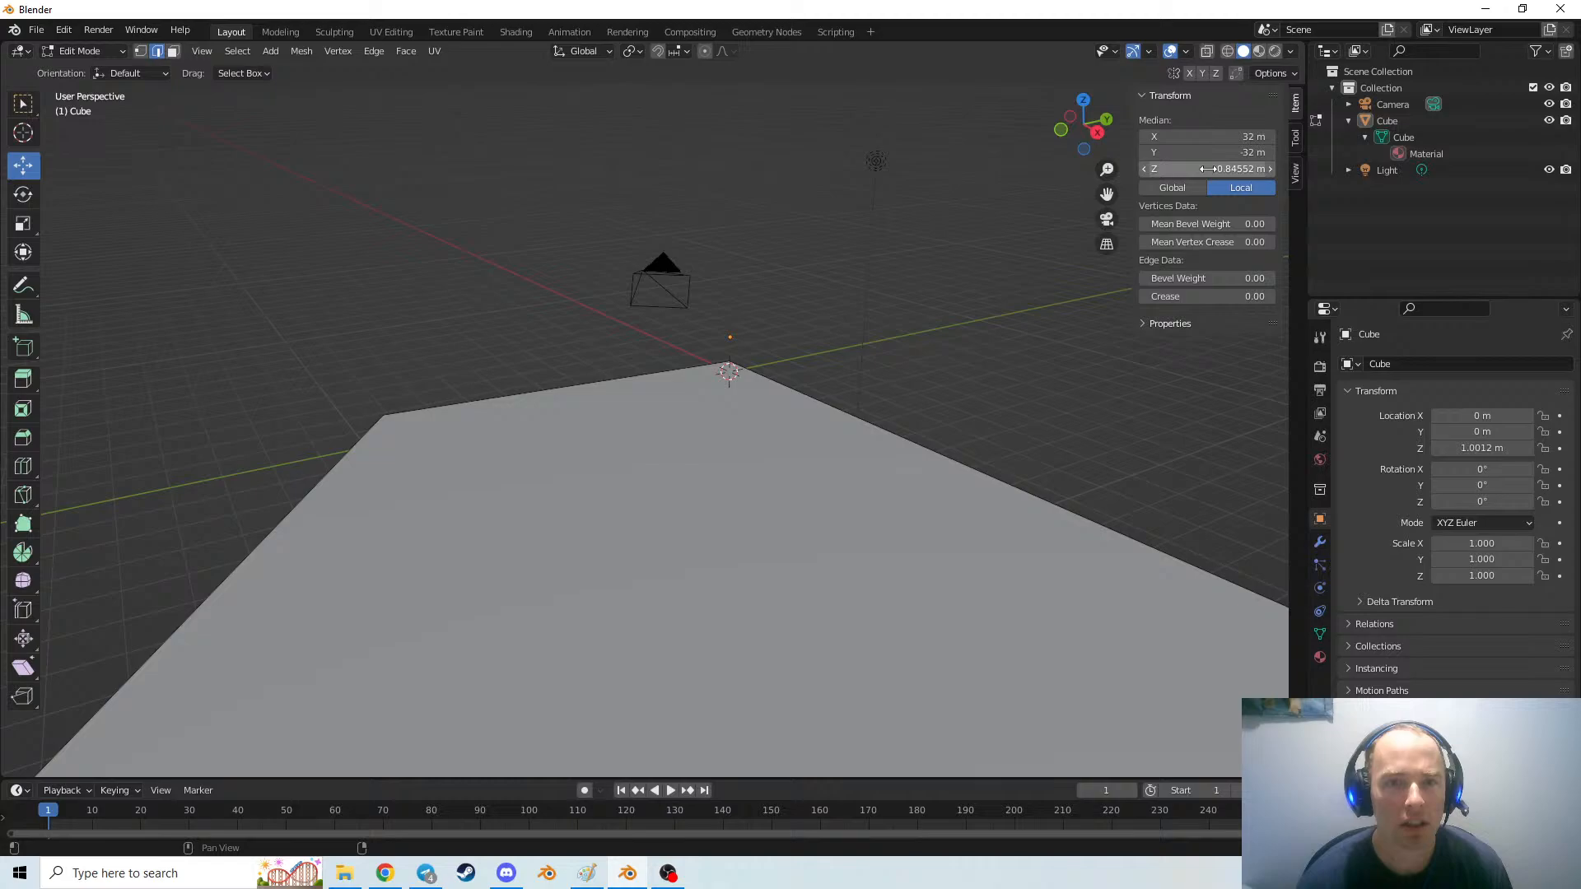
Select the last unplaced vertical corner edge and set its median X to 0 m and Y to -32 m
{"action": "scroll", "coordinate": [956, 375], "scroll_direction": "up", "scroll_amount": 1}
{"action": "scroll", "coordinate": [958, 377], "scroll_direction": "down", "scroll_amount": 8}
{"action": "middle_click_drag", "start_coordinate": [789, 504], "coordinate": [874, 496]}
{"action": "scroll", "coordinate": [658, 466], "scroll_direction": "up", "scroll_amount": 9}
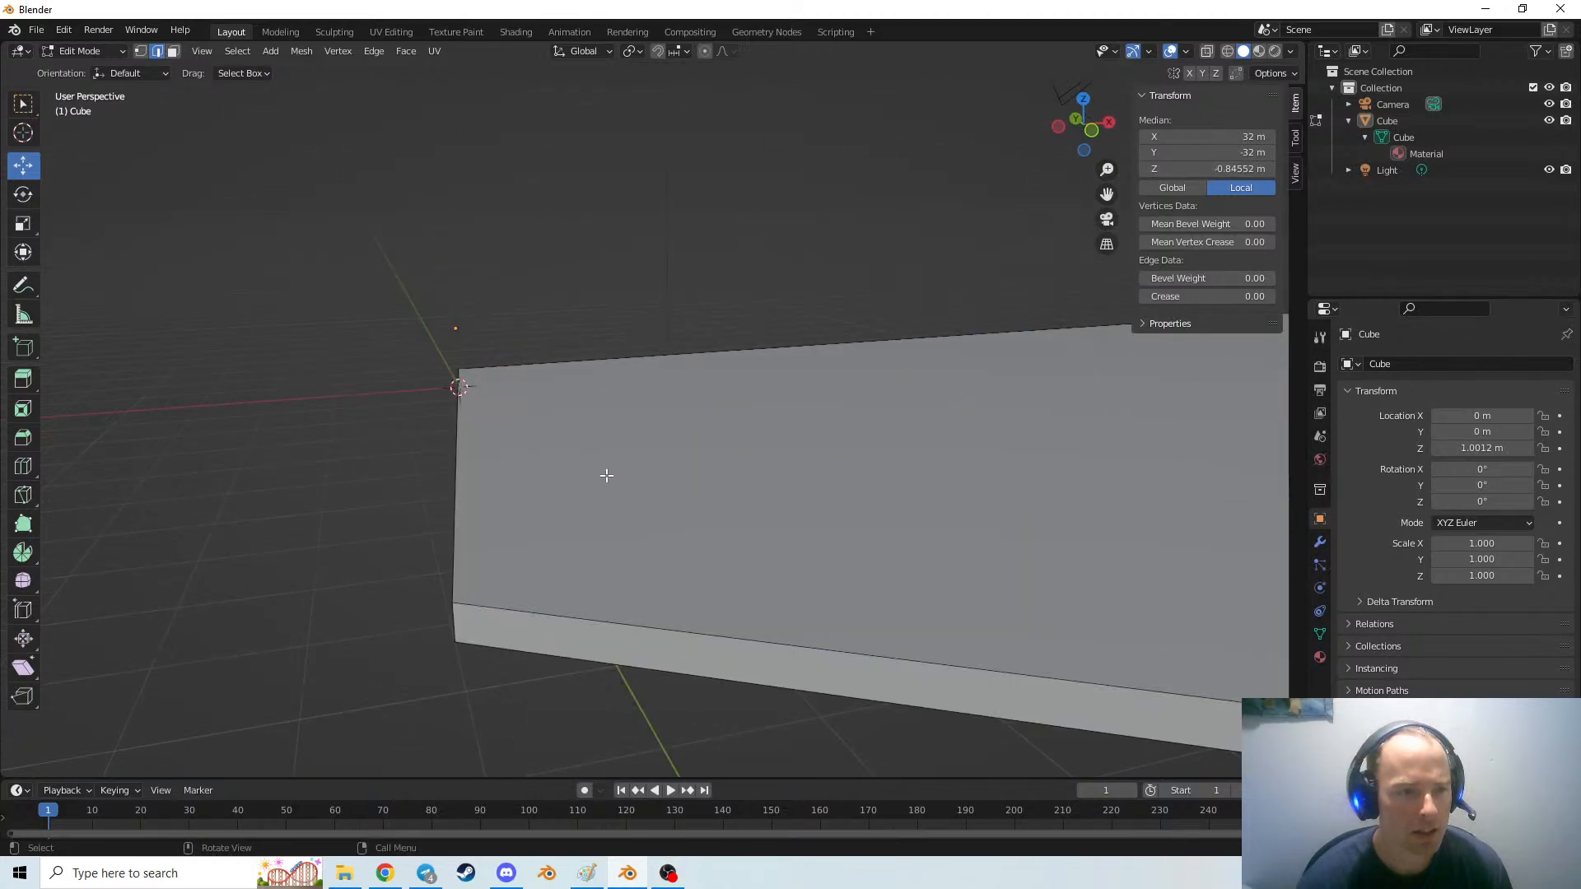
{"action": "left_click", "coordinate": [453, 622]}
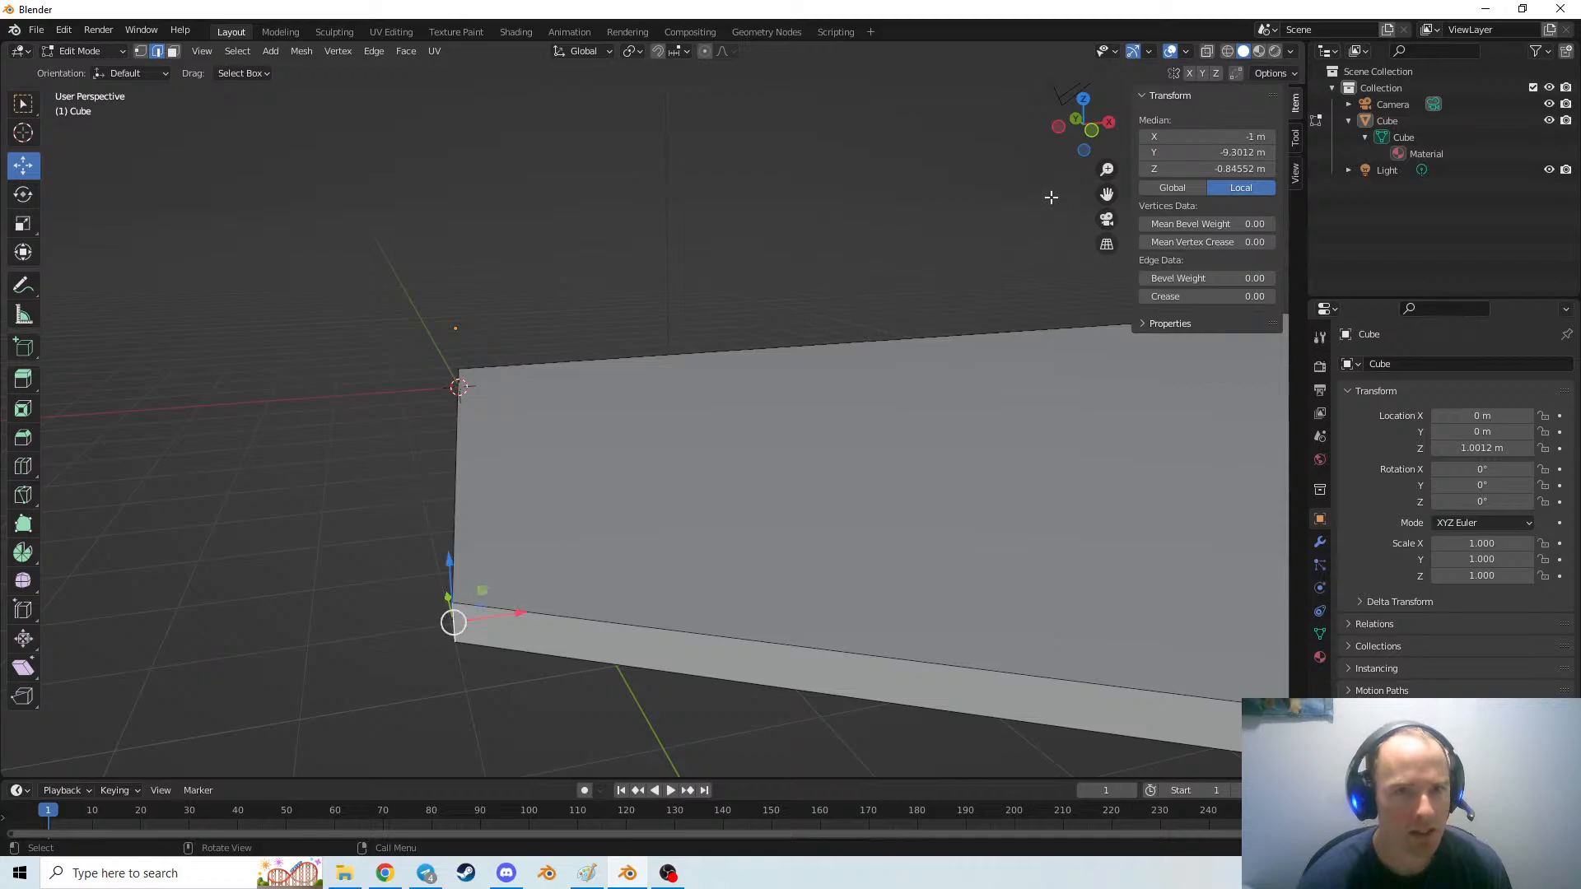
{"action": "left_click", "coordinate": [1192, 137]}
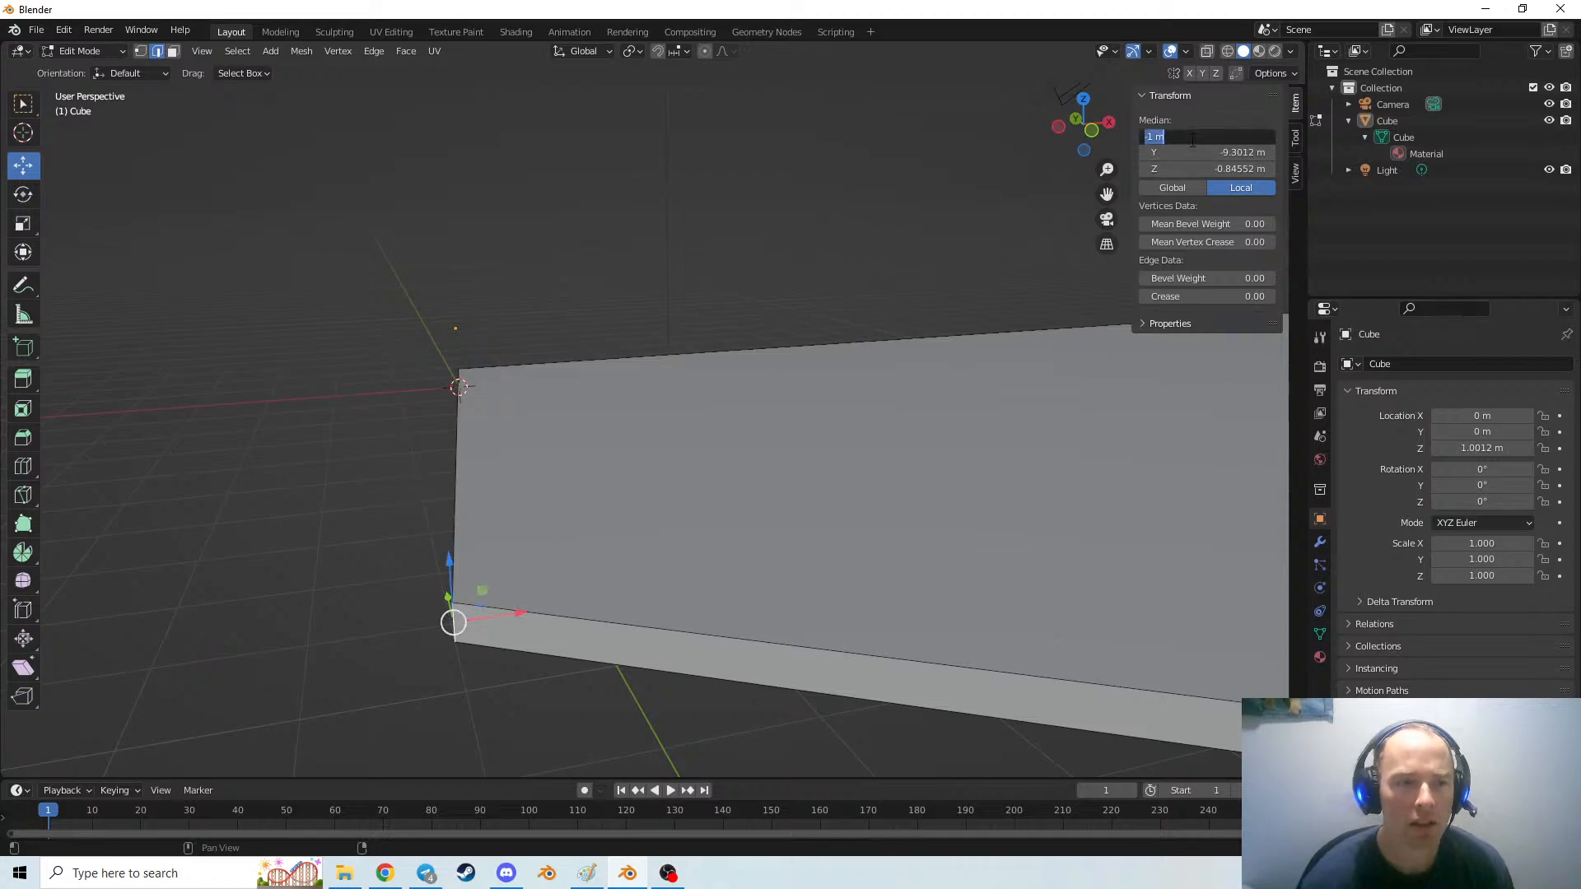
{"action": "type", "text": "0"}
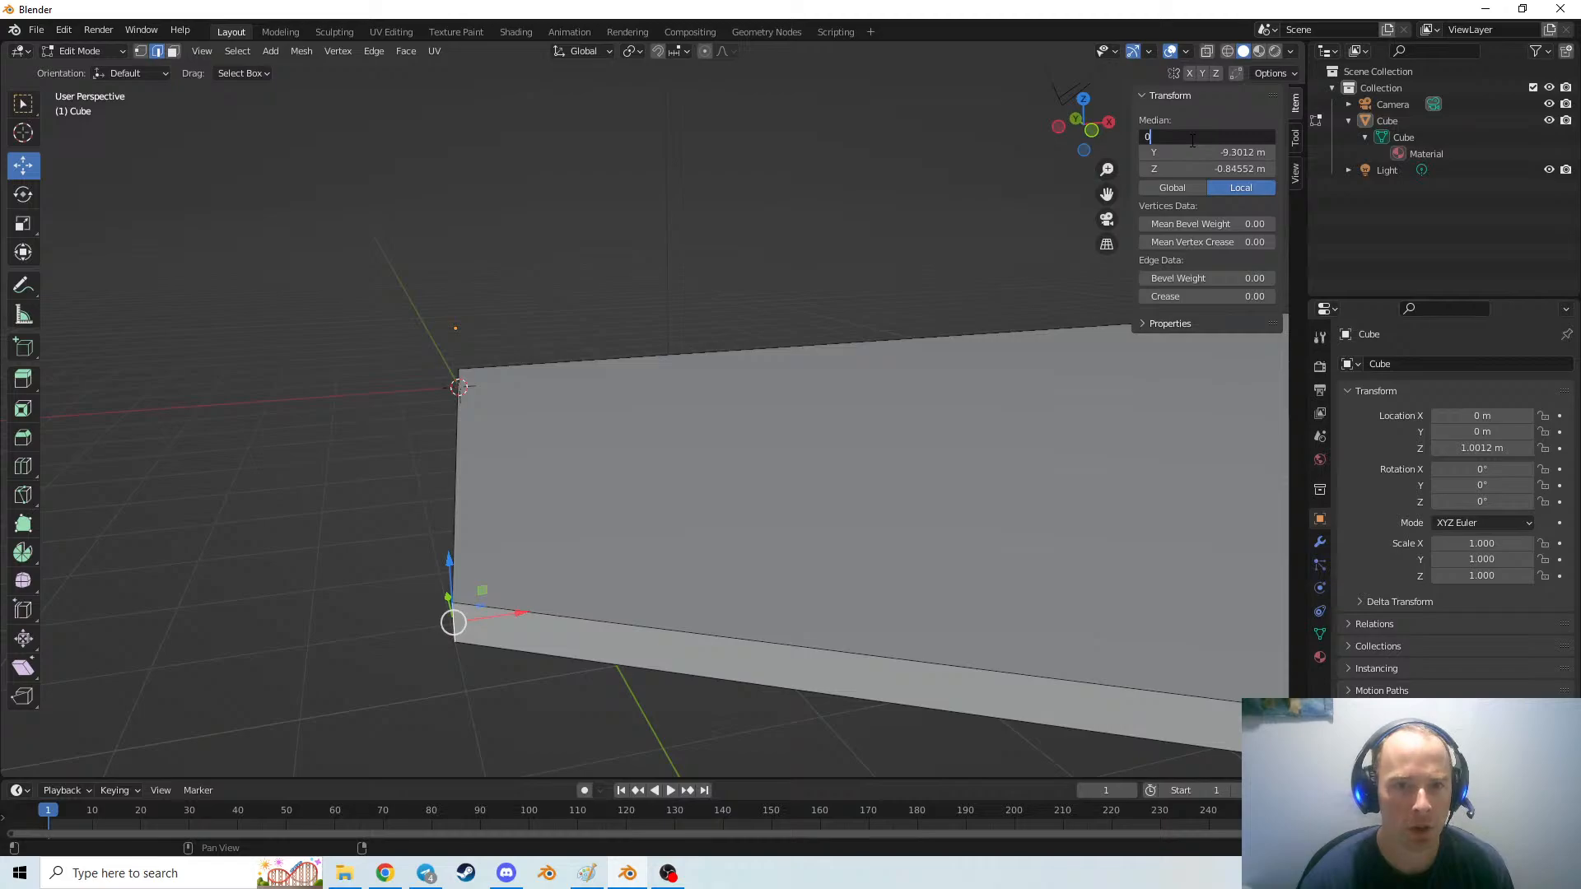
{"action": "key", "text": "Return"}
{"action": "left_click", "coordinate": [1192, 151]}
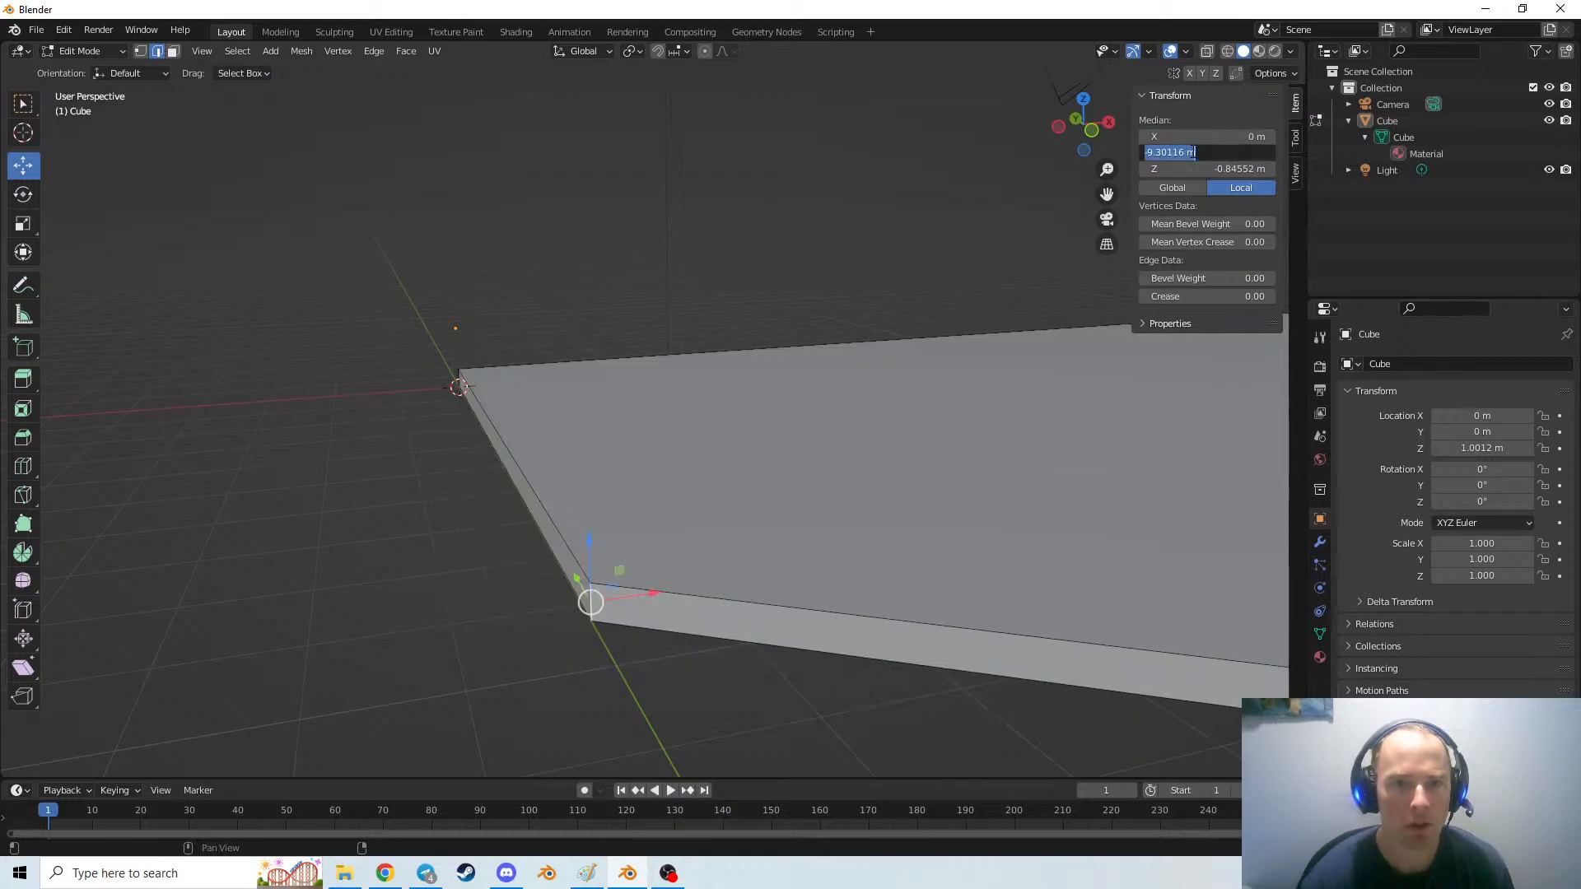
{"action": "type", "text": "-32"}
{"action": "key", "text": "Return"}
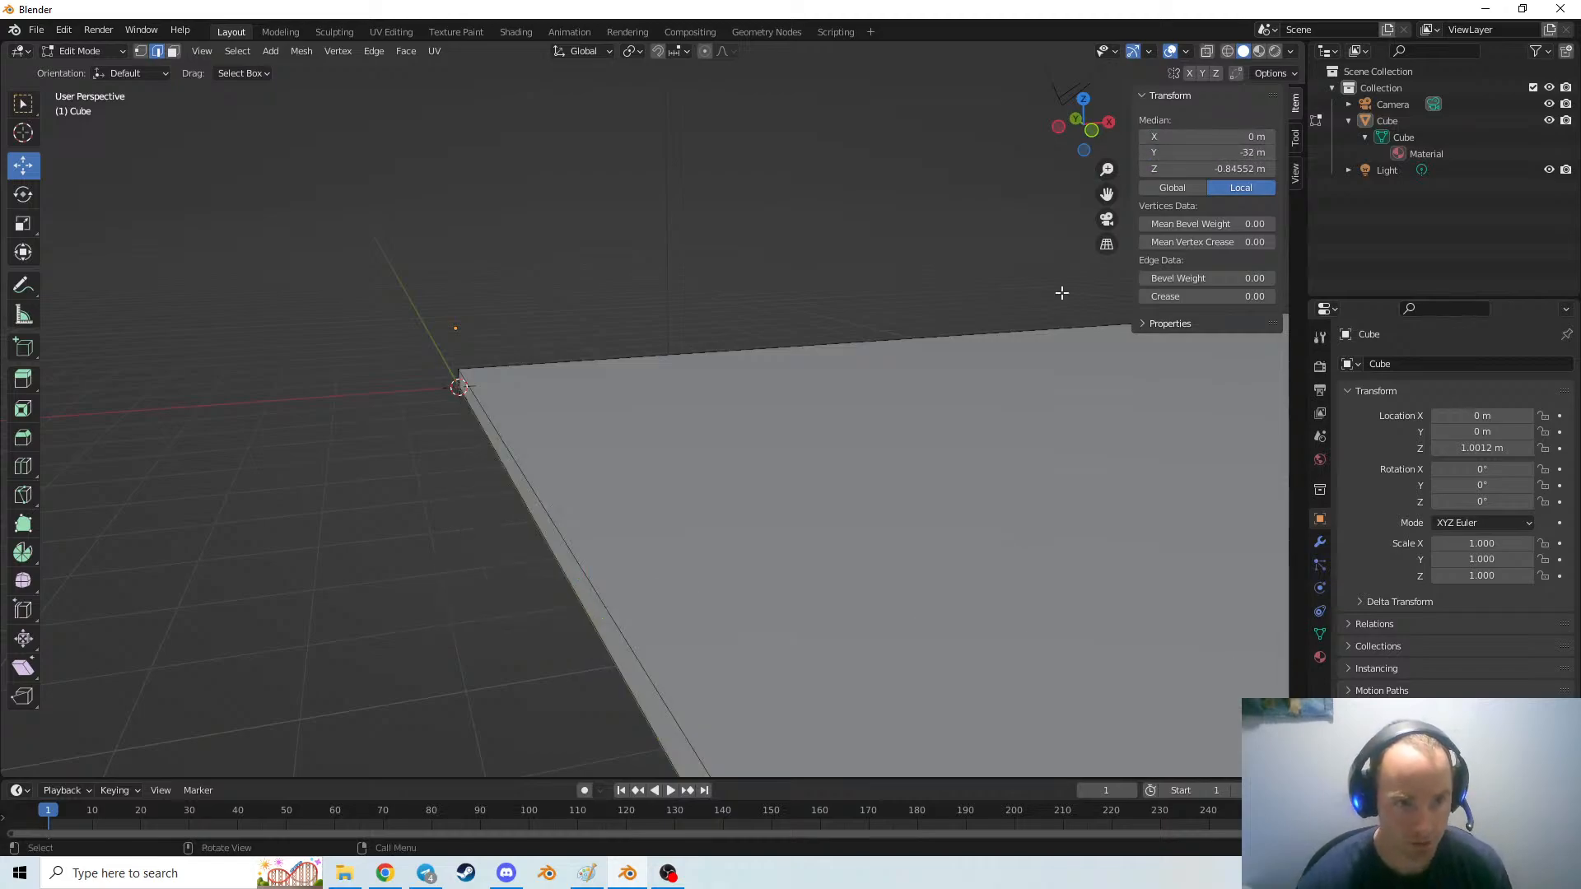
Select the slab's bottom face in face select mode and set its local median Z to 0 m
{"action": "scroll", "coordinate": [894, 440], "scroll_direction": "down", "scroll_amount": 2}
{"action": "scroll", "coordinate": [897, 449], "scroll_direction": "down", "scroll_amount": 2}
{"action": "middle_click_drag", "start_coordinate": [925, 462], "coordinate": [583, 252]}
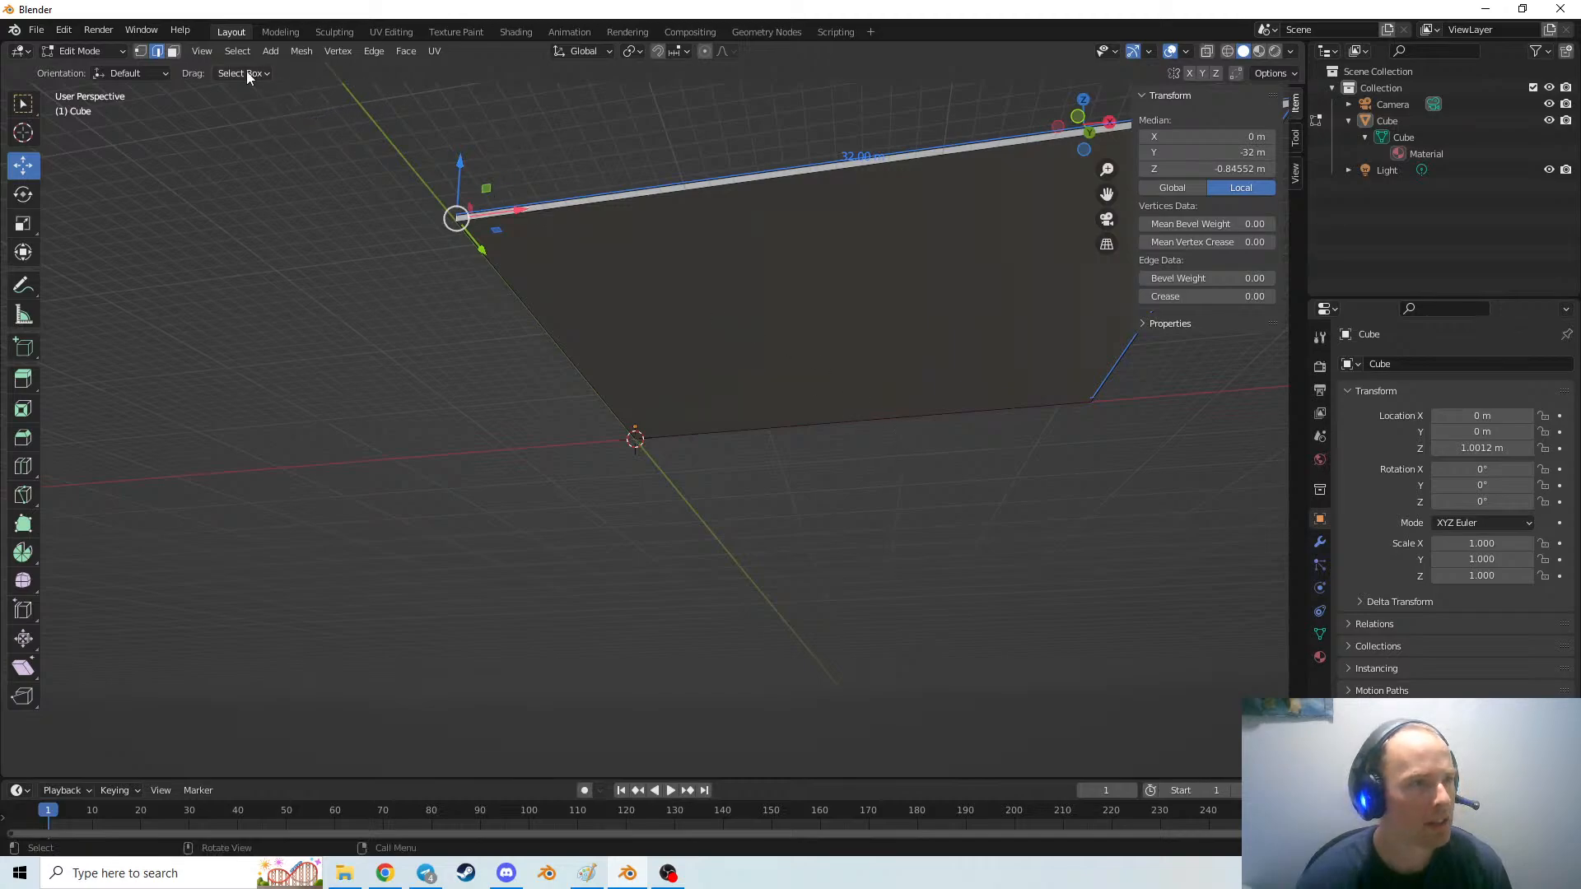
{"action": "left_click", "coordinate": [173, 51]}
{"action": "key", "text": "a"}
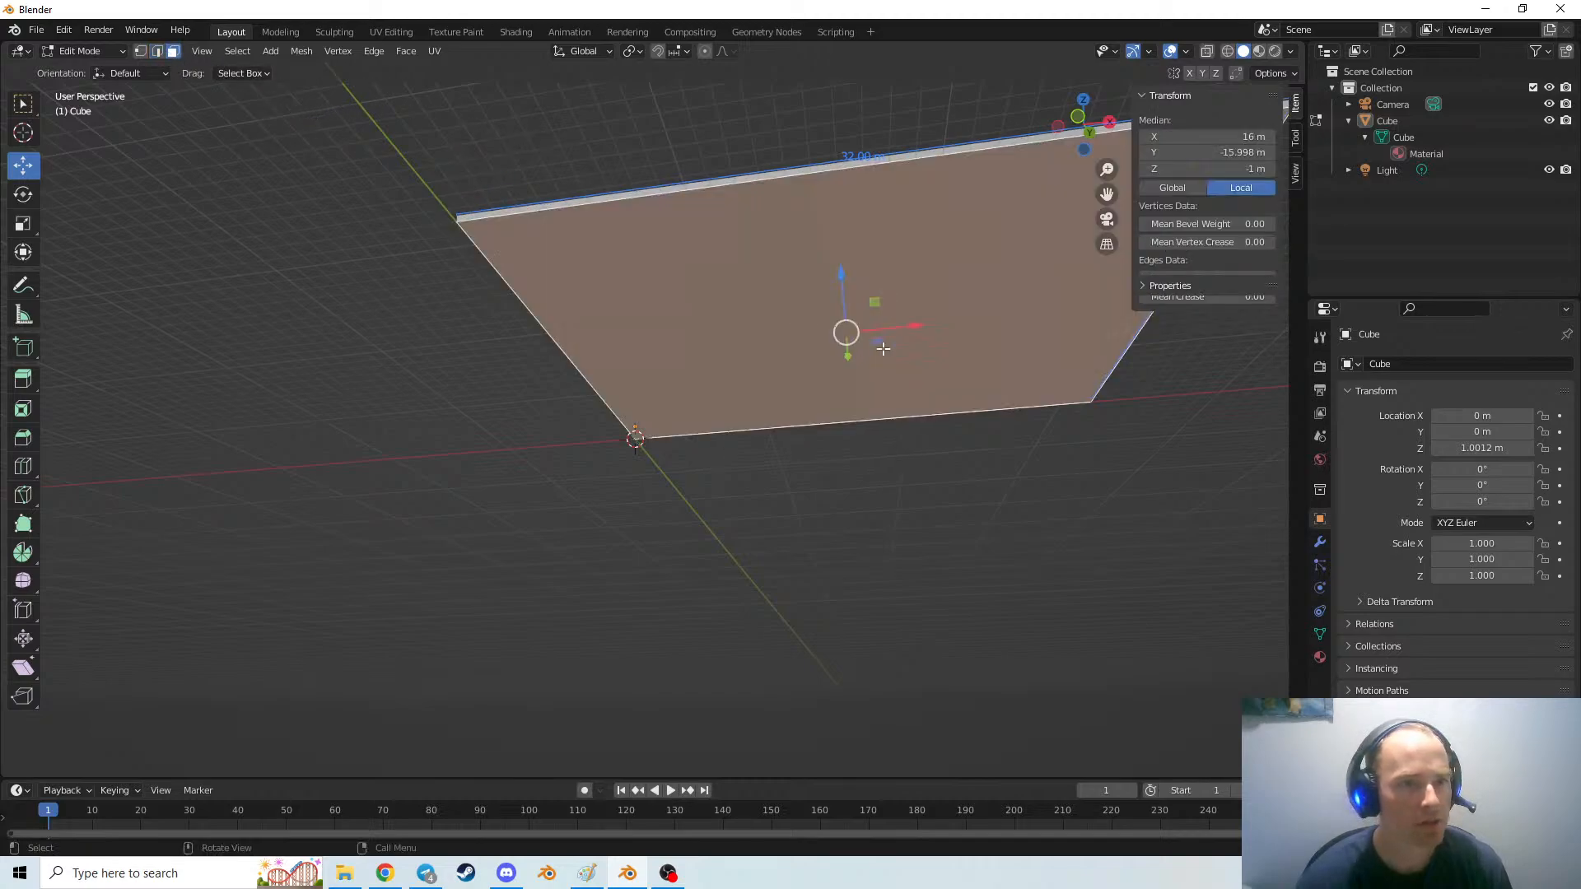
{"action": "left_click", "coordinate": [1209, 168]}
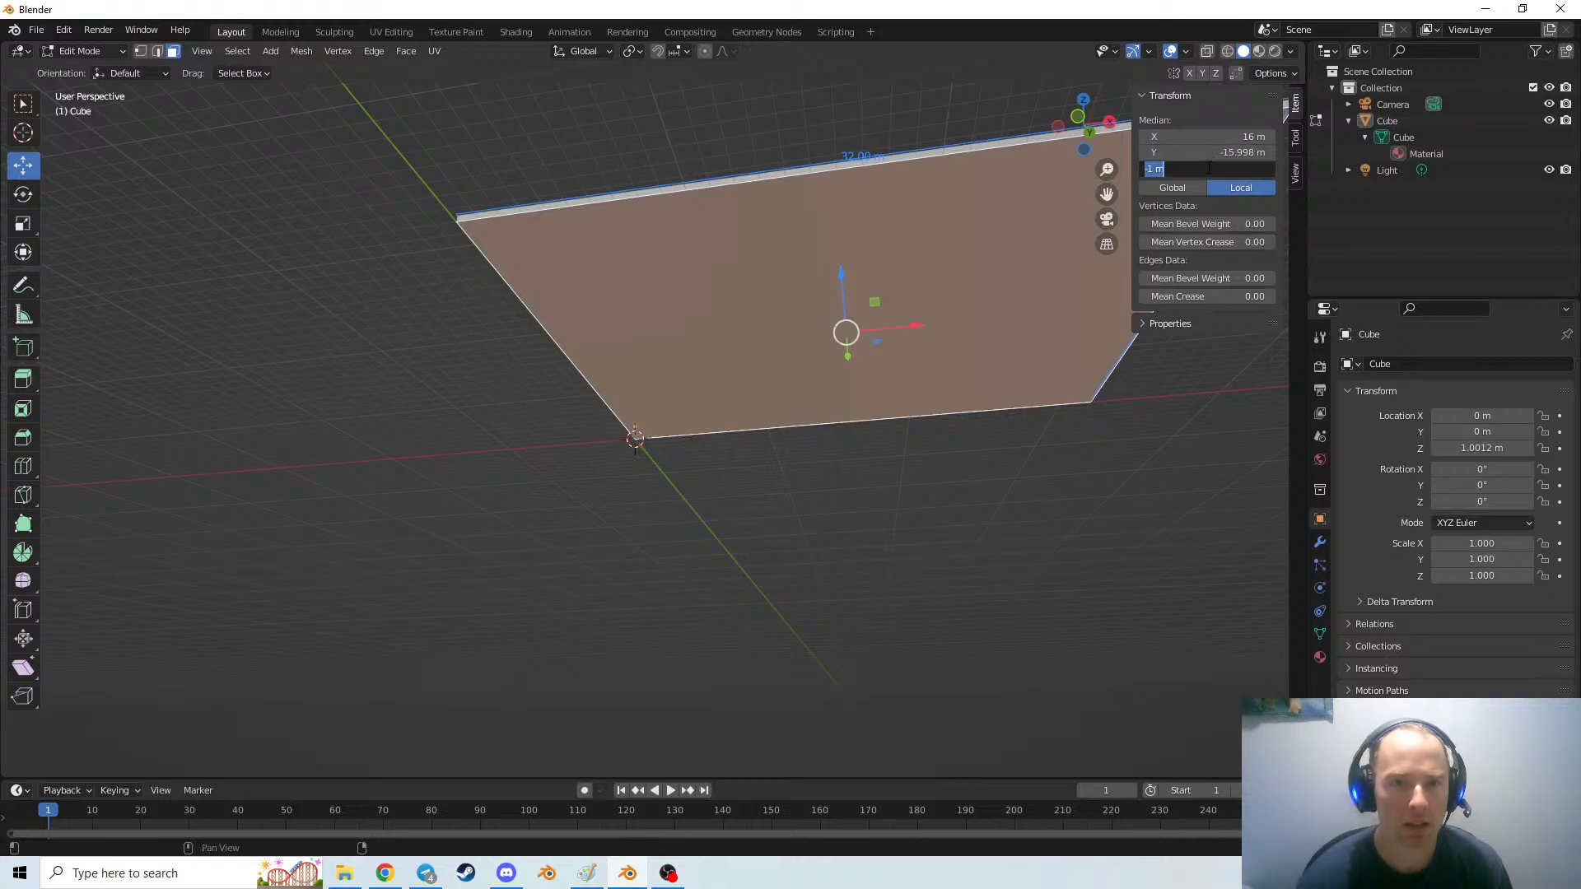
{"action": "type", "text": "0"}
{"action": "key", "text": "Return"}
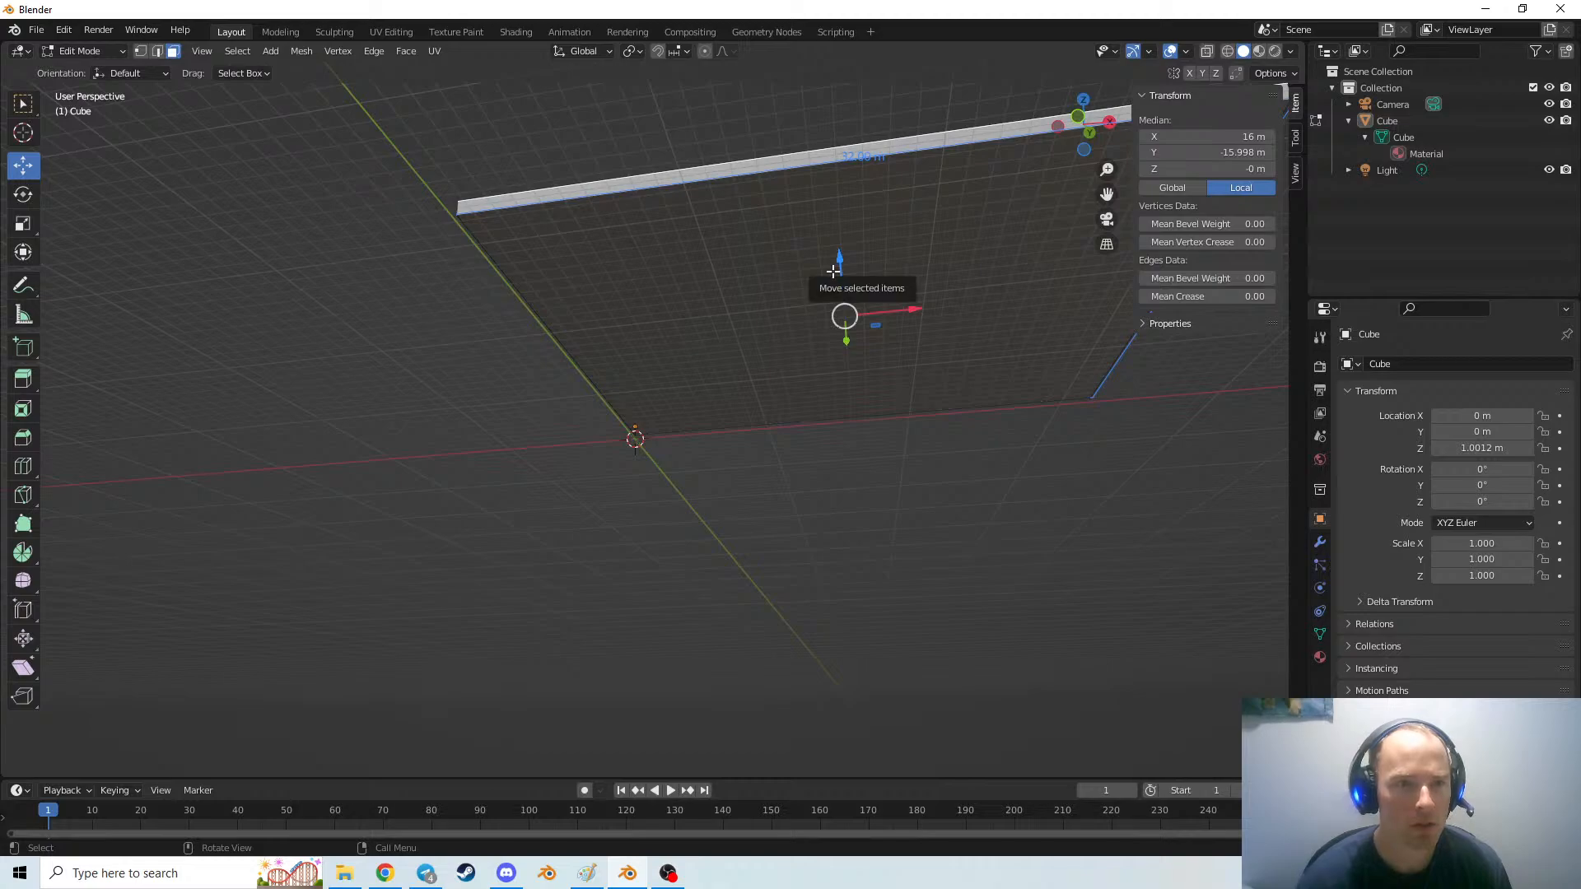
{"action": "middle_click_drag", "start_coordinate": [848, 329], "coordinate": [796, 331]}
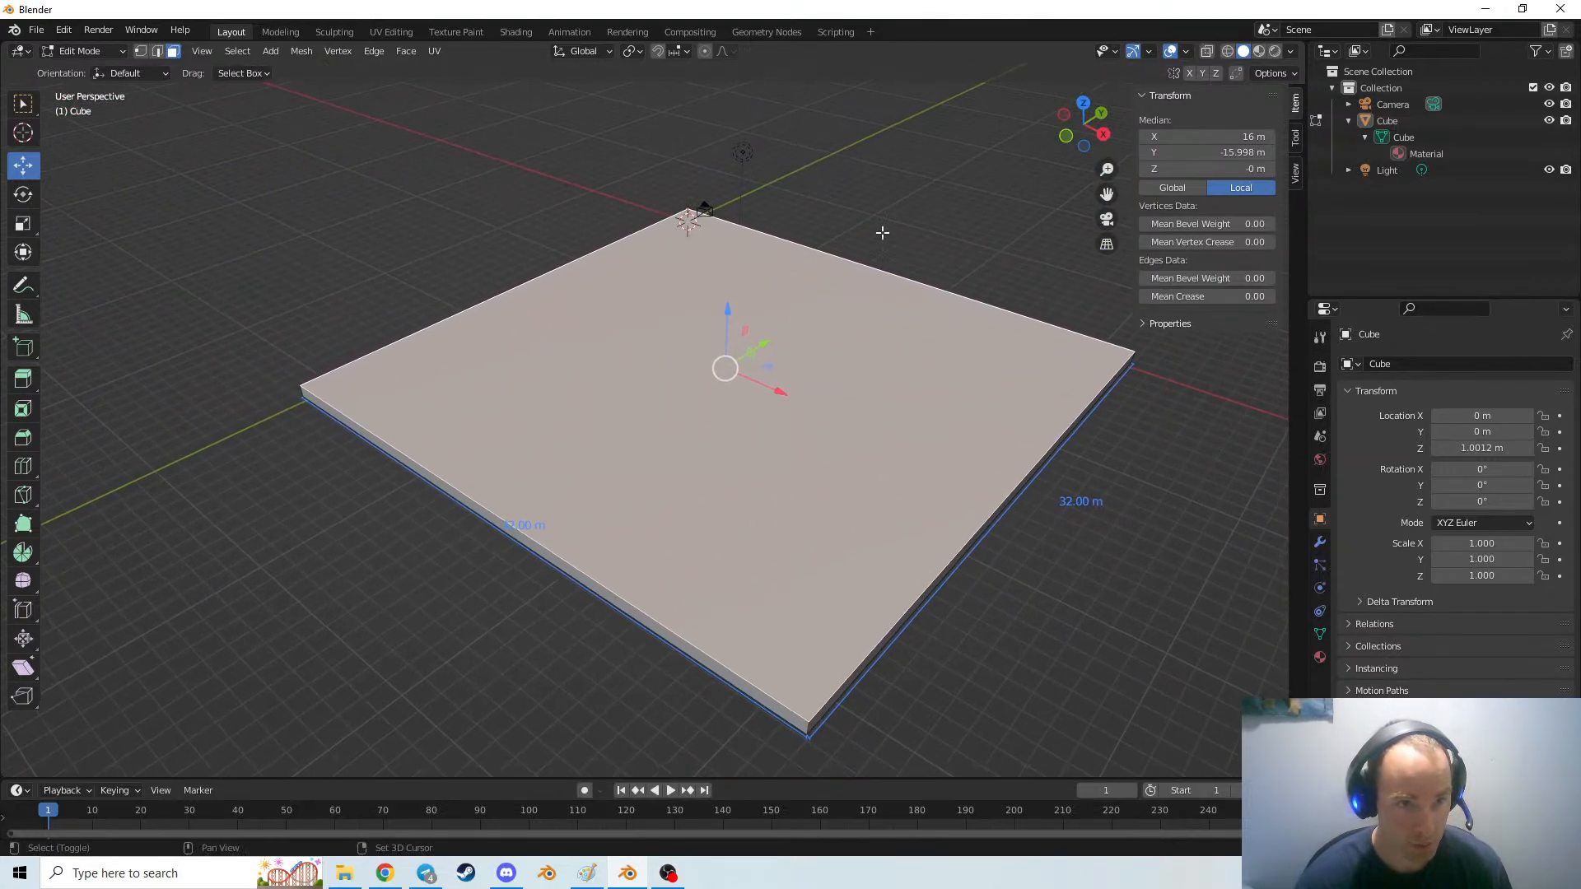
Delete all MeasureIt measurements from the slab
{"action": "left_click", "coordinate": [918, 230]}
{"action": "mouse_move", "coordinate": [917, 399]}
{"action": "middle_mouse_down"}
{"action": "mouse_move", "coordinate": [886, 459]}
{"action": "mouse_move", "coordinate": [919, 399]}
{"action": "middle_mouse_up"}
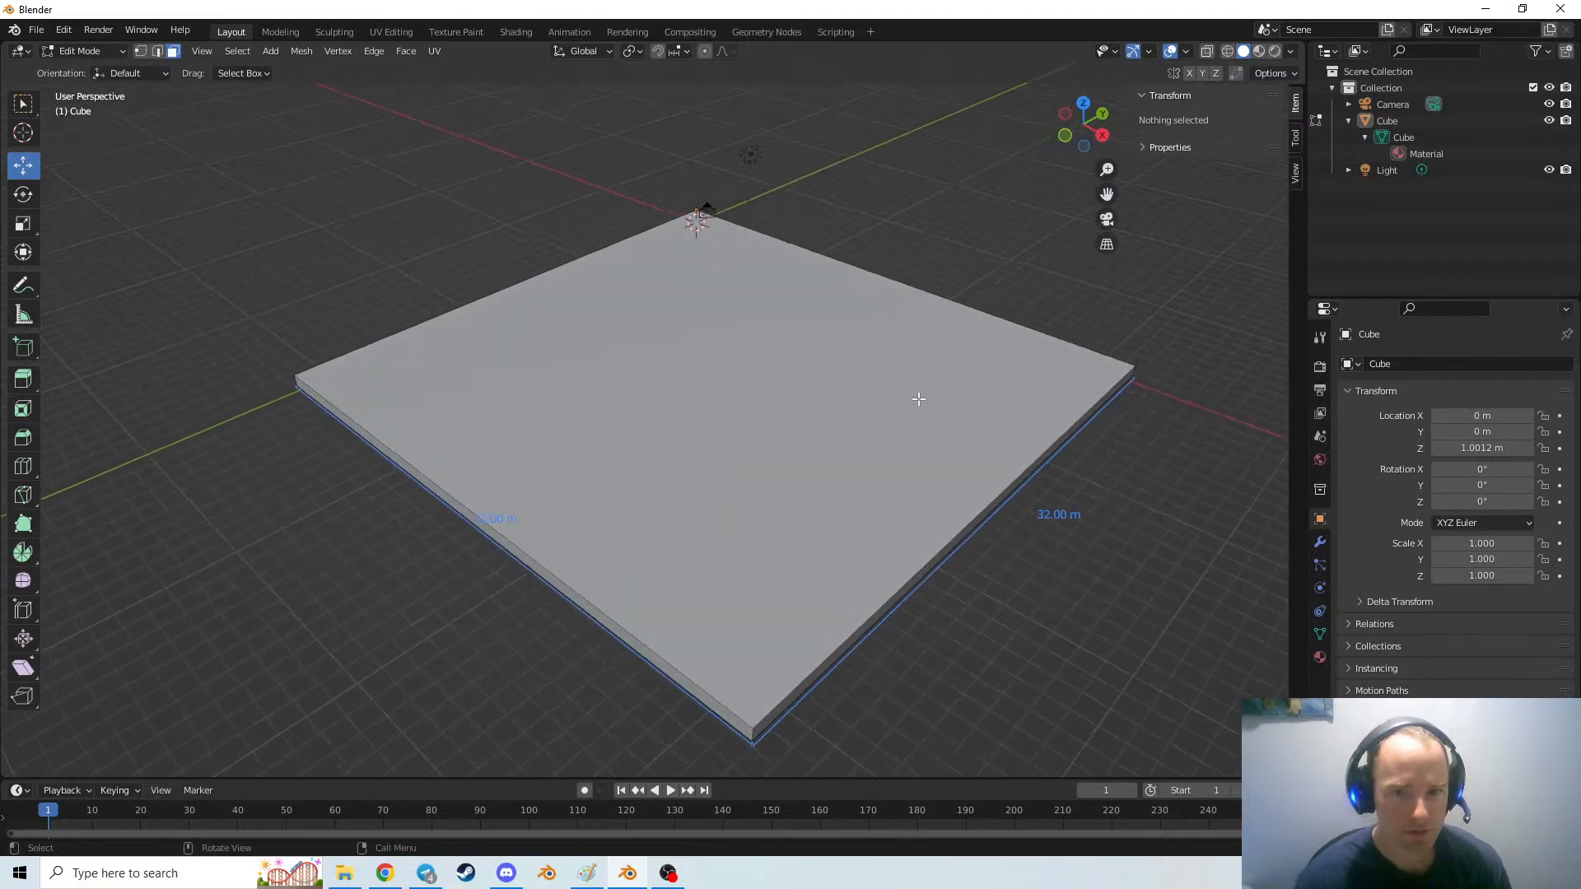
{"action": "left_click", "coordinate": [1179, 146]}
{"action": "left_click", "coordinate": [978, 415]}
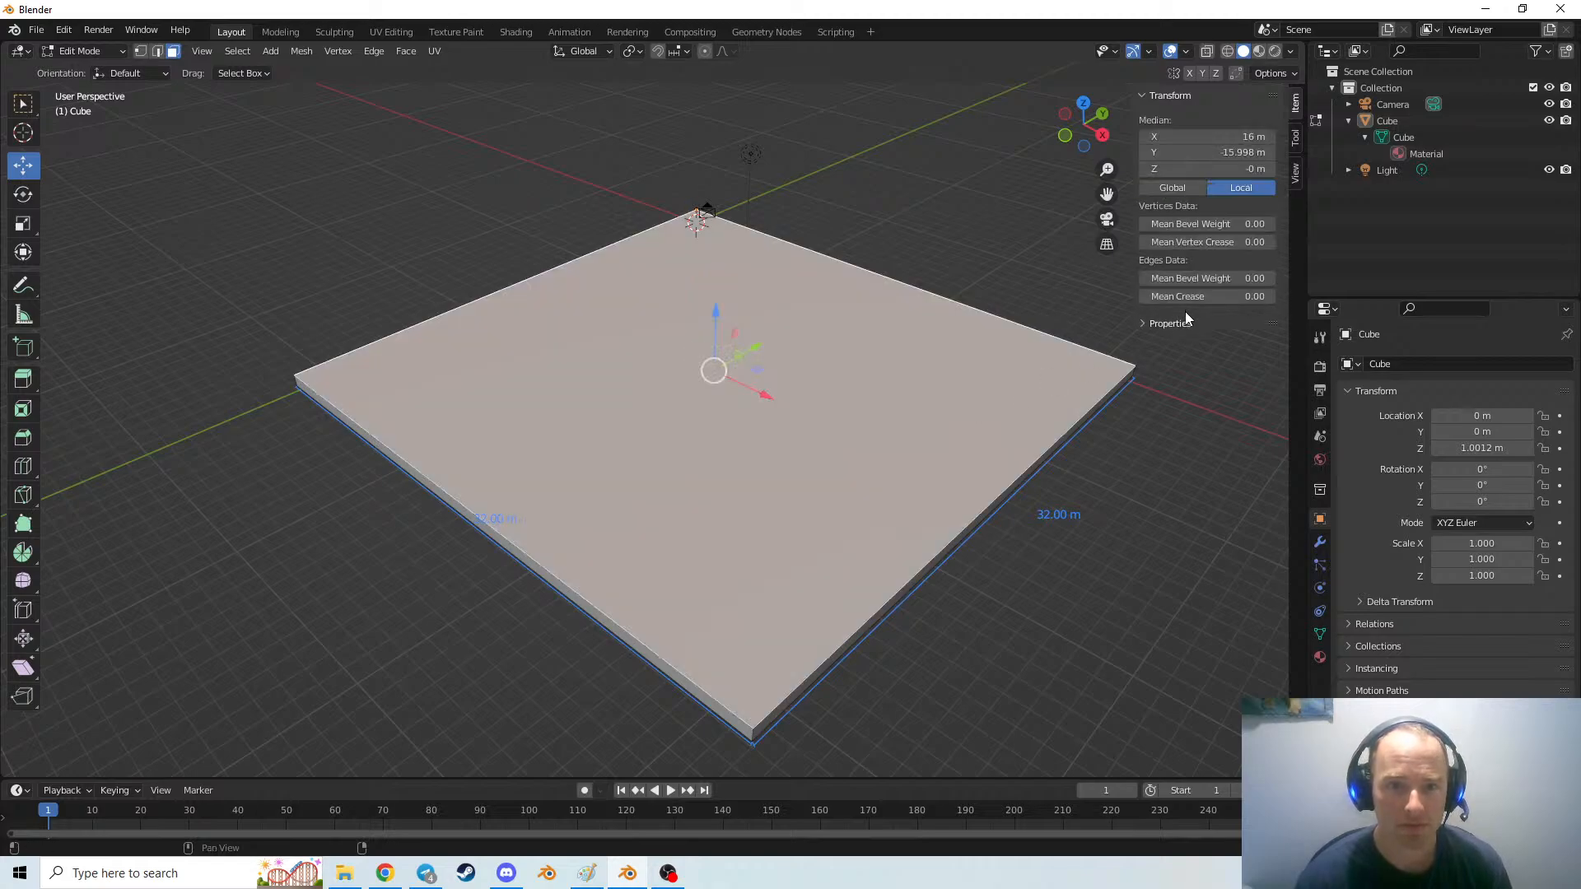
{"action": "left_click", "coordinate": [1297, 134]}
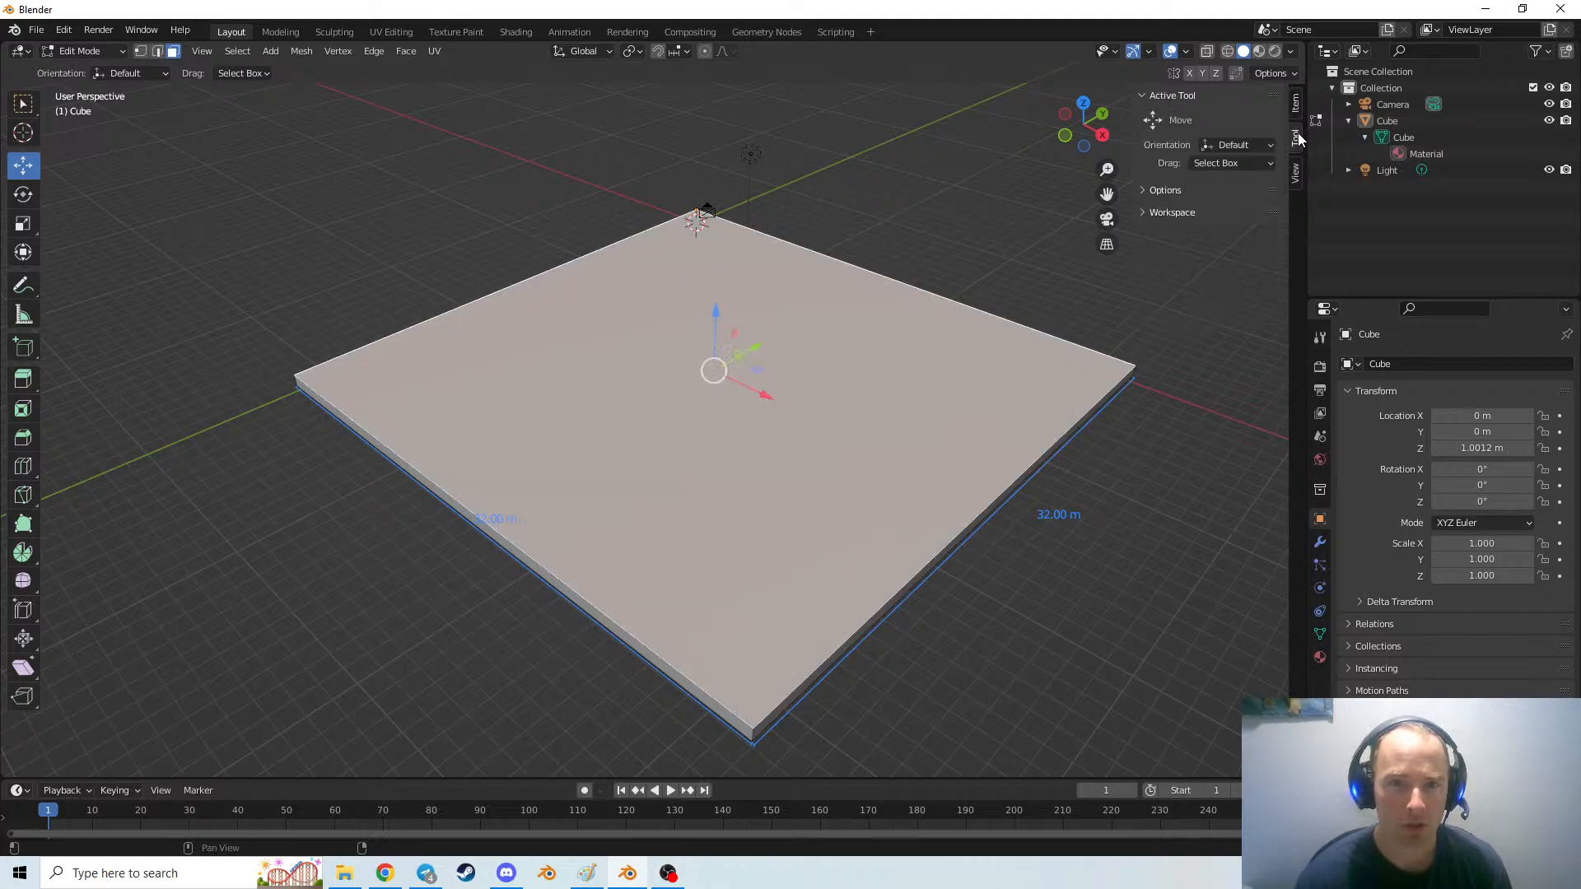
{"action": "left_click", "coordinate": [1297, 175]}
{"action": "left_click", "coordinate": [1174, 566]}
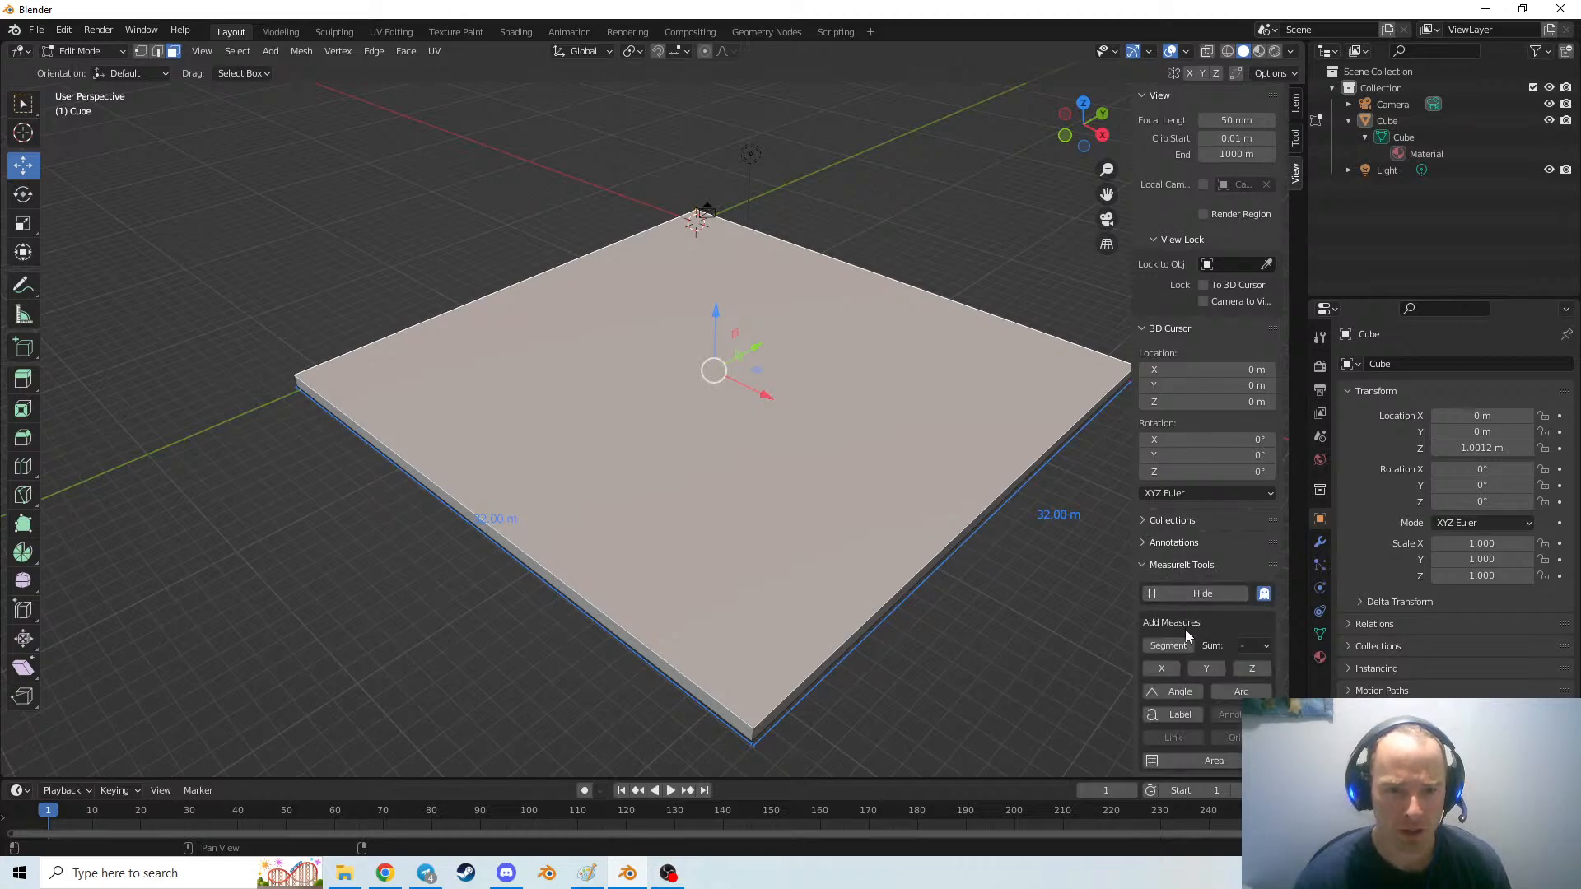
{"action": "scroll", "coordinate": [1204, 731], "scroll_direction": "down", "scroll_amount": 4}
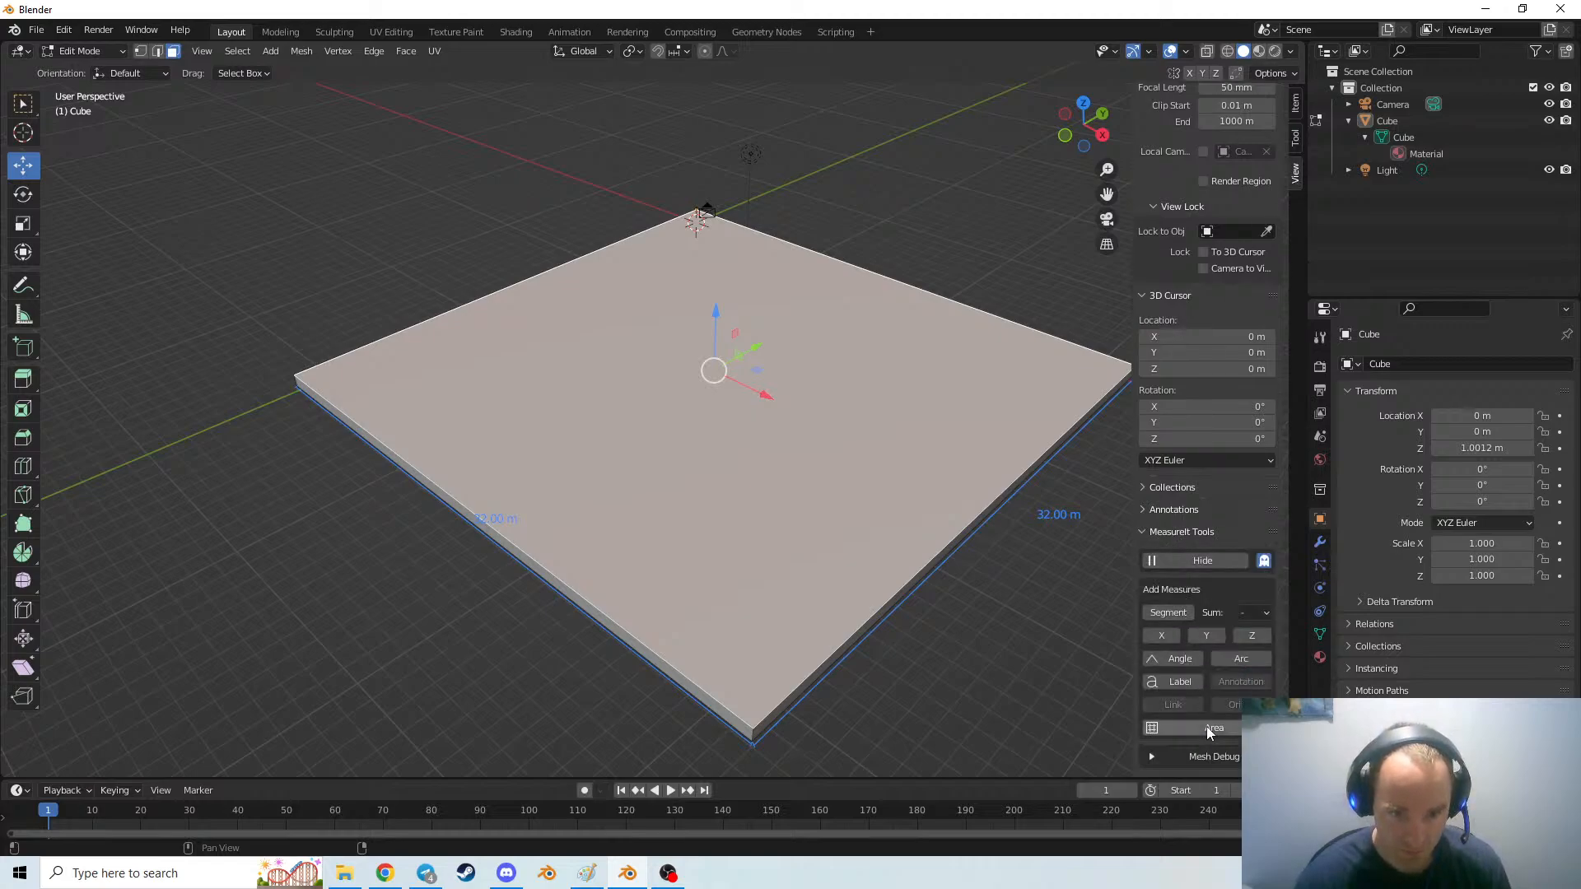
{"action": "scroll", "coordinate": [1208, 732], "scroll_direction": "down", "scroll_amount": 6}
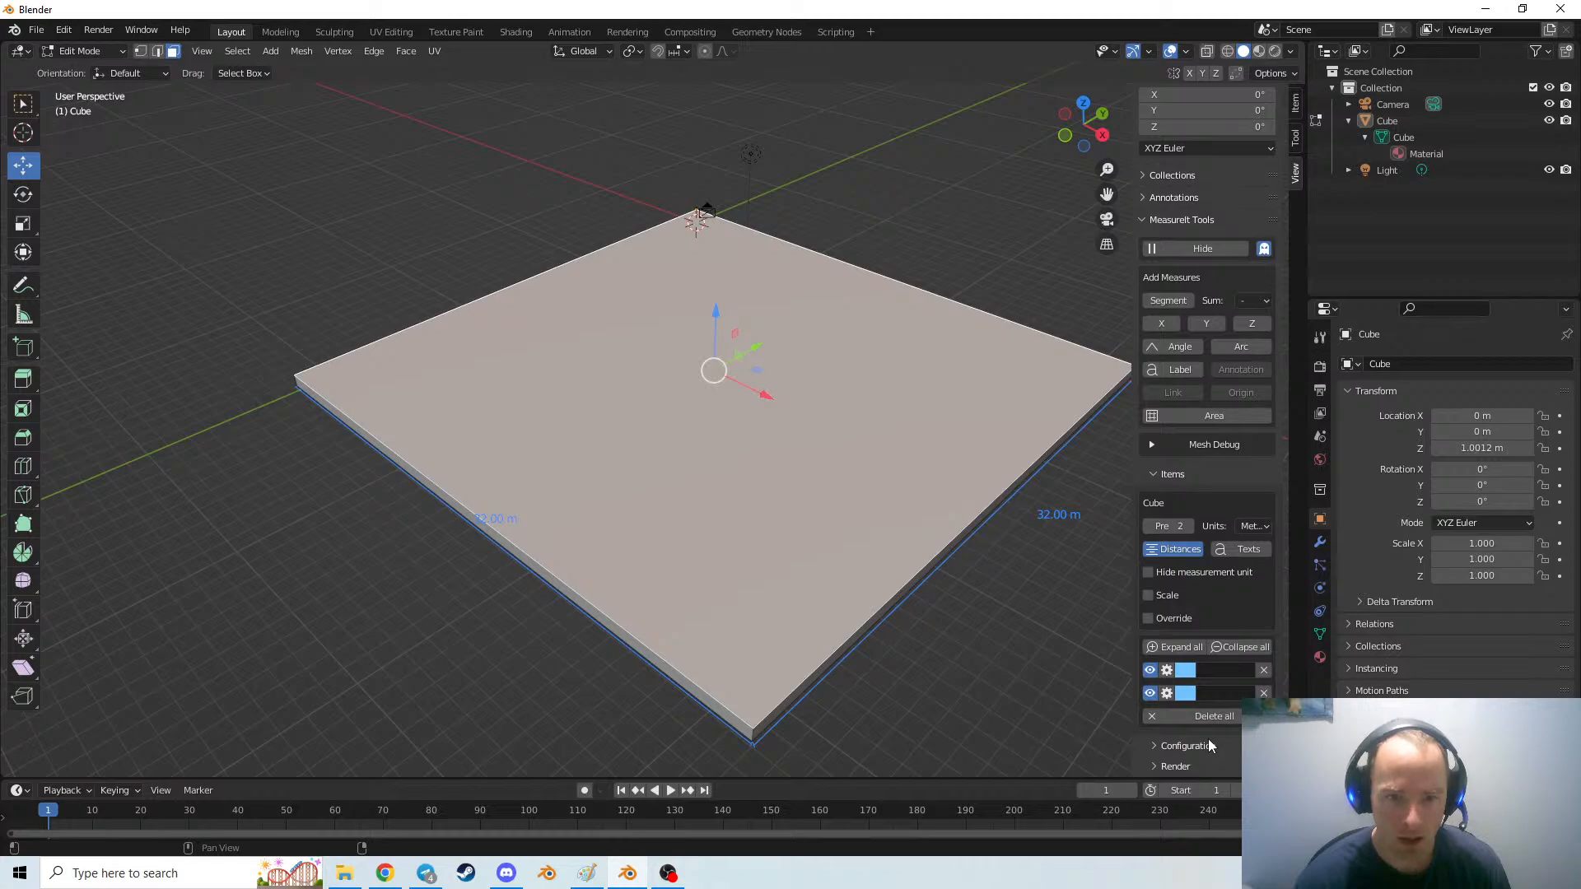
{"action": "left_click", "coordinate": [1209, 717]}
{"action": "left_click", "coordinate": [1099, 687]}
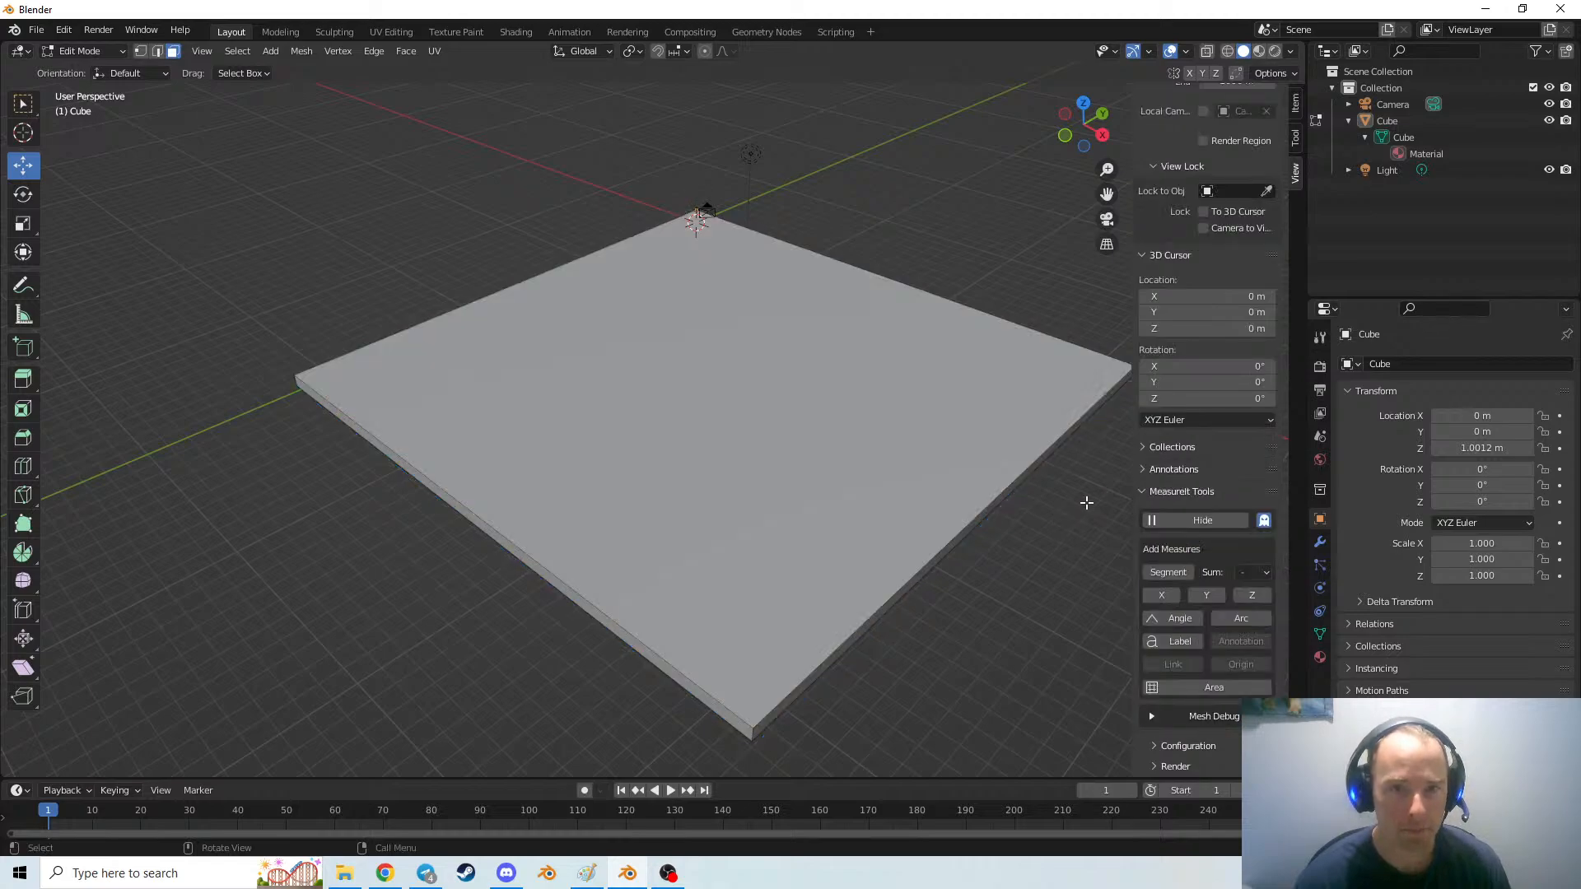
Collapse the 3D Cursor and MeasureIt Tools settings groups
{"action": "scroll", "coordinate": [1183, 441], "scroll_direction": "up", "scroll_amount": 3}
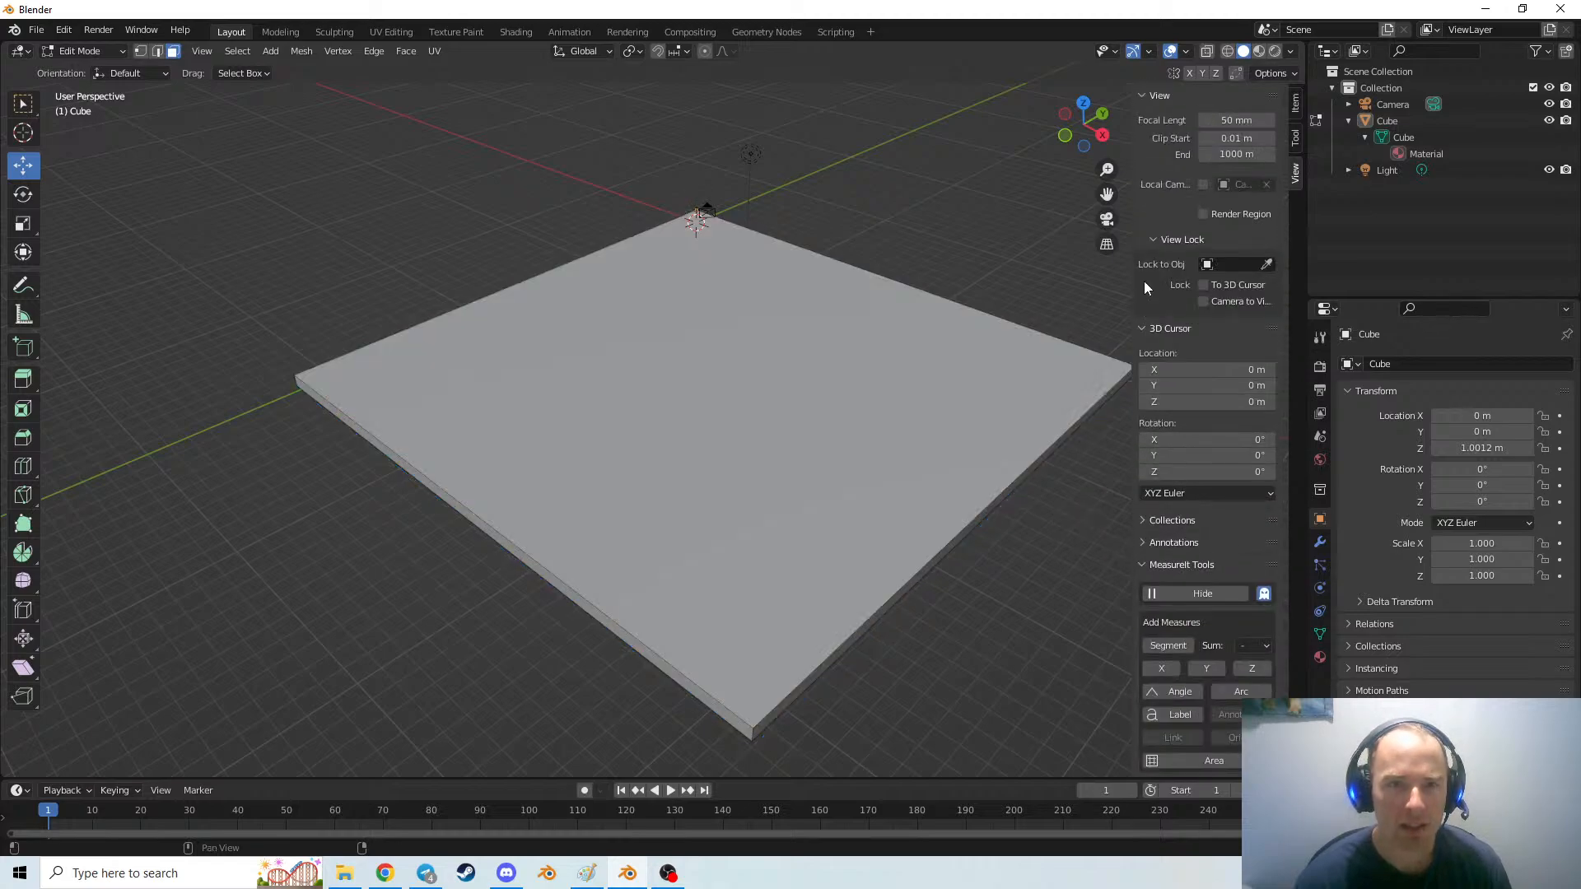
{"action": "left_click", "coordinate": [1151, 329]}
{"action": "left_click", "coordinate": [1156, 394]}
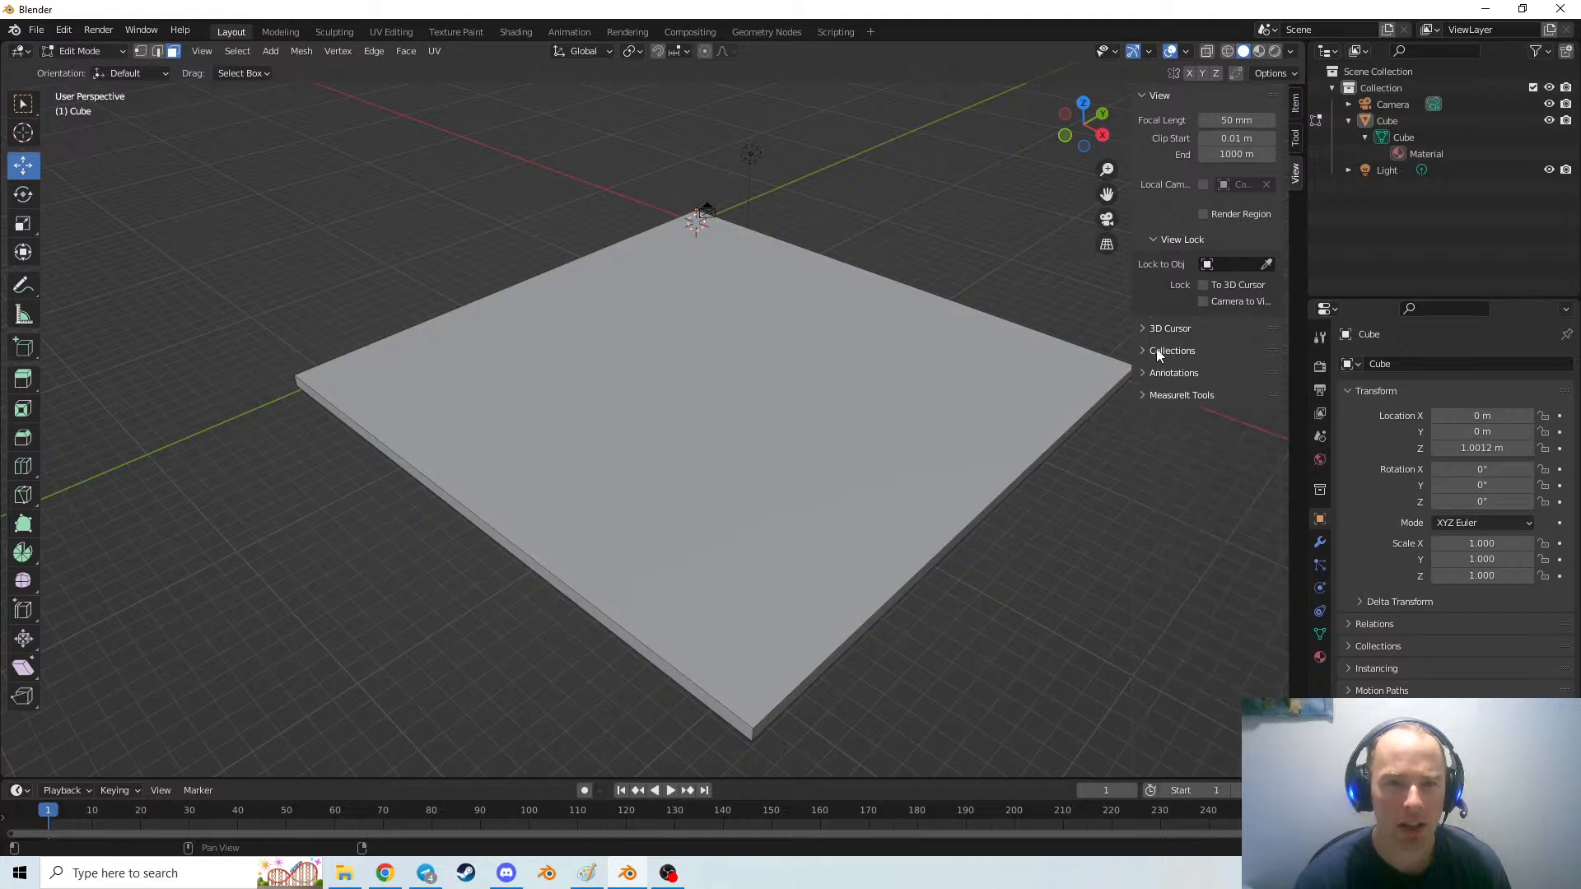
{"action": "left_click", "coordinate": [1156, 328]}
{"action": "left_click", "coordinate": [1156, 327]}
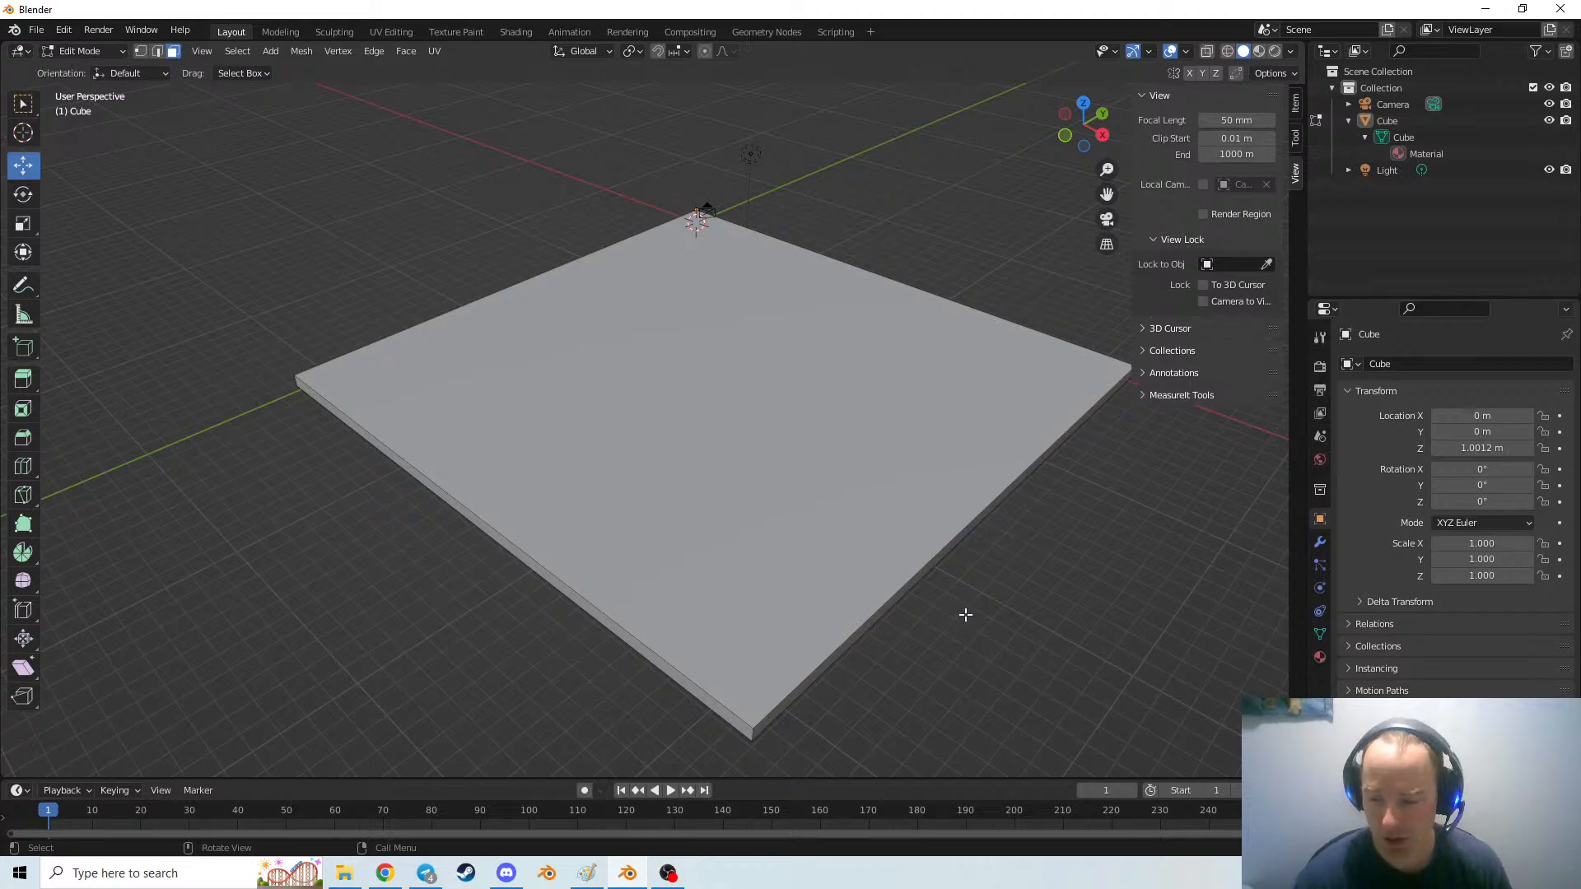
Select the slab's top face and try raising it by adjusting its local median Z, starting with 0.1 m
{"action": "middle_click_drag", "start_coordinate": [852, 579], "coordinate": [861, 533]}
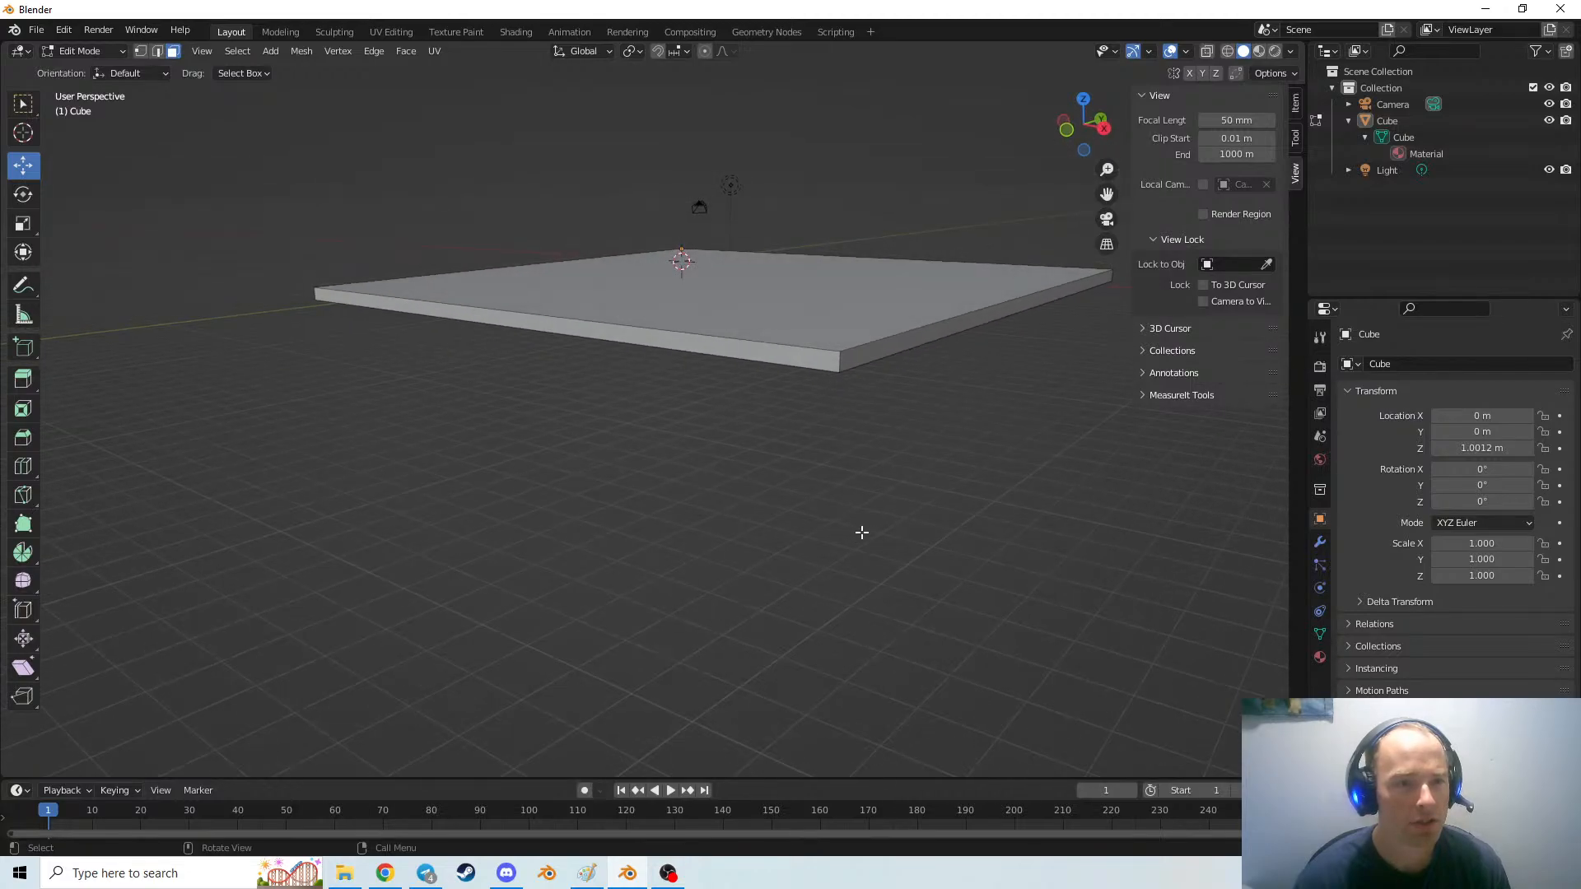
{"action": "left_click", "coordinate": [822, 304]}
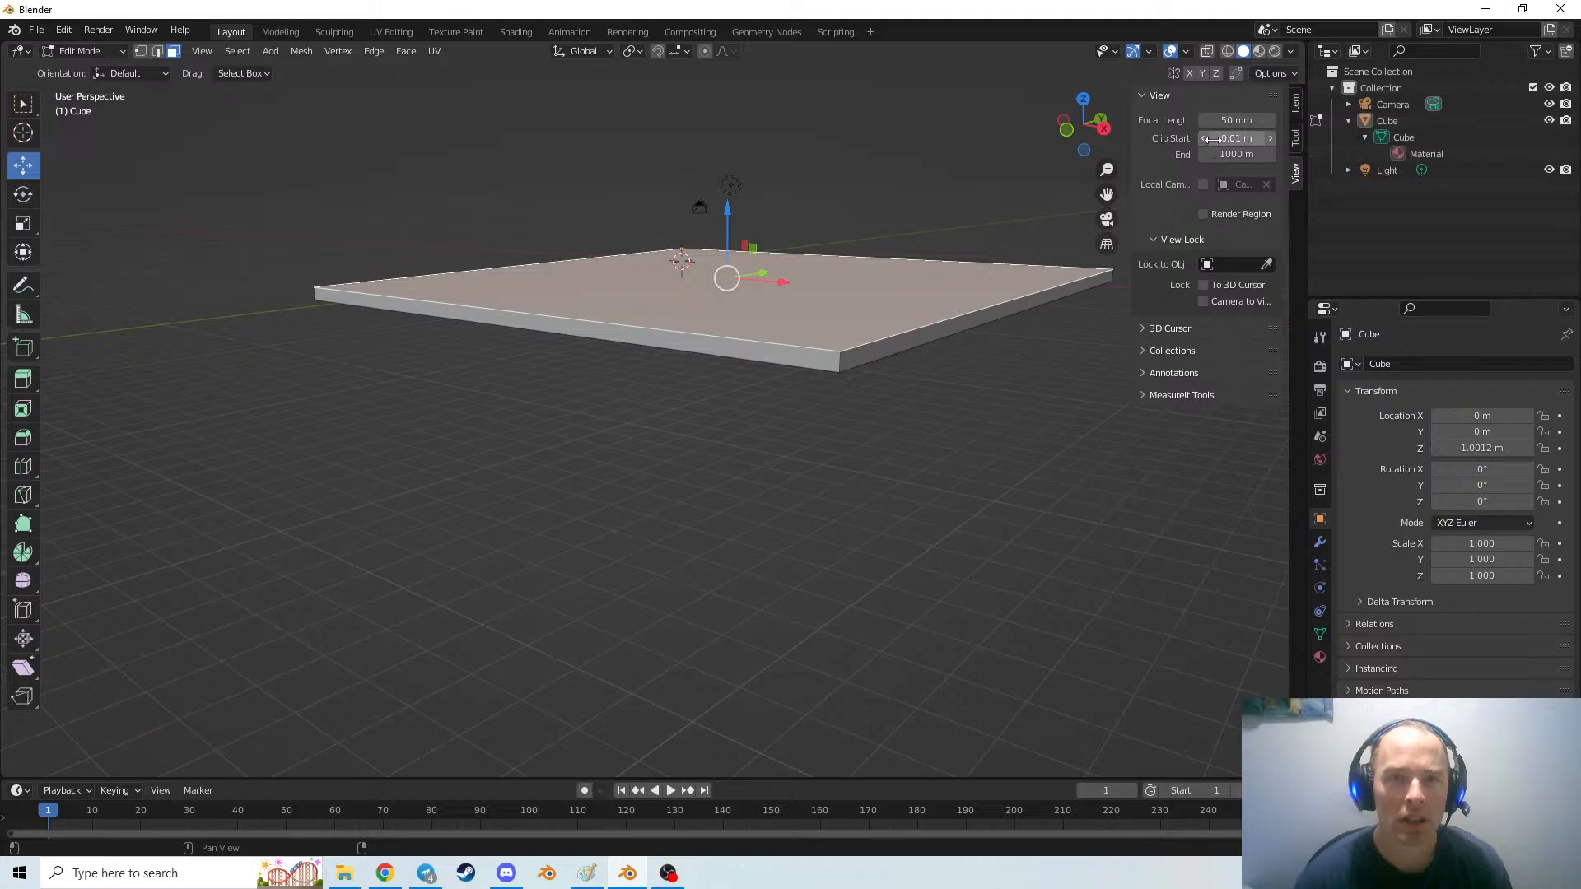
{"action": "left_click", "coordinate": [1294, 103]}
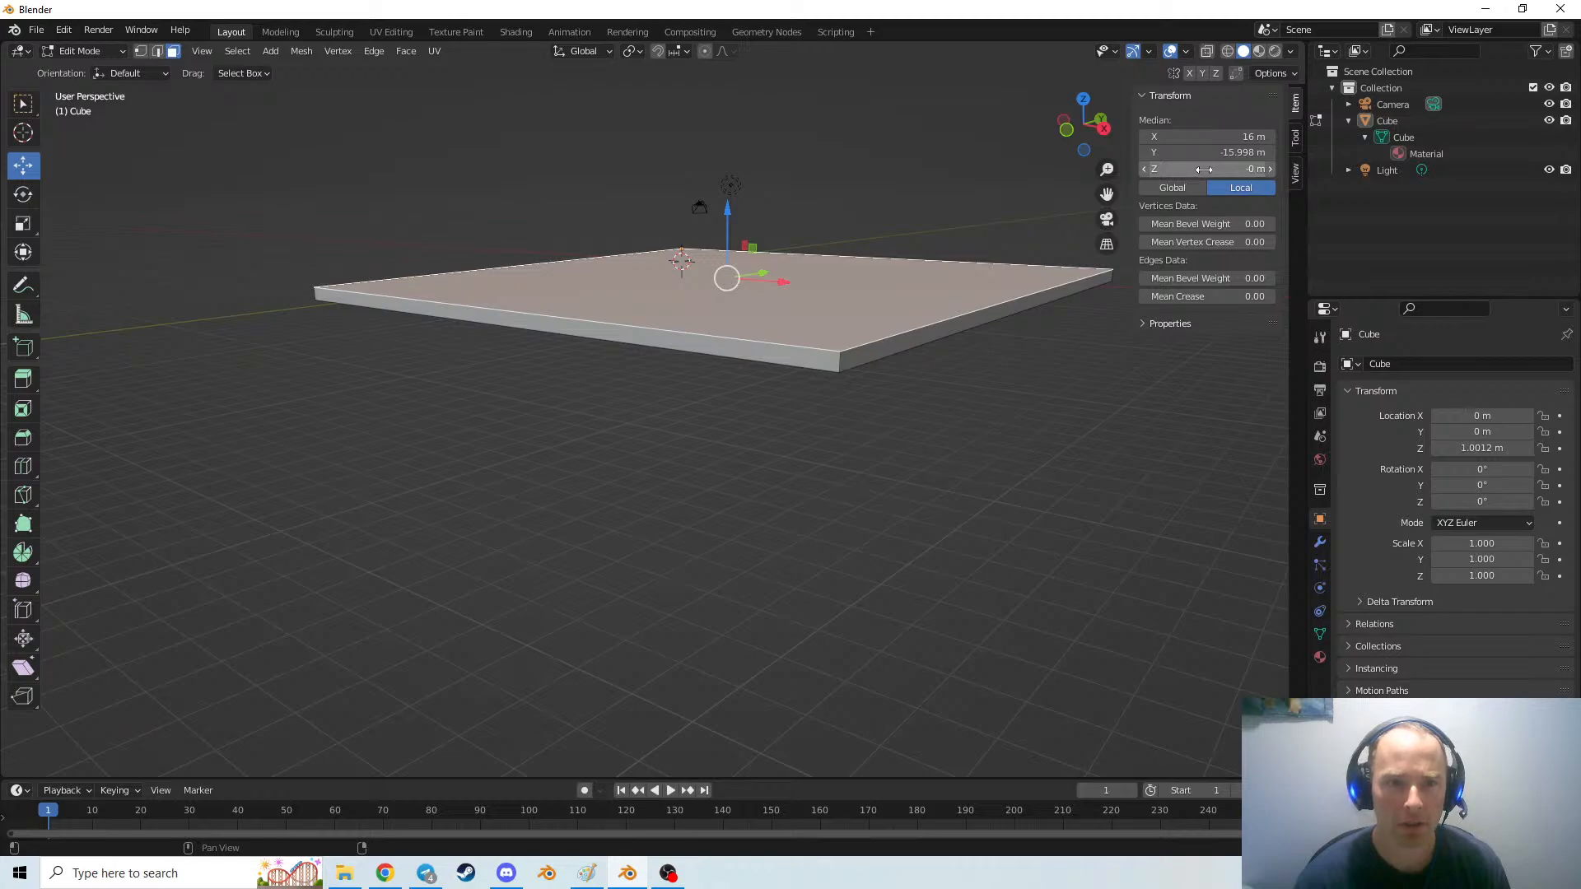
{"action": "left_click_drag", "start_coordinate": [1202, 171], "coordinate": [1210, 171]}
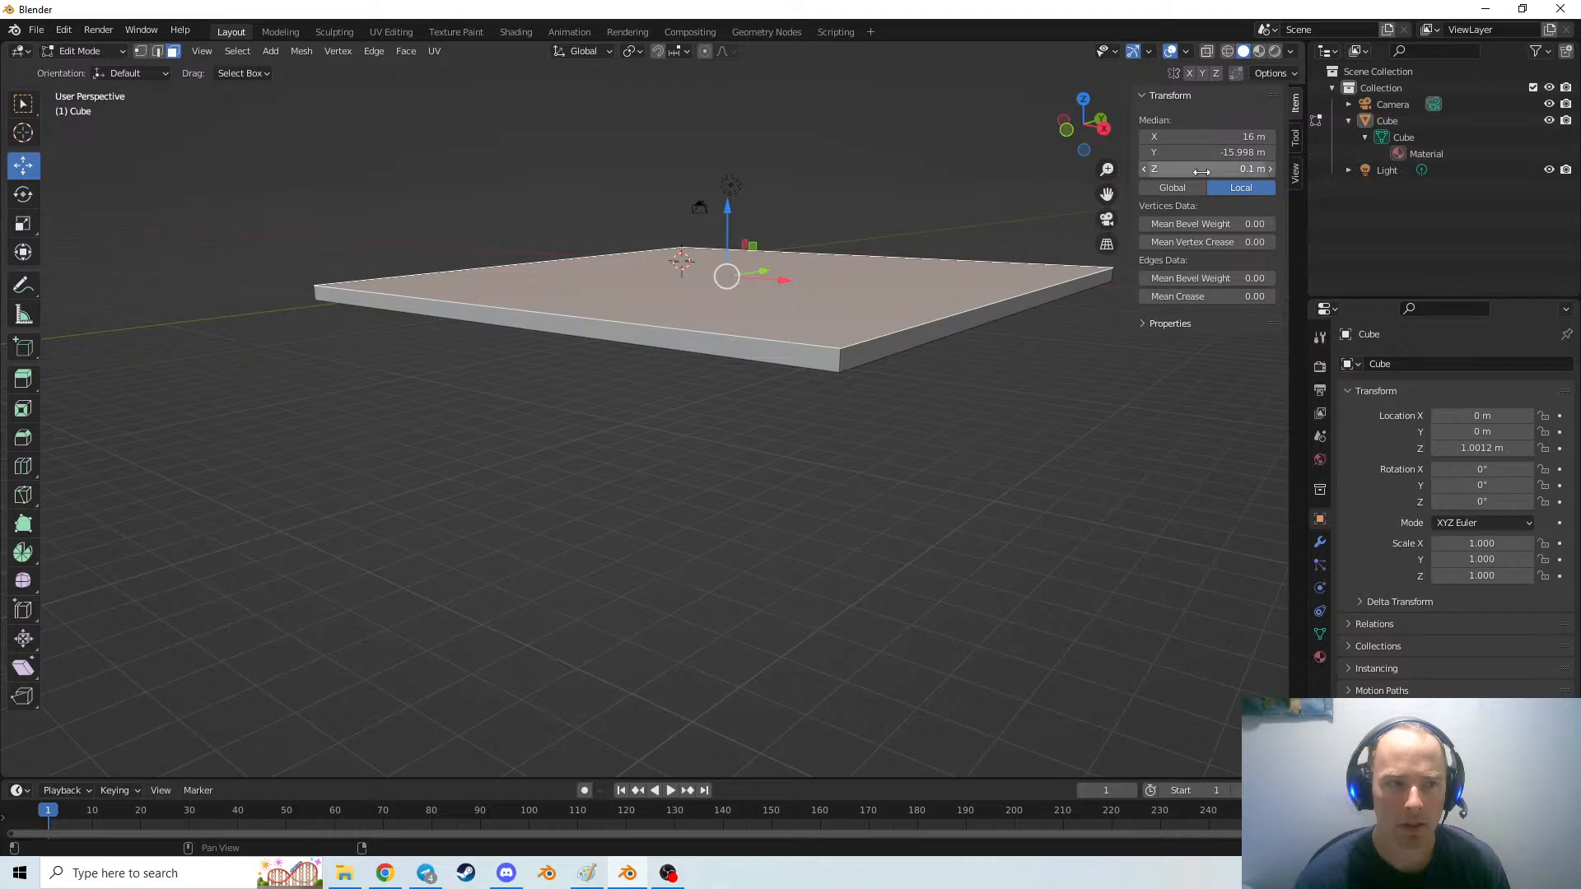
{"action": "middle_click_drag", "start_coordinate": [1125, 433], "coordinate": [606, 321]}
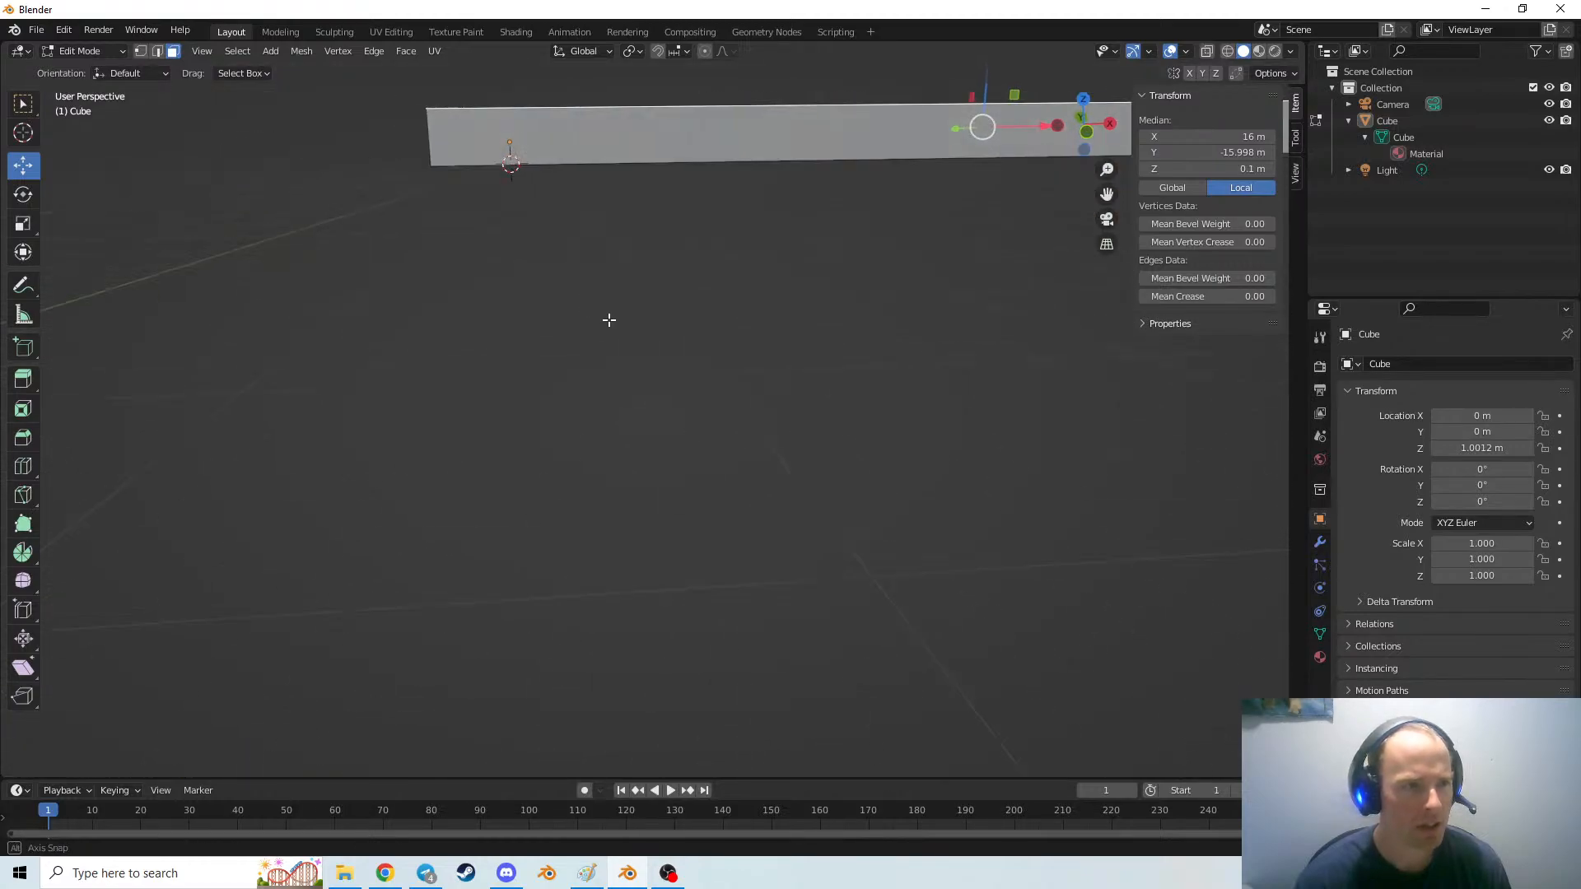
{"action": "left_click_drag", "start_coordinate": [1198, 172], "coordinate": [1206, 171]}
Set the local median Z of the slab's bottom face to 0 m
{"action": "scroll", "coordinate": [772, 294], "scroll_direction": "down", "scroll_amount": 4}
{"action": "middle_click_drag", "start_coordinate": [767, 311], "coordinate": [789, 229]}
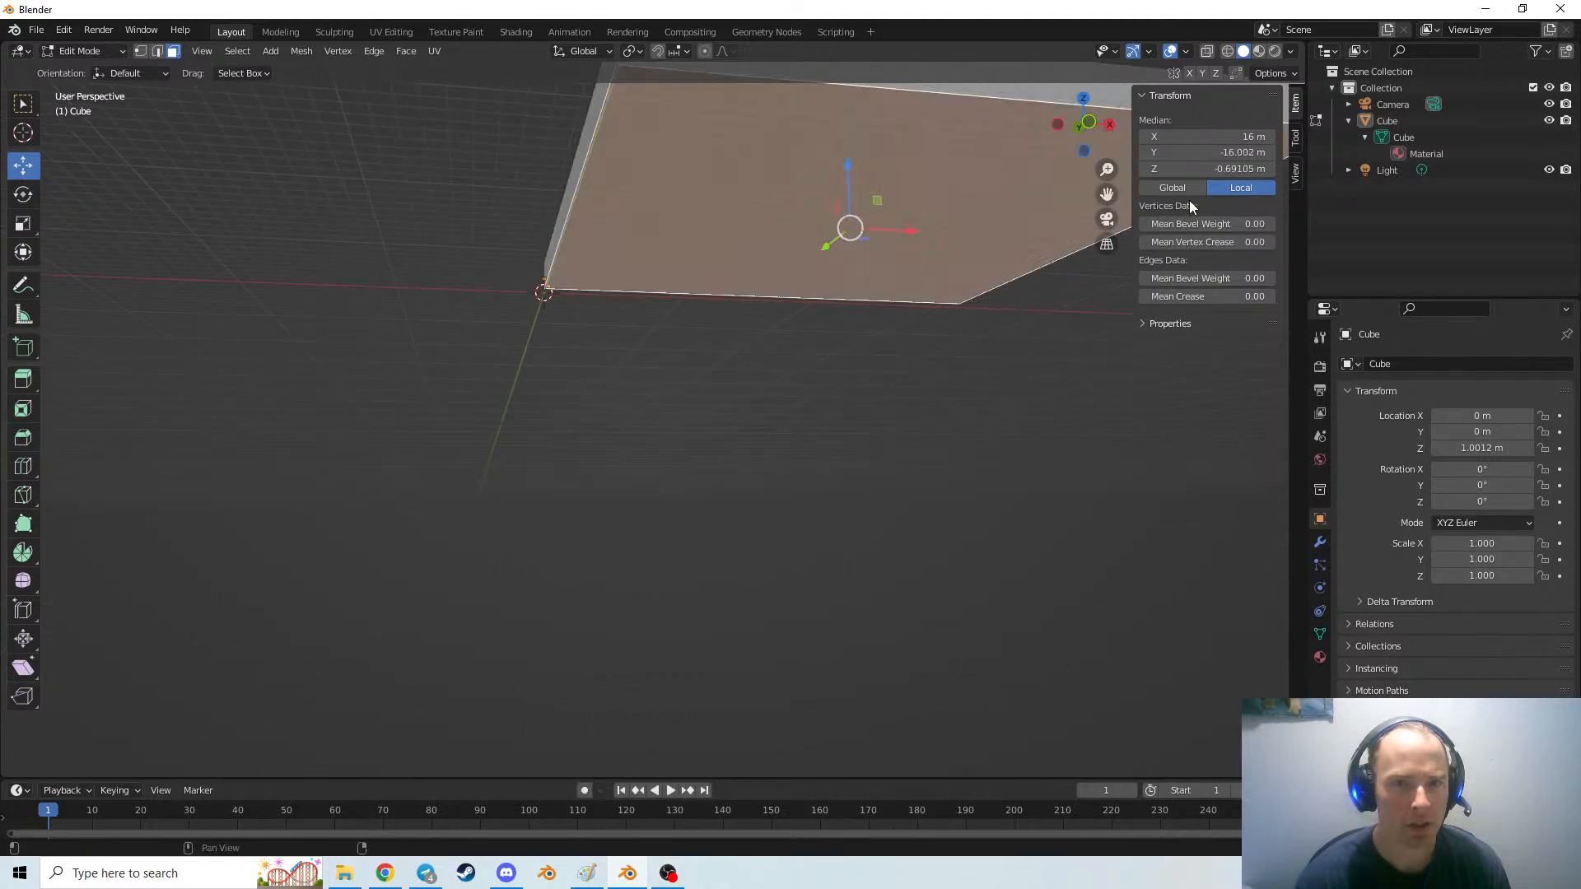
{"action": "left_click", "coordinate": [1204, 169]}
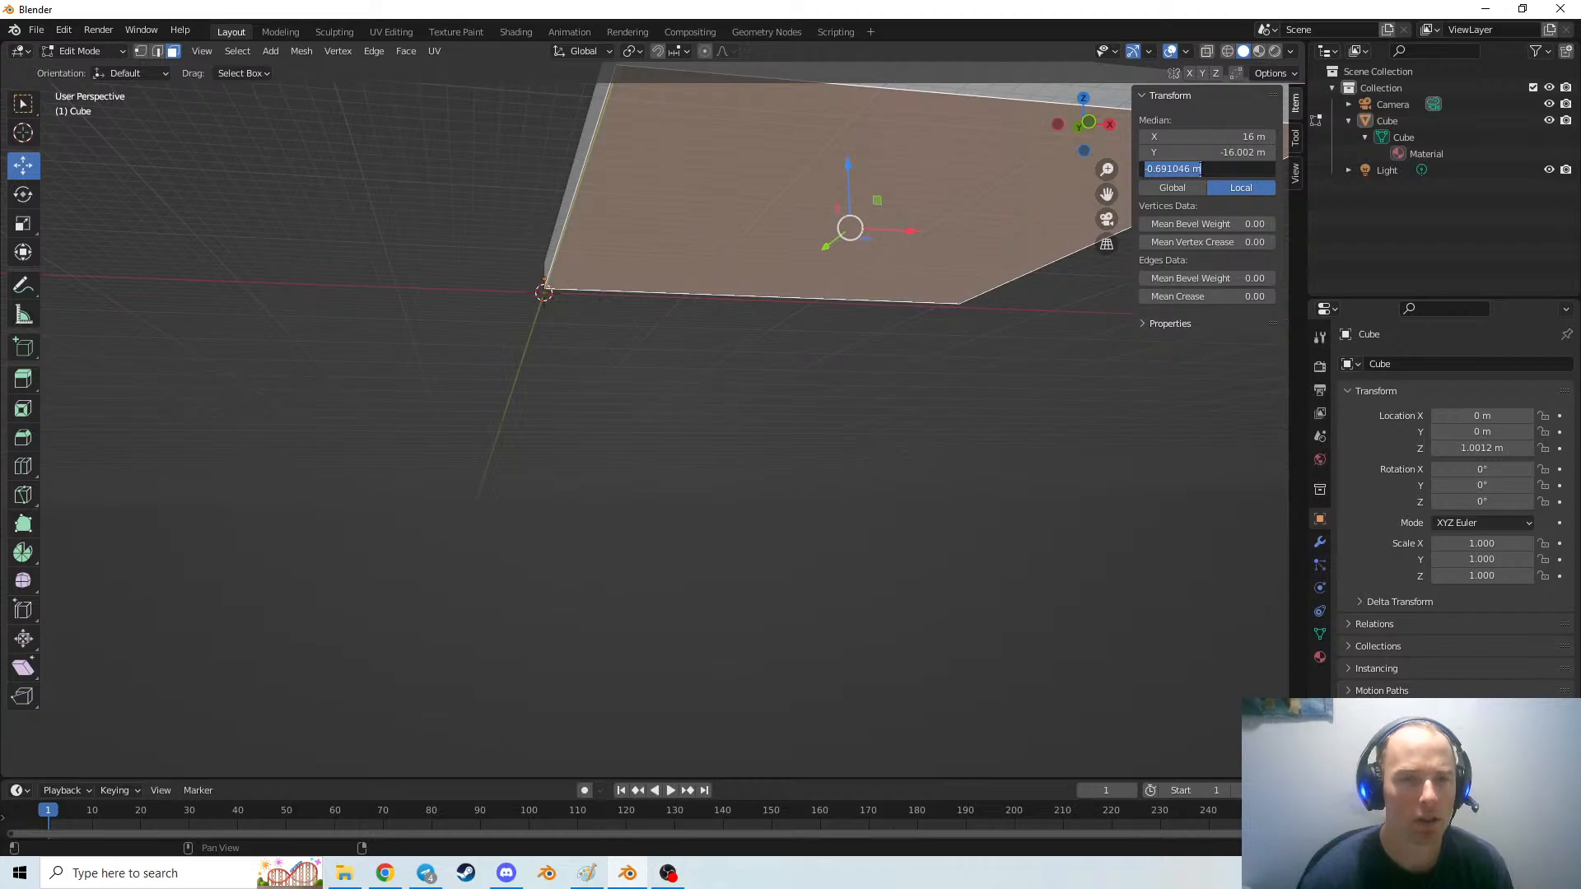
{"action": "type", "text": "0"}
{"action": "key", "text": "Return"}
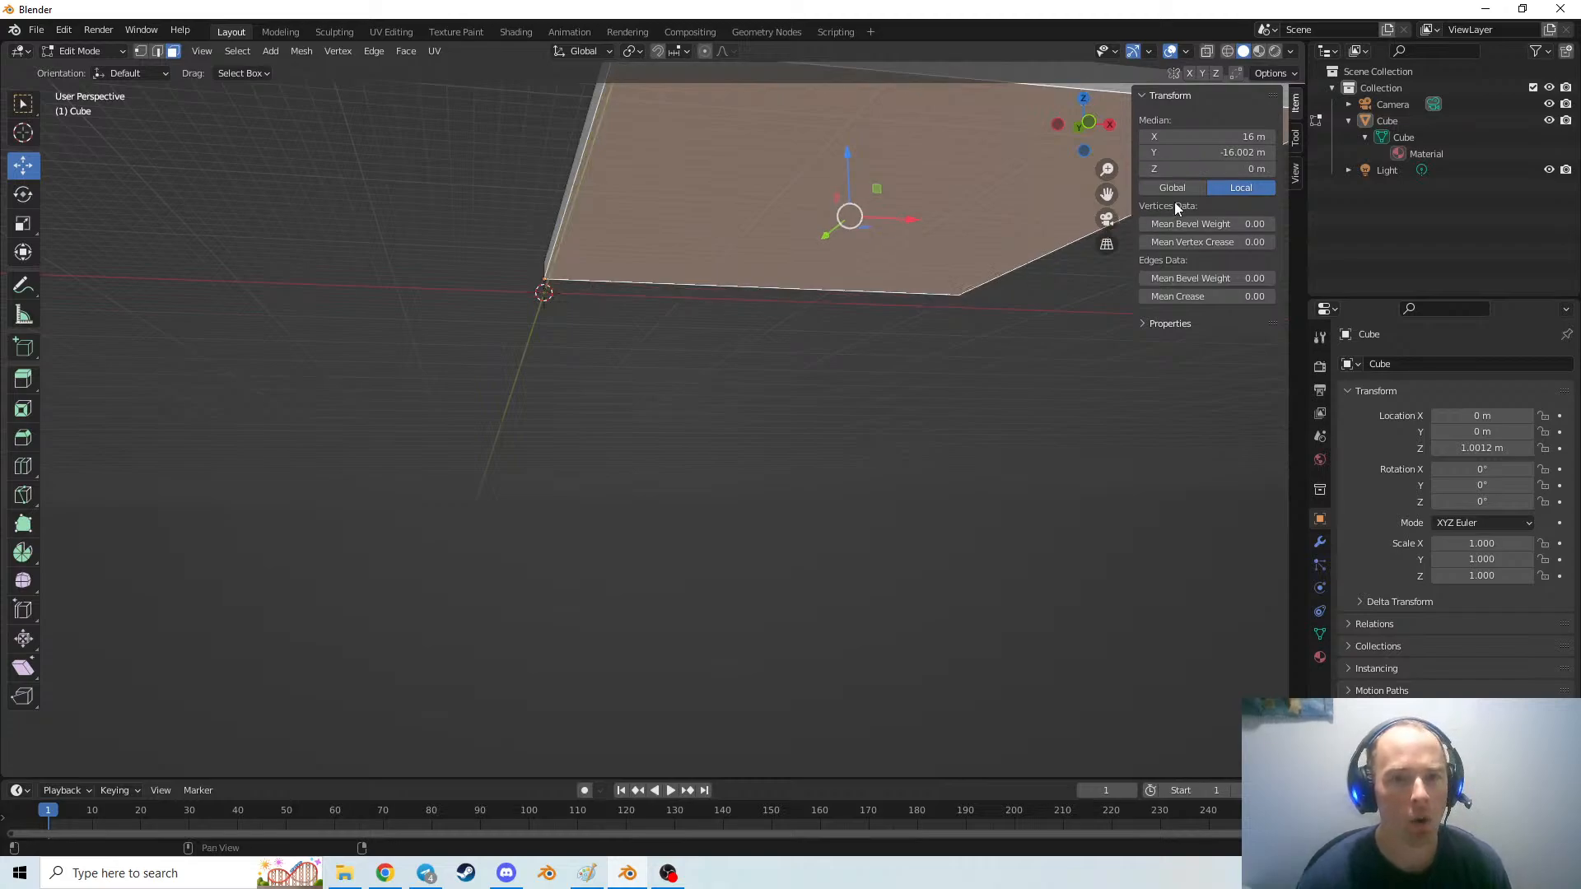
Switch the median coordinates to global and set the bottom face's Z to 0 m
{"action": "left_click", "coordinate": [1174, 188]}
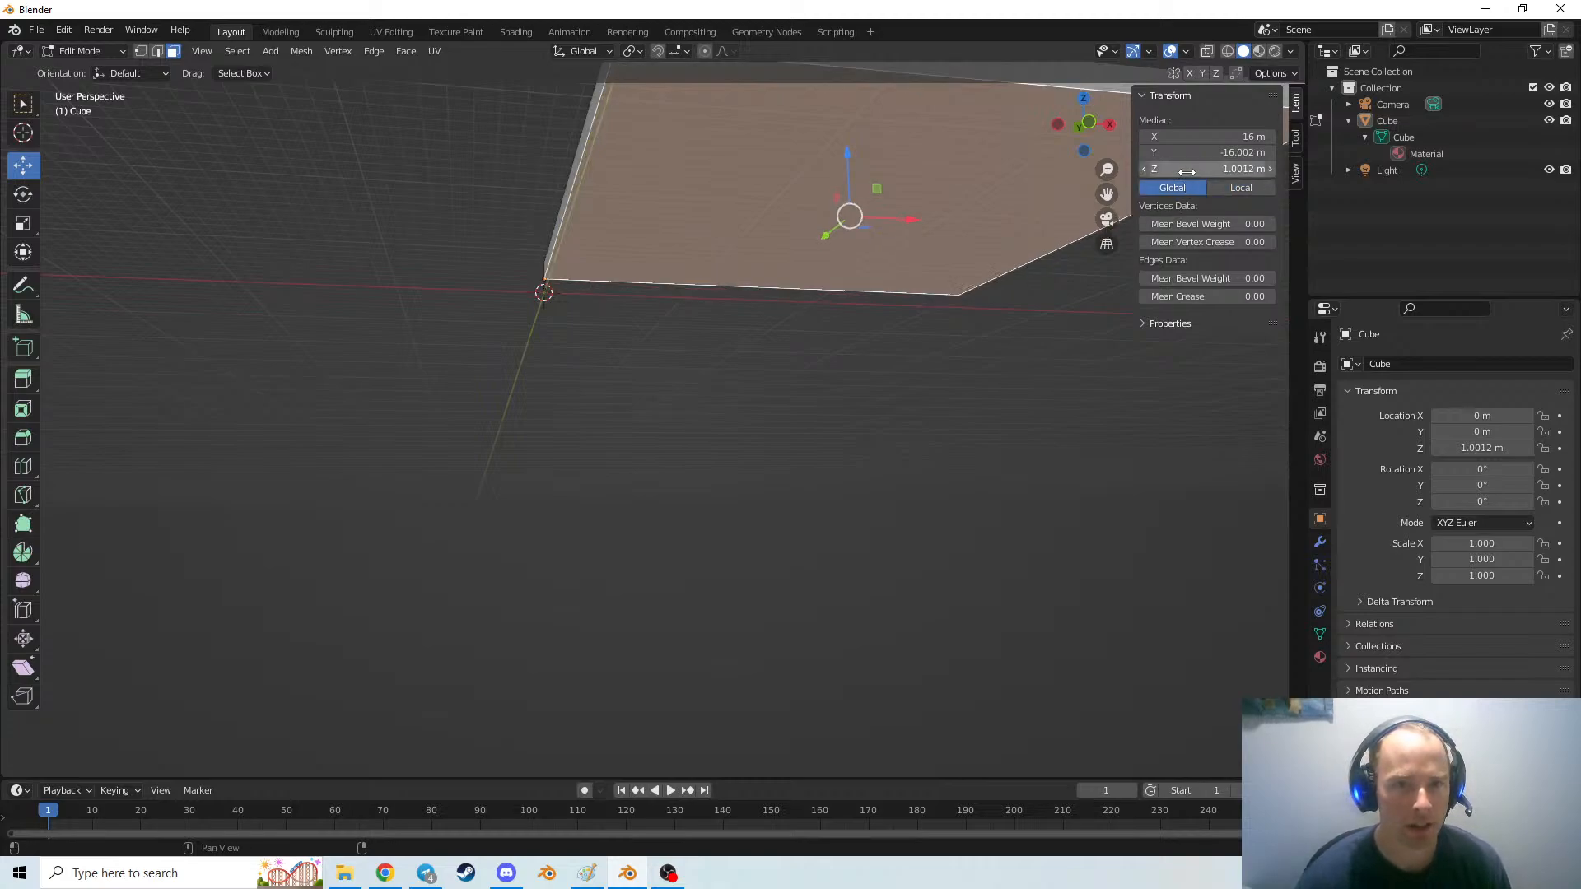
{"action": "left_click", "coordinate": [1187, 171]}
{"action": "type", "text": "0"}
{"action": "key", "text": "Return"}
Select the slab's top face and set its global median Z to 1 m
{"action": "middle_click_drag", "start_coordinate": [832, 363], "coordinate": [790, 339]}
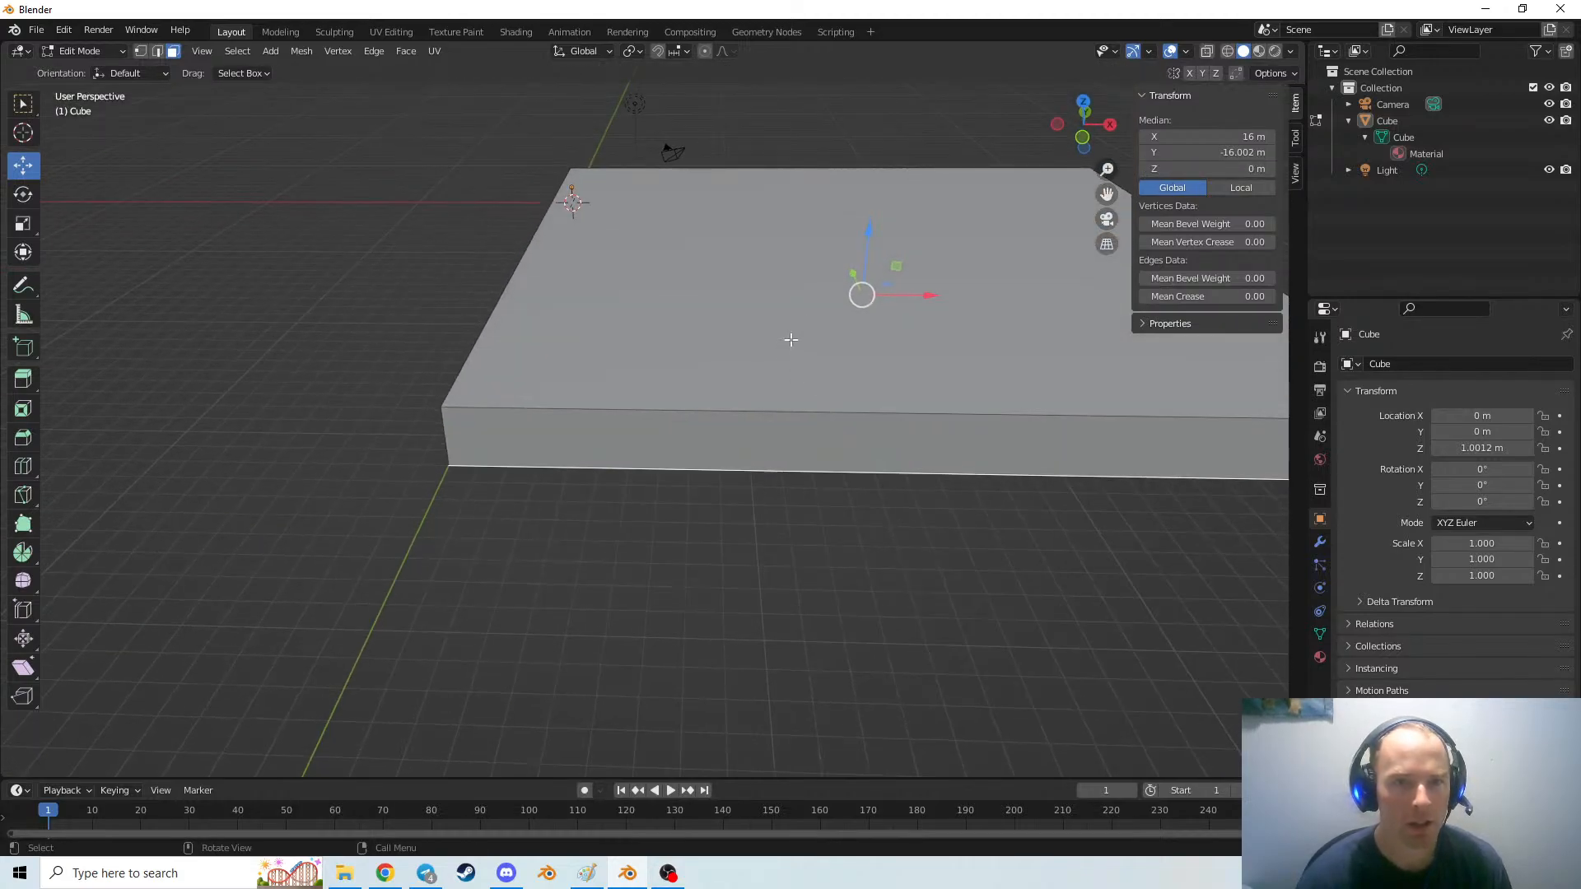
{"action": "left_click", "coordinate": [791, 338]}
{"action": "left_click", "coordinate": [1200, 170]}
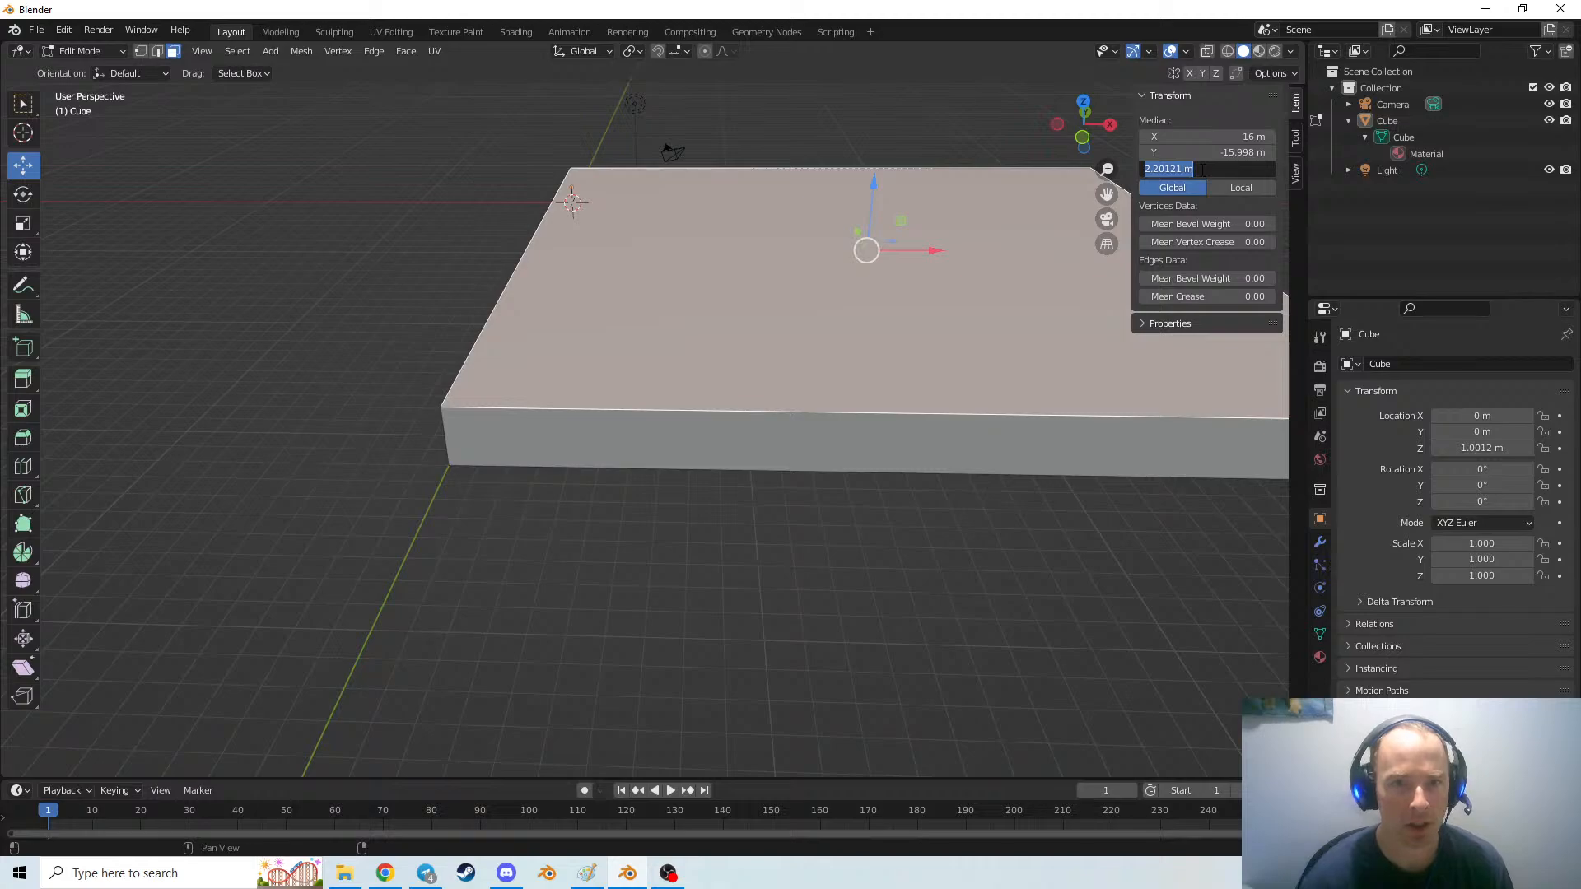
{"action": "type", "text": "1"}
{"action": "key", "text": "Return"}
Try lowering the top face to a global median Z of 0.5 m and 0.1 m
{"action": "left_click", "coordinate": [1222, 167]}
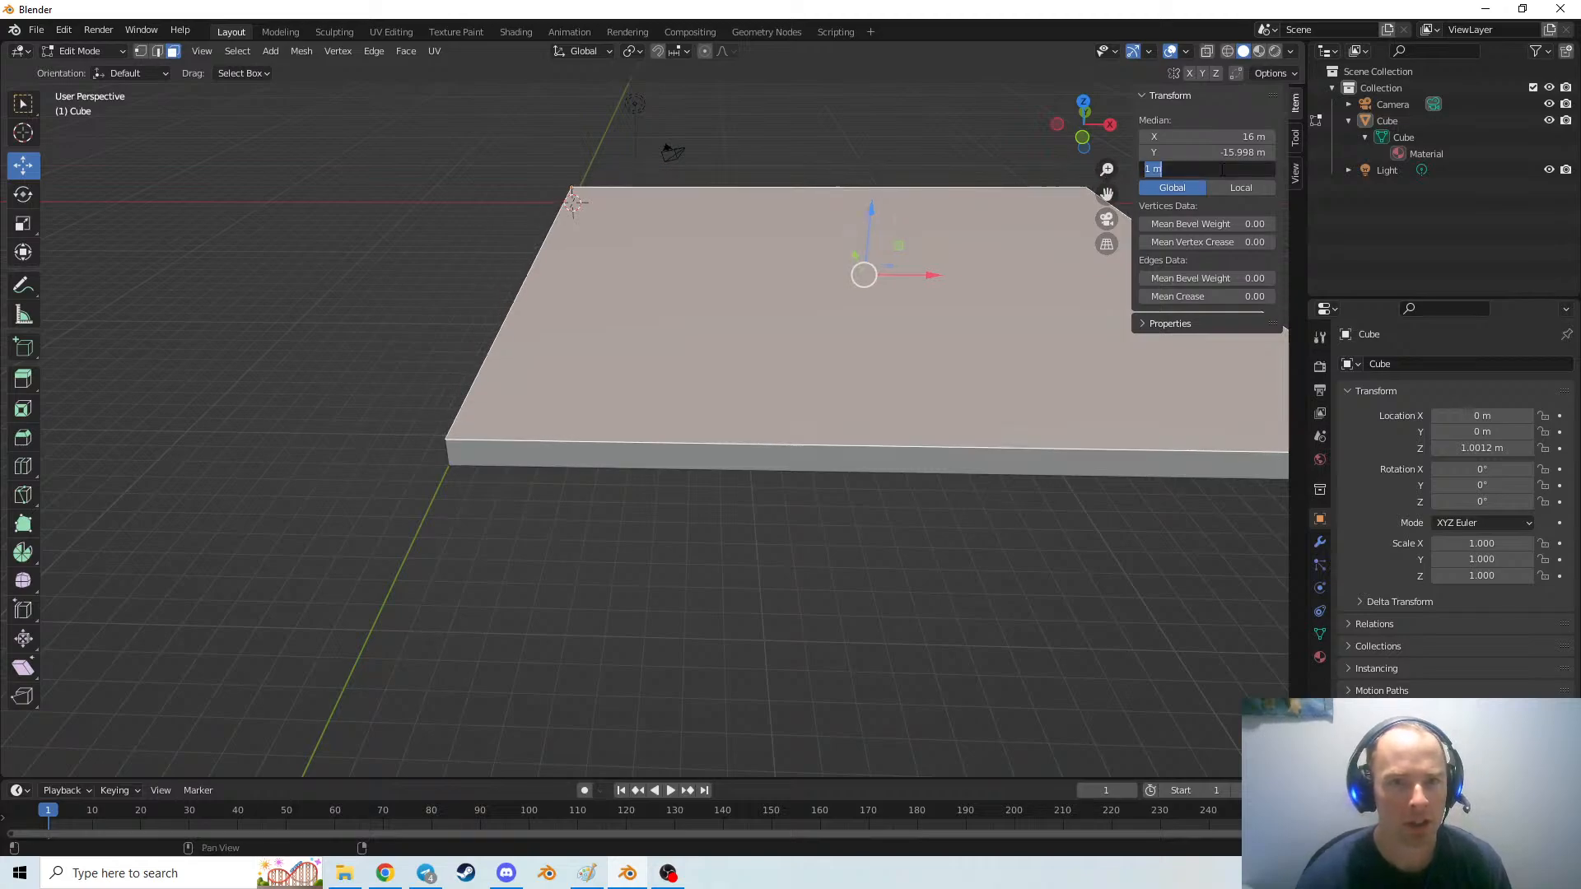
{"action": "type", "text": "0.5"}
{"action": "key", "text": "Return"}
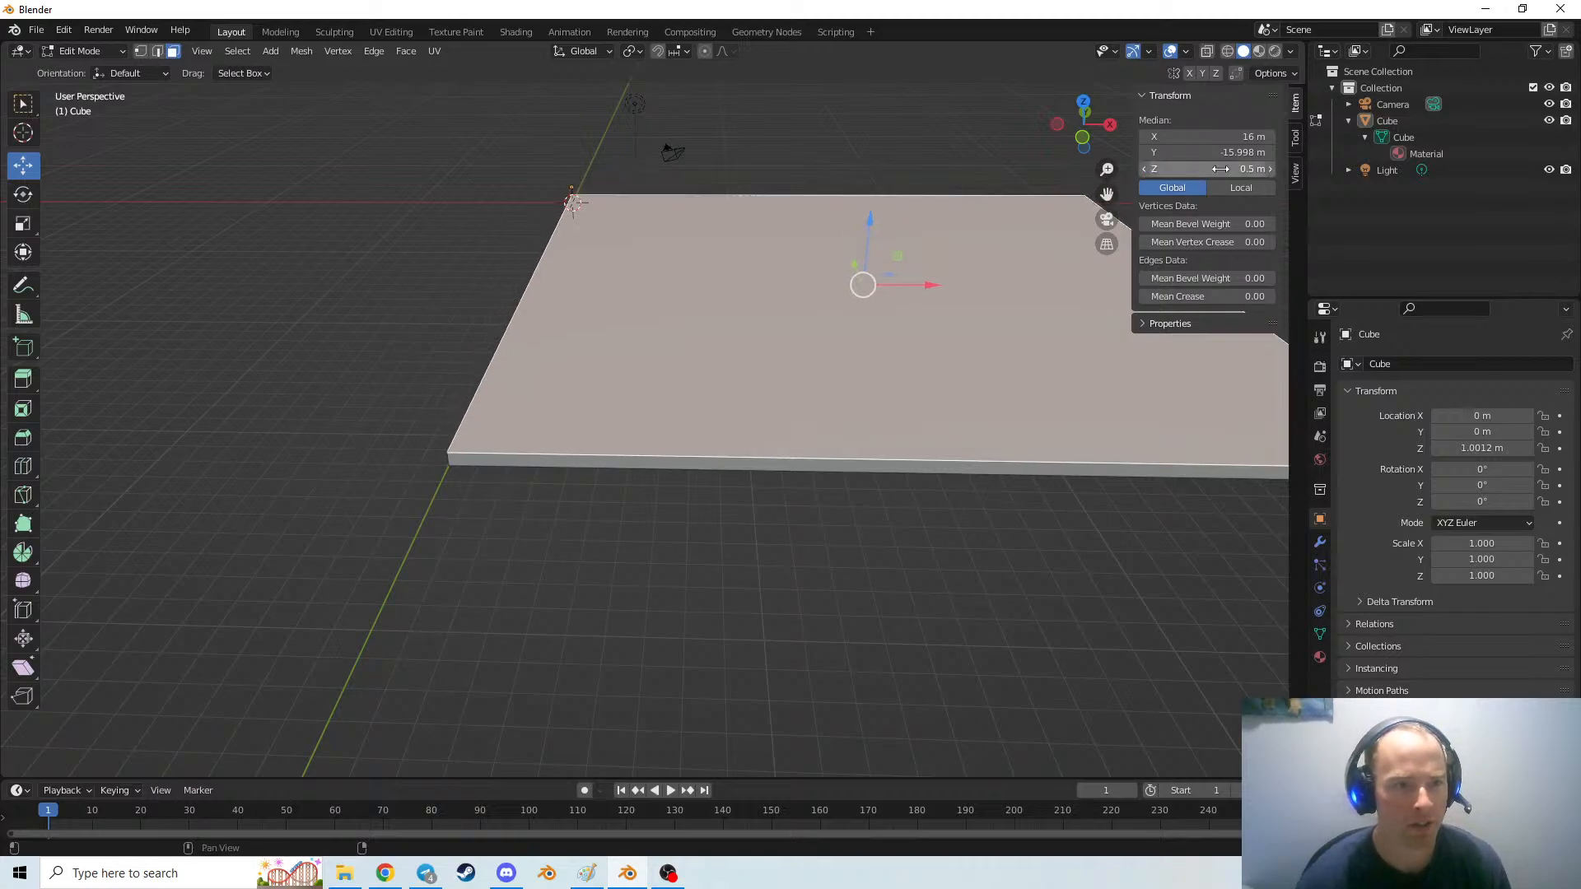
{"action": "left_click", "coordinate": [1221, 168]}
{"action": "type", "text": "0.1"}
{"action": "key", "text": "Return"}
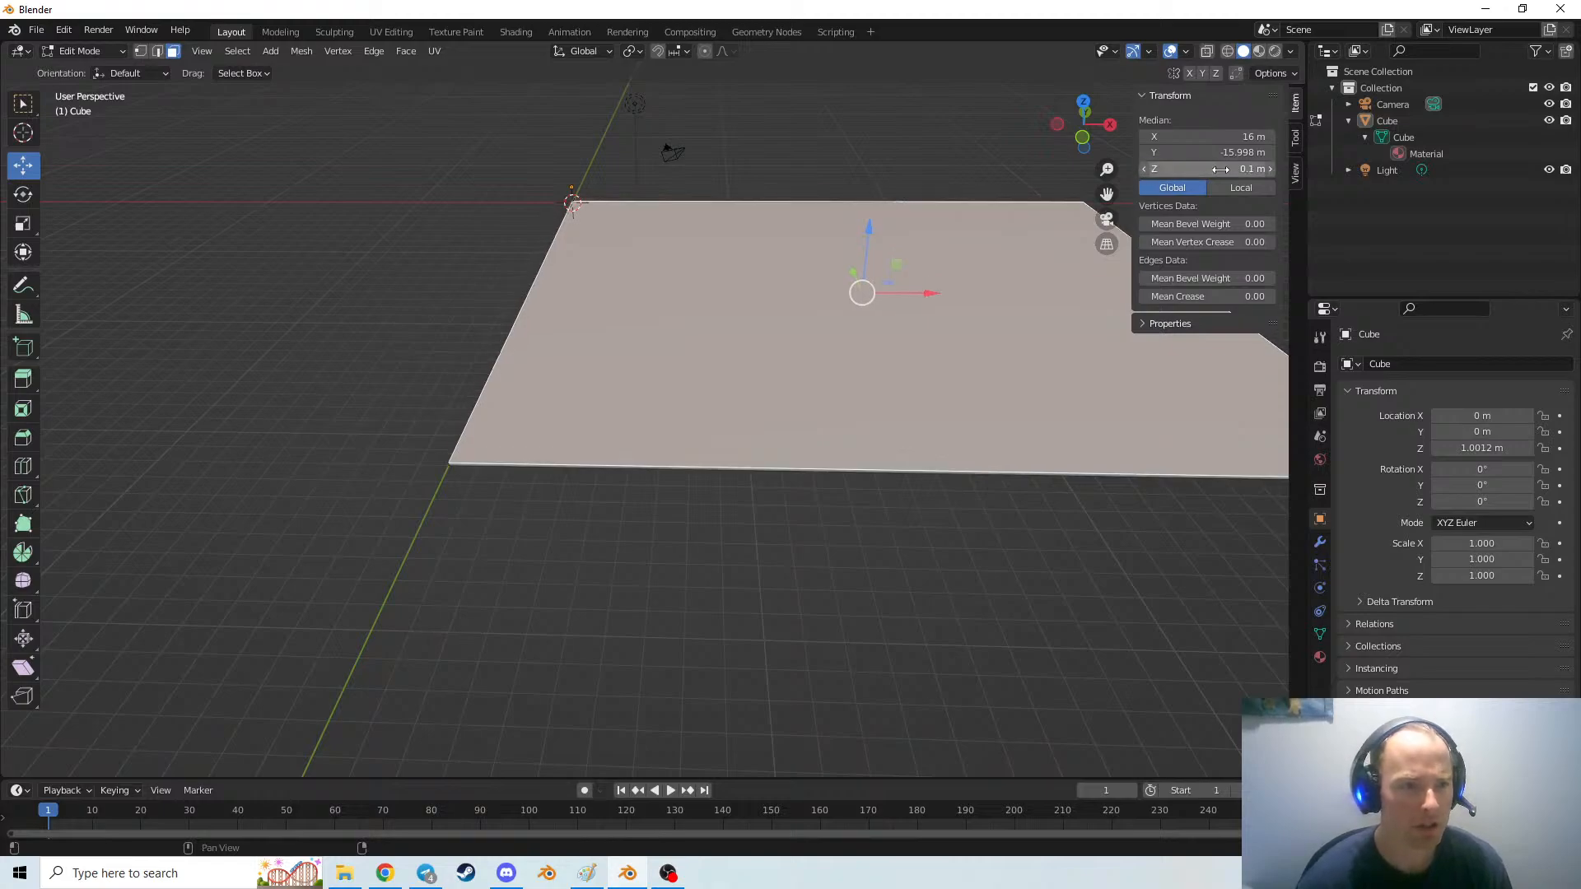
Set the top face's global median Z to 0.25 m and deselect the face
{"action": "left_click", "coordinate": [1221, 169]}
{"action": "type", "text": "0.25"}
{"action": "key", "text": "Return"}
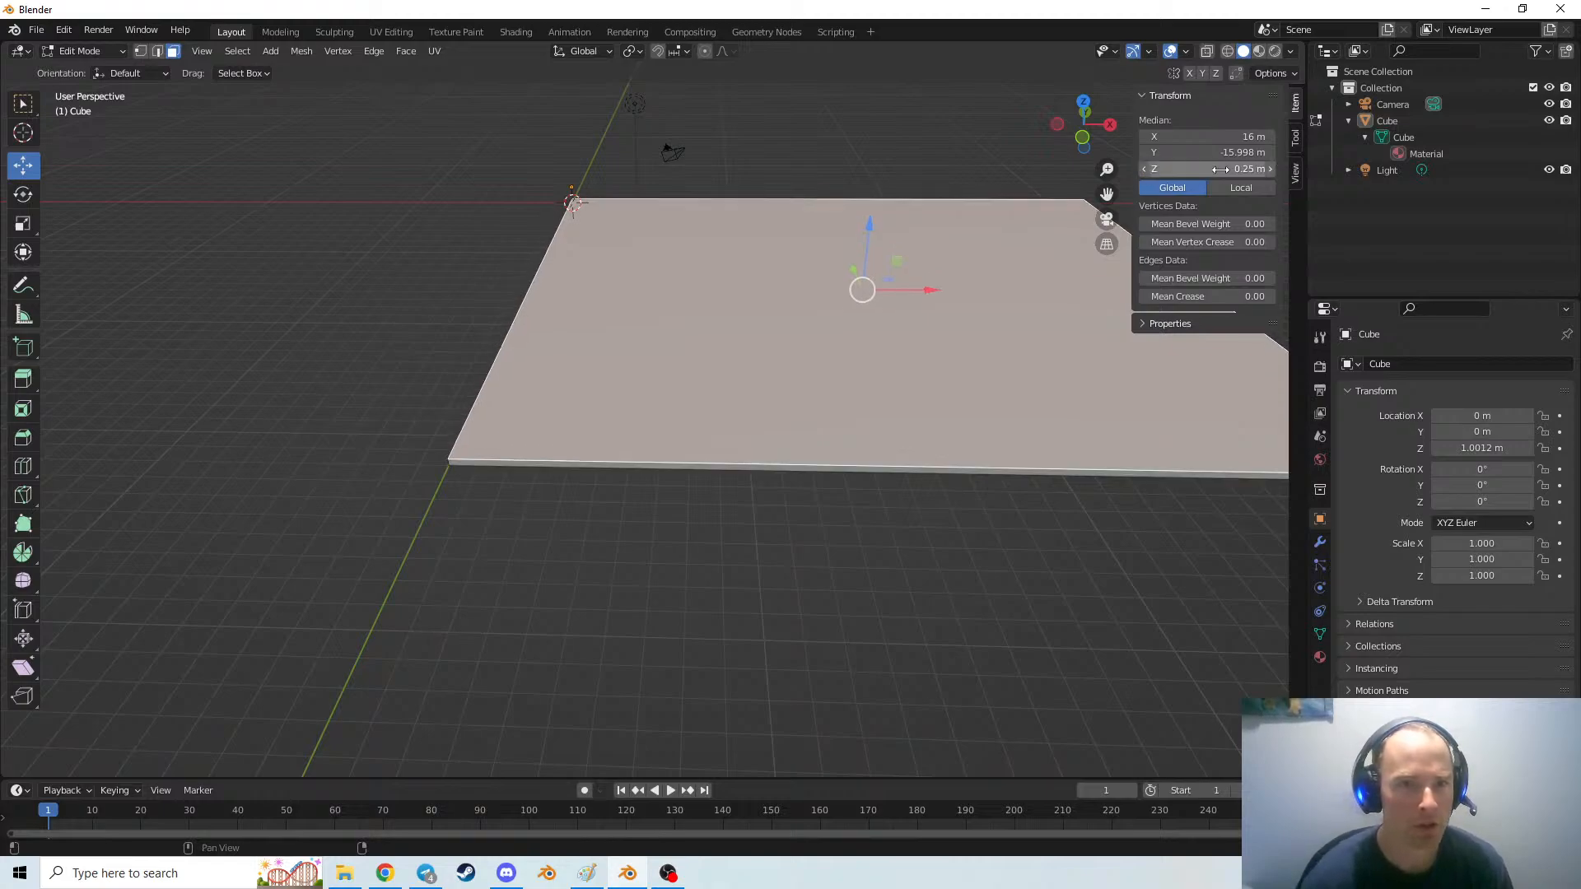
{"action": "middle_click_drag", "start_coordinate": [826, 560], "coordinate": [800, 583]}
{"action": "left_click", "coordinate": [752, 622]}
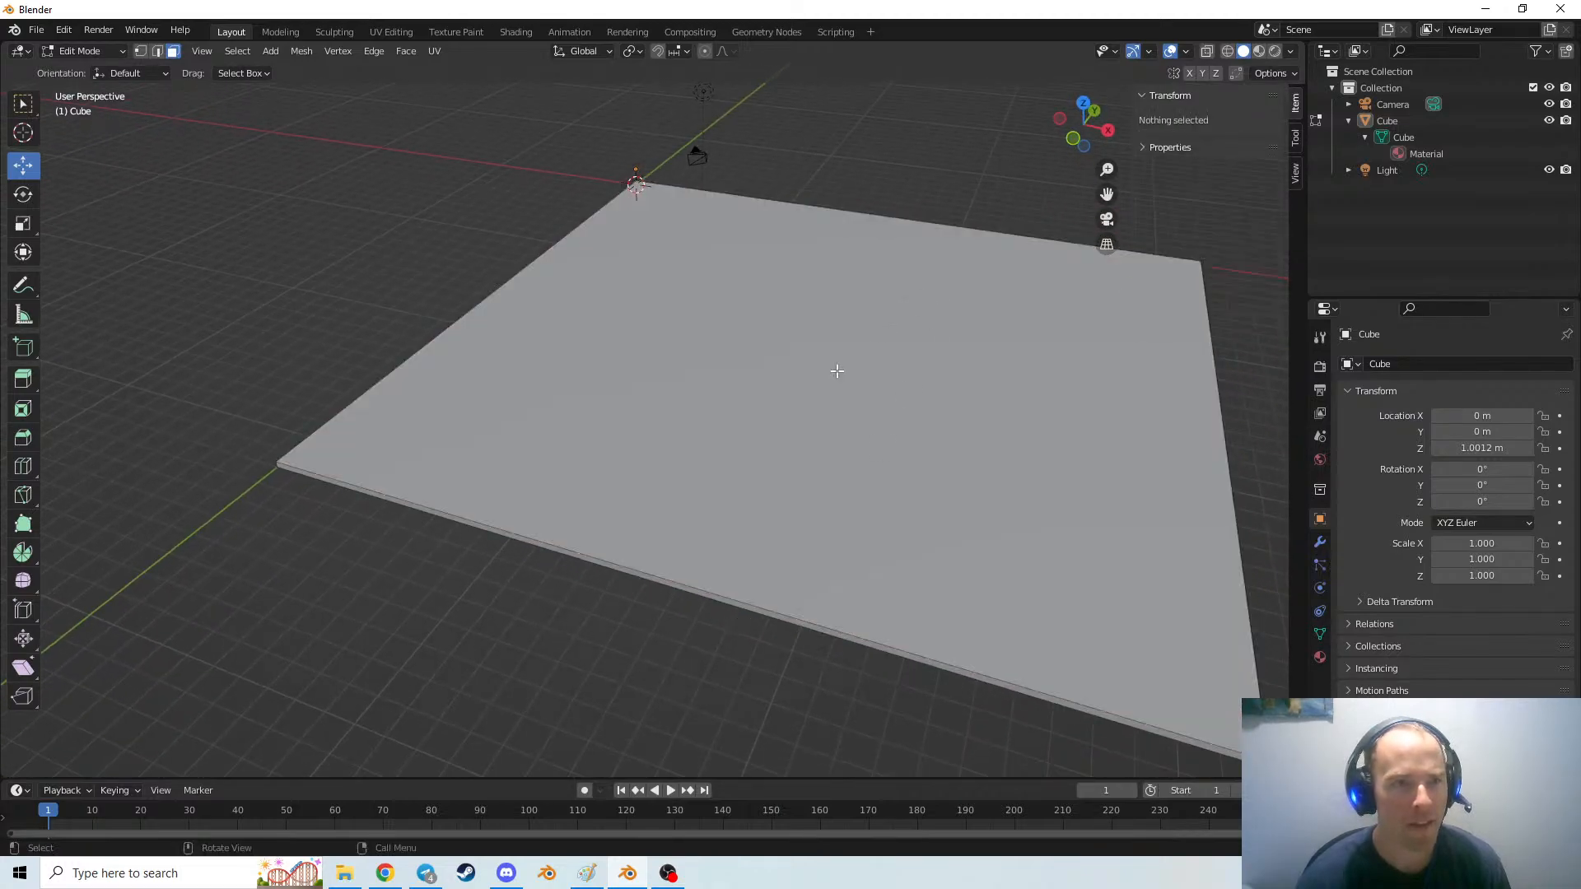
Check the global median coordinates of the slab's vertical corner edge on the Y axis in edge select mode
{"action": "middle_click_drag", "start_coordinate": [490, 346], "coordinate": [659, 374]}
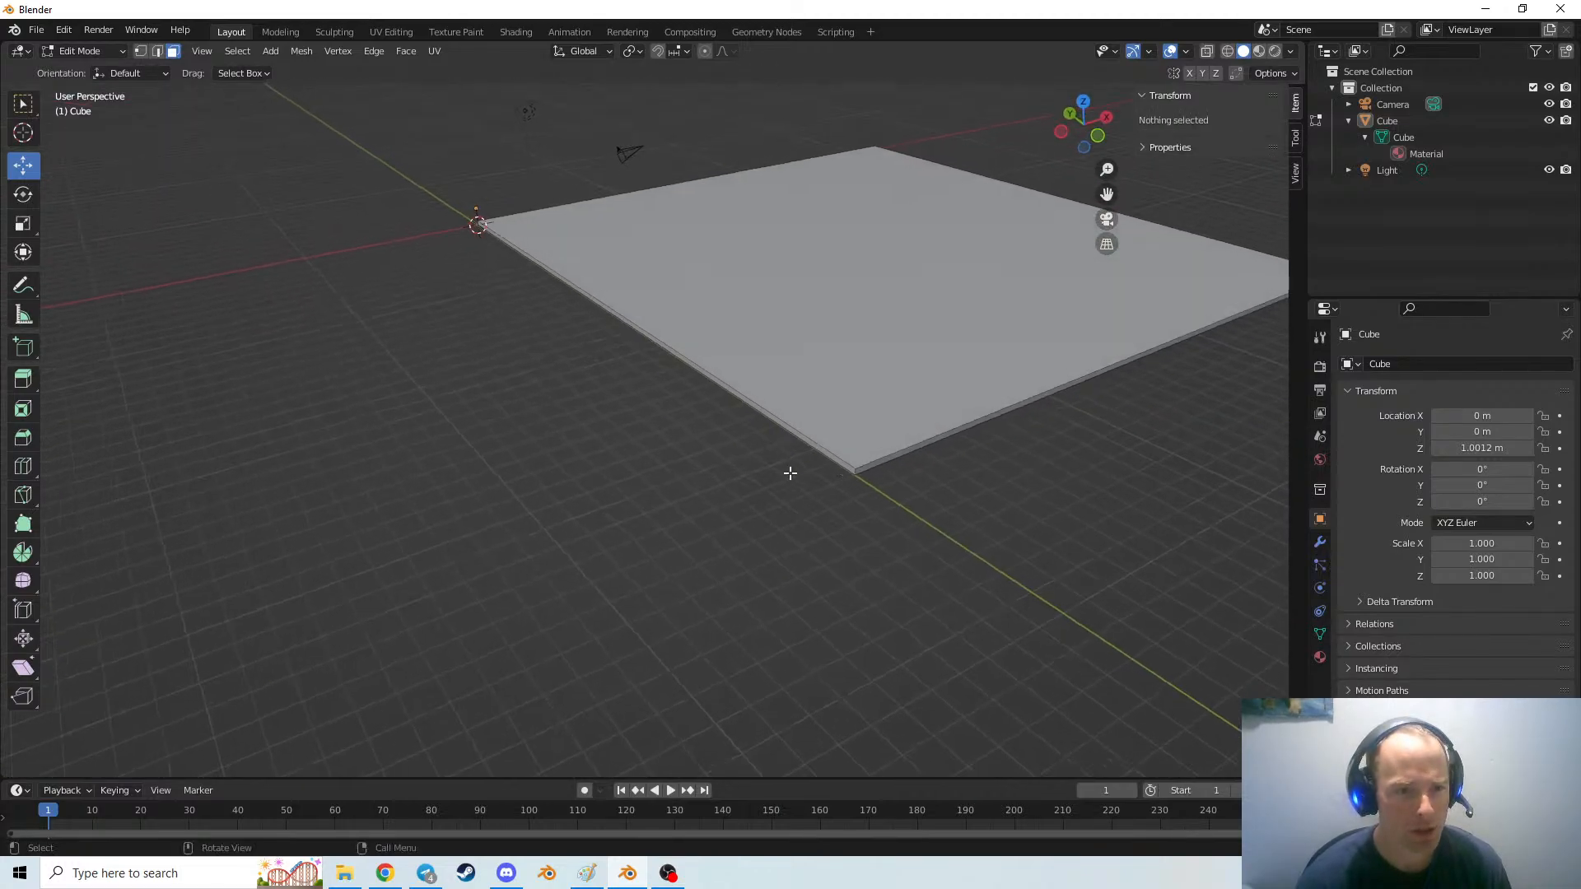
{"action": "left_click", "coordinate": [857, 472]}
{"action": "scroll", "coordinate": [857, 477], "scroll_direction": "up", "scroll_amount": 4}
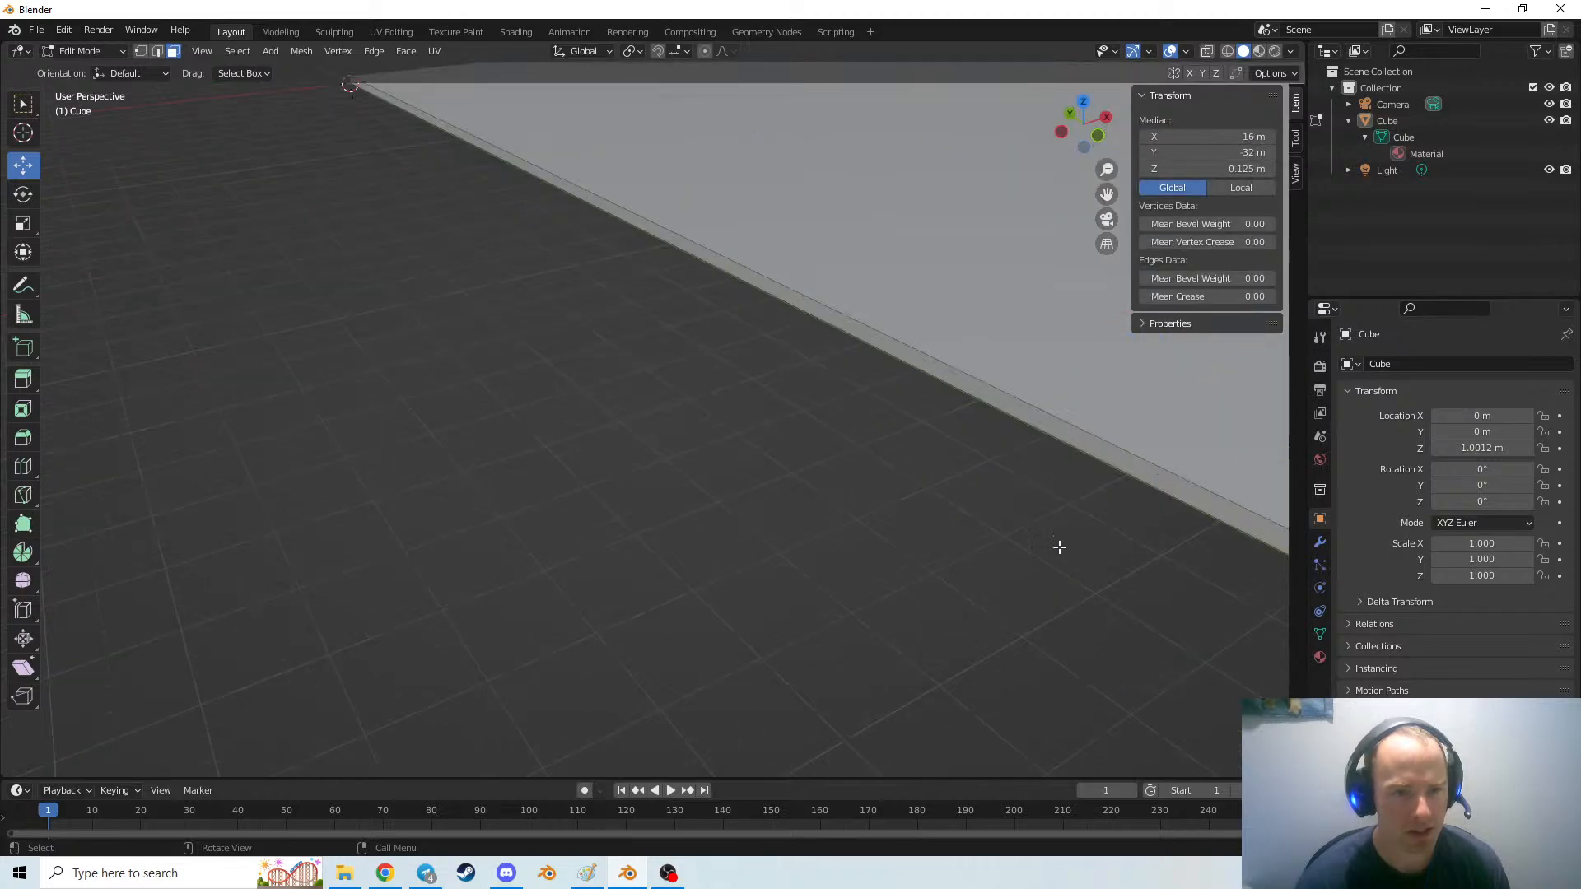
{"action": "middle_click_drag", "start_coordinate": [1059, 547], "coordinate": [1019, 548]}
{"action": "scroll", "coordinate": [1020, 543], "scroll_direction": "down", "scroll_amount": 3}
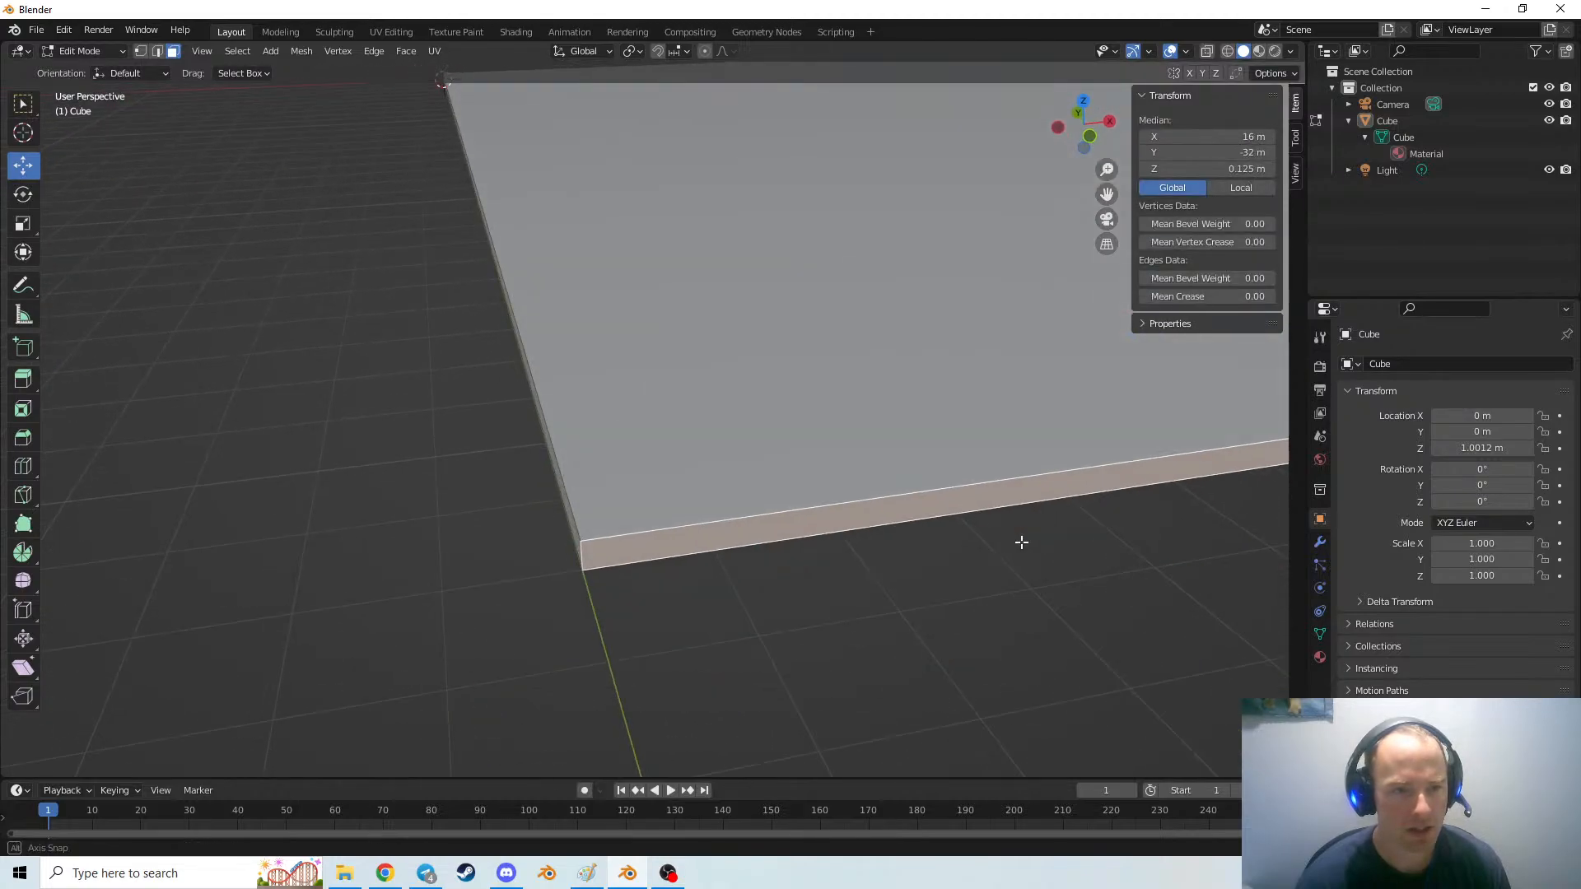
{"action": "left_click", "coordinate": [158, 52]}
{"action": "left_click", "coordinate": [625, 550]}
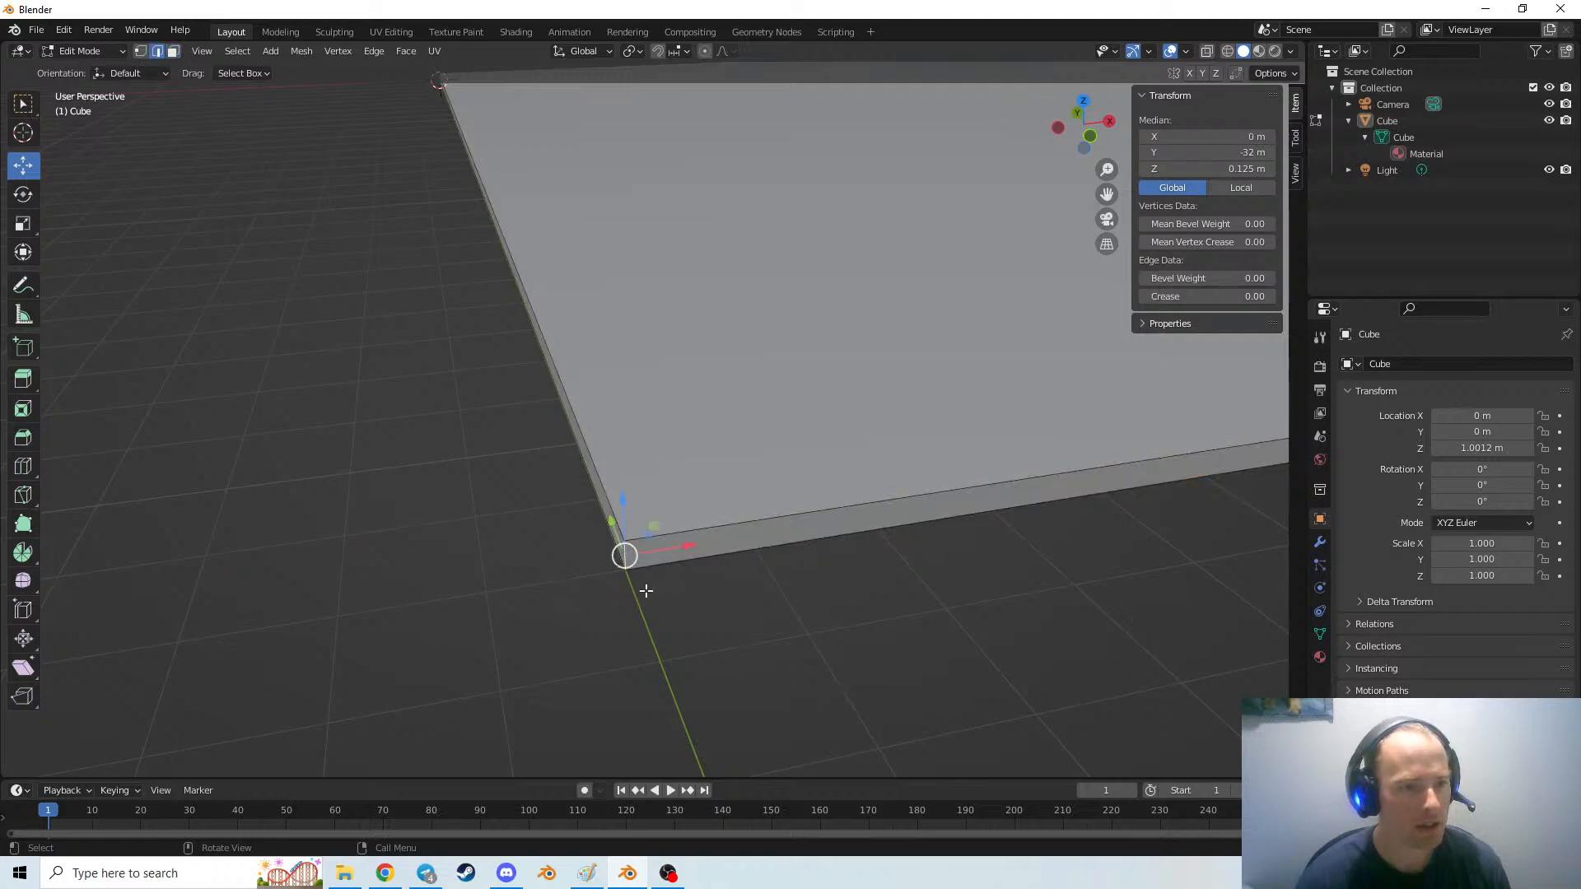
{"action": "scroll", "coordinate": [693, 617], "scroll_direction": "up", "scroll_amount": 3}
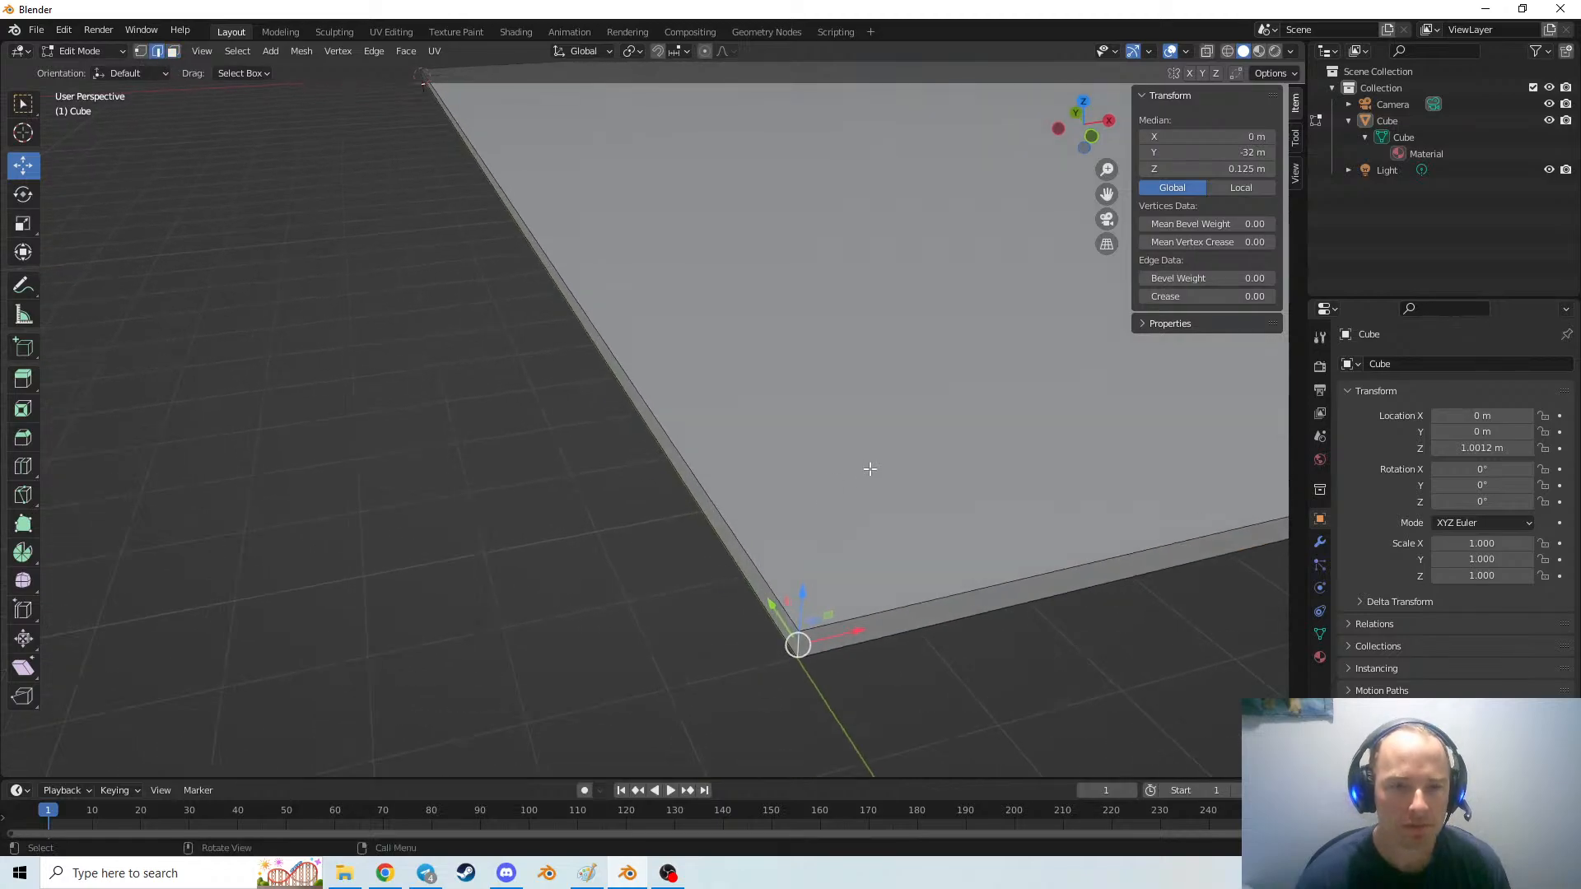
{"action": "scroll", "coordinate": [877, 483], "scroll_direction": "down", "scroll_amount": 1}
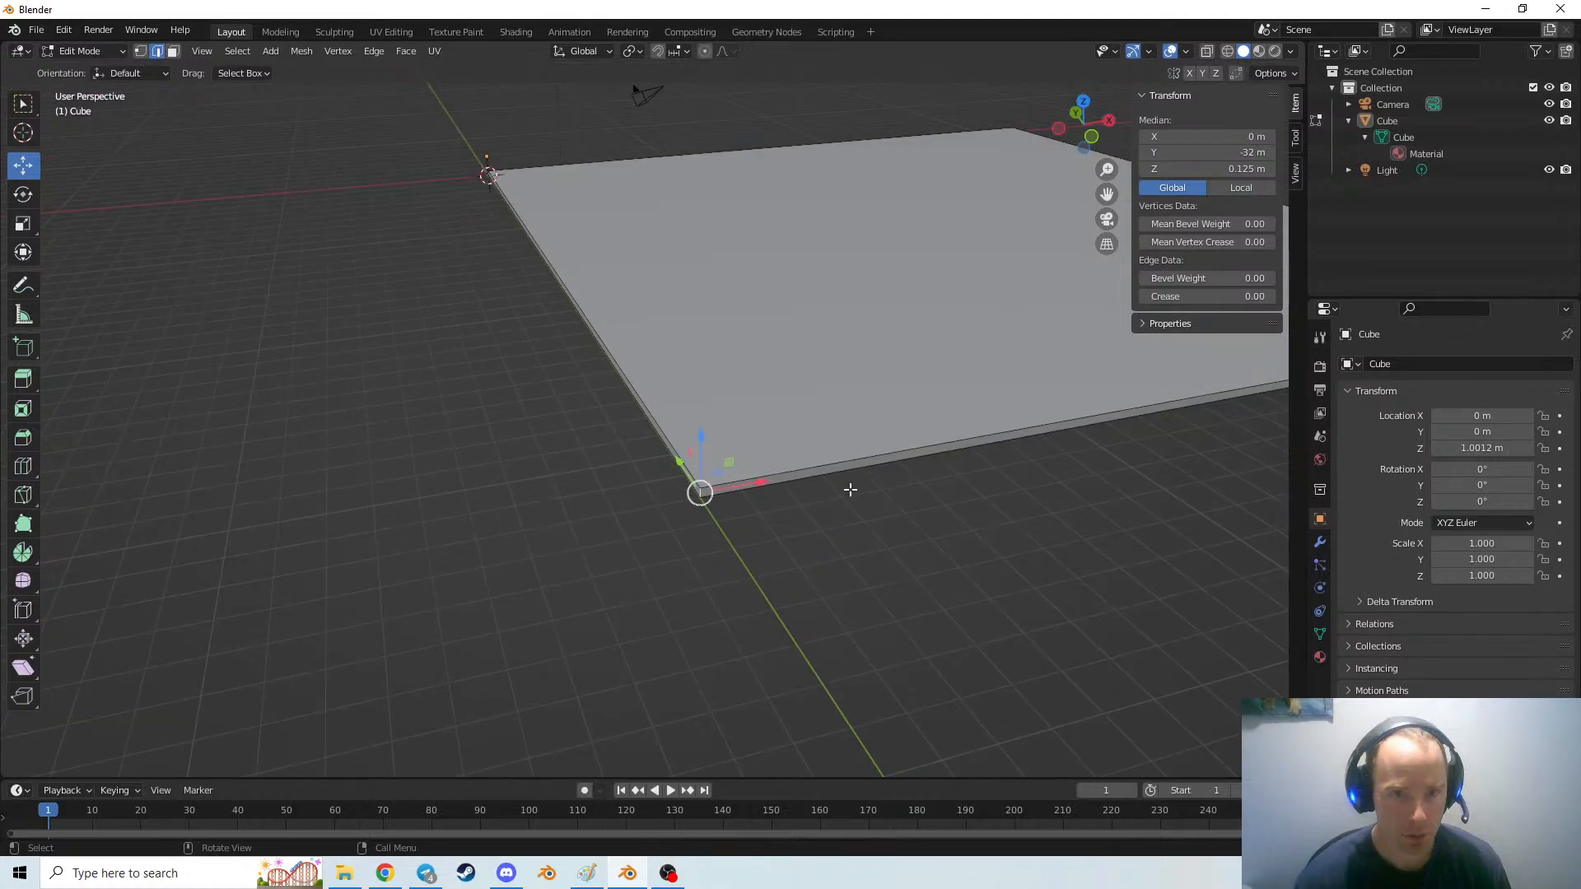
Check the global median coordinates of the vertical corner edge opposite the origin and of the one on the X axis
{"action": "middle_click_drag", "start_coordinate": [1122, 266], "coordinate": [861, 296]}
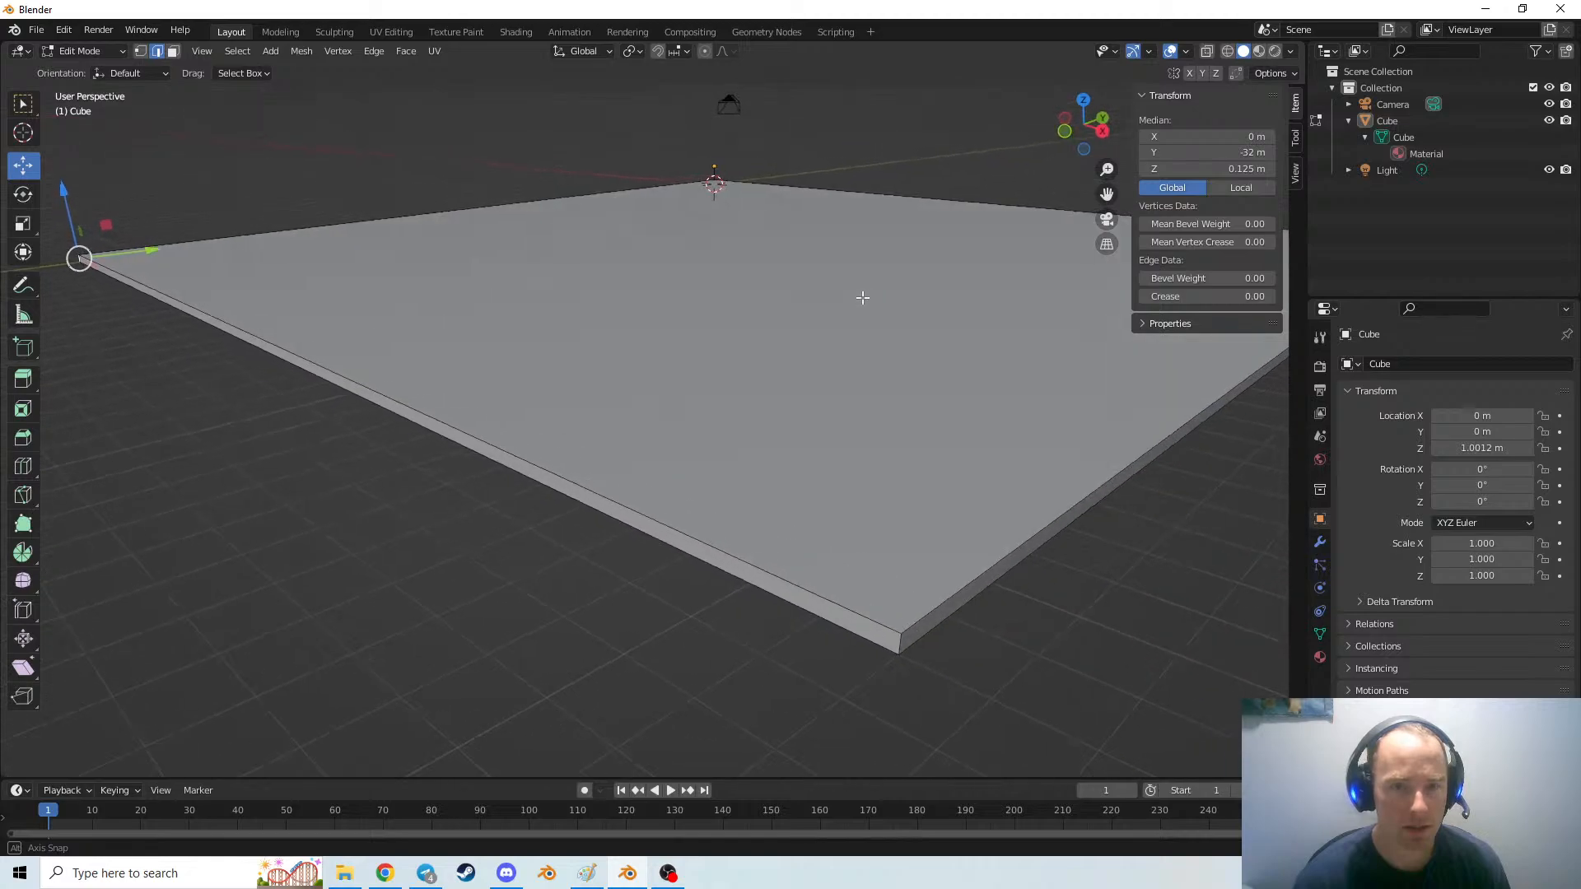
{"action": "left_click", "coordinate": [891, 638]}
{"action": "middle_click_drag", "start_coordinate": [1013, 554], "coordinate": [981, 483]}
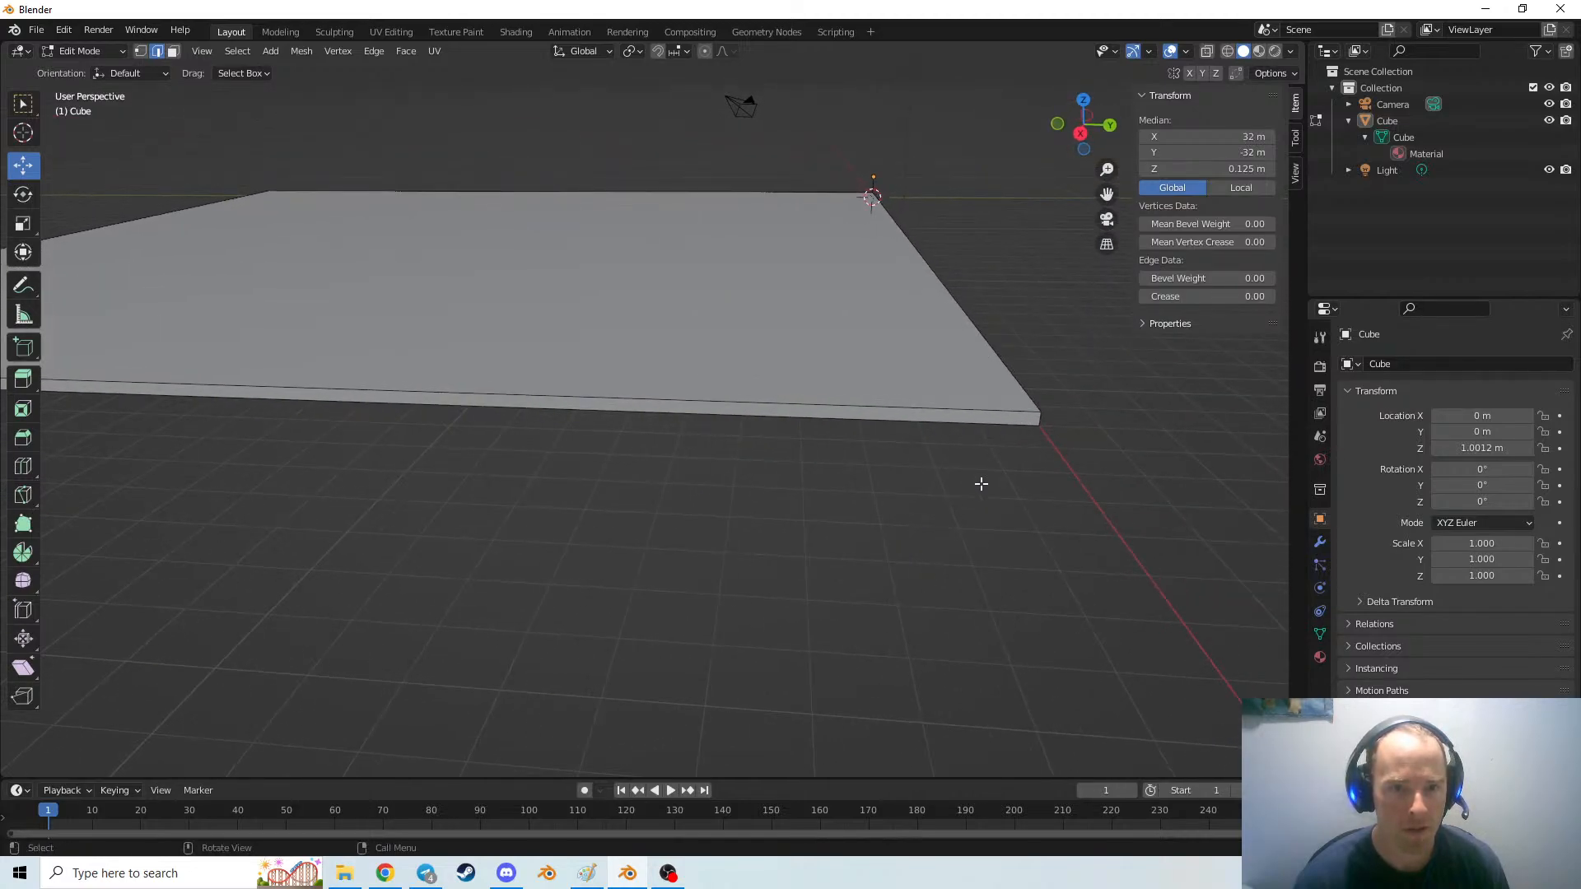
{"action": "left_click", "coordinate": [1038, 420]}
{"action": "middle_click_drag", "start_coordinate": [1024, 534], "coordinate": [513, 376]}
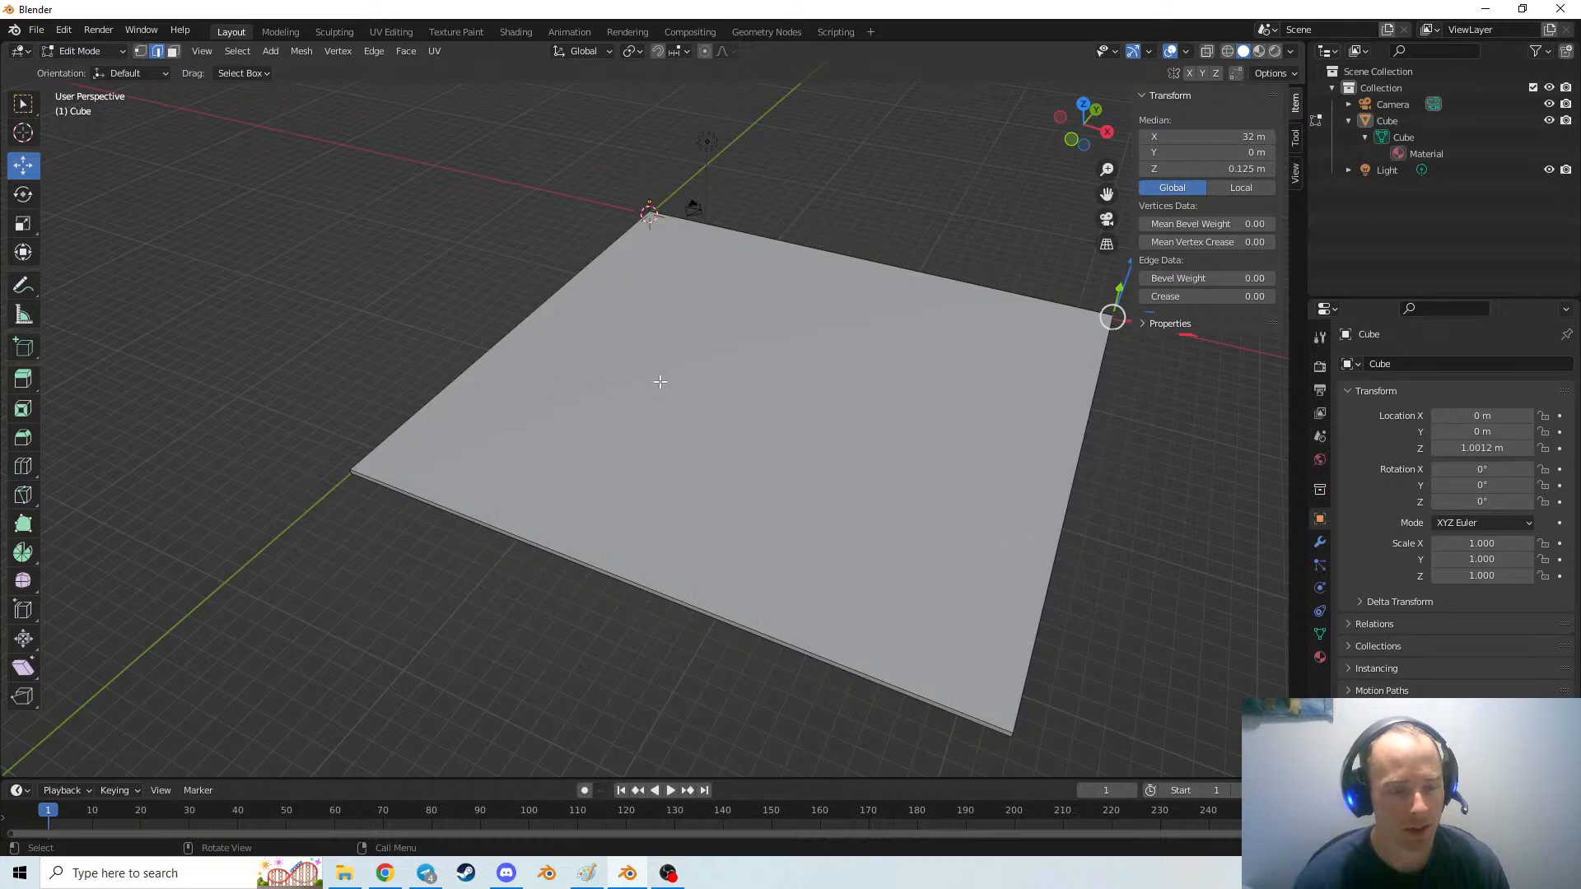
{"action": "mouse_move", "coordinate": [660, 378]}
{"action": "middle_mouse_down"}
{"action": "mouse_move", "coordinate": [670, 356]}
{"action": "mouse_move", "coordinate": [632, 379]}
{"action": "mouse_move", "coordinate": [653, 373]}
{"action": "middle_mouse_up"}
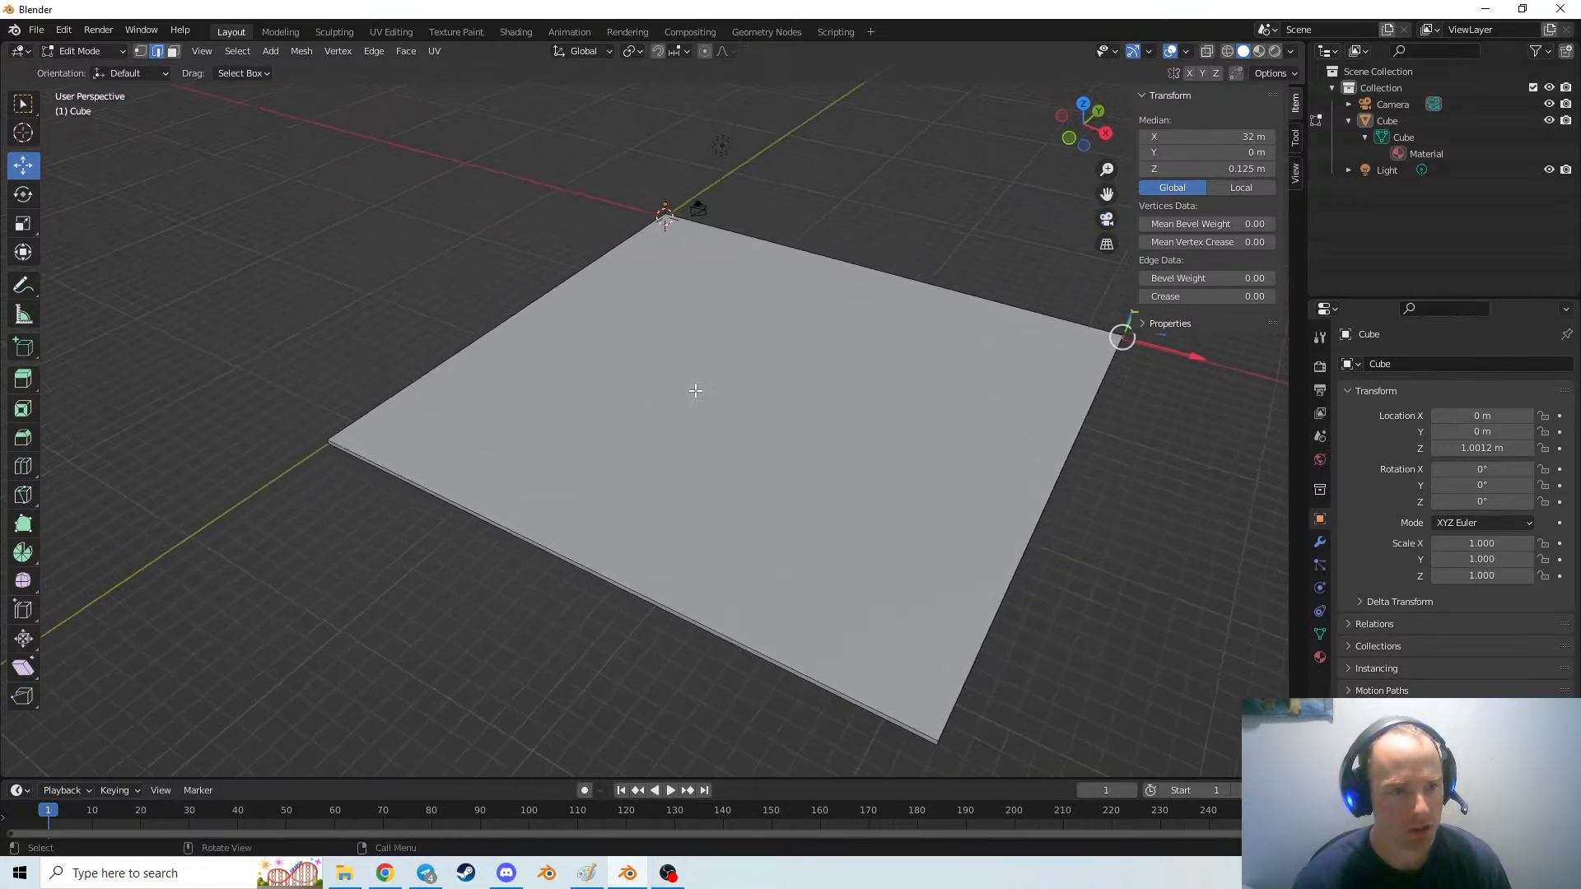
{"action": "middle_click_drag", "start_coordinate": [807, 422], "coordinate": [831, 431]}
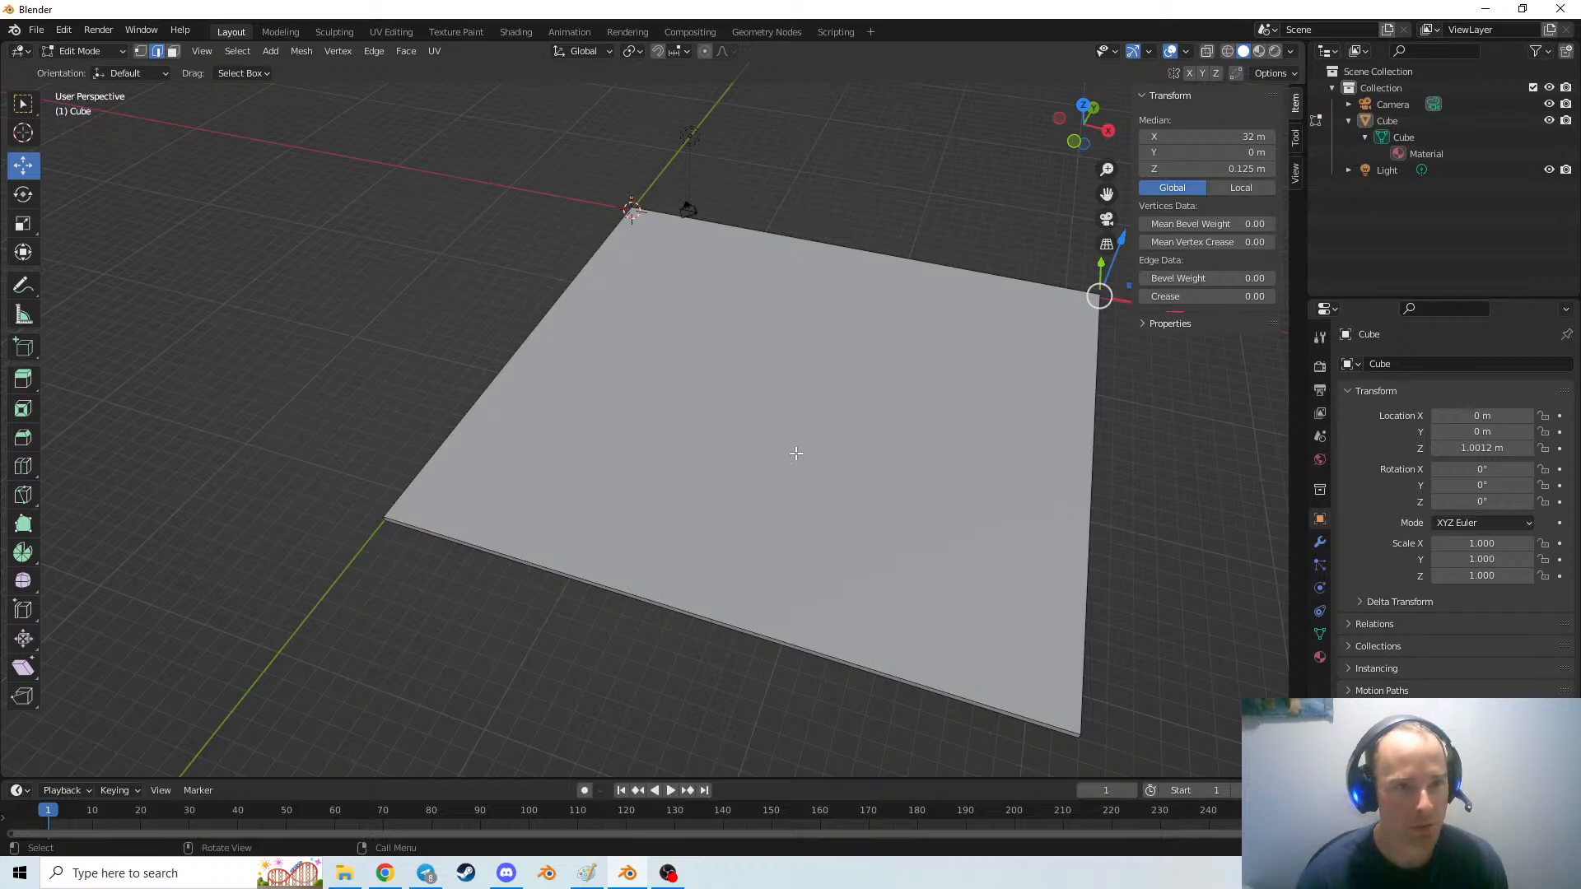
{"action": "middle_click_drag", "start_coordinate": [803, 400], "coordinate": [705, 396]}
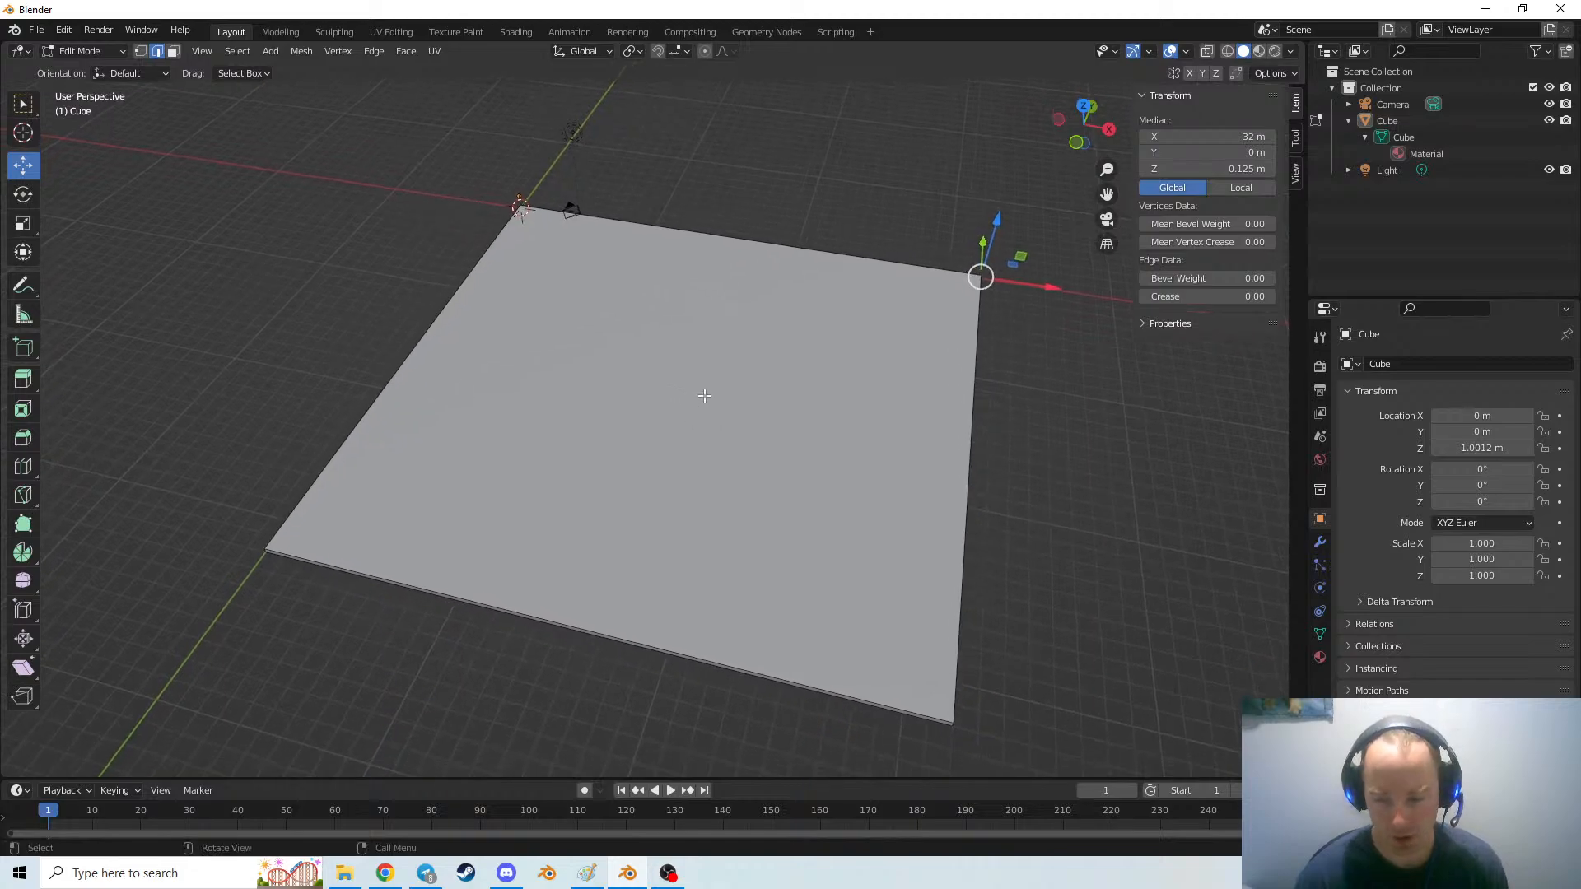